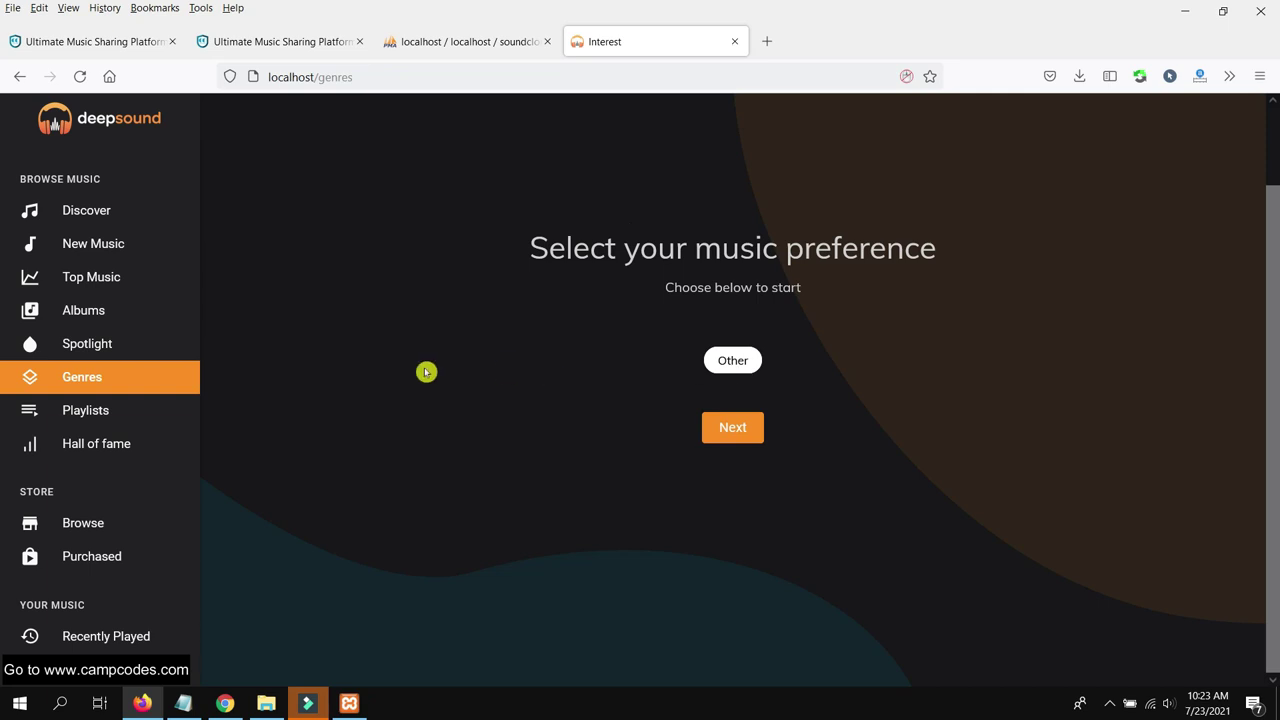
# Move past the music preference step
pyautogui.scroll(-3, 135, 406)
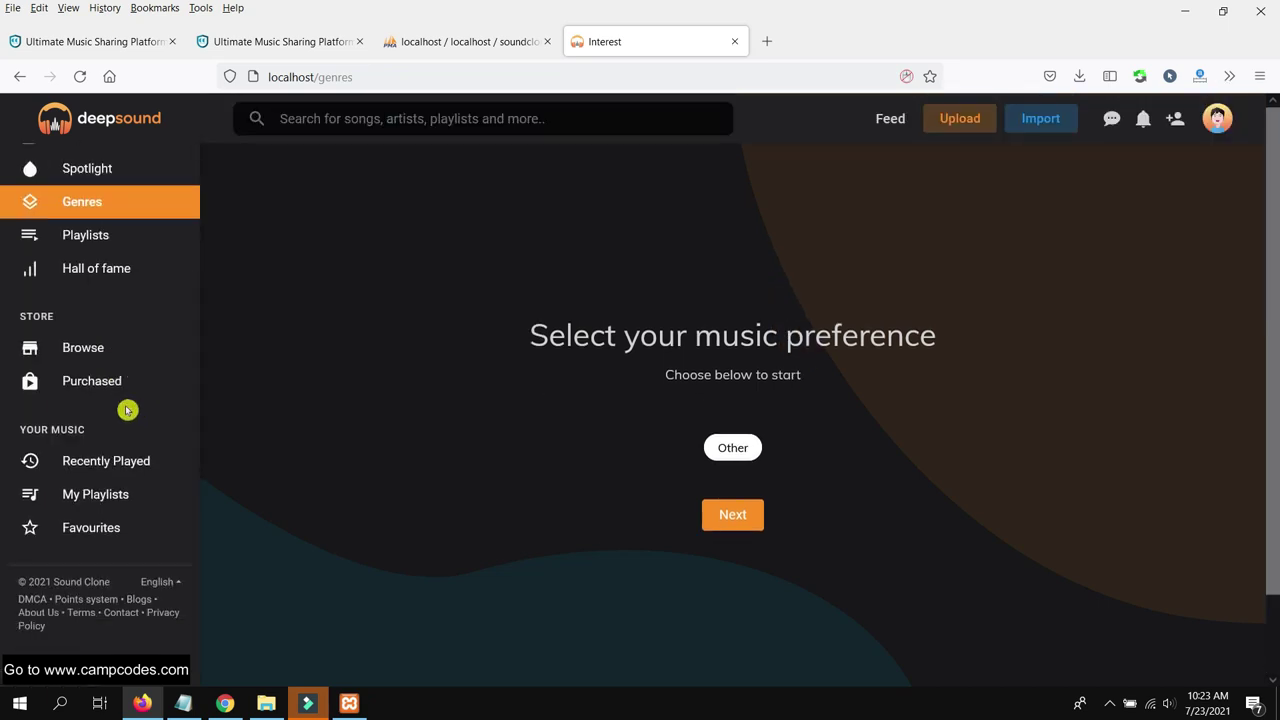
pyautogui.scroll(3, 127, 410)
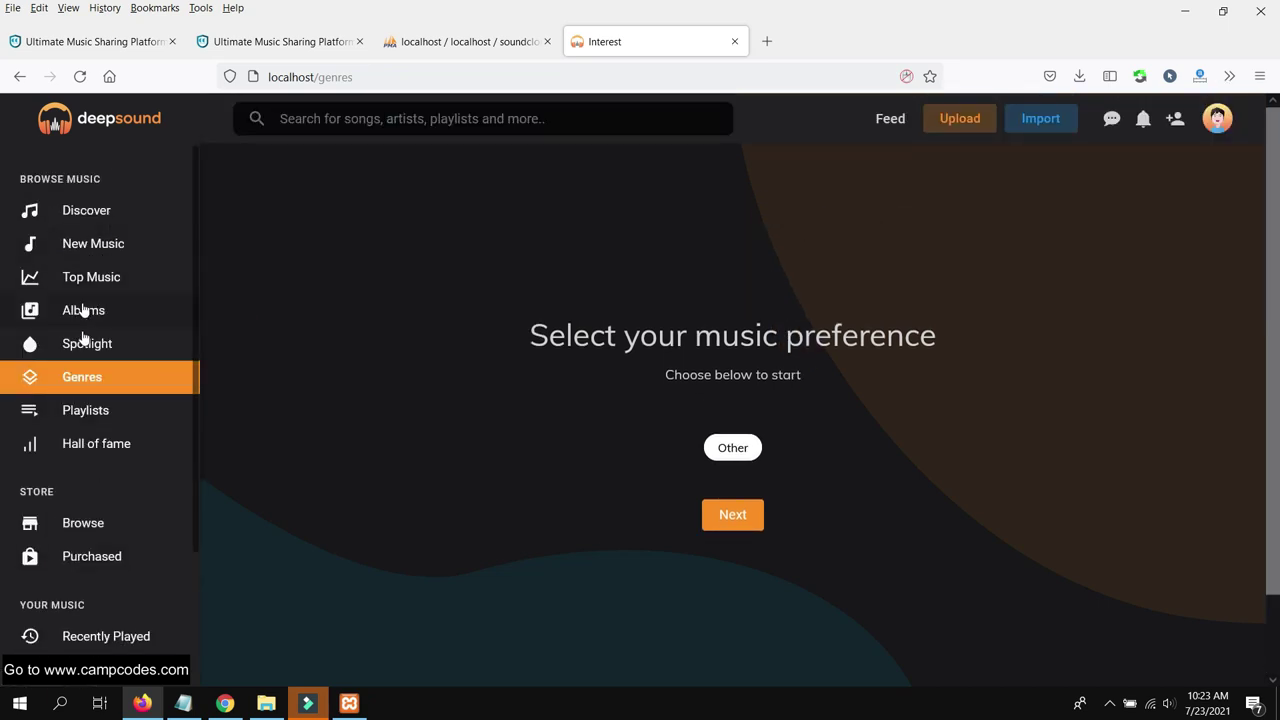
pyautogui.scroll(-1, 760, 406)
pyautogui.click(743, 432)
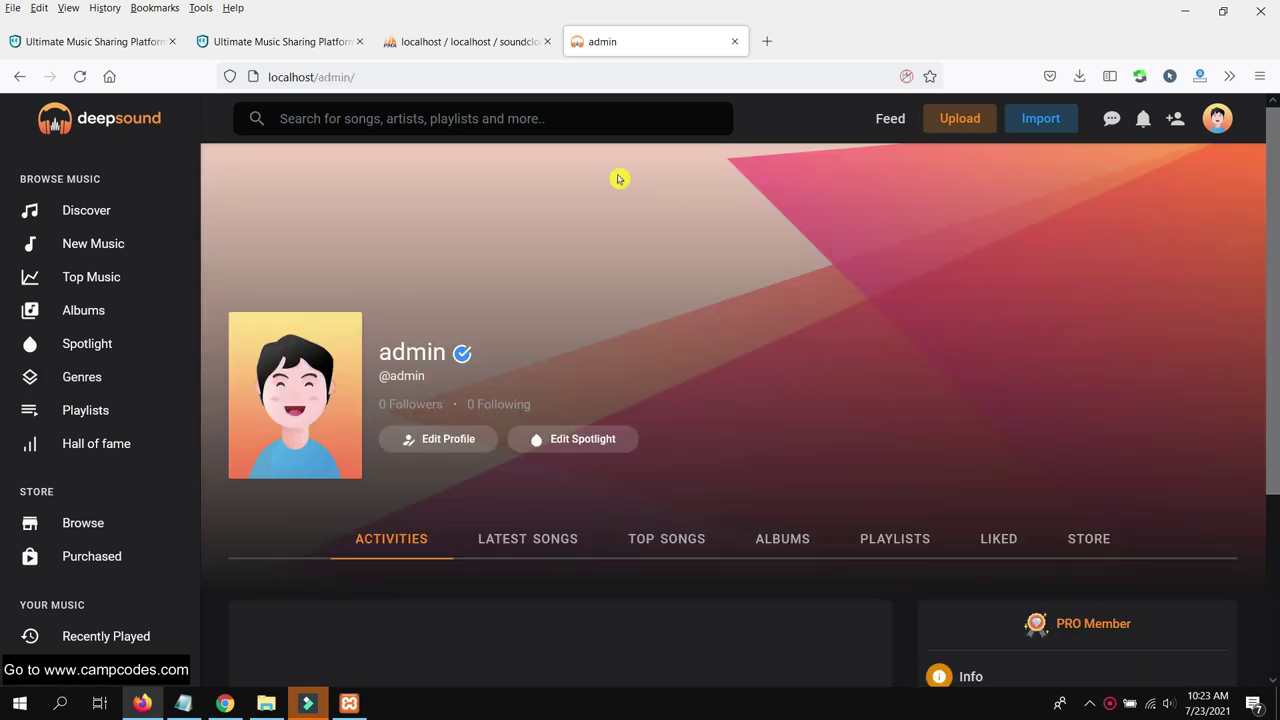
# Load localhost/admin/ to open the admin profile page
pyautogui.click(392, 80)
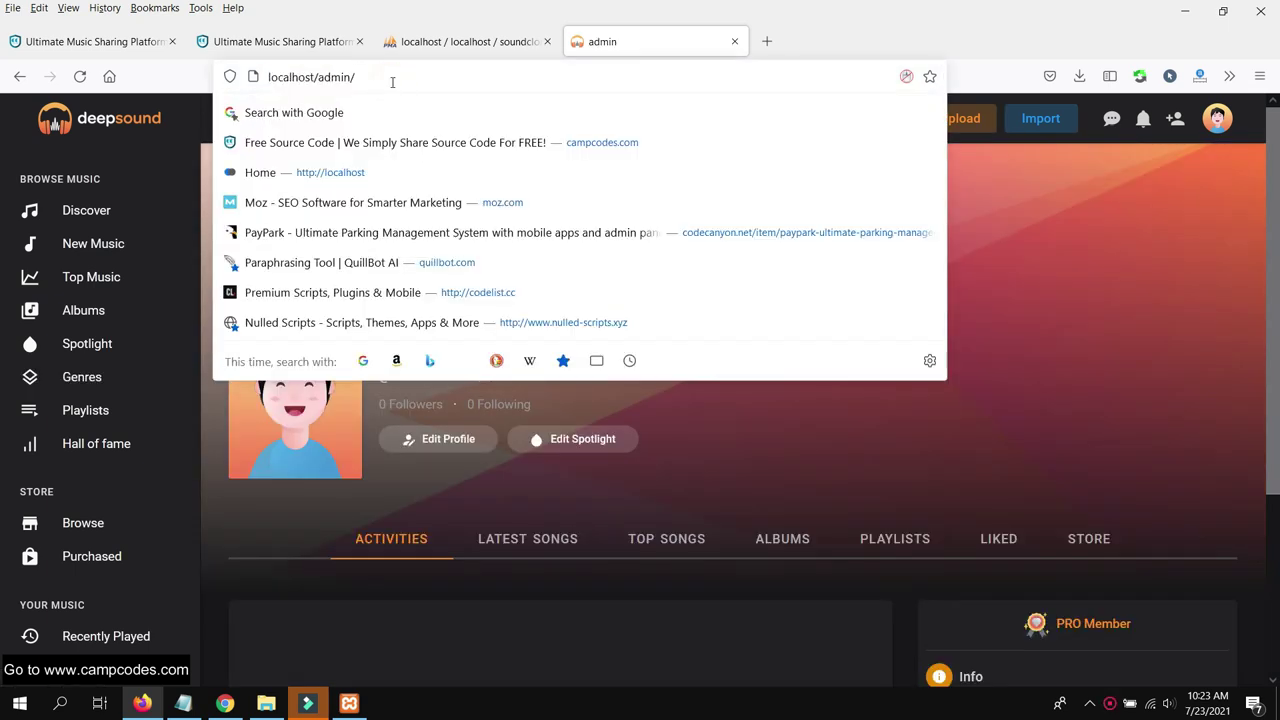
pyautogui.press('BackSpace')
pyautogui.press('BackSpace')
pyautogui.press('BackSpace')
pyautogui.press('BackSpace')
pyautogui.write('m')
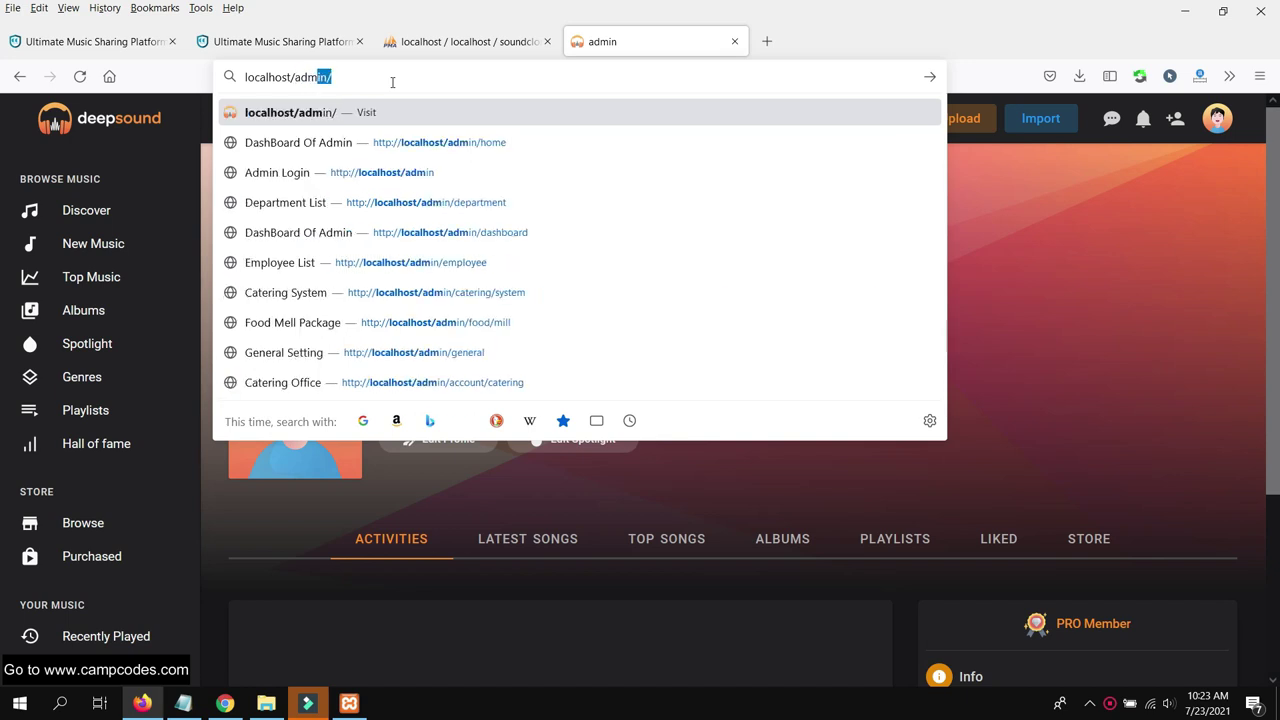
pyautogui.press('Return')
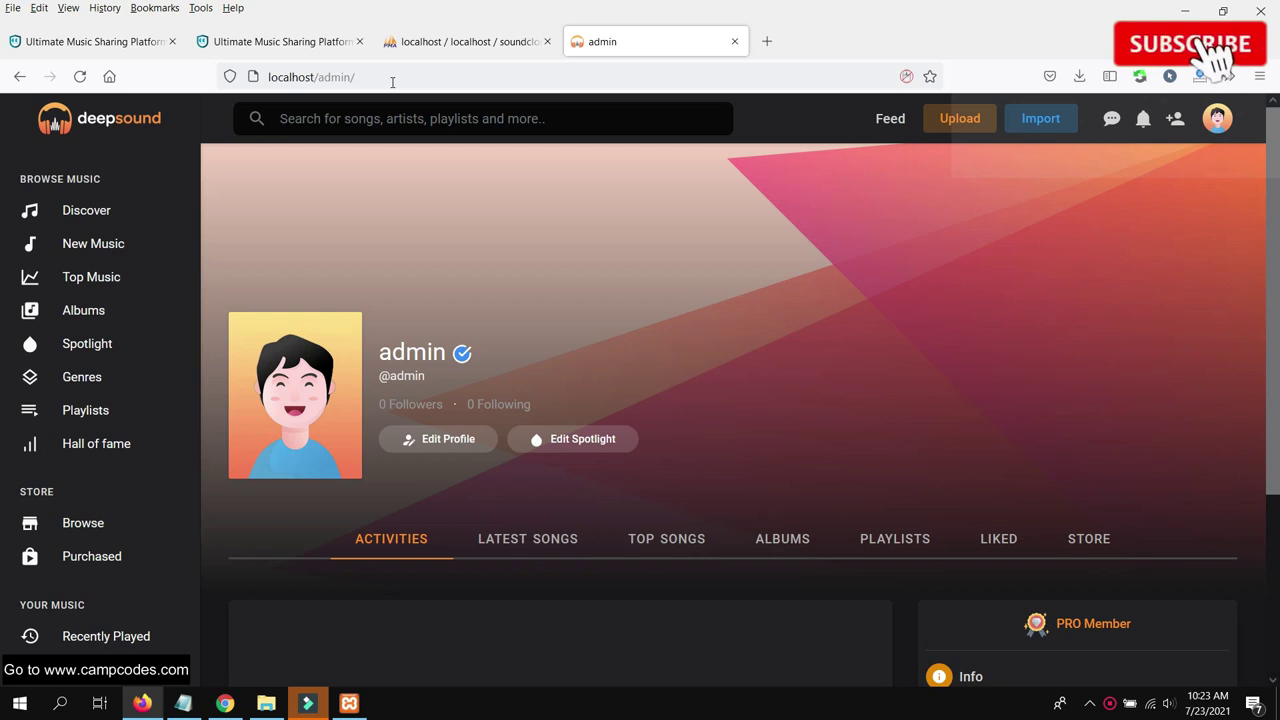
pyautogui.scroll(-3, 794, 283)
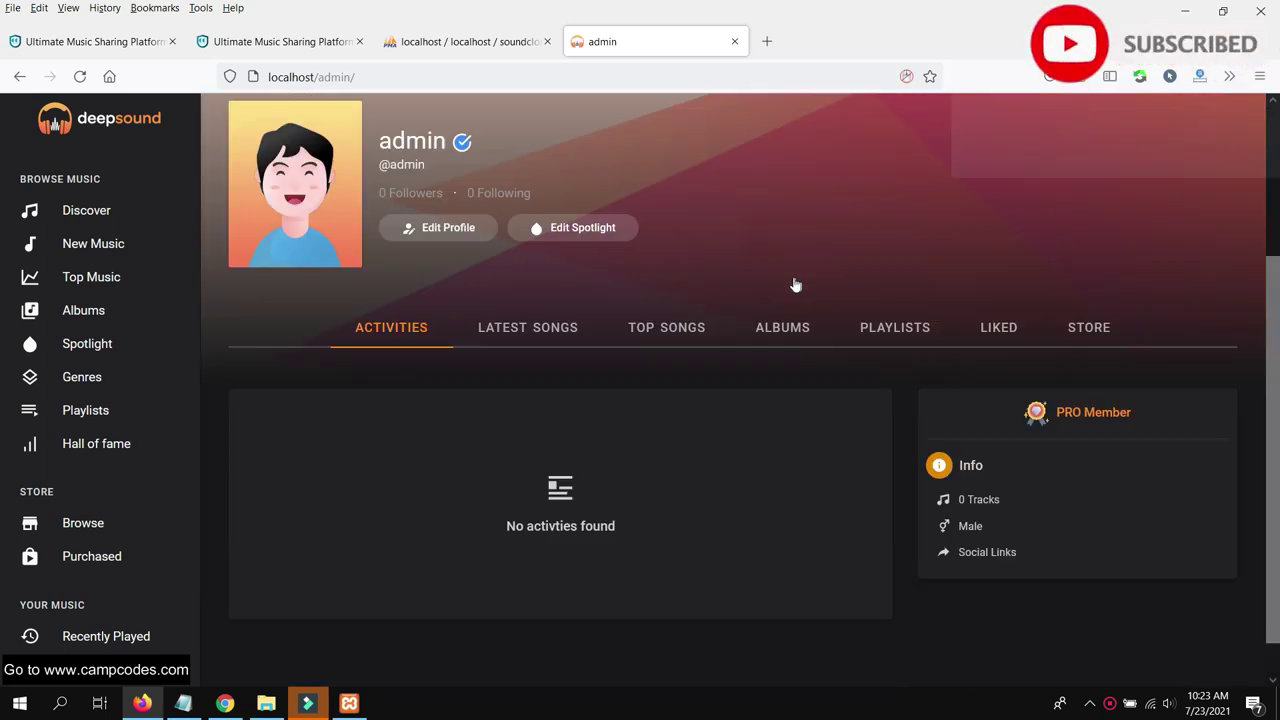
# Browse the profile's Latest Songs, Top Songs, Albums, Playlists, Liked and Store tabs
pyautogui.click(562, 287)
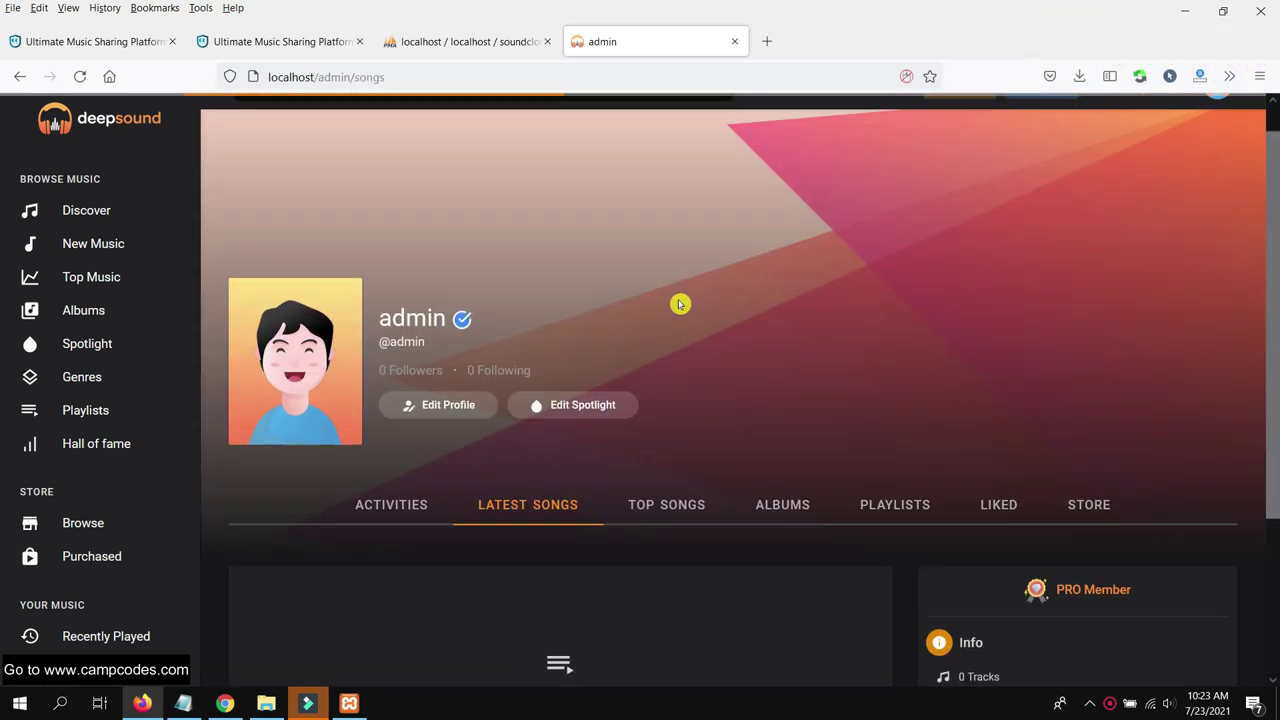
pyautogui.click(668, 536)
pyautogui.click(778, 536)
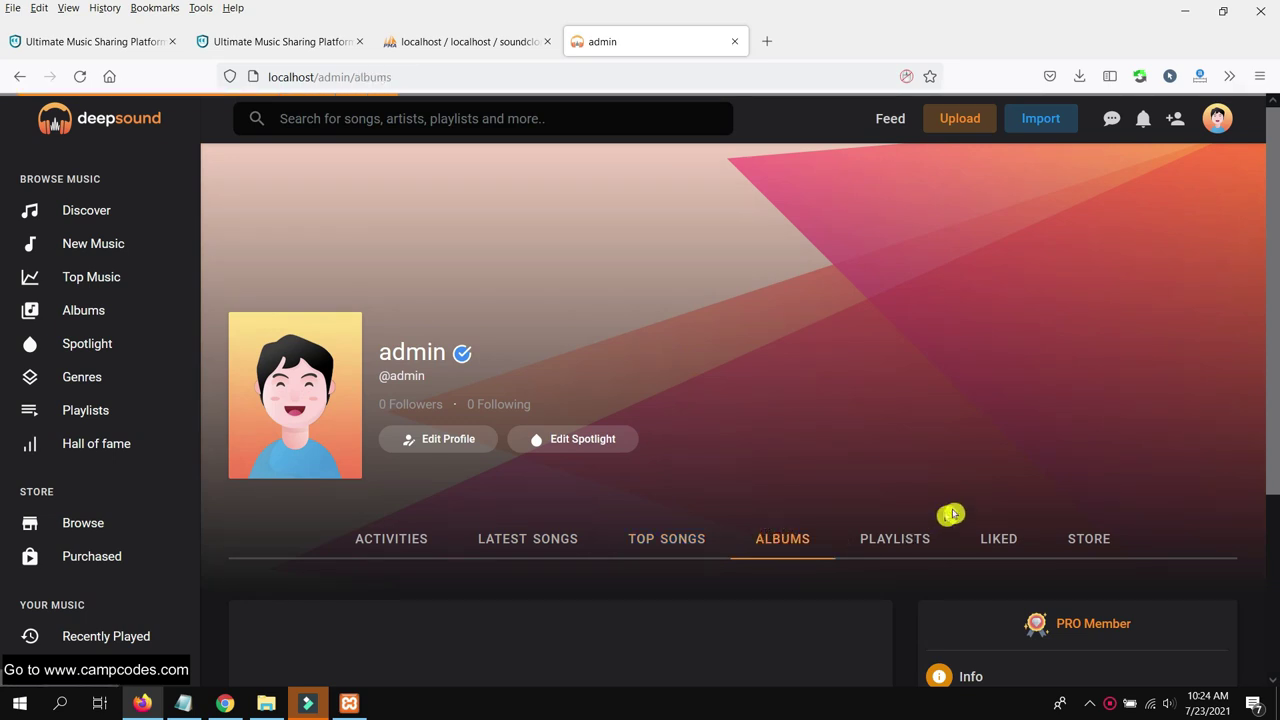
pyautogui.scroll(-2, 915, 412)
pyautogui.click(894, 361)
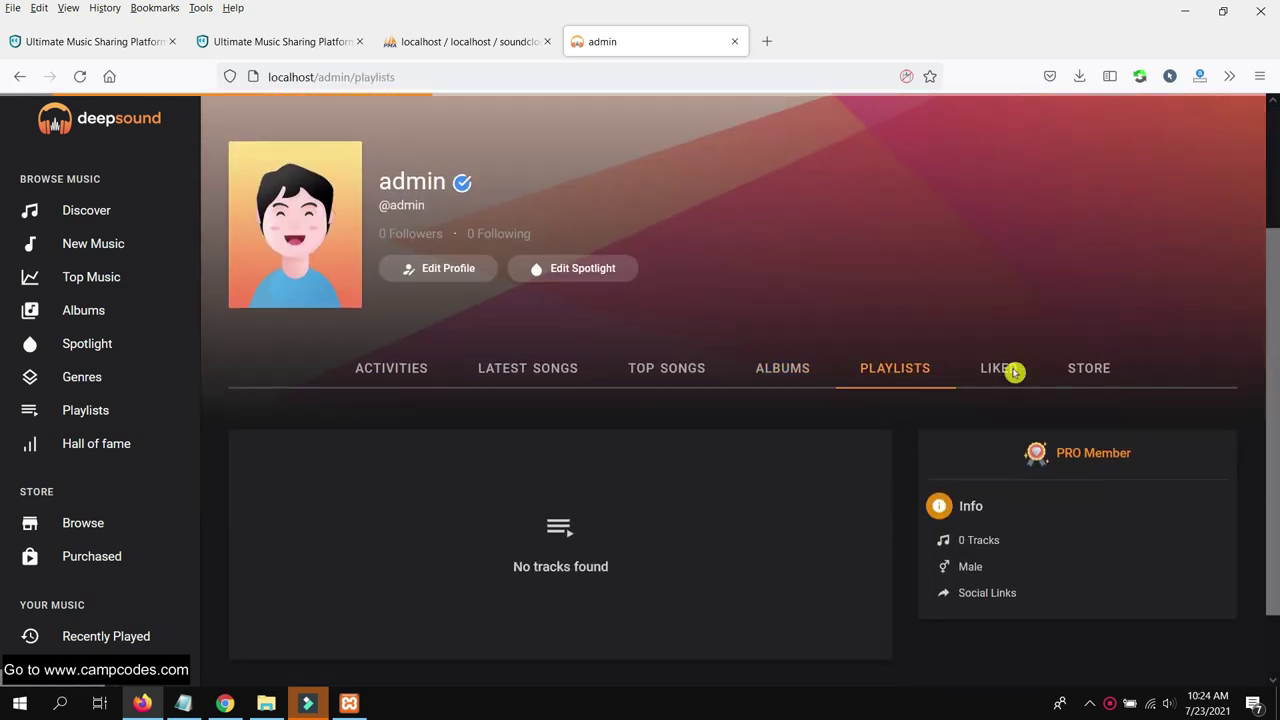
pyautogui.click(1010, 550)
pyautogui.click(1088, 540)
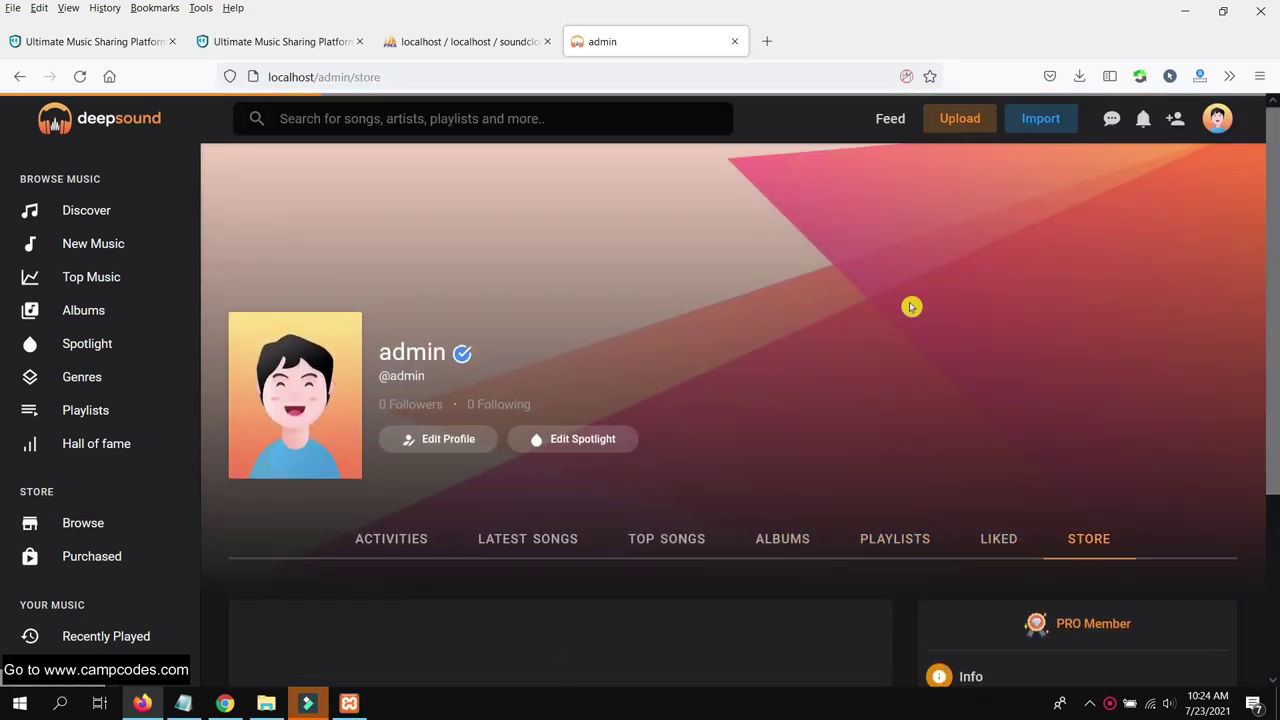
# Look at the genre list and Other genre, then check friend requests and messages
pyautogui.click(90, 378)
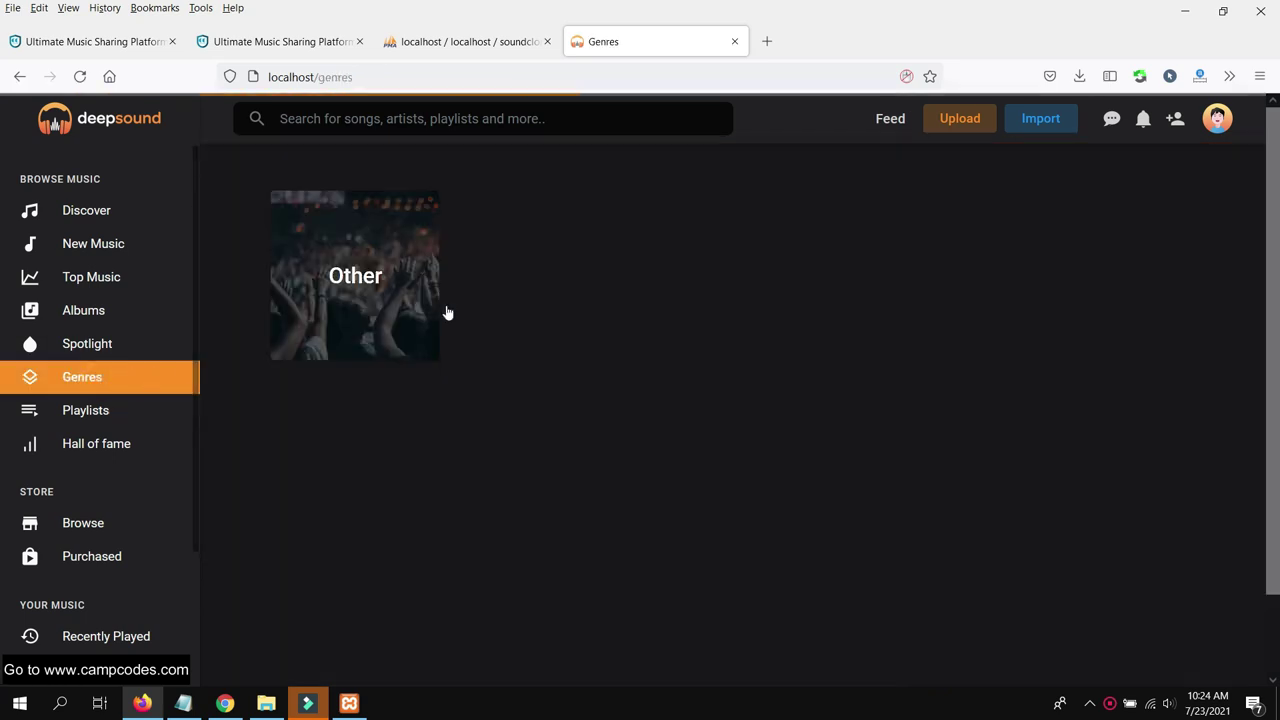
pyautogui.click(383, 279)
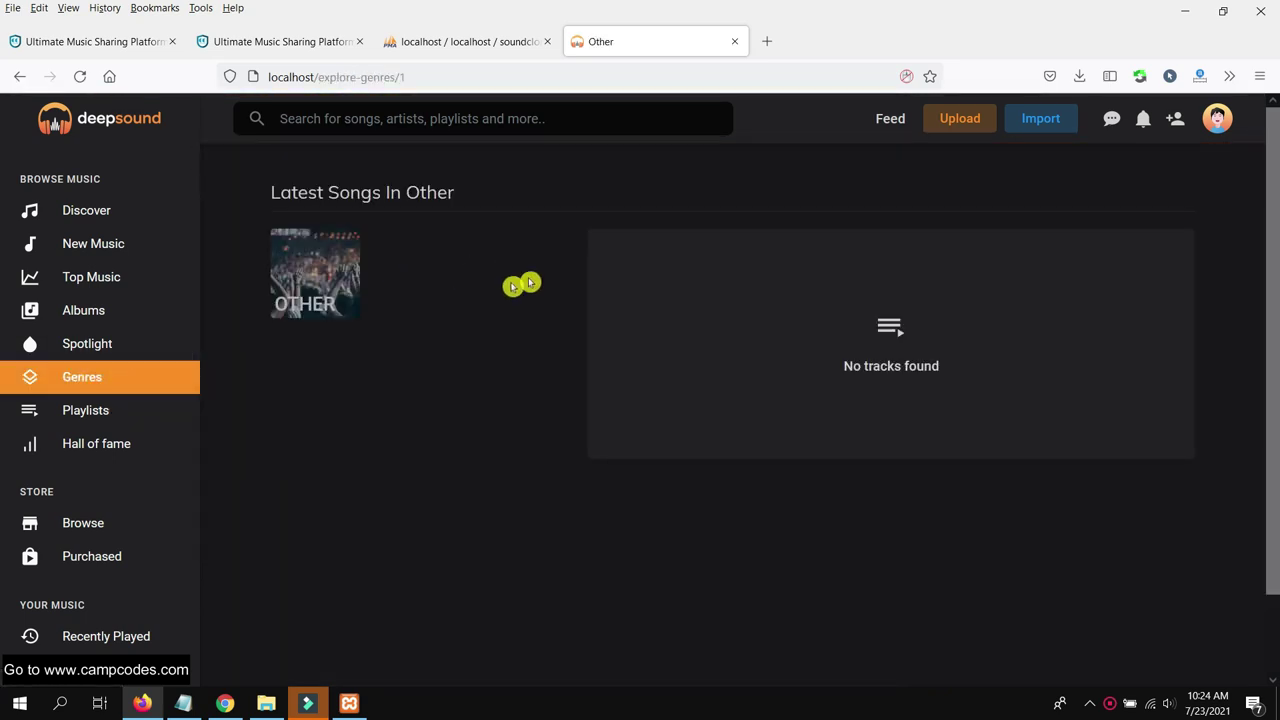
pyautogui.click(85, 383)
pyautogui.scroll(-3, 132, 402)
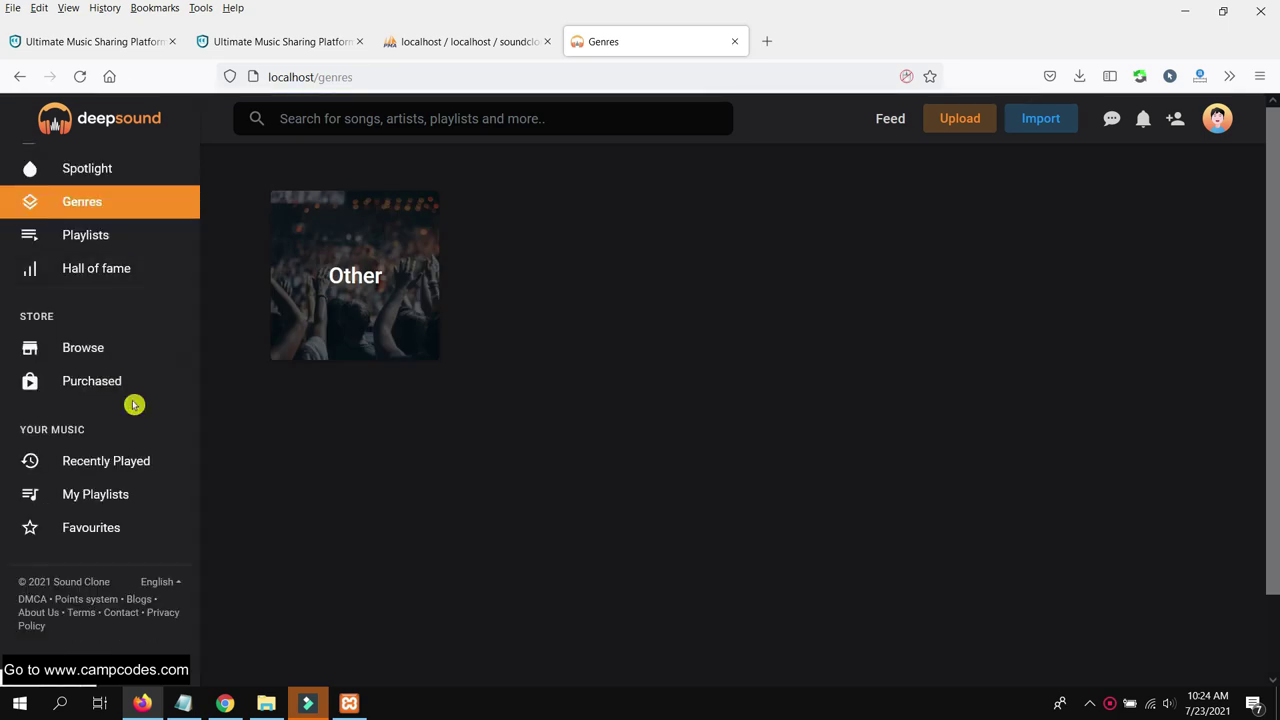
pyautogui.scroll(3, 170, 383)
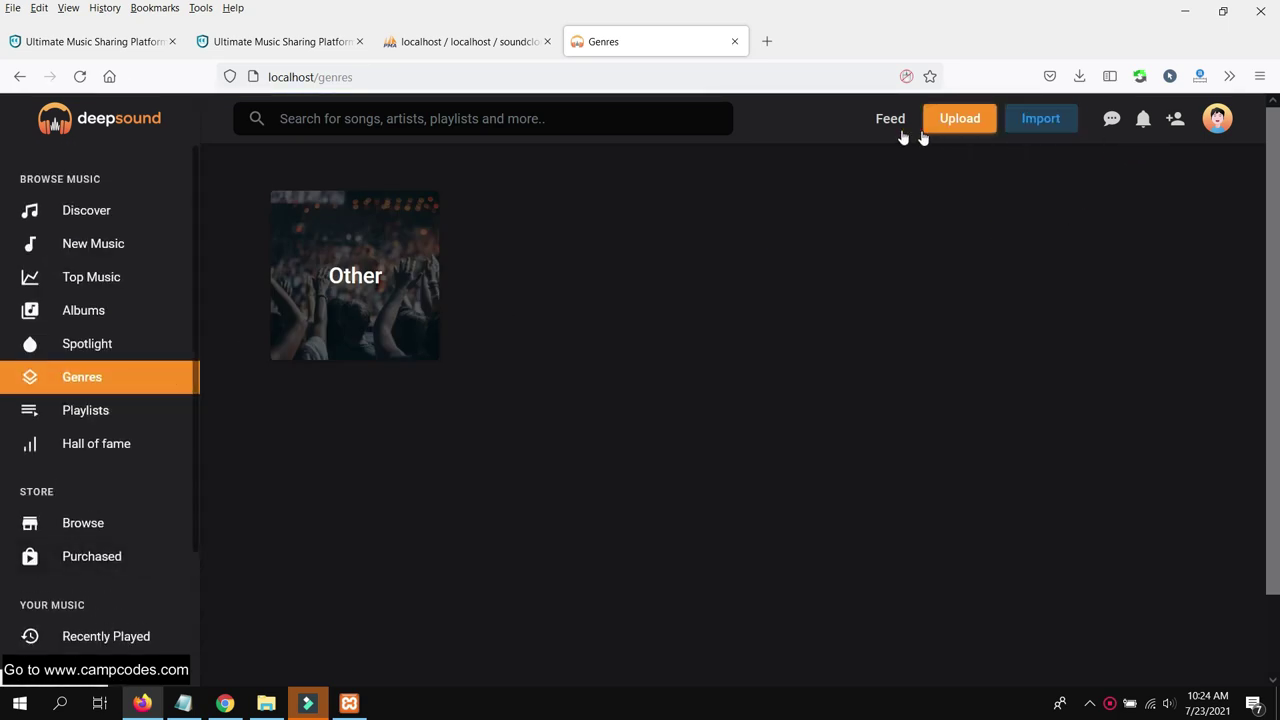
pyautogui.click(1180, 122)
pyautogui.click(1113, 122)
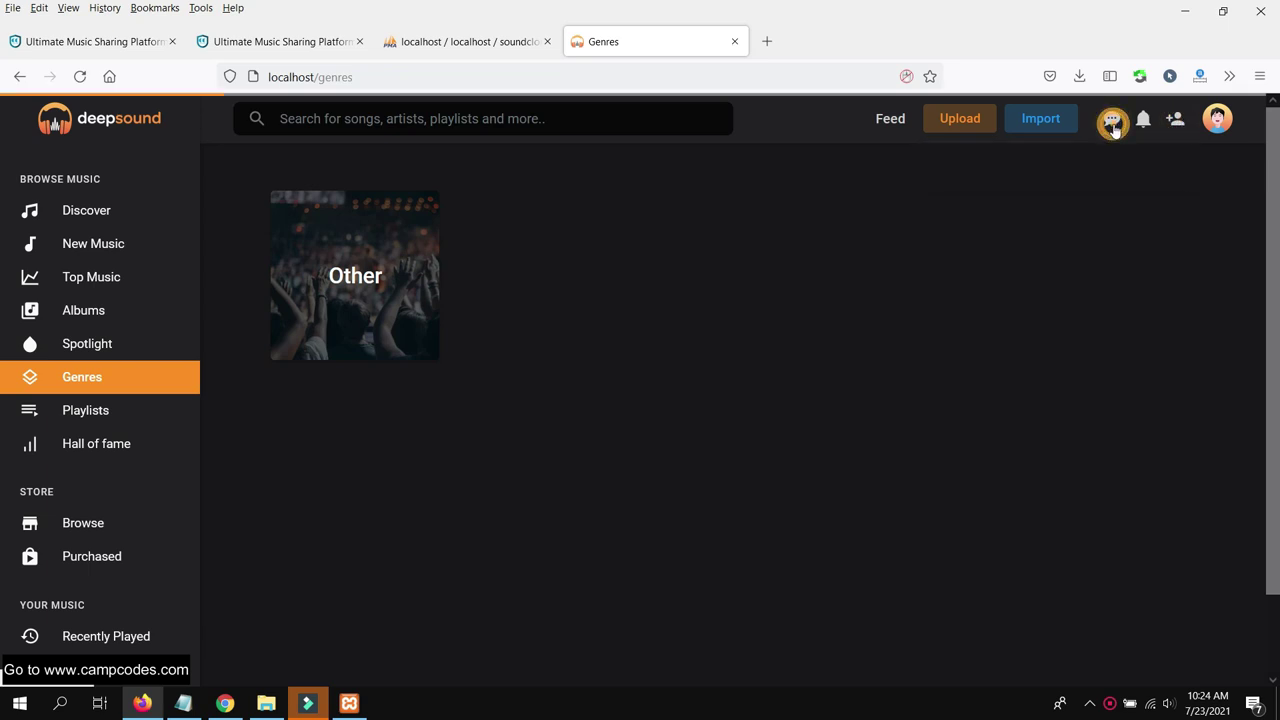
# Visit Spotlight, Albums, Top Music, New Music and Discover, then open Upload
pyautogui.click(54, 378)
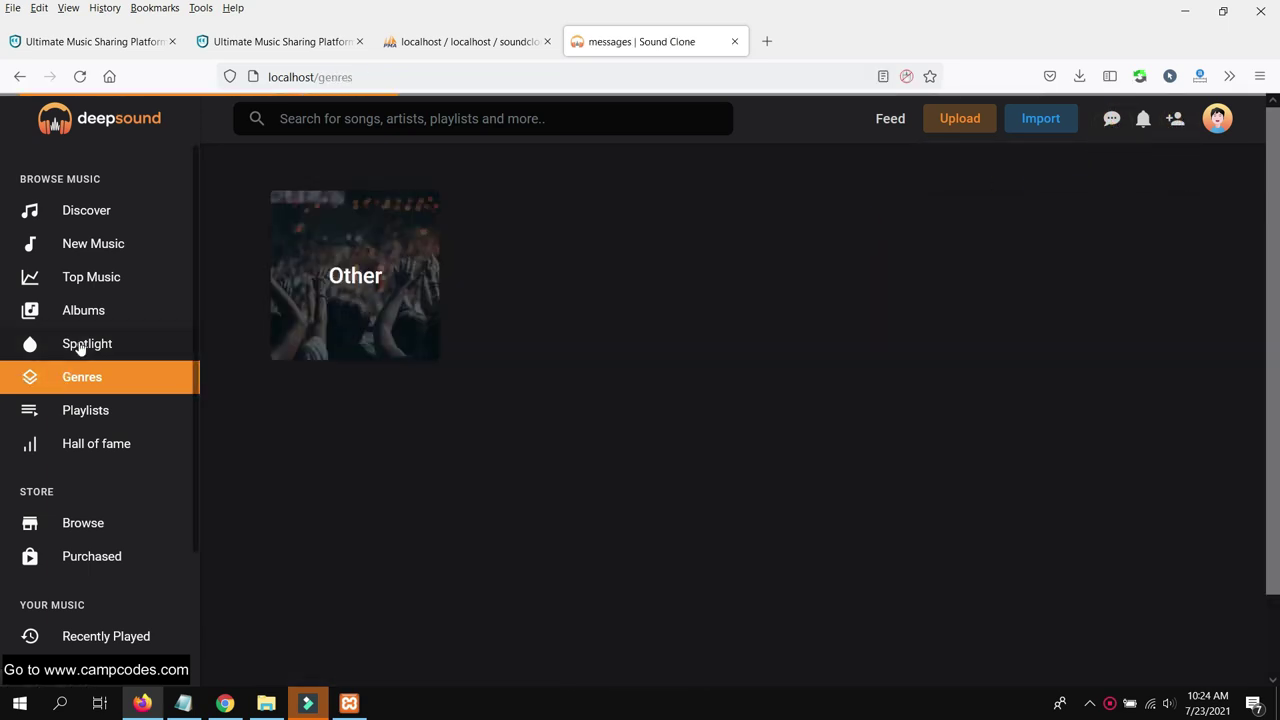
pyautogui.click(100, 345)
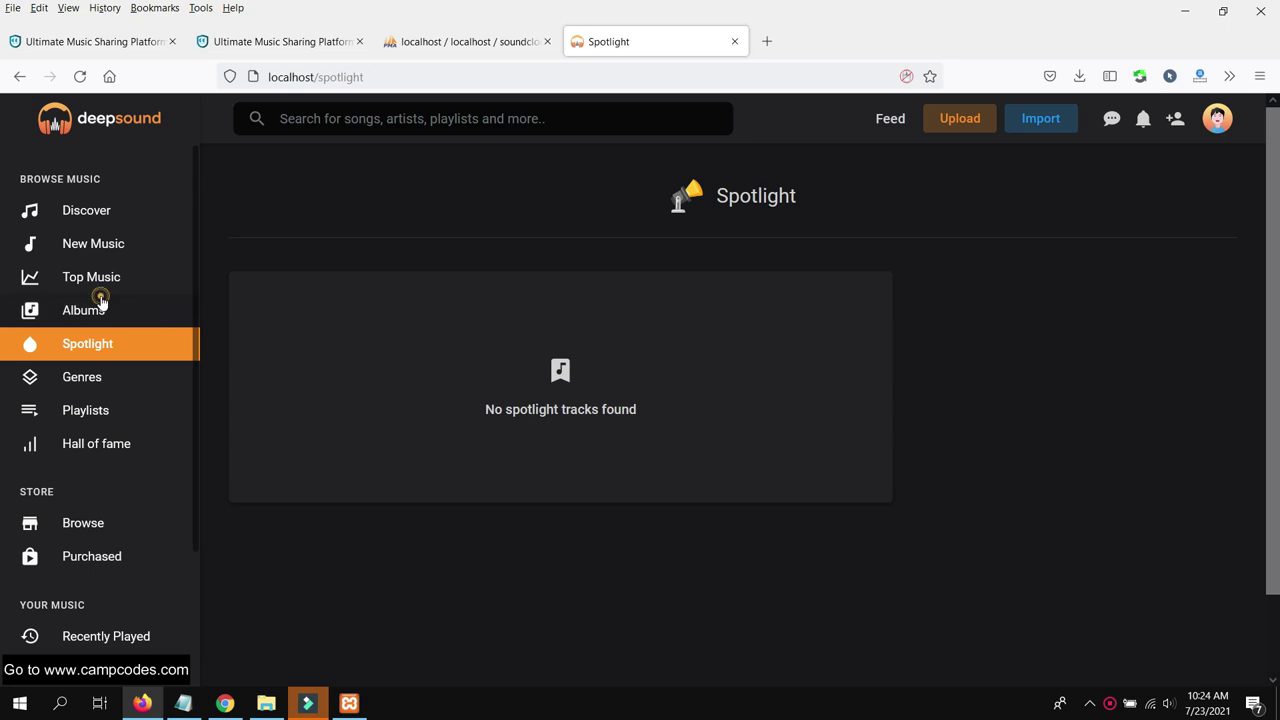
pyautogui.click(100, 302)
pyautogui.click(113, 273)
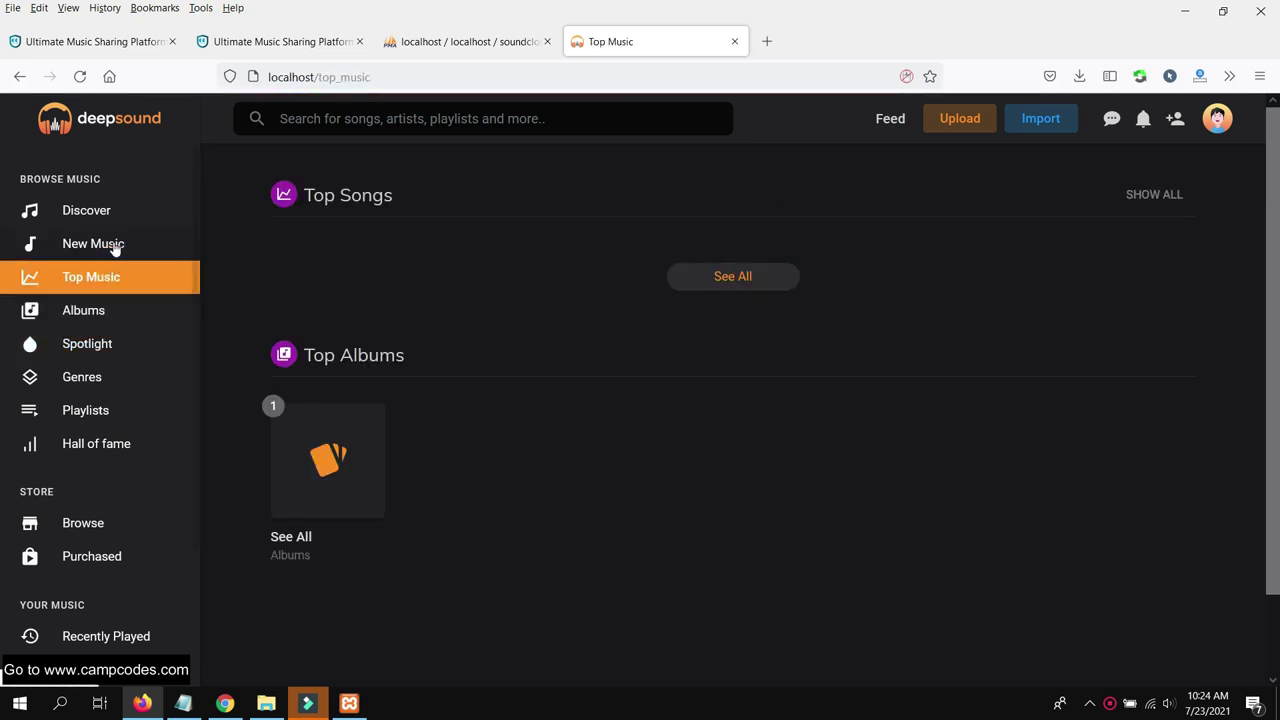
pyautogui.click(113, 246)
pyautogui.click(115, 210)
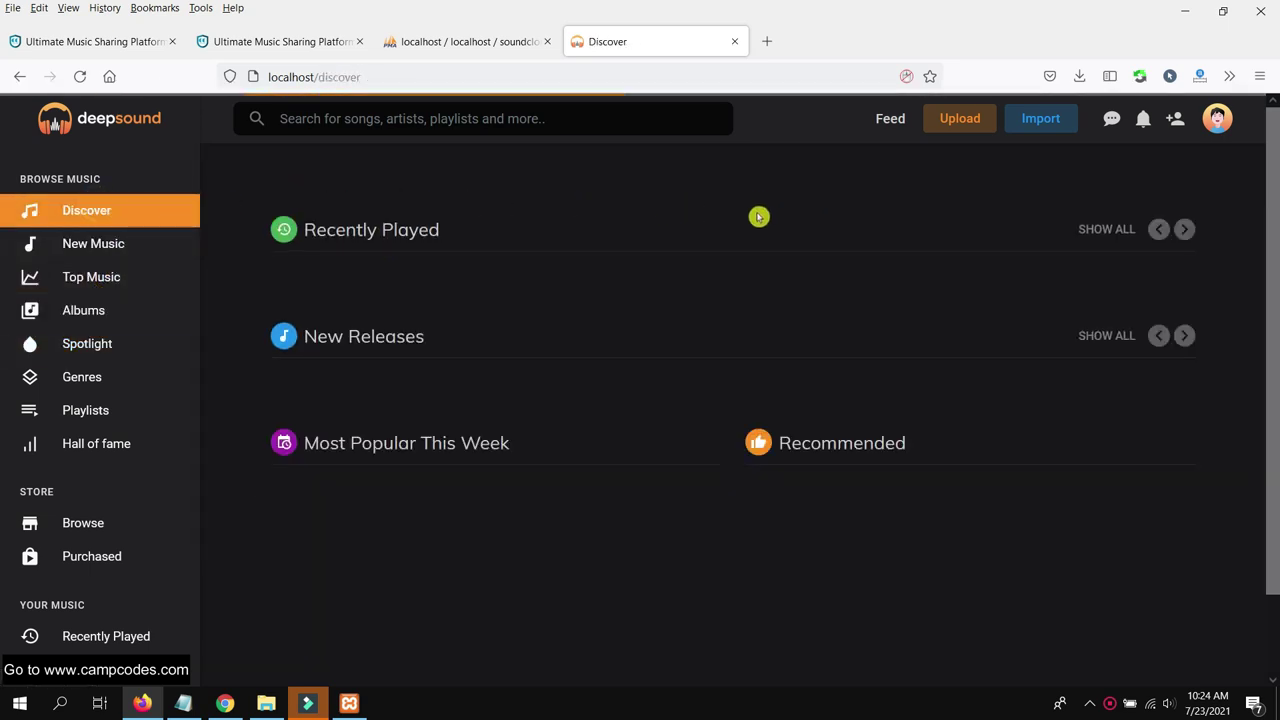
pyautogui.click(953, 121)
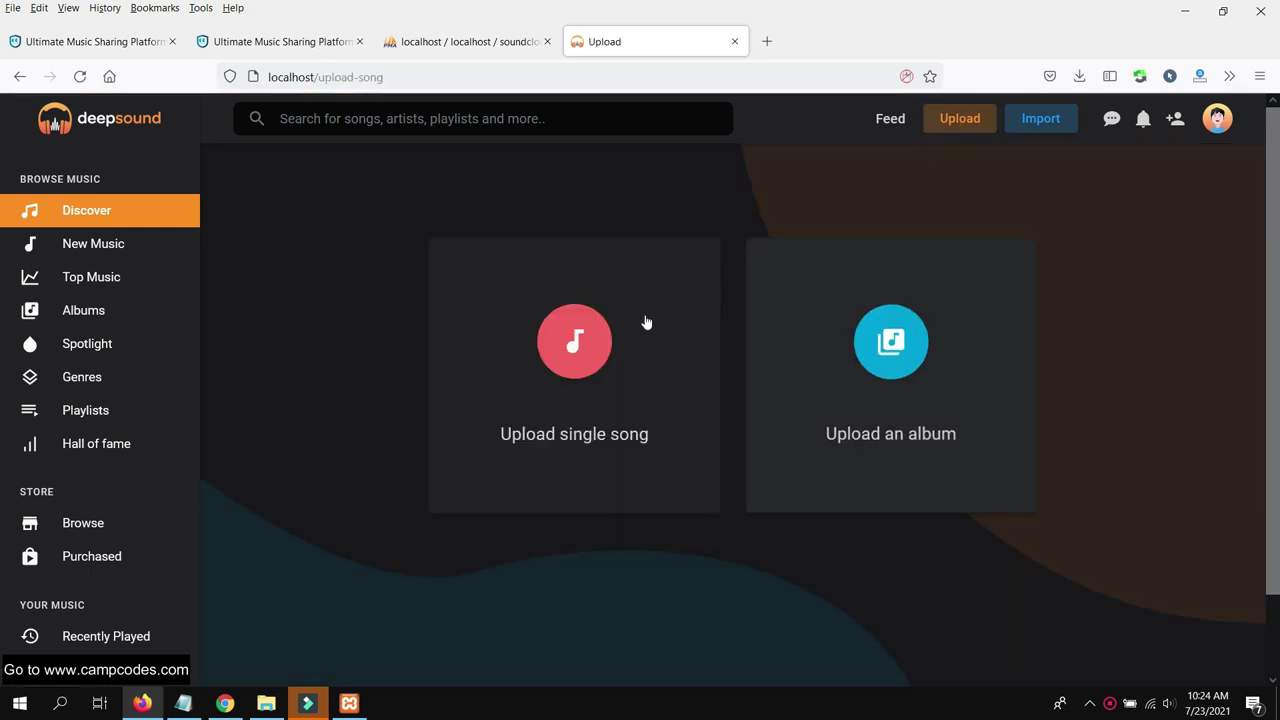
# Choose single-song upload and browse the Downloads, Documents and Zoom folders for audio
pyautogui.click(608, 367)
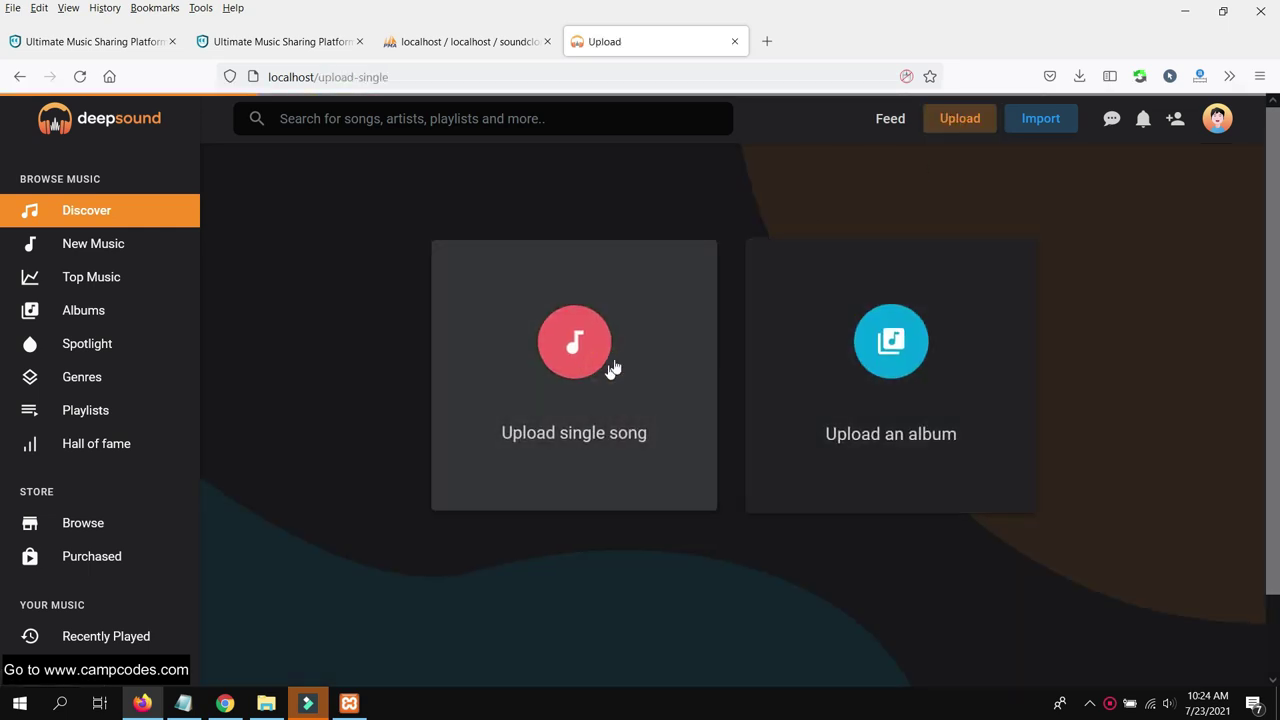
pyautogui.click(790, 360)
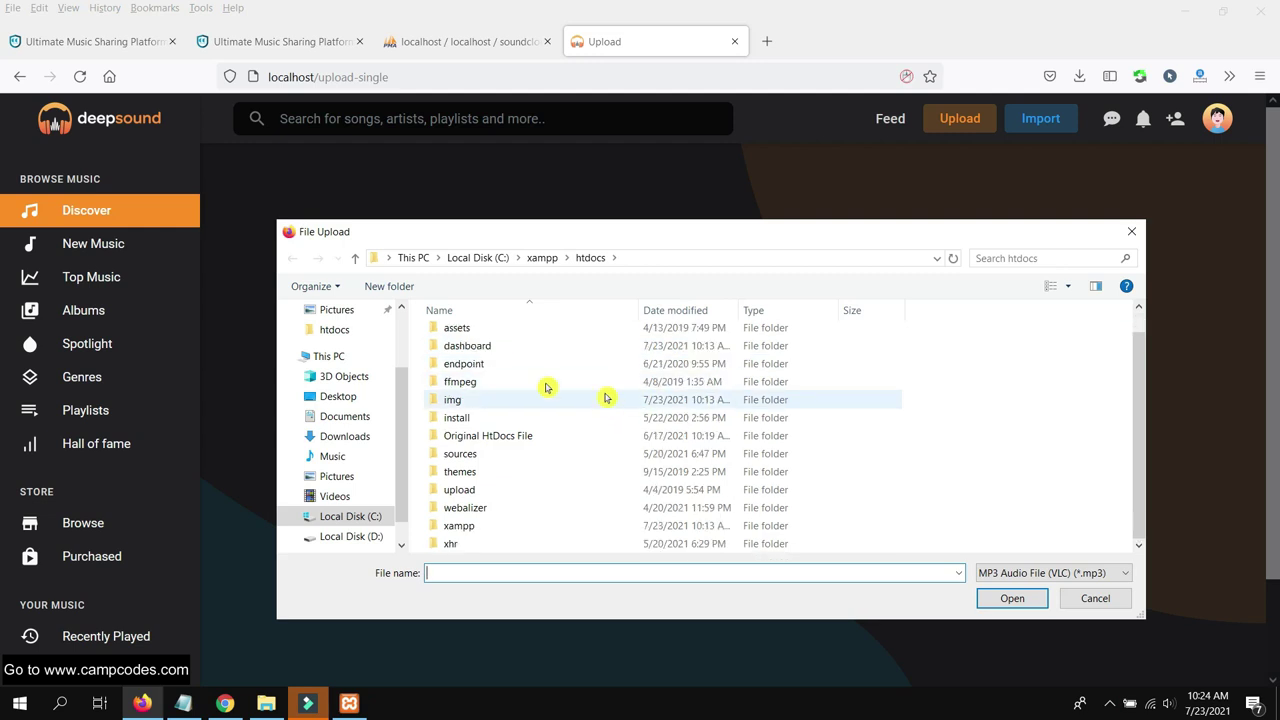
pyautogui.scroll(3, 340, 372)
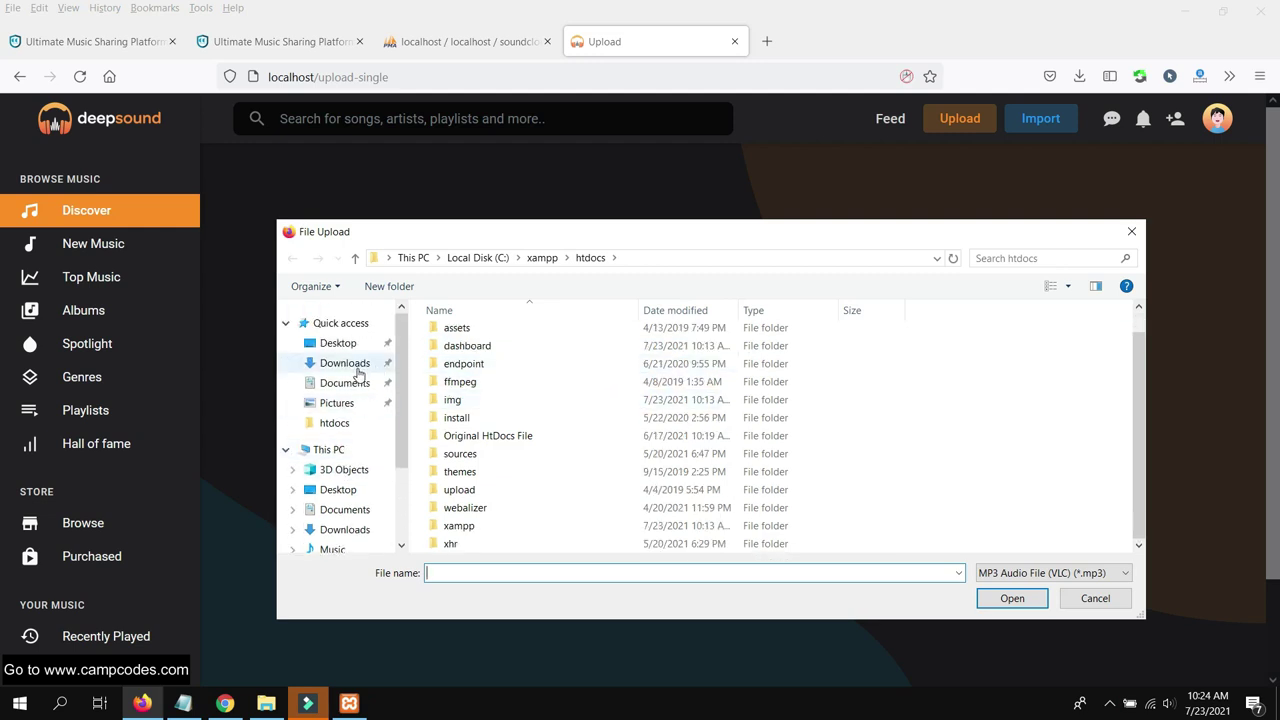
pyautogui.click(357, 370)
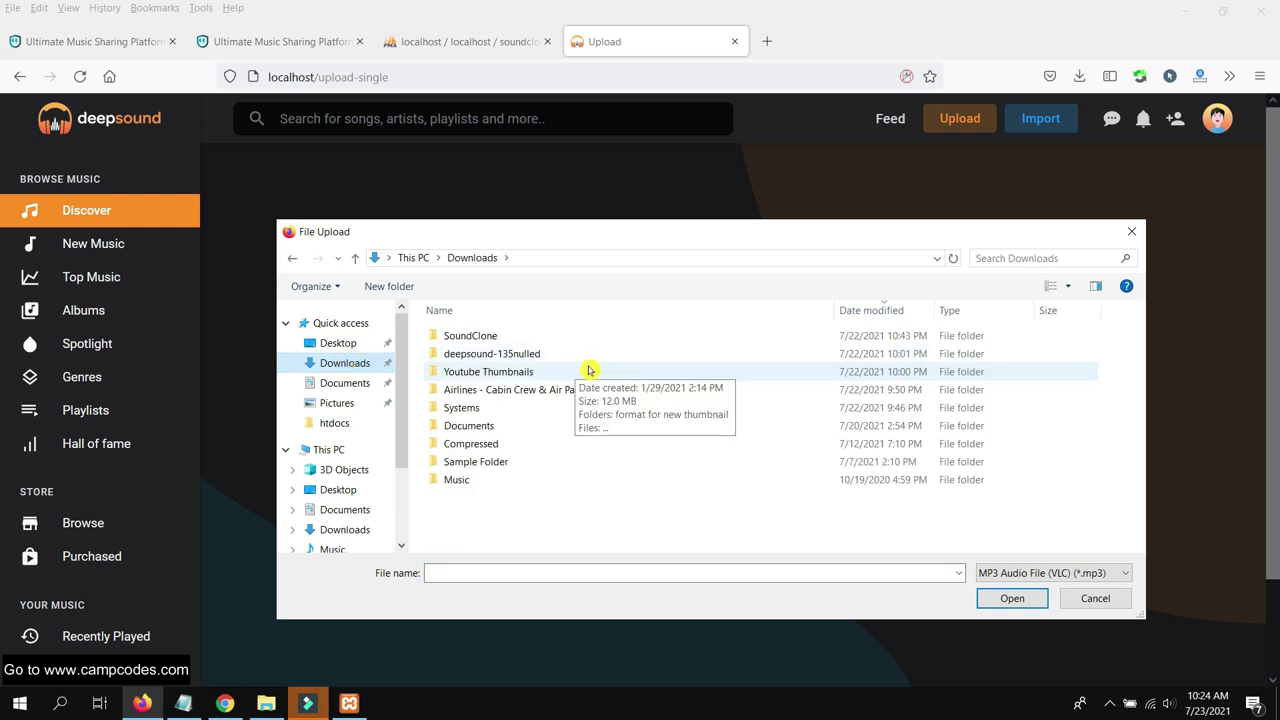
pyautogui.click(352, 383)
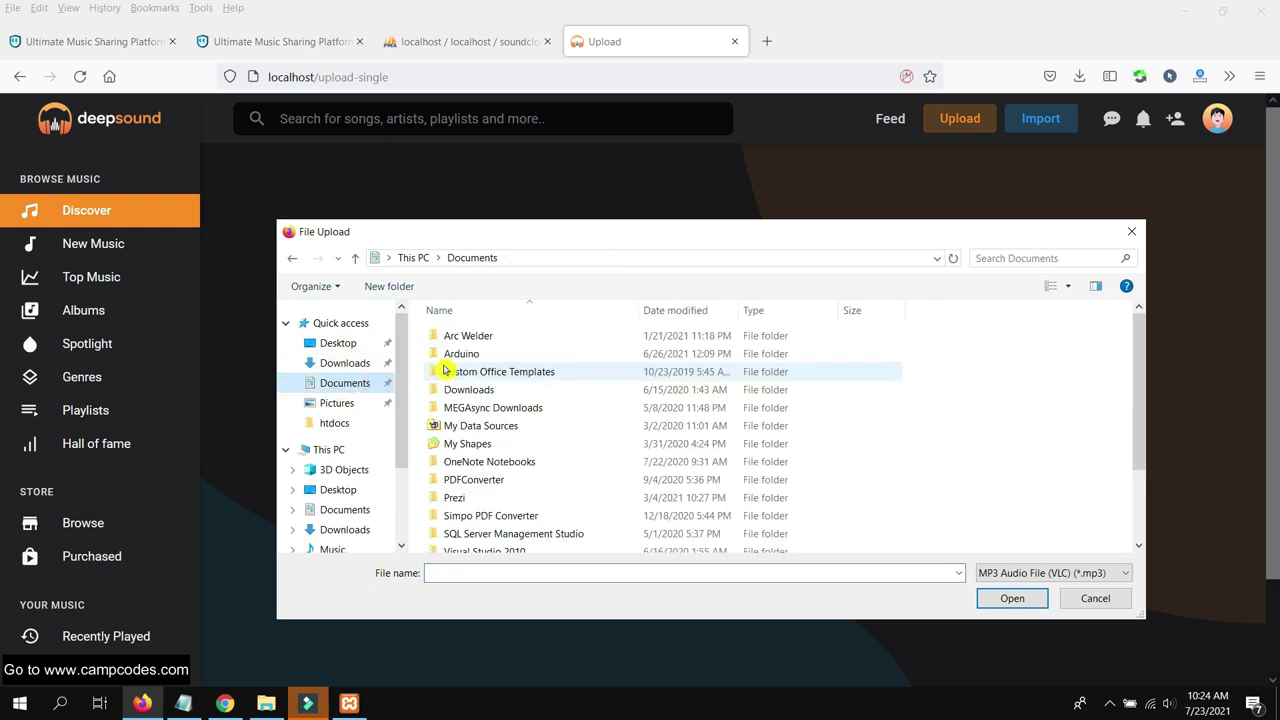
pyautogui.scroll(-2, 555, 380)
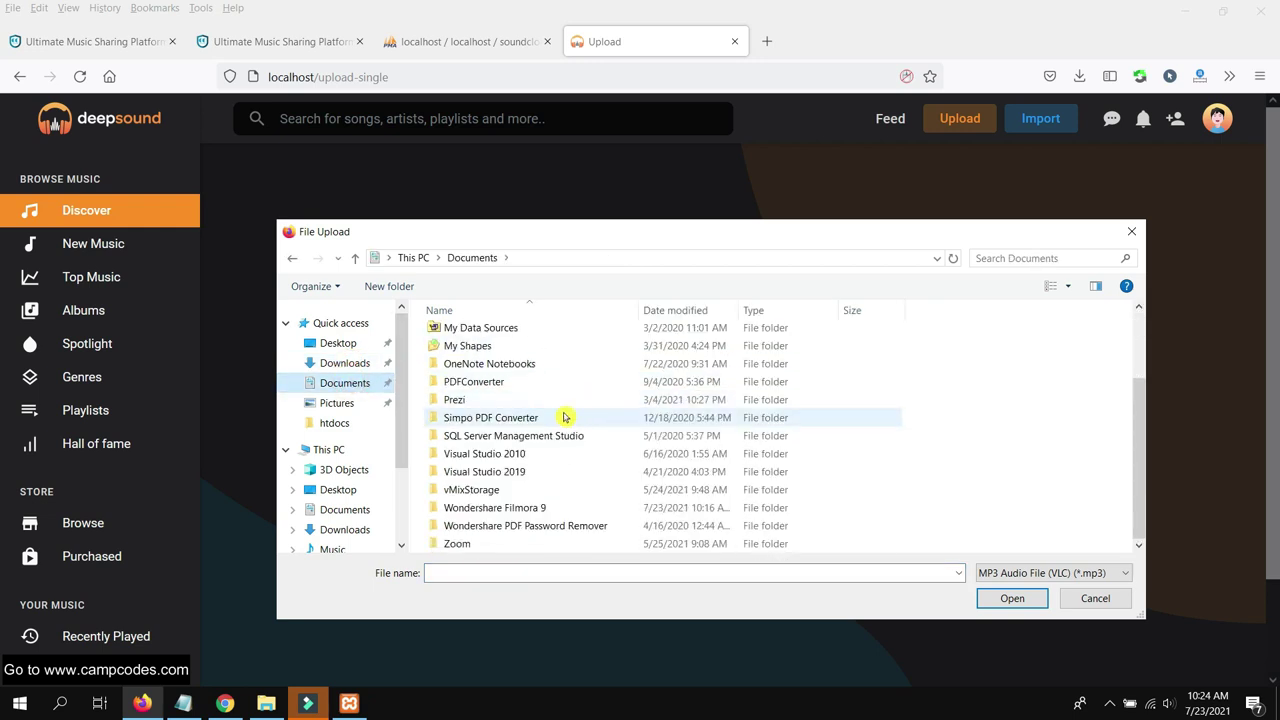
pyautogui.scroll(1, 563, 400)
pyautogui.scroll(-1, 563, 400)
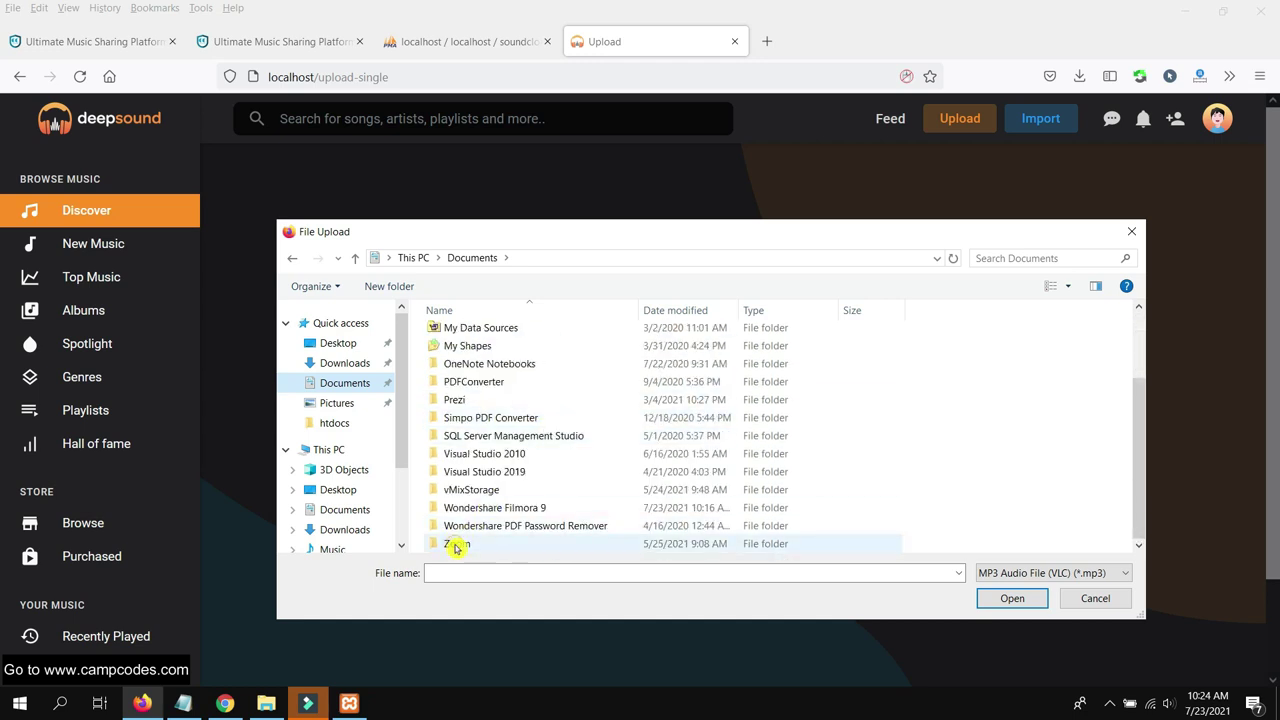
pyautogui.doubleClick(462, 543)
pyautogui.click(350, 368)
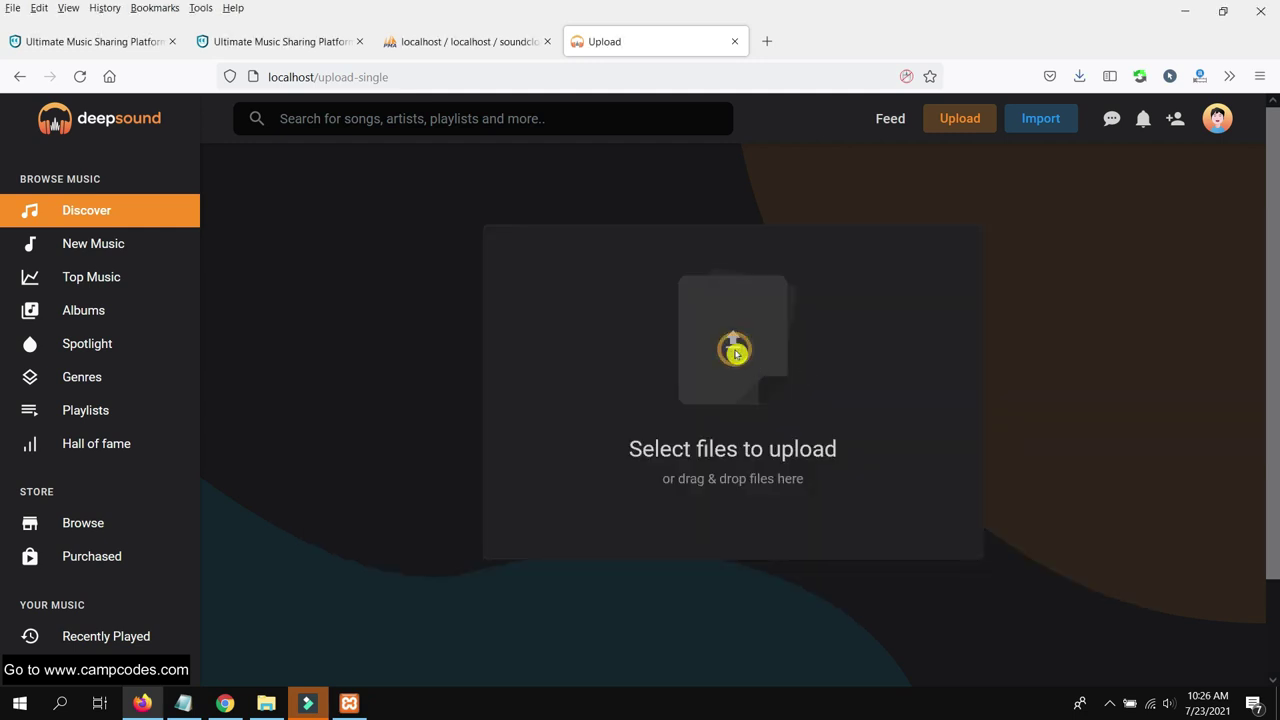
# Pick file_example_MP3_700KB.mp3 from the Downloads folder
pyautogui.click(735, 352)
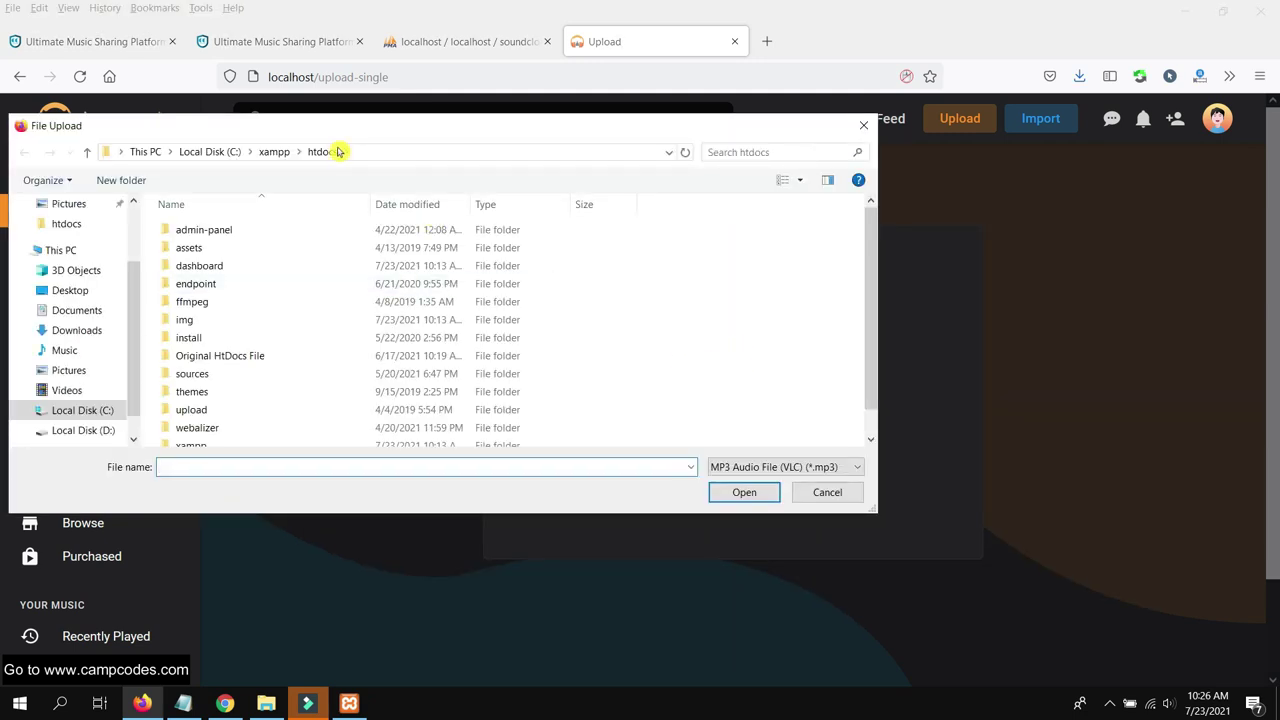
pyautogui.scroll(2, 263, 280)
pyautogui.click(275, 262)
pyautogui.doubleClick(445, 237)
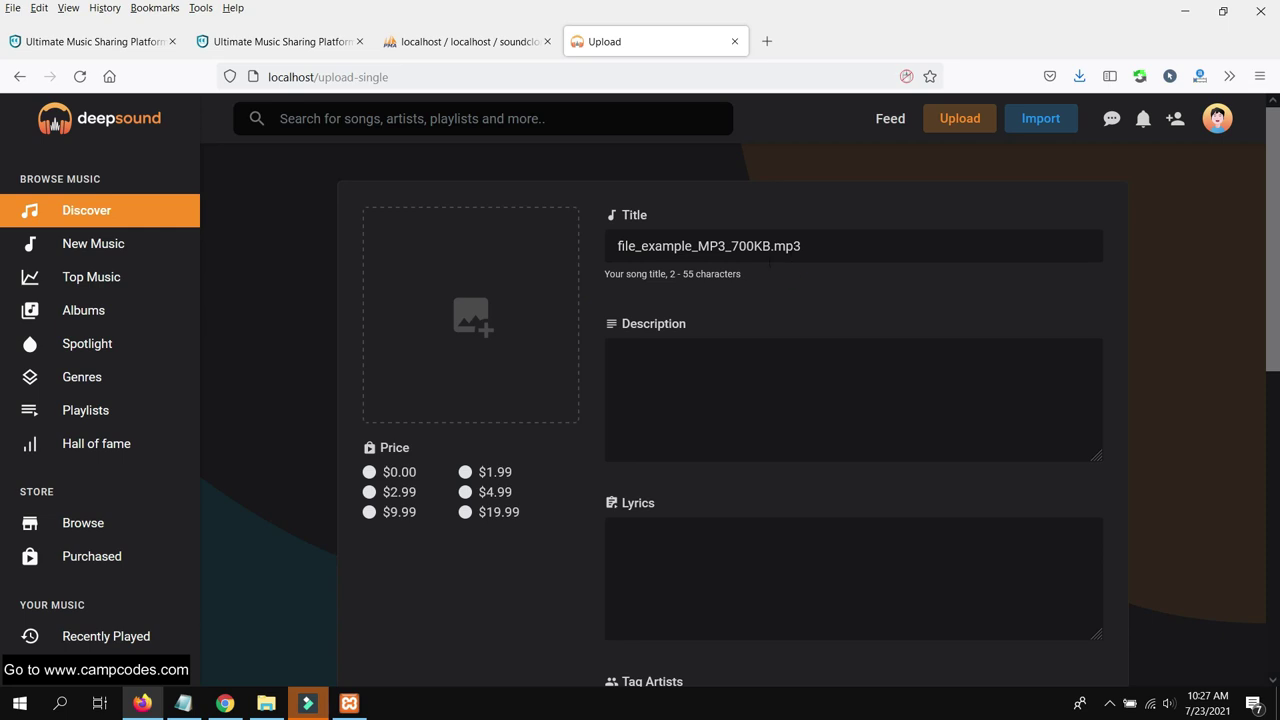
# Enter Test as the track's description and lyrics, moving on to Tag Artists
pyautogui.click(680, 368)
pyautogui.scroll(-2, 820, 294)
pyautogui.scroll(2, 820, 294)
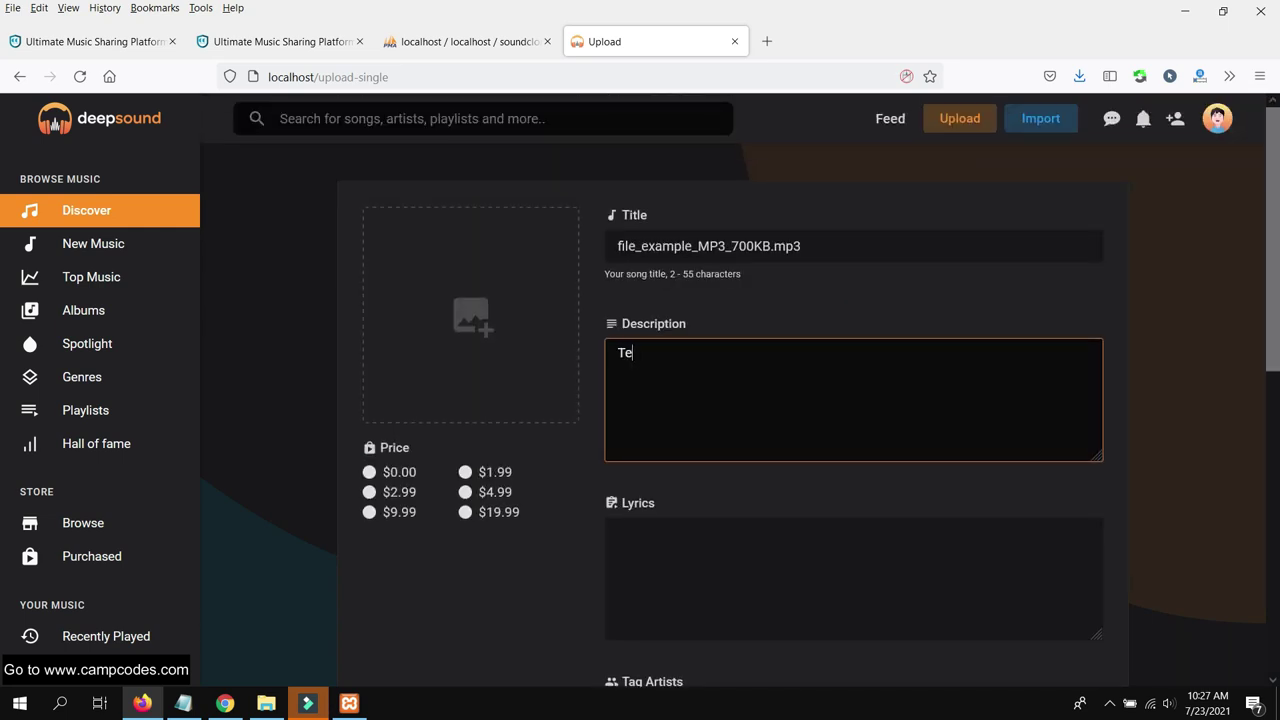
pyautogui.write('Test')
pyautogui.press('Tab')
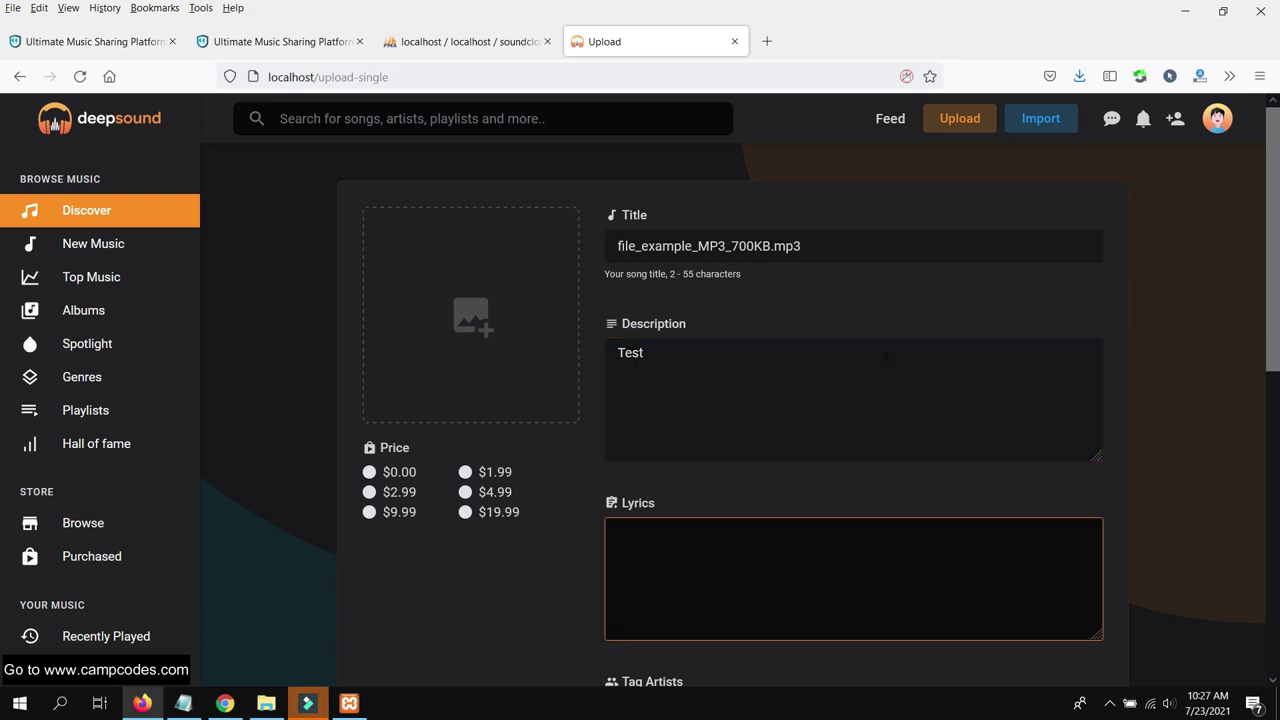
pyautogui.scroll(-1, 890, 360)
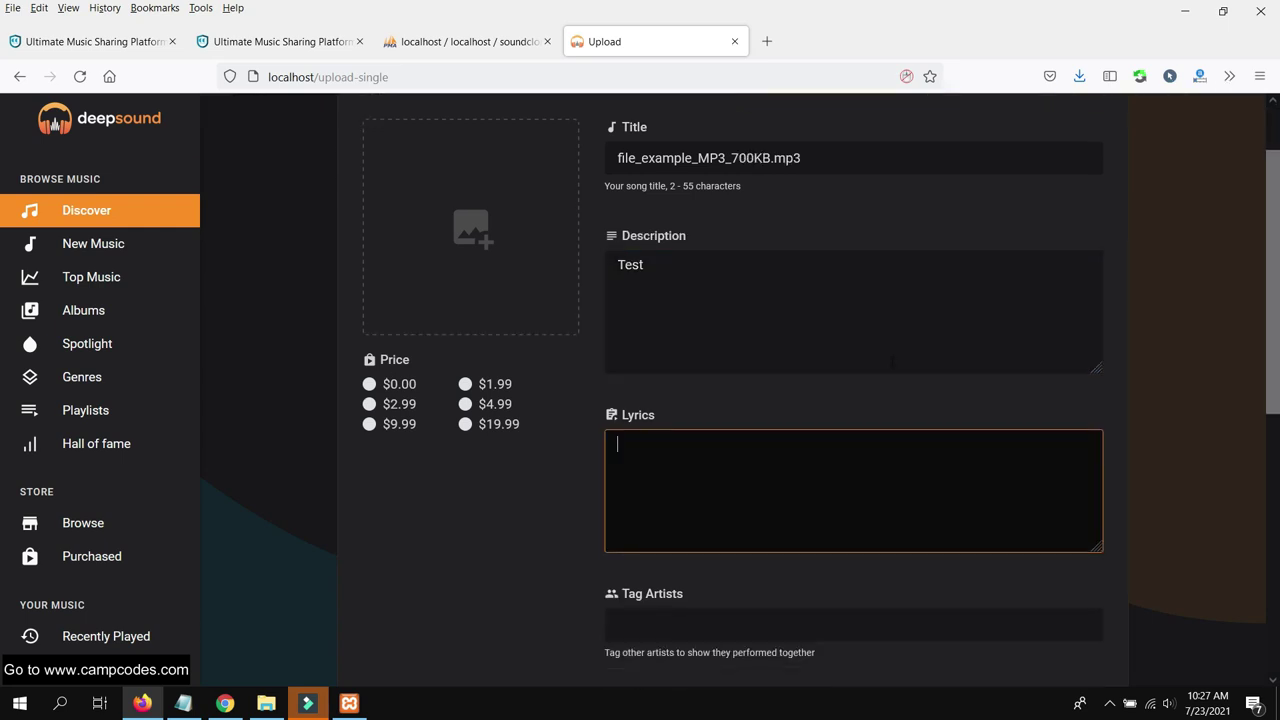
pyautogui.press('Tab')
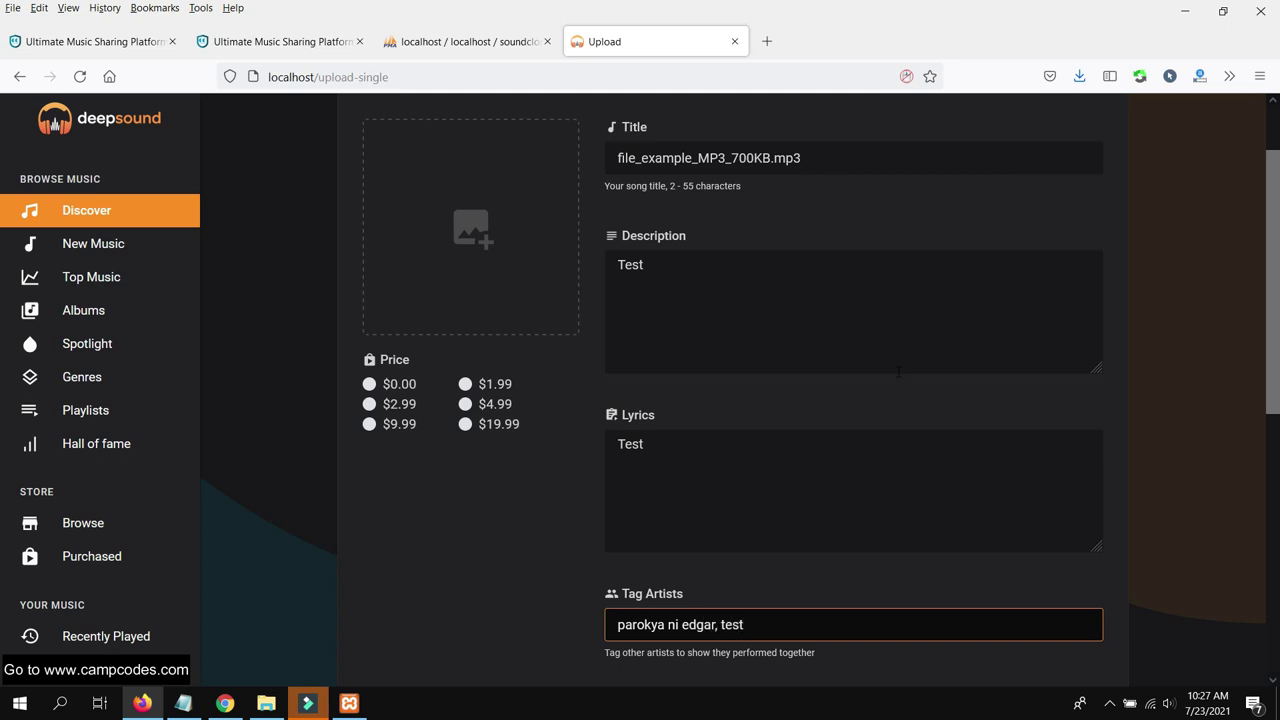
# Set the track price to $1.99 and bring up the cover image picker
pyautogui.click(378, 386)
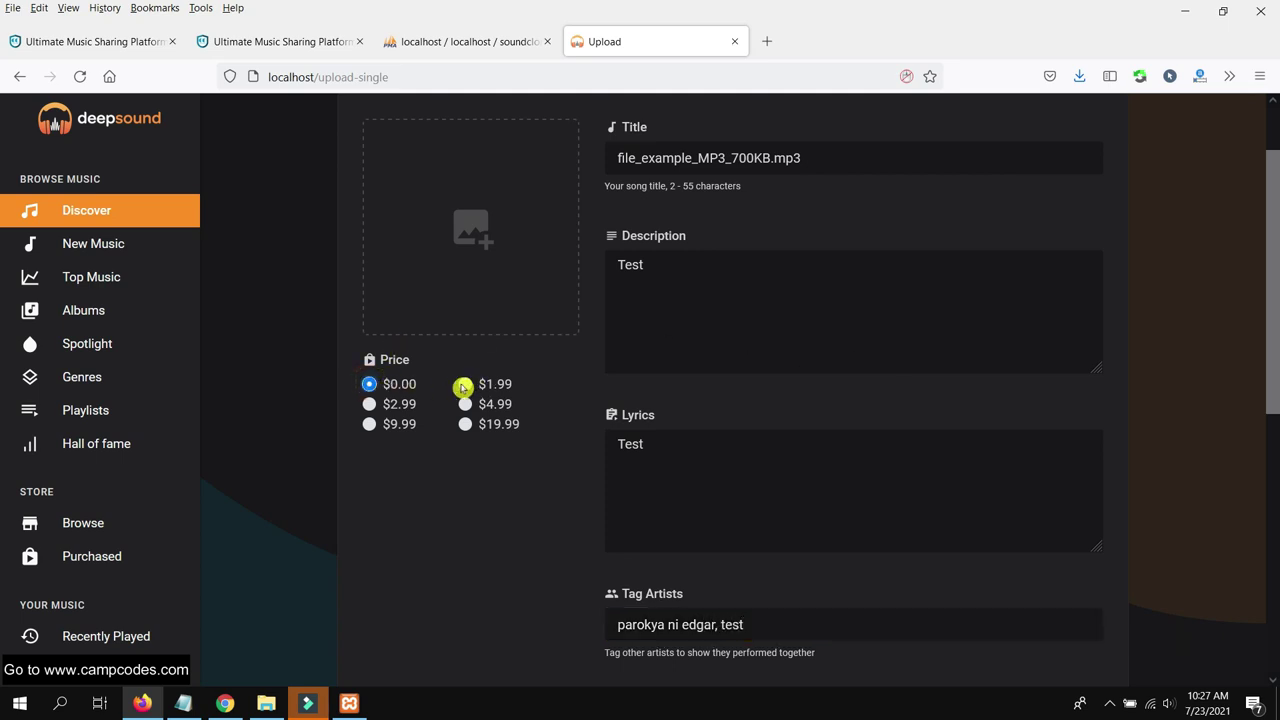
pyautogui.scroll(1, 505, 375)
pyautogui.scroll(-2, 731, 311)
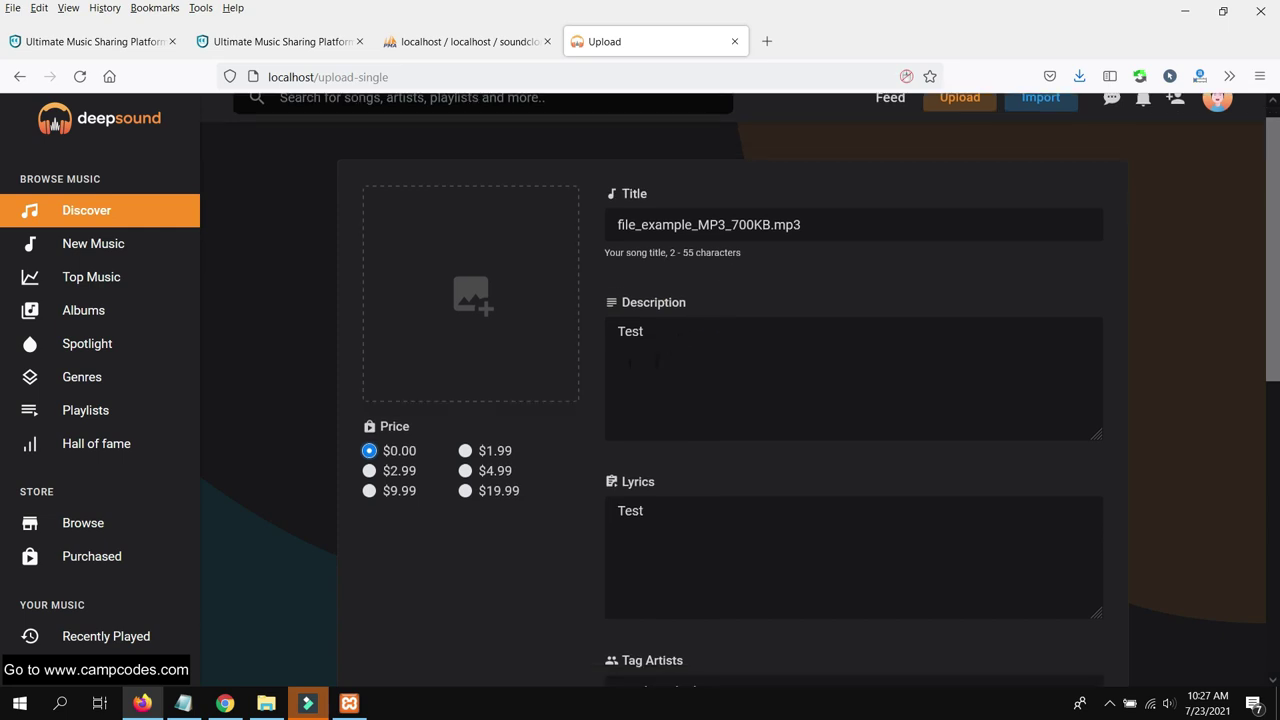
pyautogui.scroll(2, 691, 343)
pyautogui.click(470, 473)
pyautogui.click(468, 316)
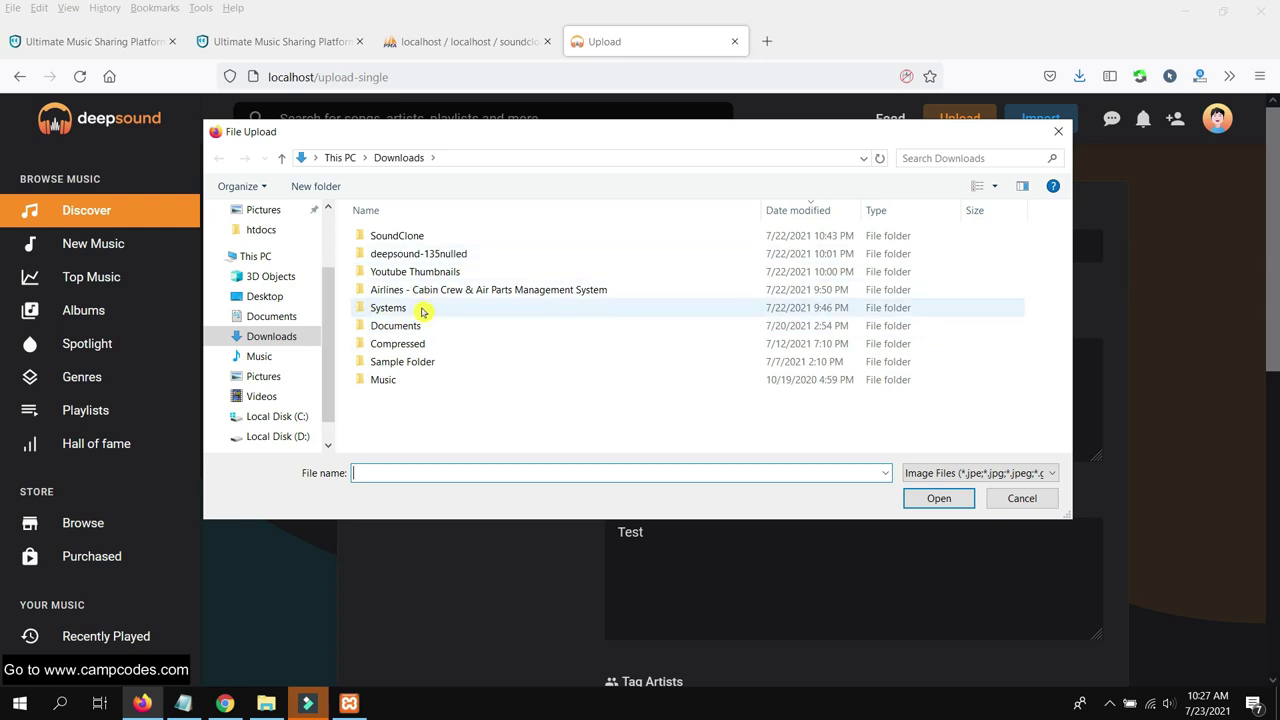
# Use cc wordpress.png from D:\Accounts\CampCodes Website\websitelogo as the cover art
pyautogui.doubleClick(463, 272)
pyautogui.scroll(-5, 848, 287)
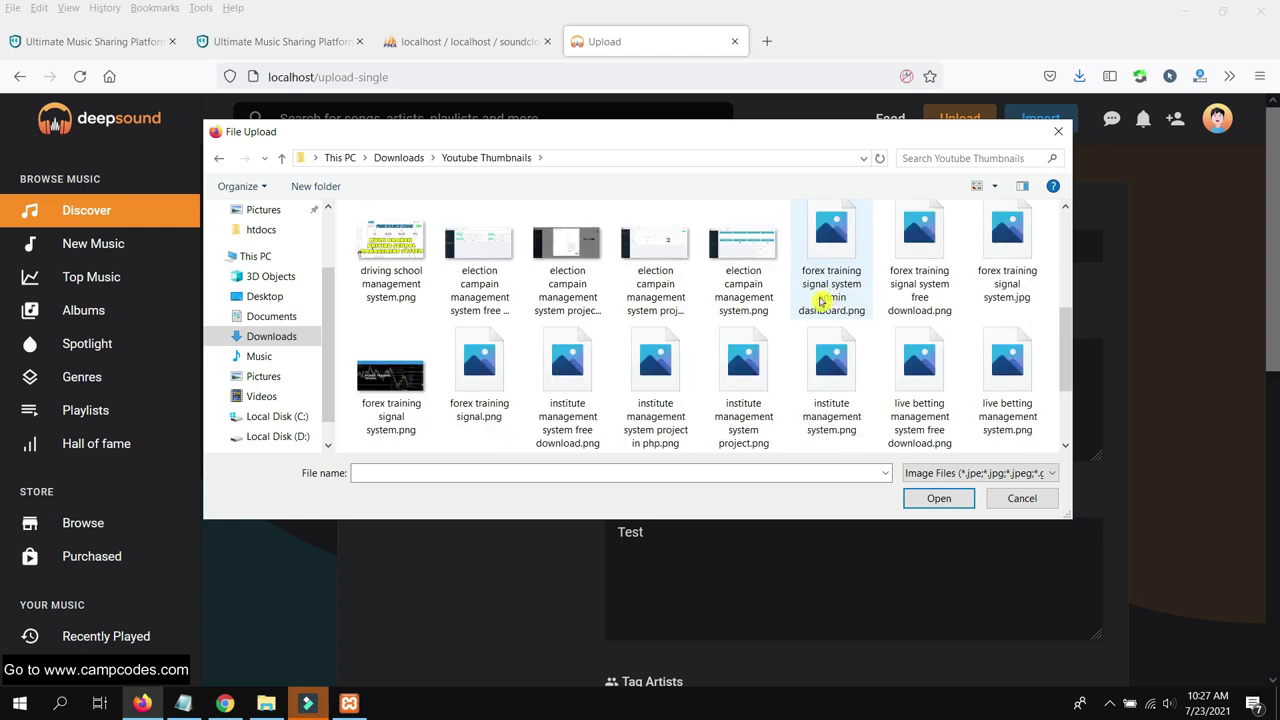
pyautogui.scroll(5, 720, 300)
pyautogui.scroll(-1, 311, 337)
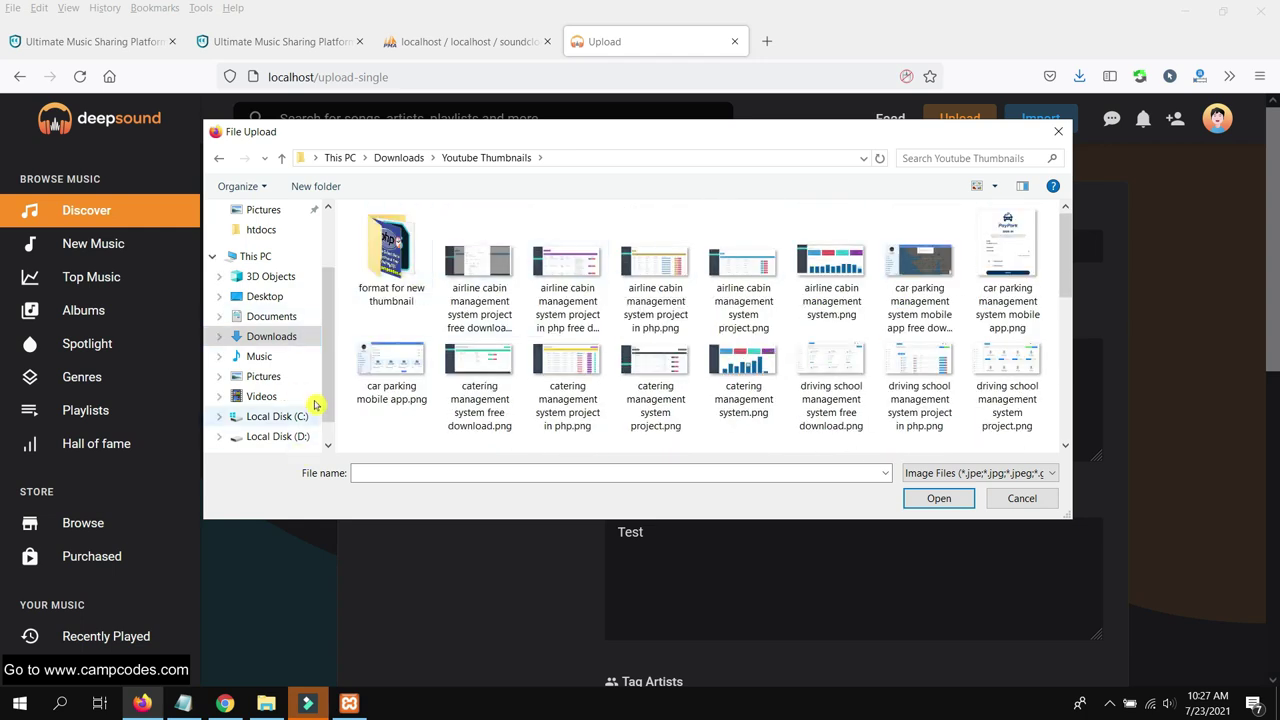
pyautogui.click(280, 396)
pyautogui.doubleClick(424, 238)
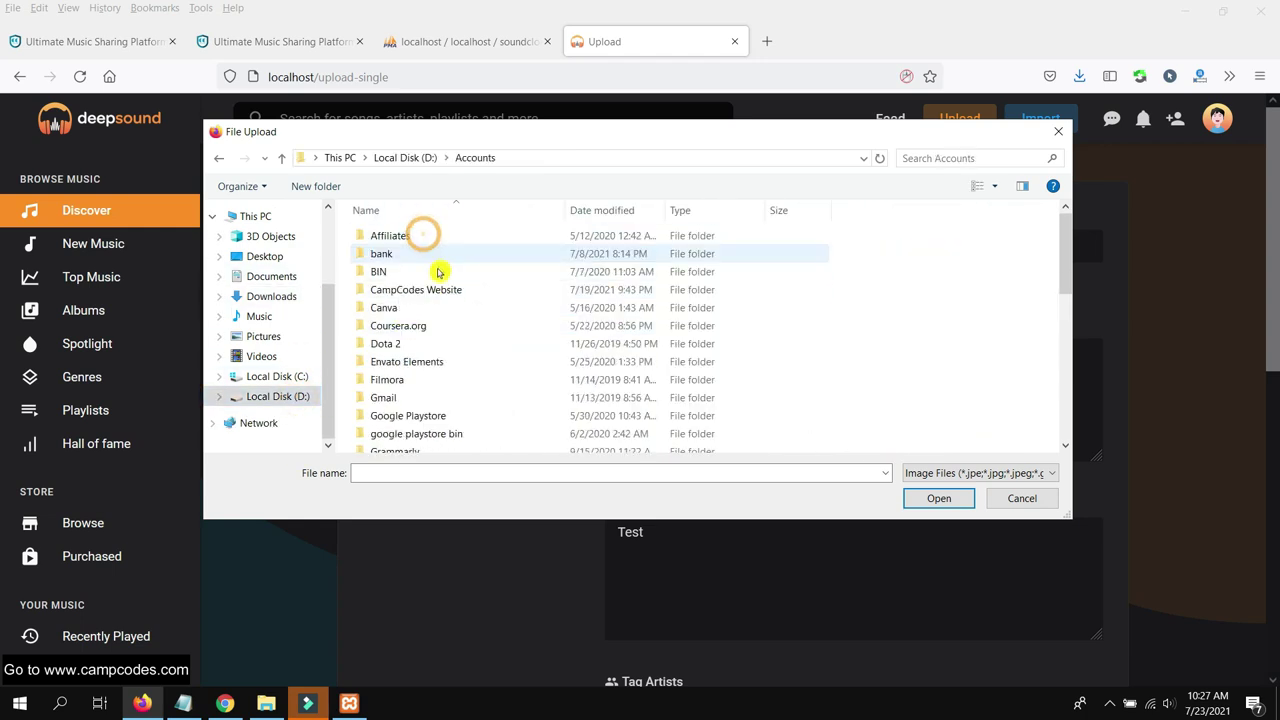
pyautogui.doubleClick(434, 289)
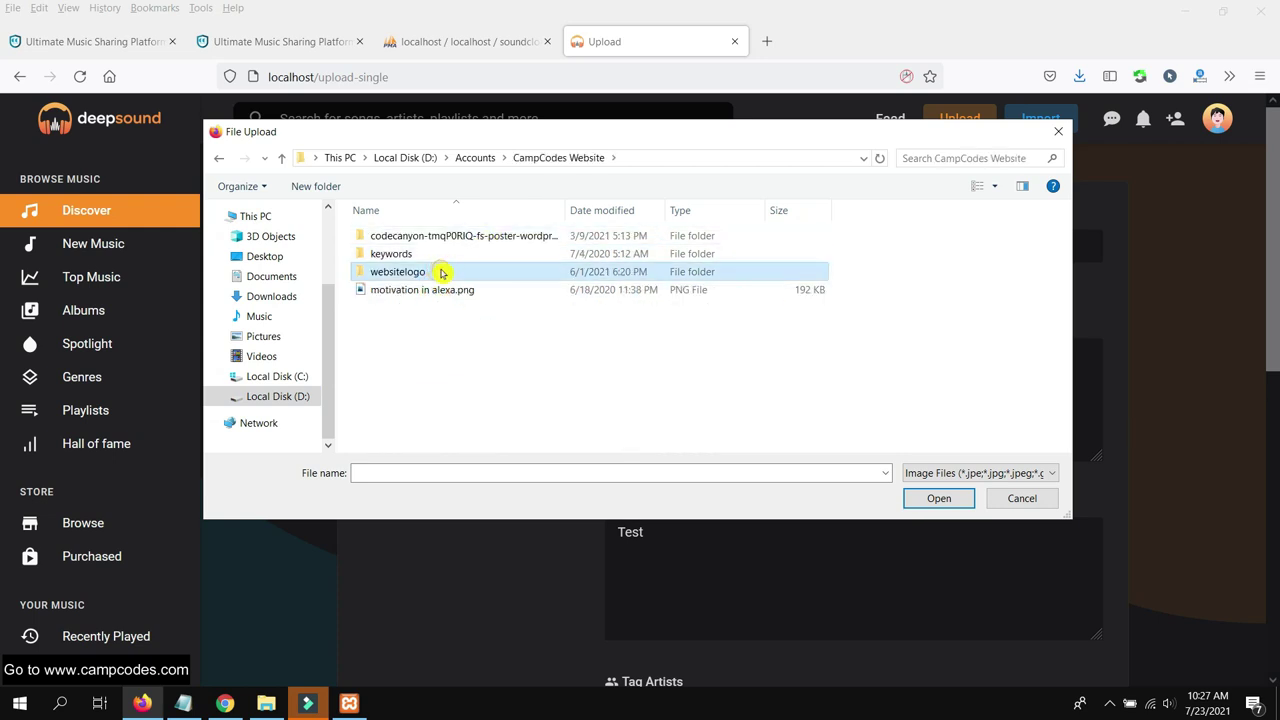
pyautogui.doubleClick(439, 271)
pyautogui.click(567, 243)
pyautogui.doubleClick(567, 243)
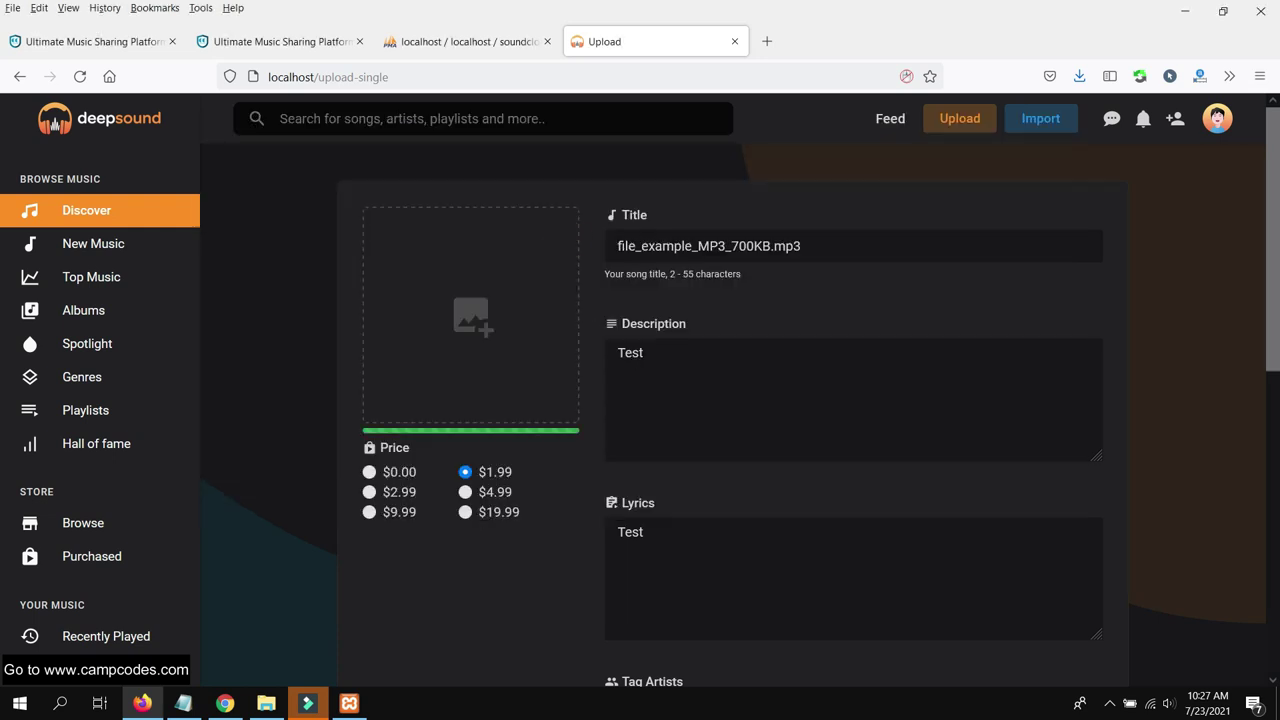
# Add the tags test, best songs and best to the track
pyautogui.scroll(-4, 583, 303)
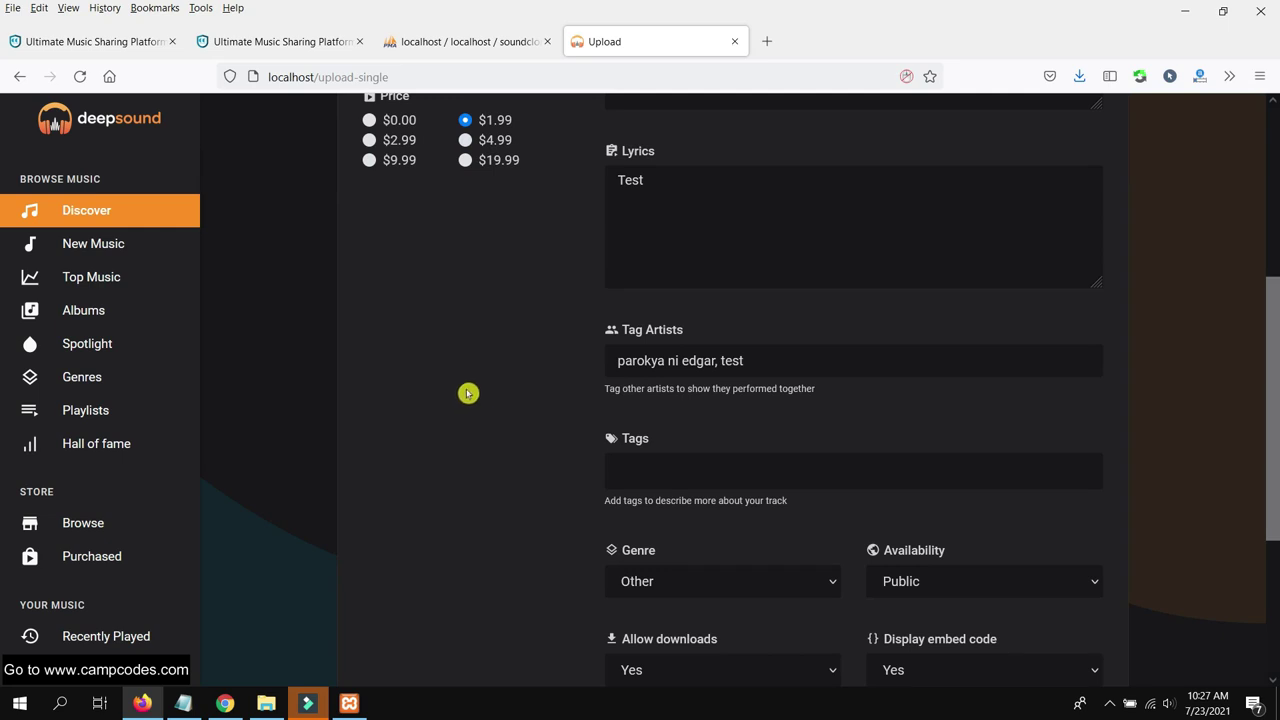
pyautogui.scroll(-3, 490, 390)
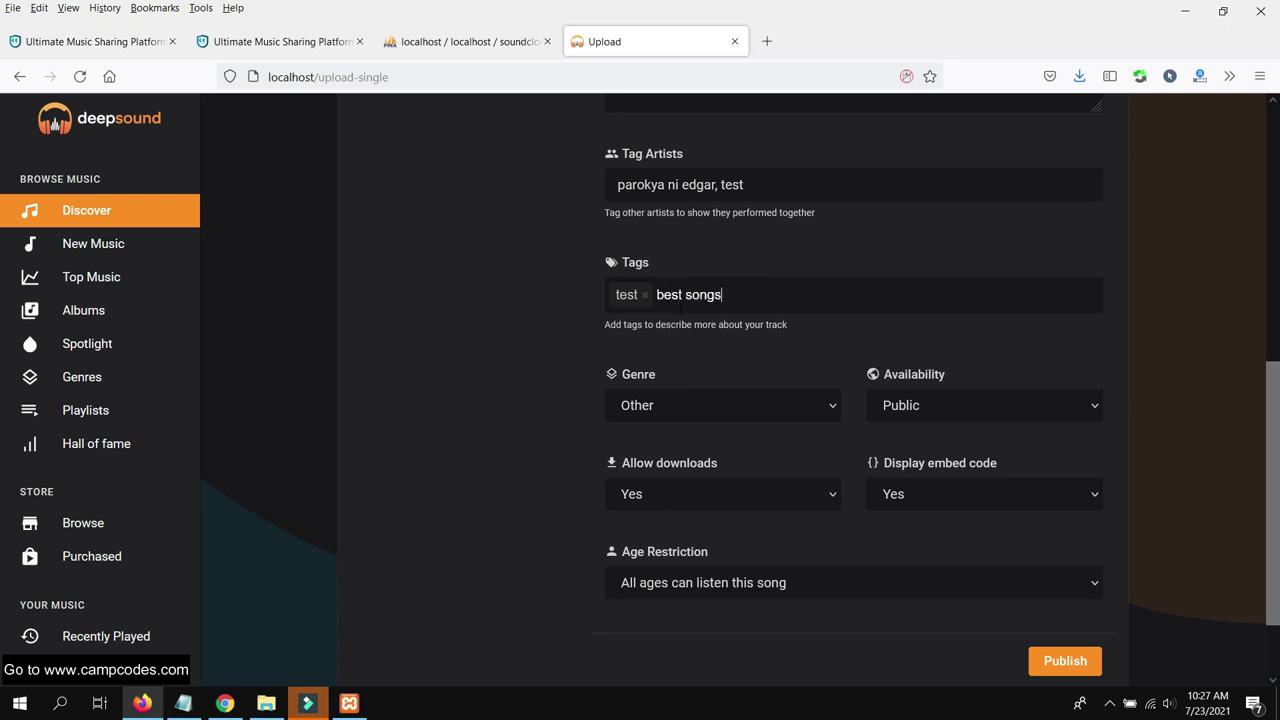
pyautogui.press('BackSpace')
pyautogui.press('Return')
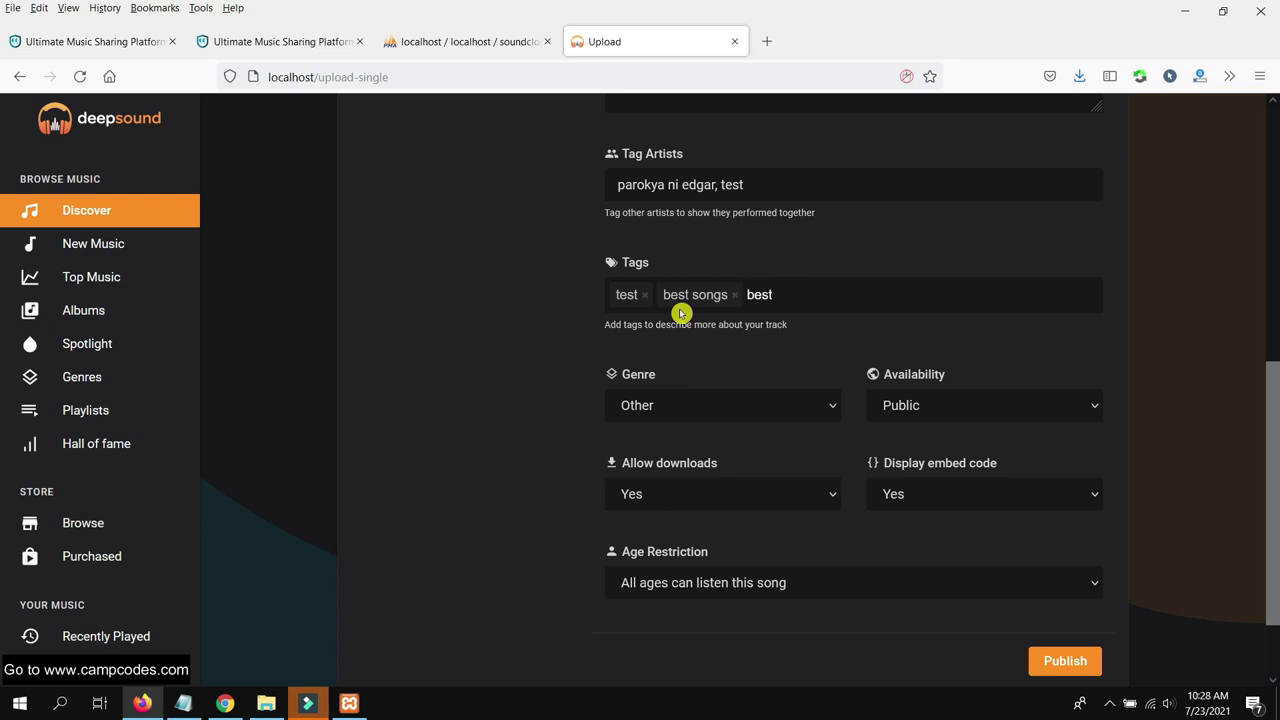
pyautogui.press('Return')
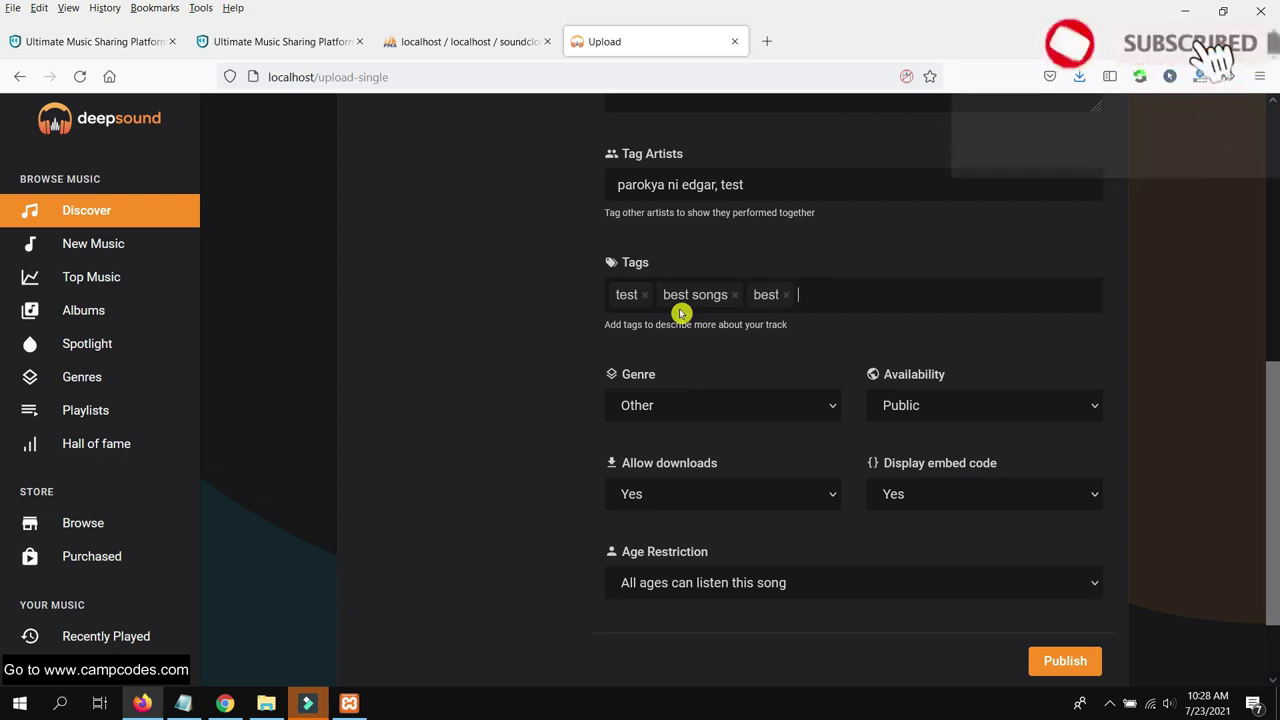
# Keep genre Other and all-ages access, then publish the track
pyautogui.click(778, 405)
pyautogui.click(775, 403)
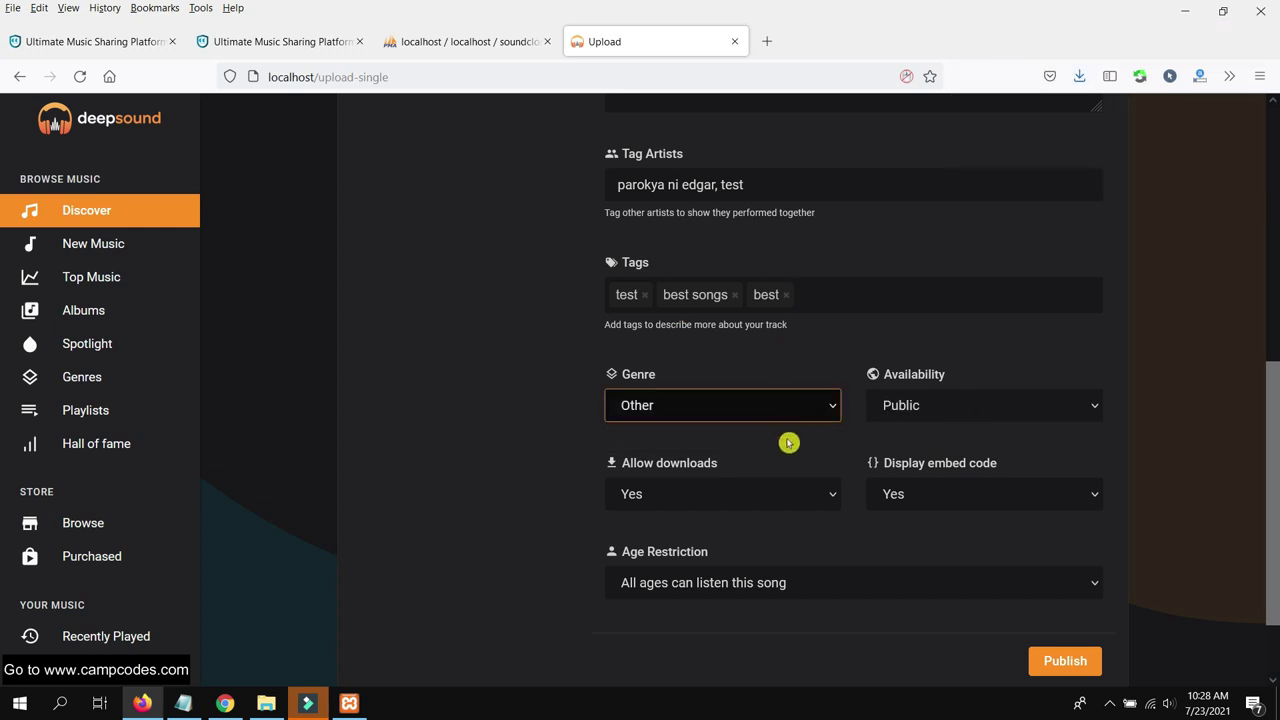
pyautogui.scroll(-2, 930, 520)
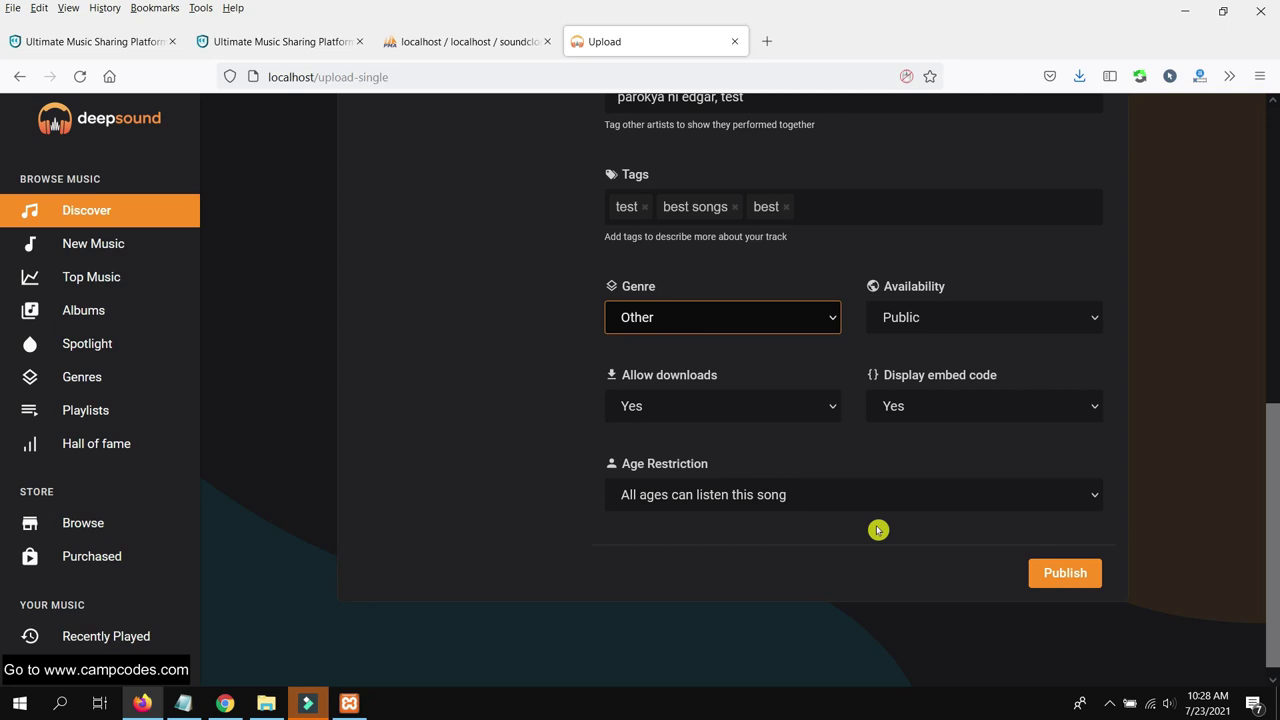
pyautogui.click(880, 497)
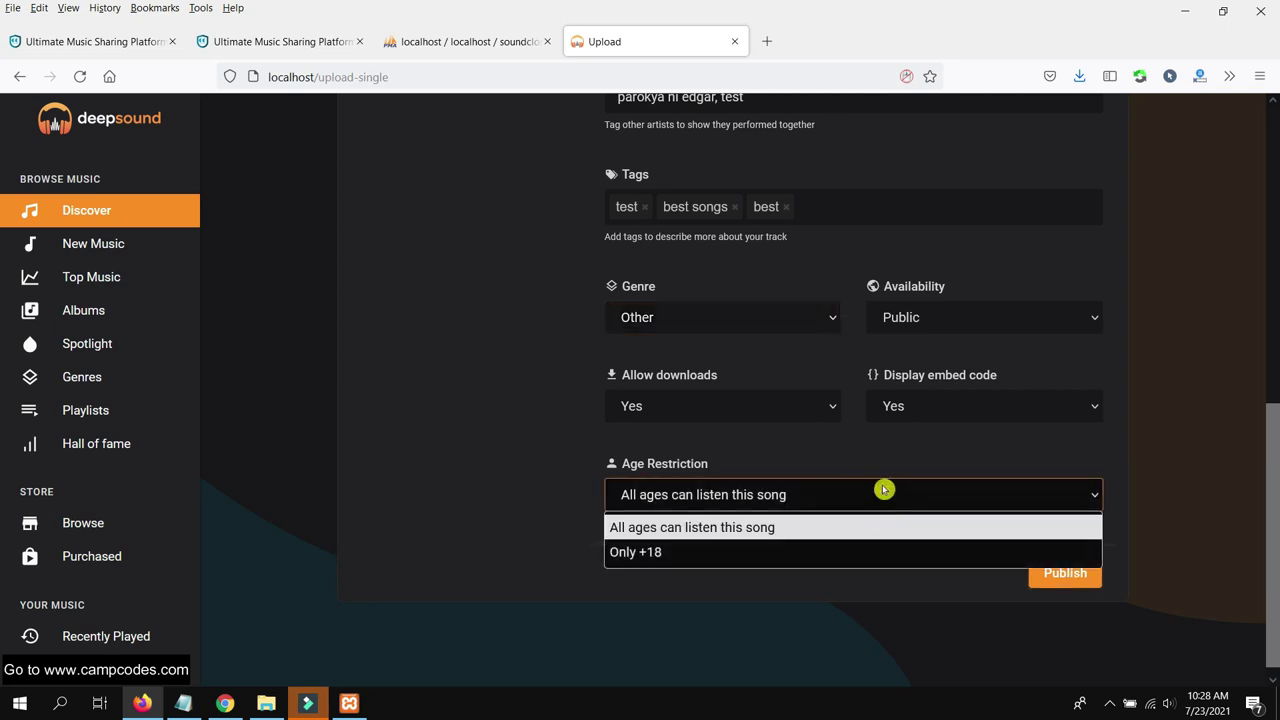
pyautogui.click(880, 487)
pyautogui.click(1043, 562)
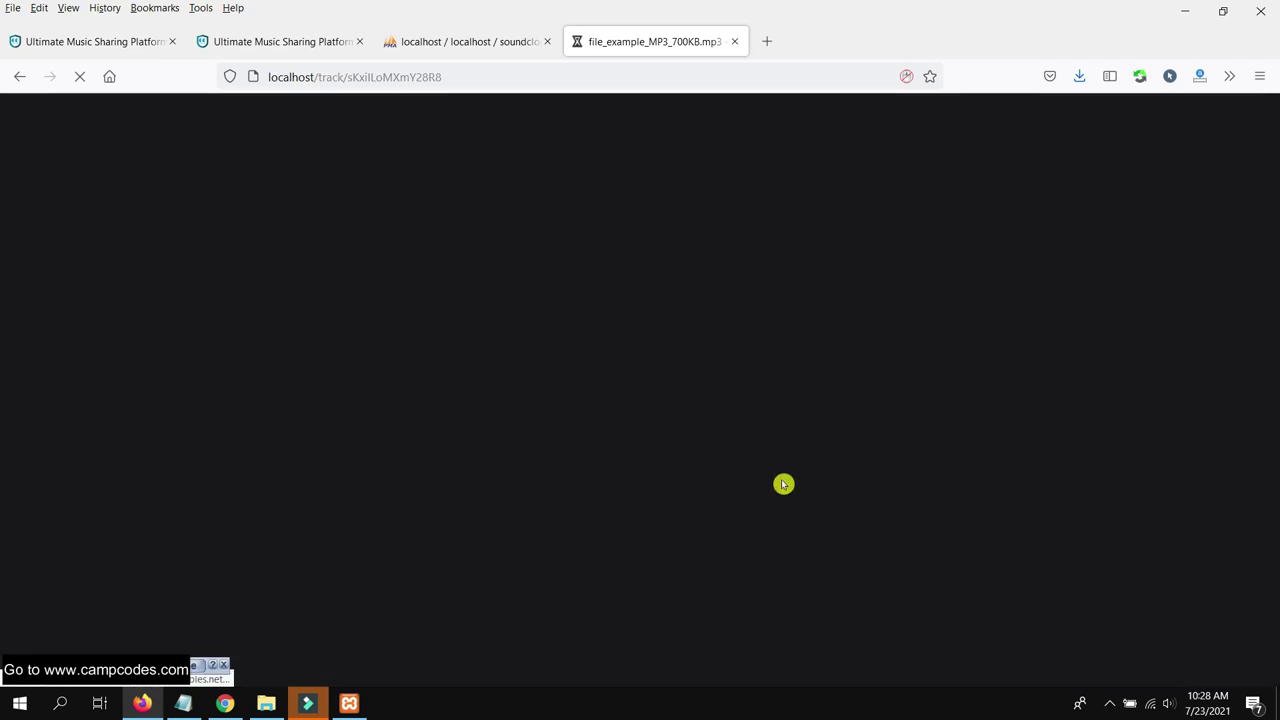
# Play the uploaded track with the system volume raised to 91
pyautogui.scroll(-3, 740, 435)
pyautogui.scroll(3, 751, 429)
pyautogui.scroll(-2, 755, 429)
pyautogui.scroll(2, 755, 431)
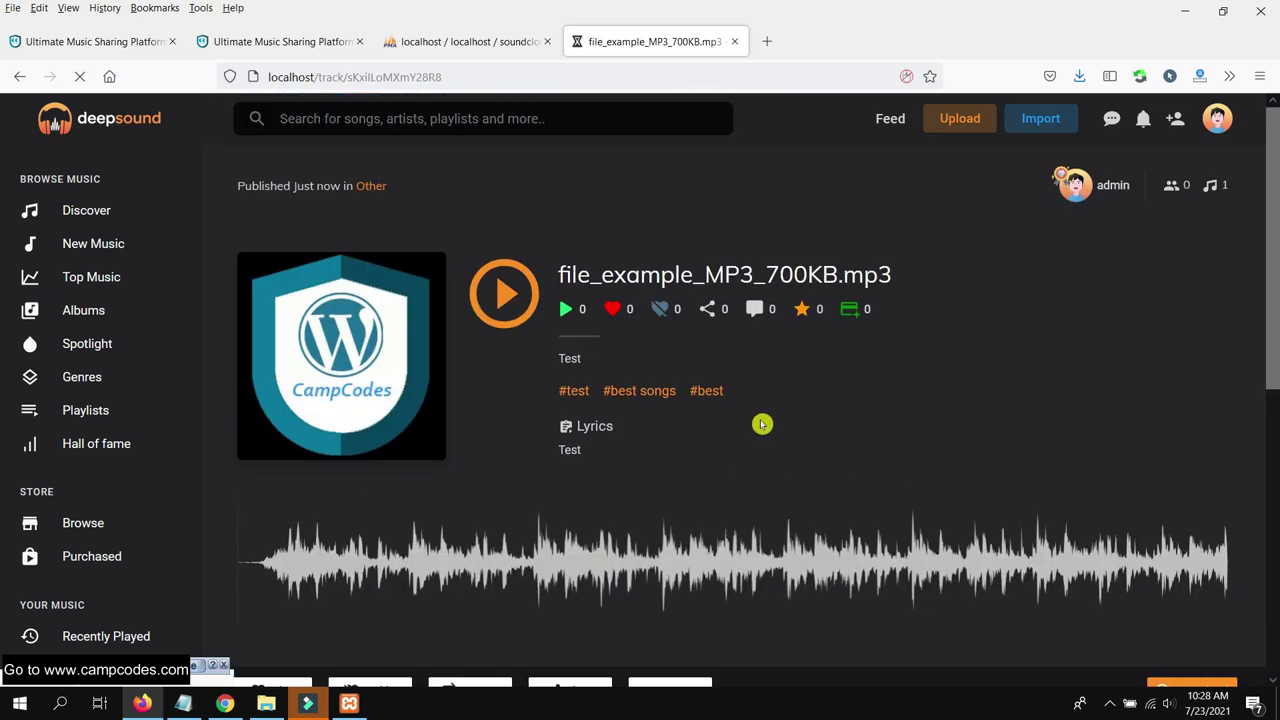
pyautogui.scroll(-5, 706, 354)
pyautogui.scroll(5, 706, 354)
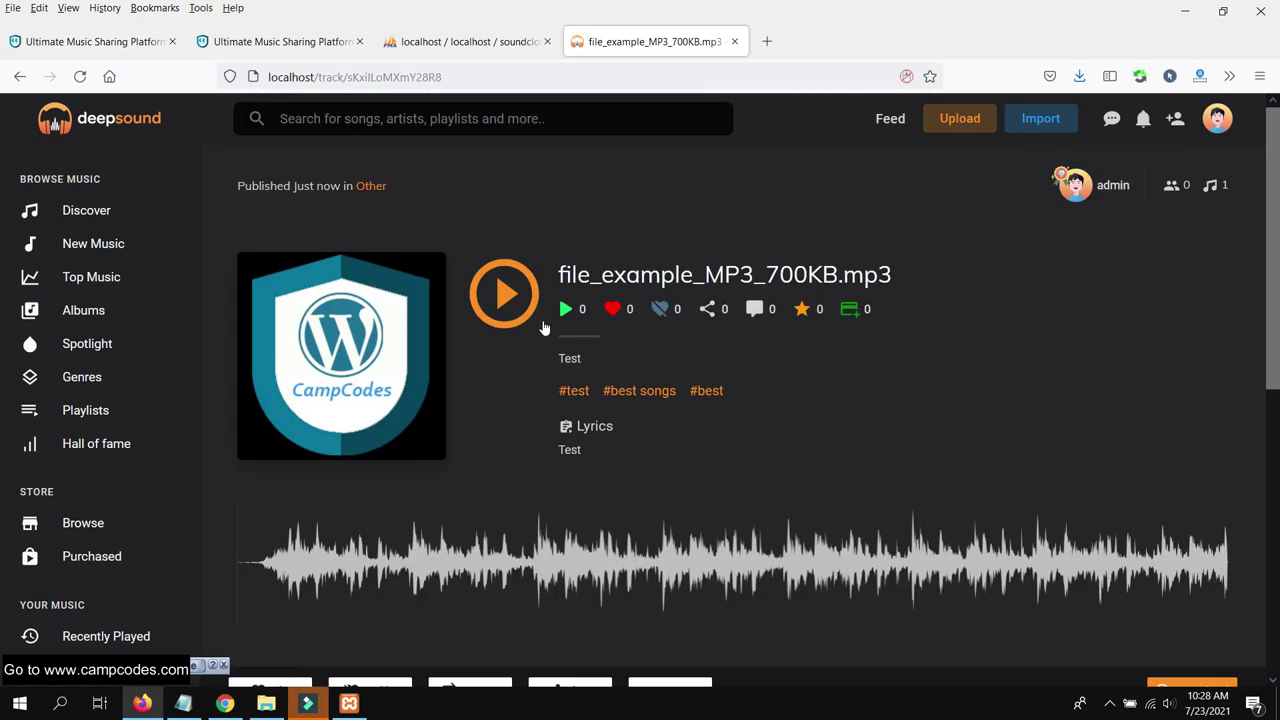
pyautogui.click(498, 289)
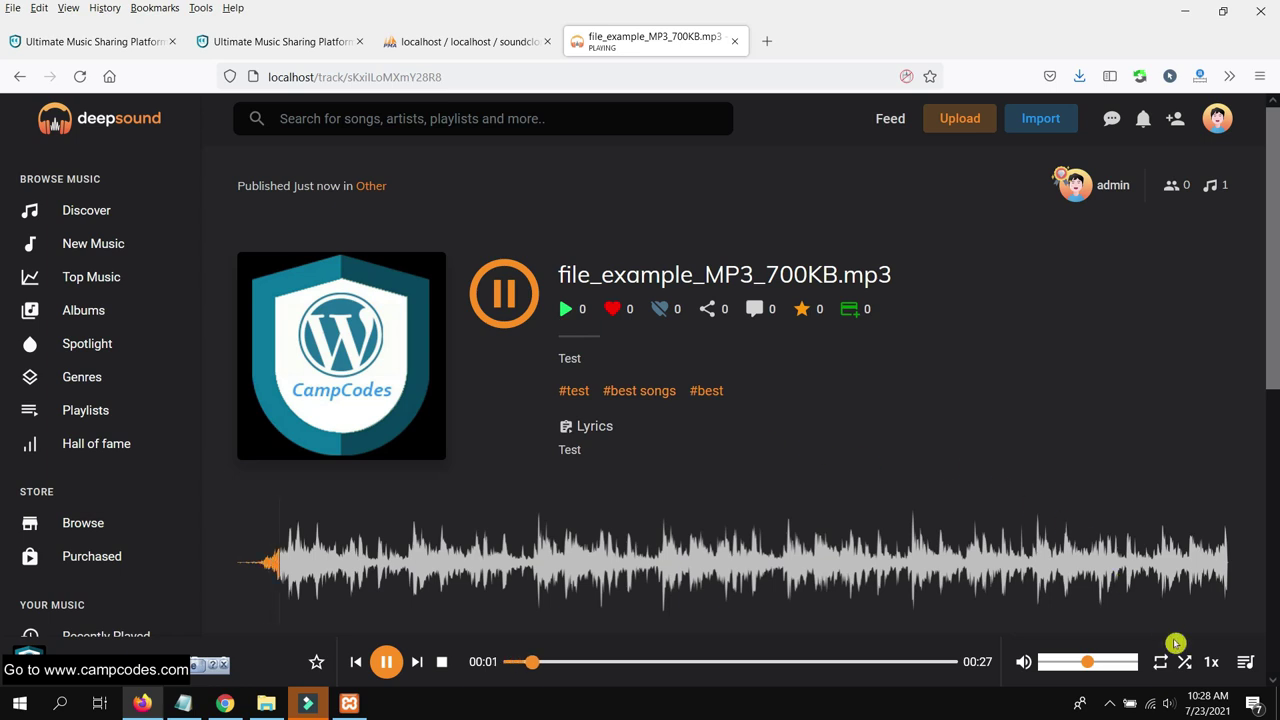
pyautogui.click(1168, 703)
pyautogui.click(1186, 664)
pyautogui.moveTo(1190, 664); pyautogui.dragTo(1206, 664)
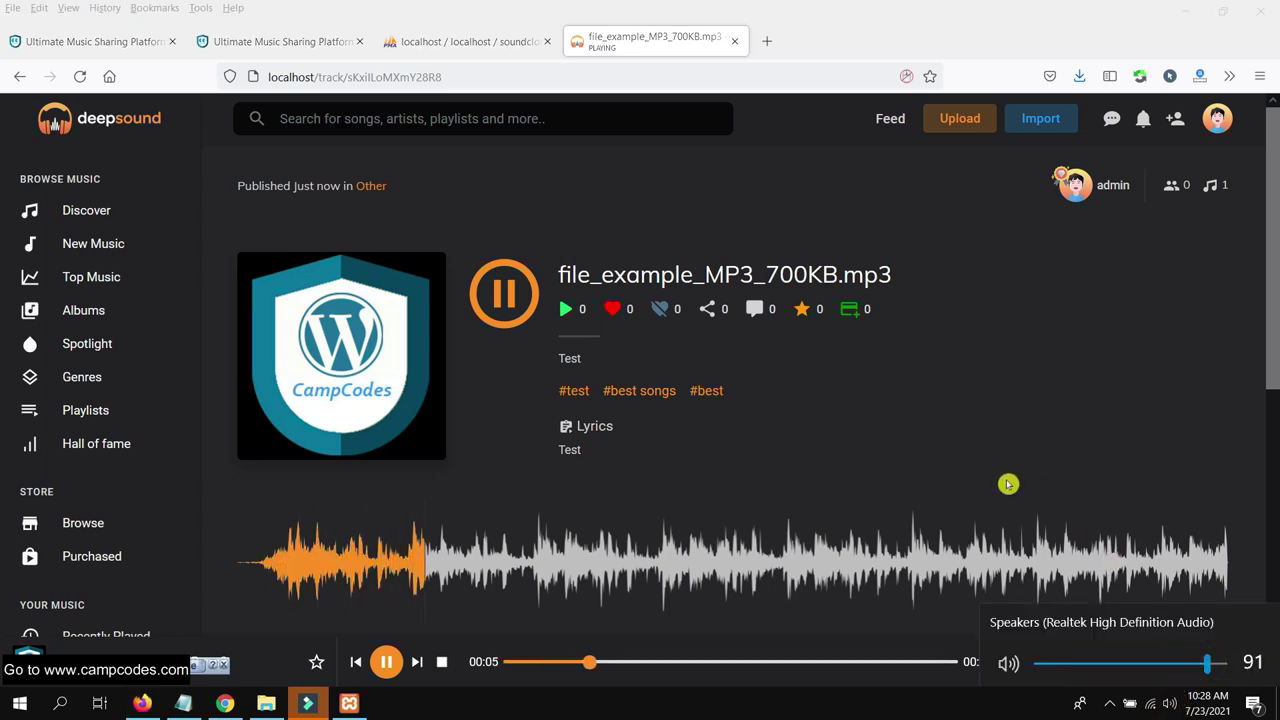
pyautogui.click(976, 460)
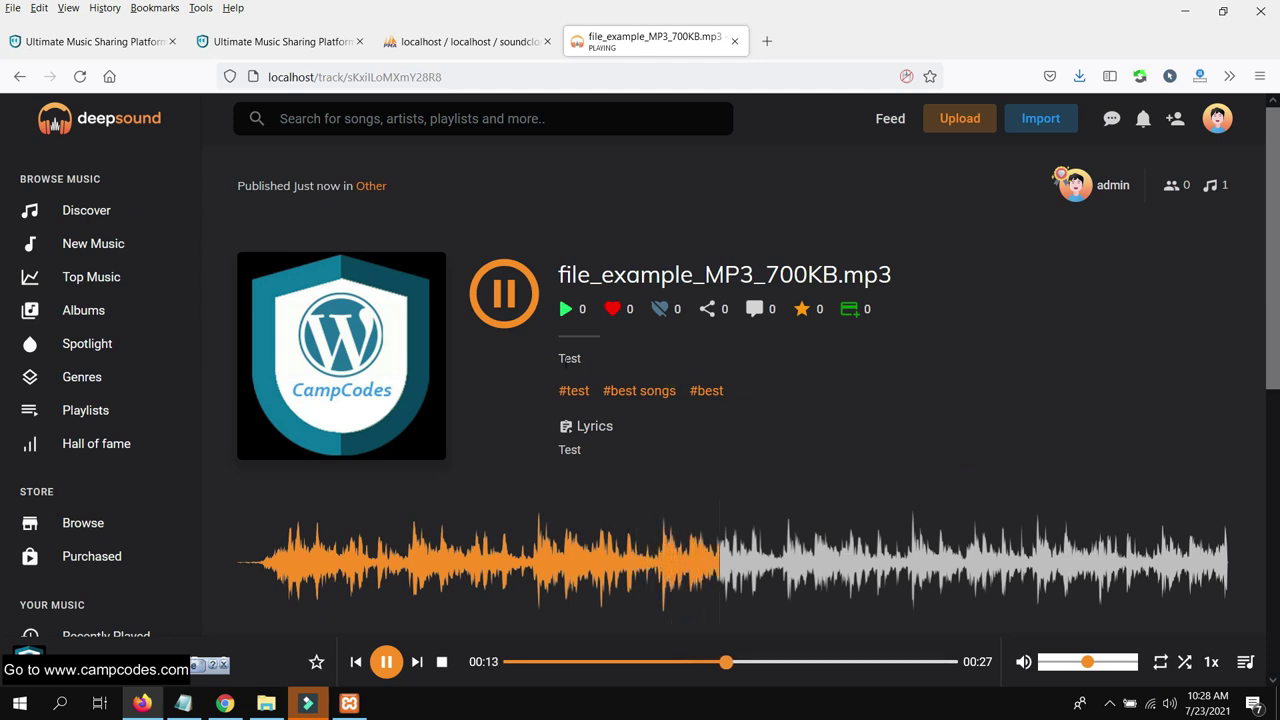
# Select the track's tag line text and look over the track page while it plays
pyautogui.moveTo(549, 390); pyautogui.dragTo(826, 395)
pyautogui.click(826, 395)
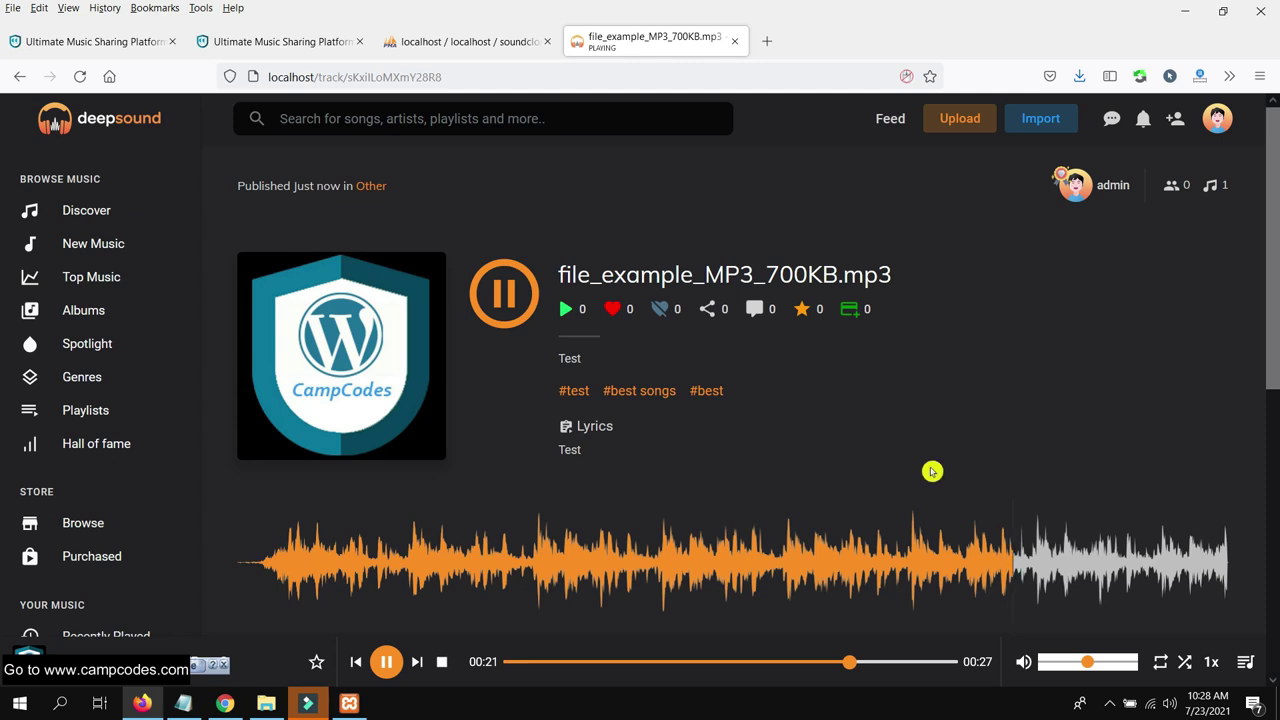
pyautogui.scroll(-3, 929, 478)
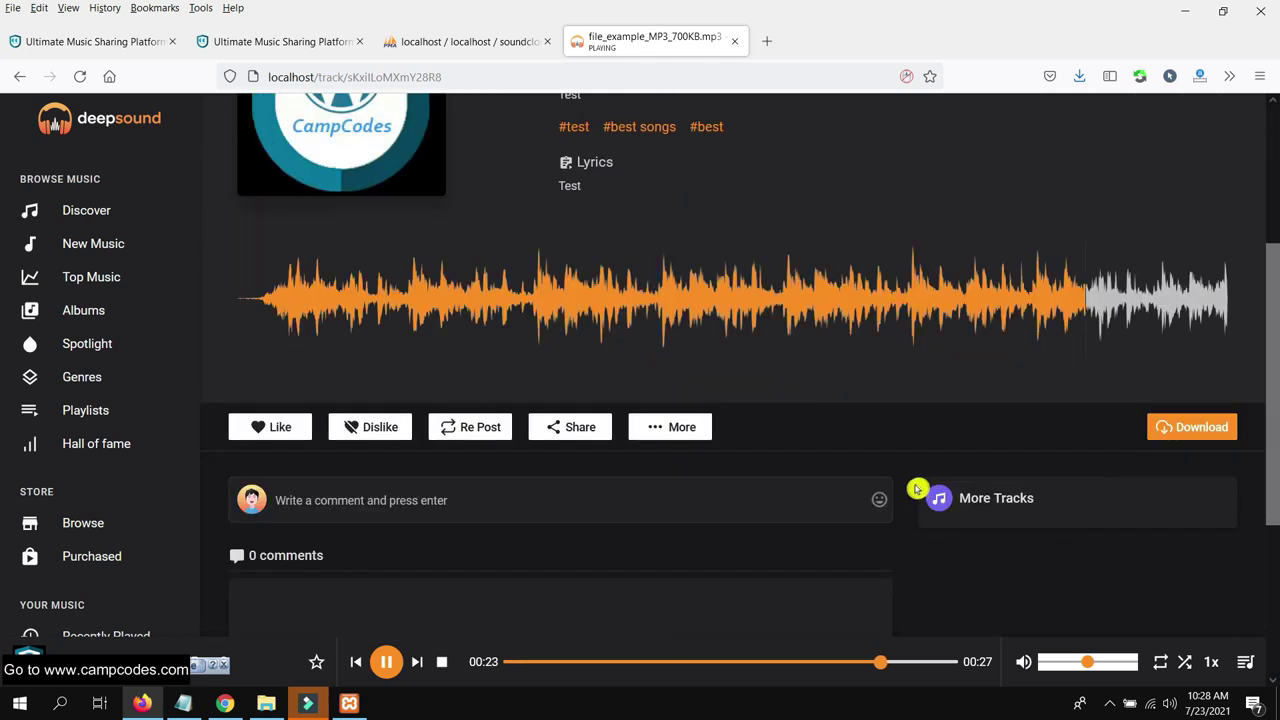
pyautogui.scroll(-3, 915, 490)
pyautogui.scroll(4, 890, 491)
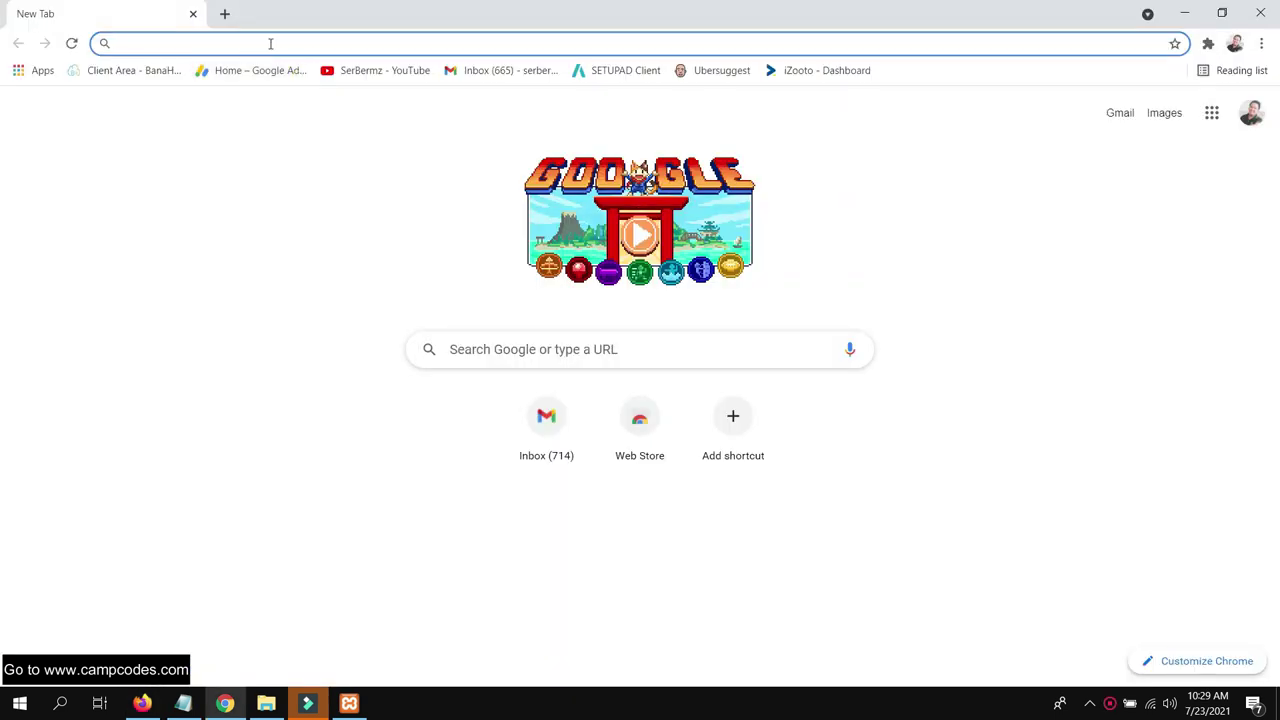
# Load localhost, scroll through the landing page, and go to Discover via Explore
pyautogui.write('localh')
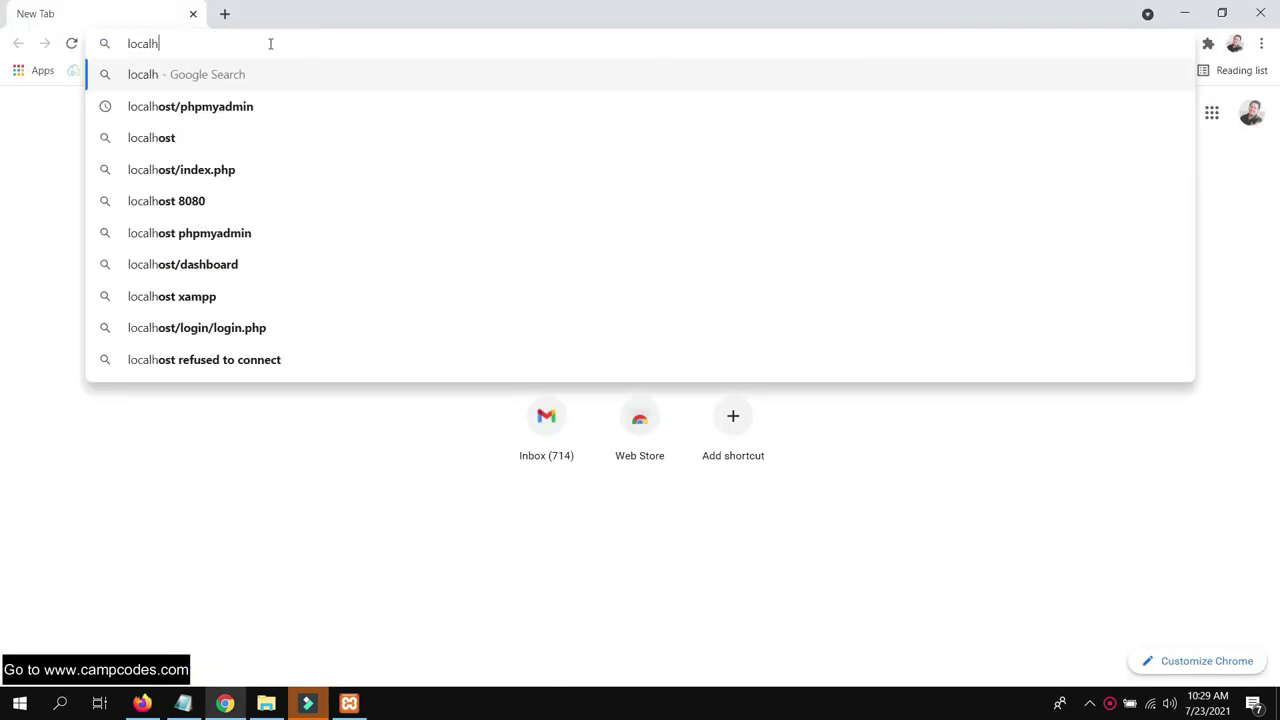
pyautogui.write('ost')
pyautogui.press('Return')
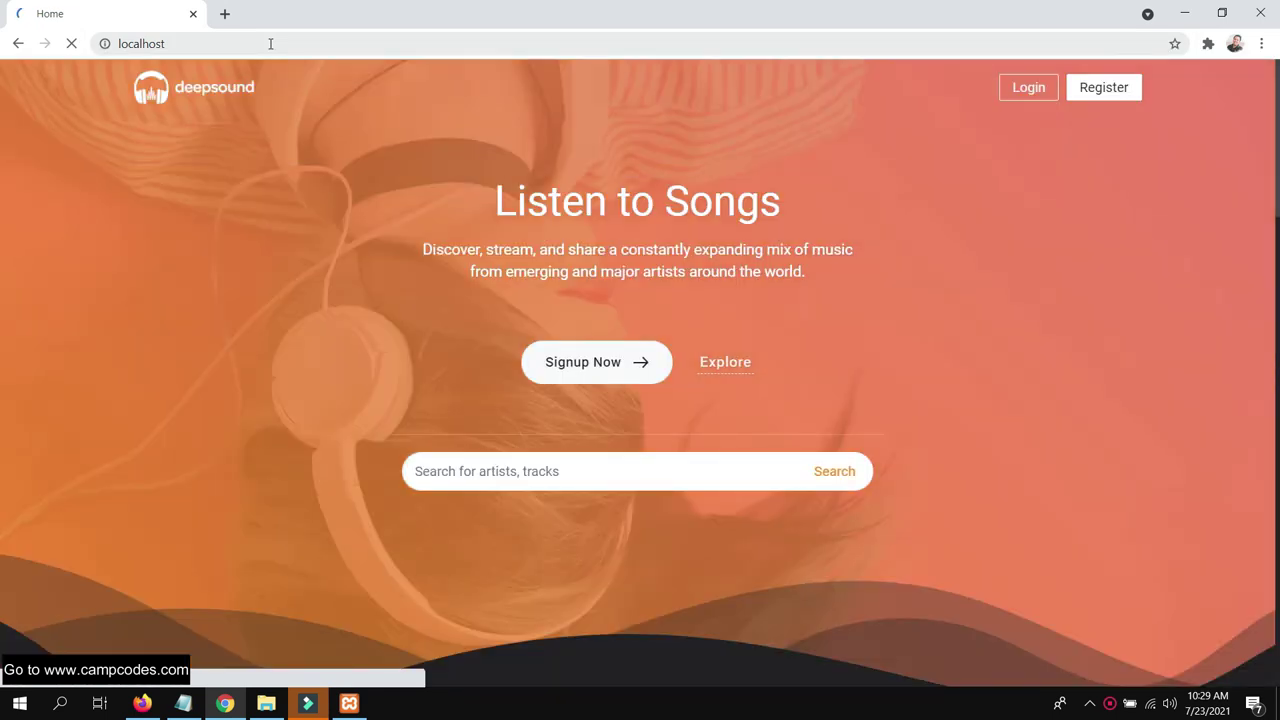
pyautogui.scroll(-10, 840, 297)
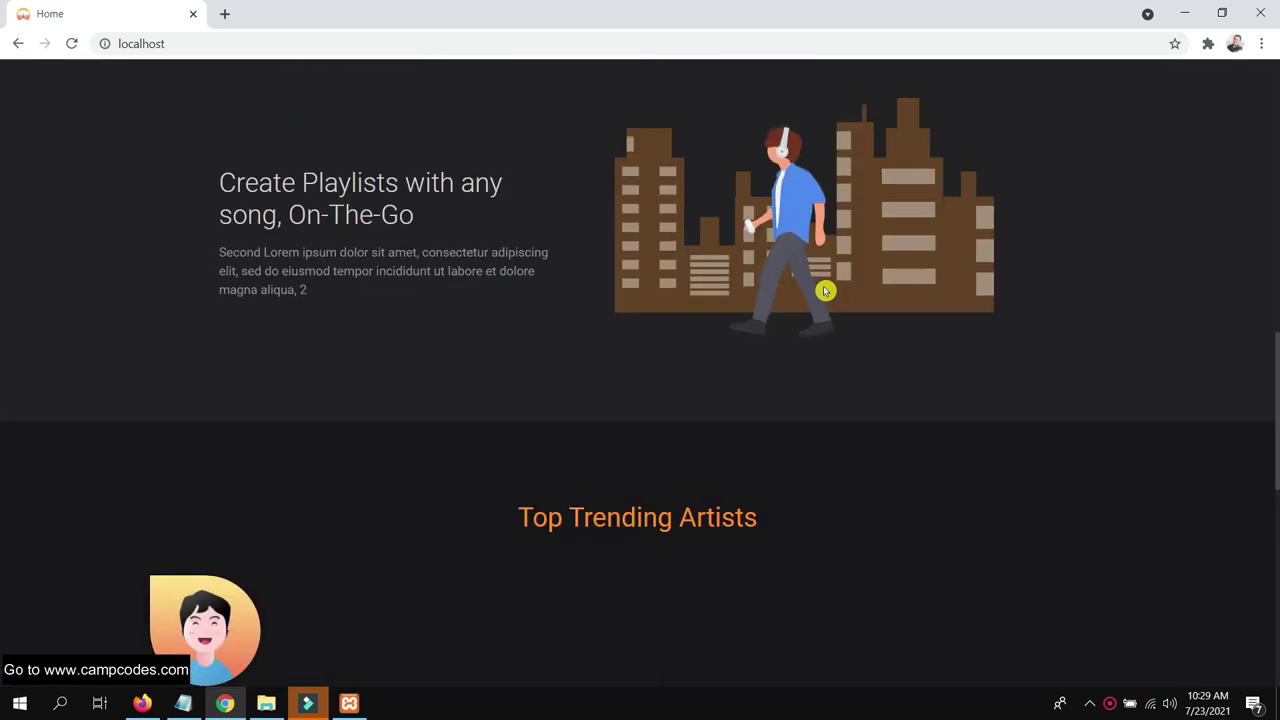
pyautogui.scroll(-10, 824, 290)
pyautogui.scroll(-2, 823, 289)
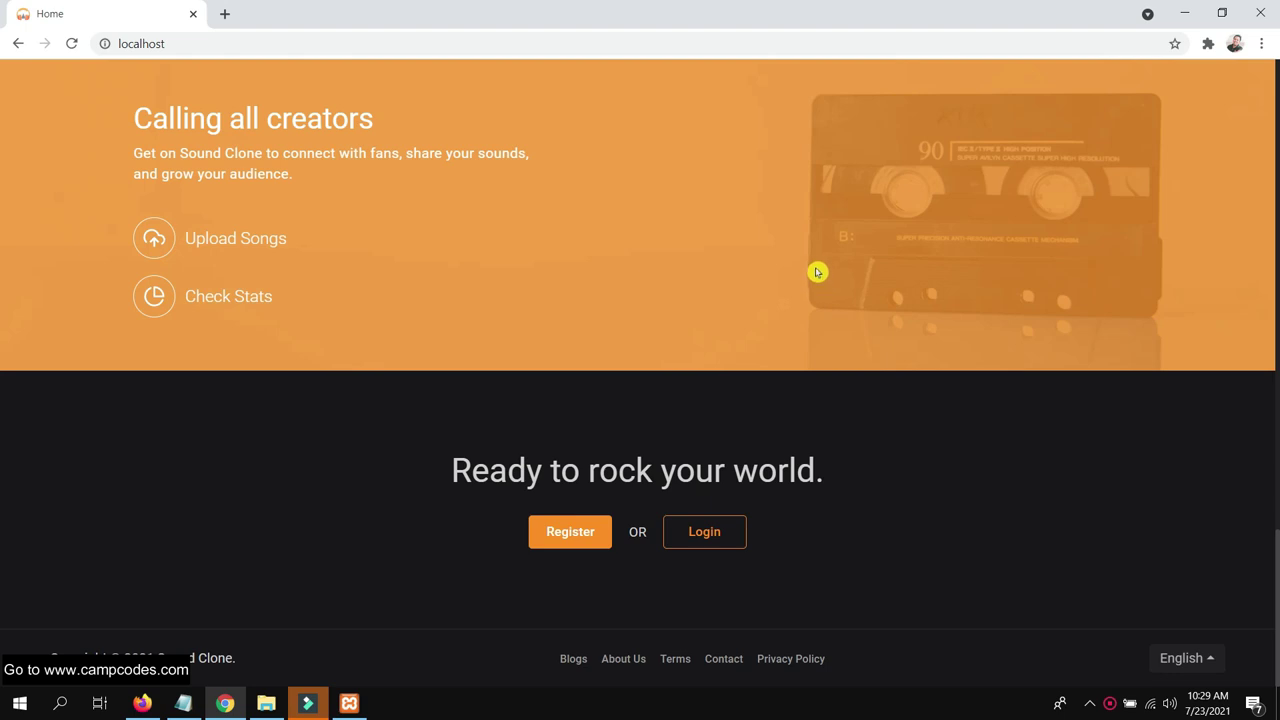
pyautogui.scroll(20, 817, 272)
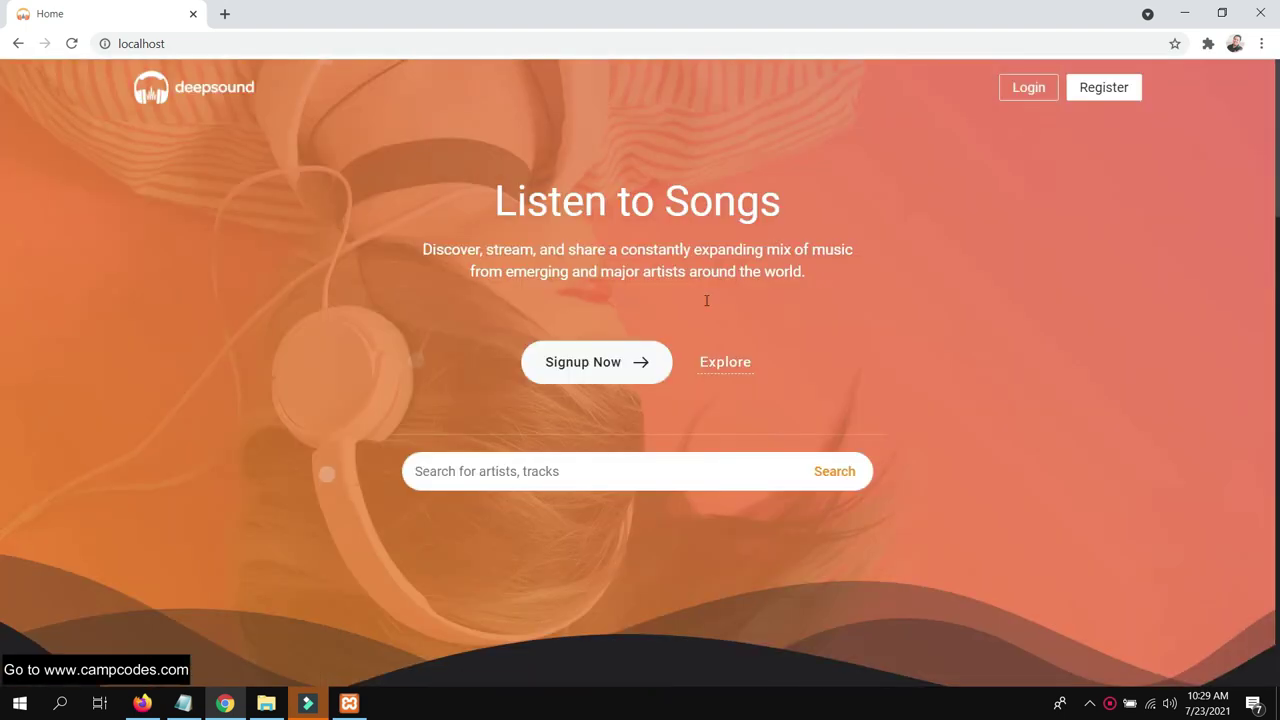
pyautogui.click(739, 368)
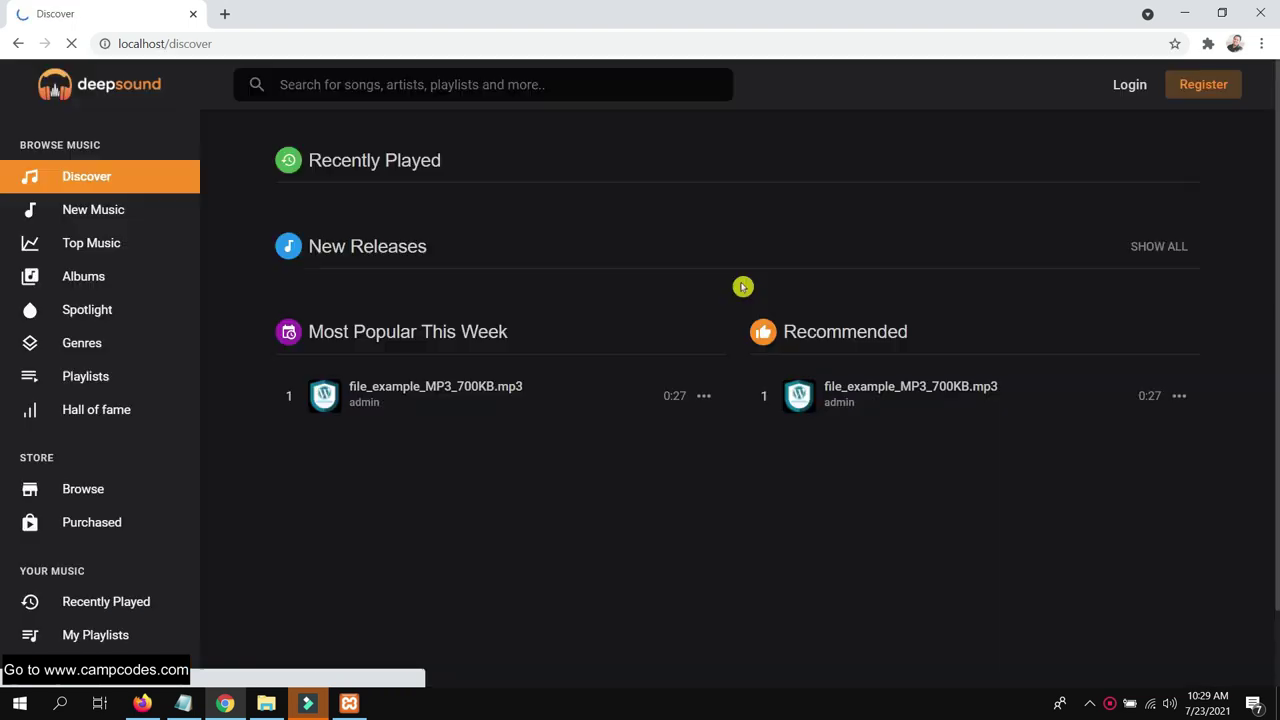
# Open file_example_MP3_700KB.mp3 from Most Popular and play, then pause its preview
pyautogui.scroll(-2, 634, 330)
pyautogui.scroll(2, 631, 320)
pyautogui.scroll(-2, 430, 400)
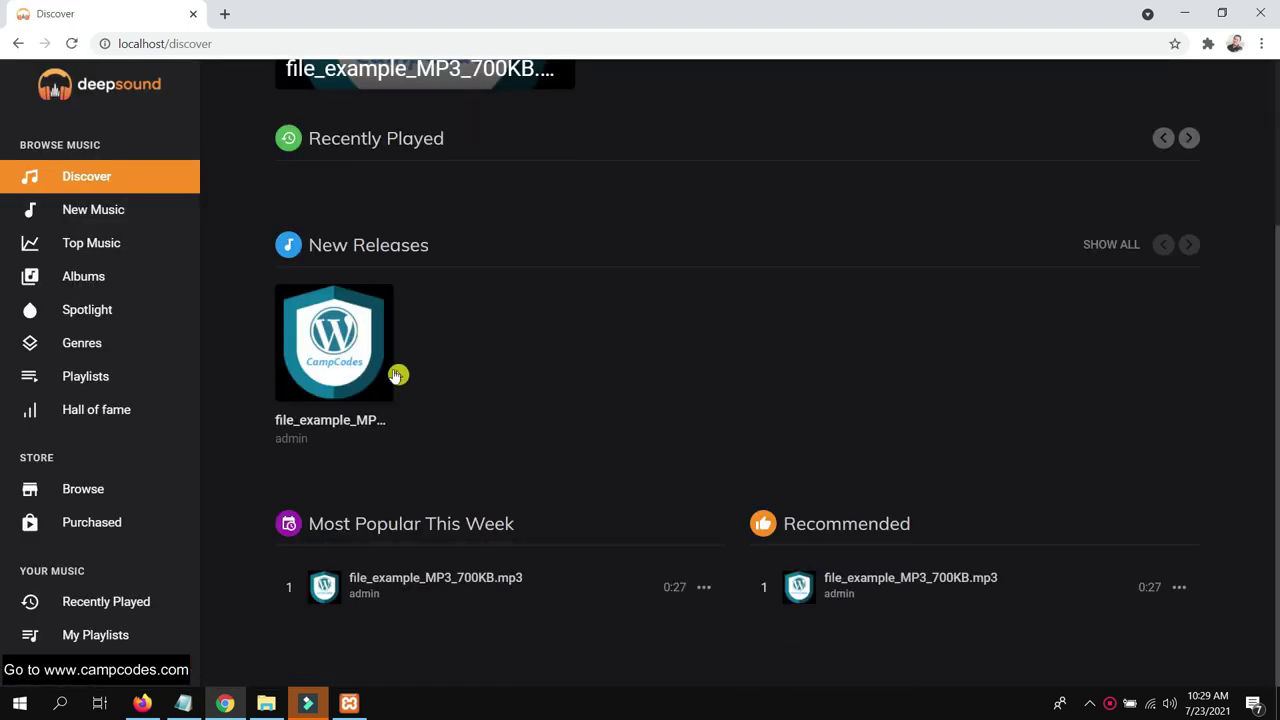
pyautogui.click(451, 589)
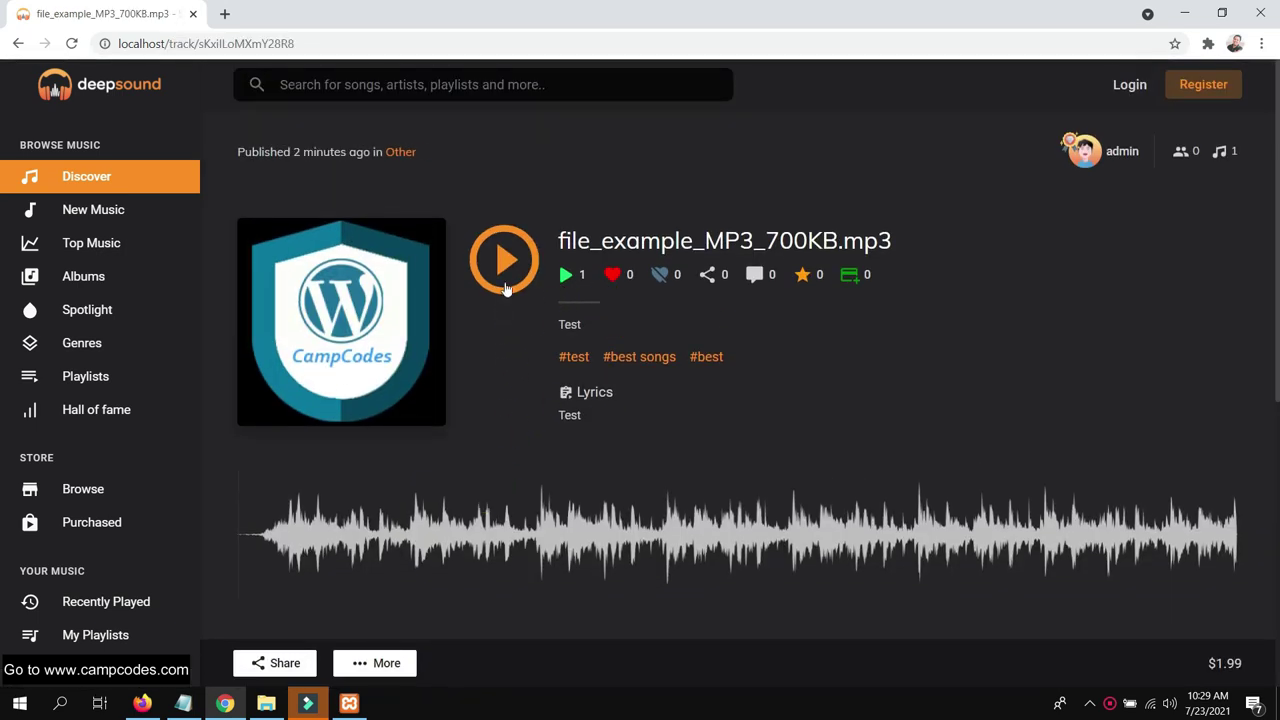
pyautogui.click(505, 258)
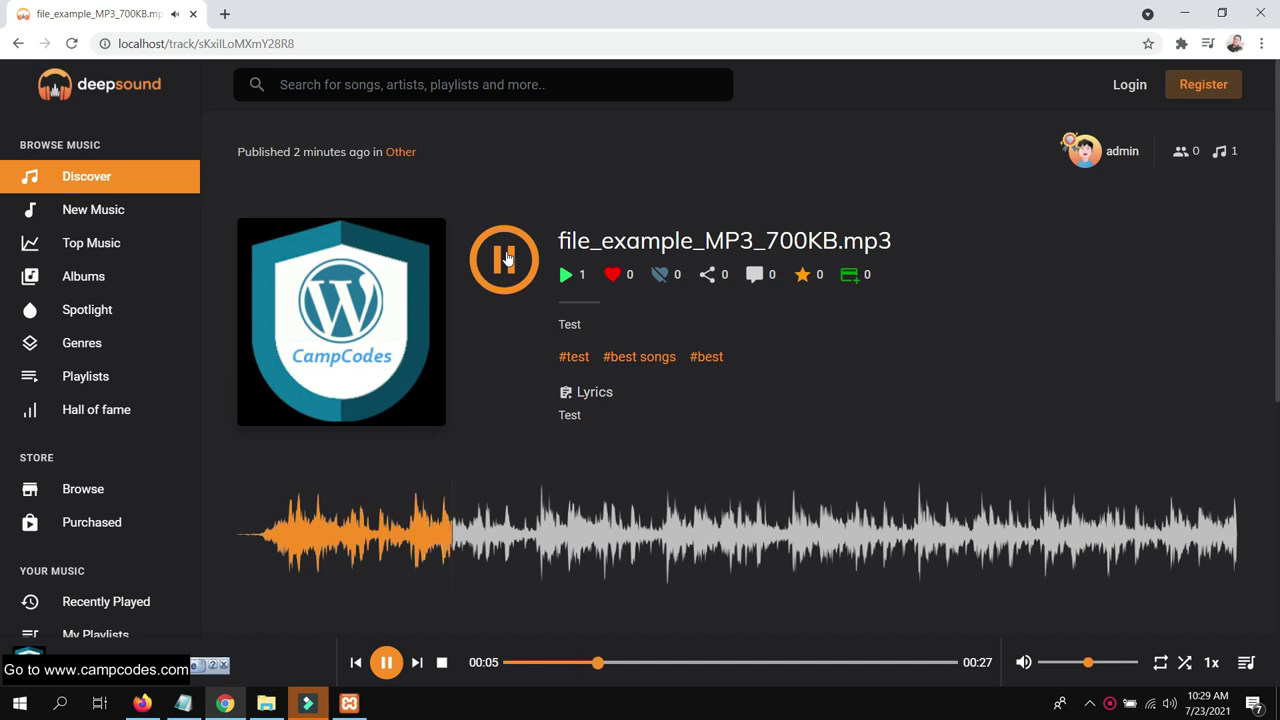
pyautogui.click(507, 258)
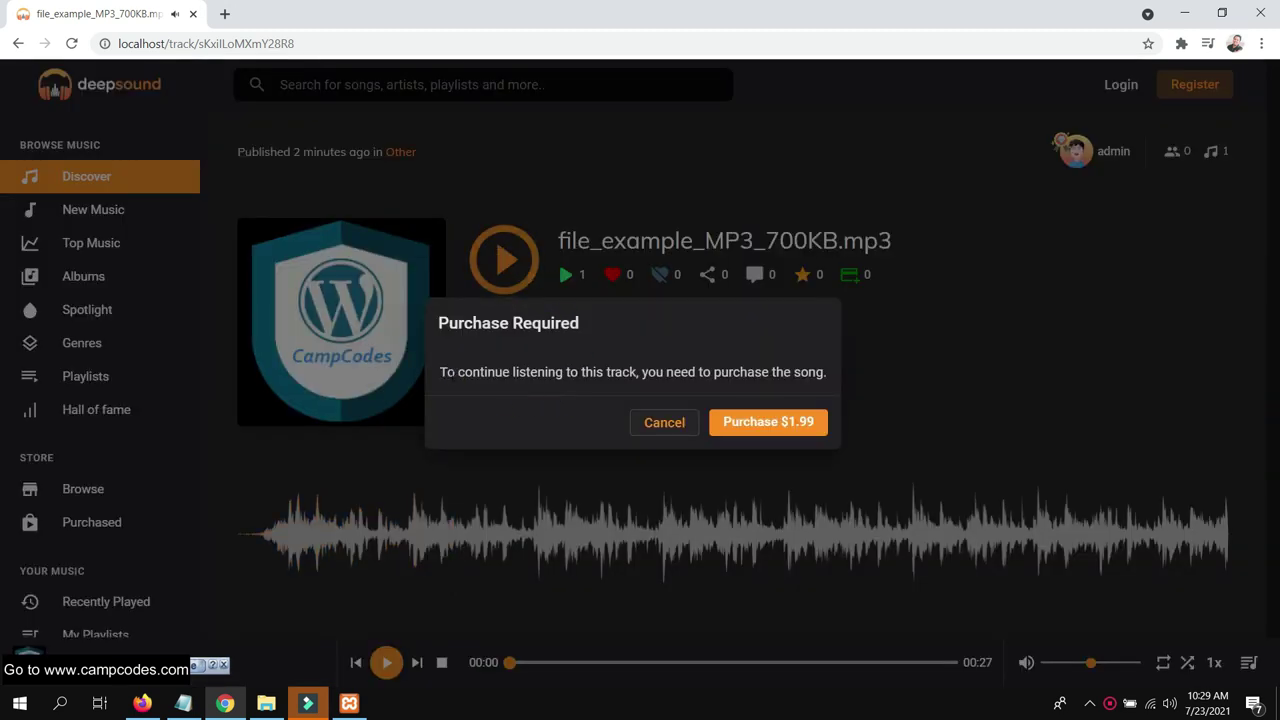
# Read the purchase-required message and choose Purchase $1.99
pyautogui.moveTo(447, 371); pyautogui.dragTo(829, 381)
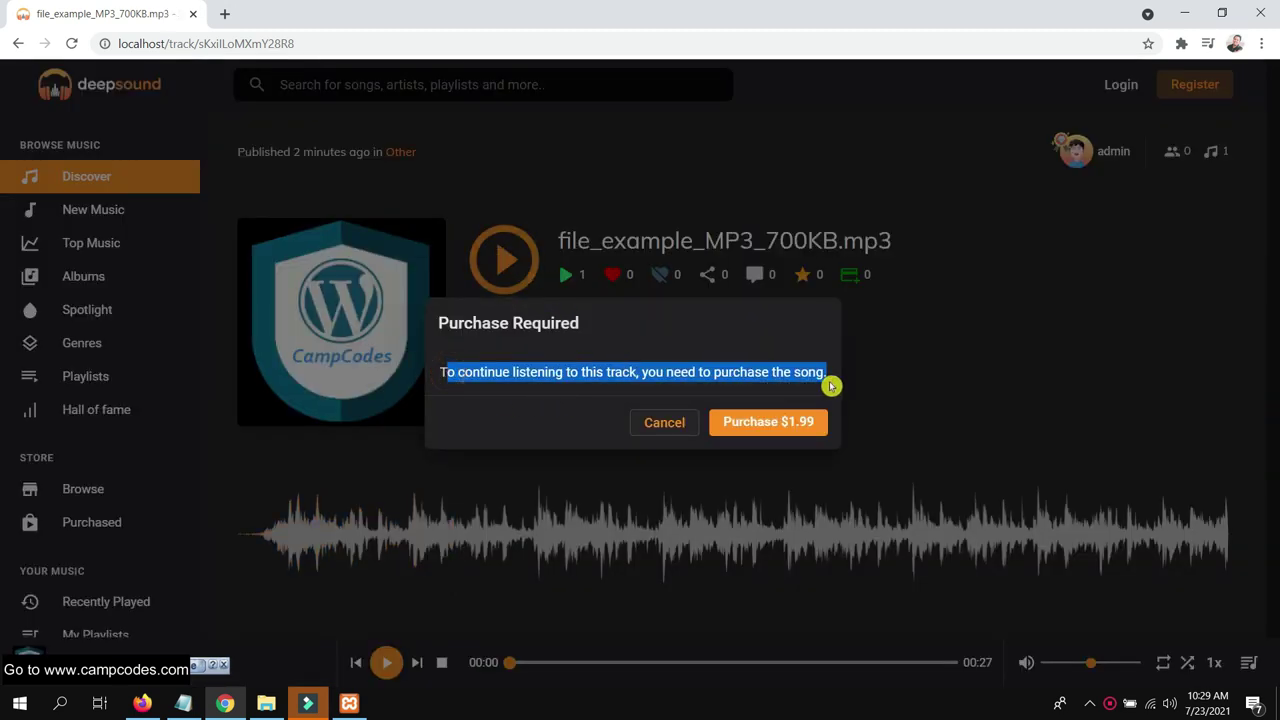
pyautogui.click(503, 383)
pyautogui.moveTo(444, 375); pyautogui.dragTo(849, 377)
pyautogui.click(769, 421)
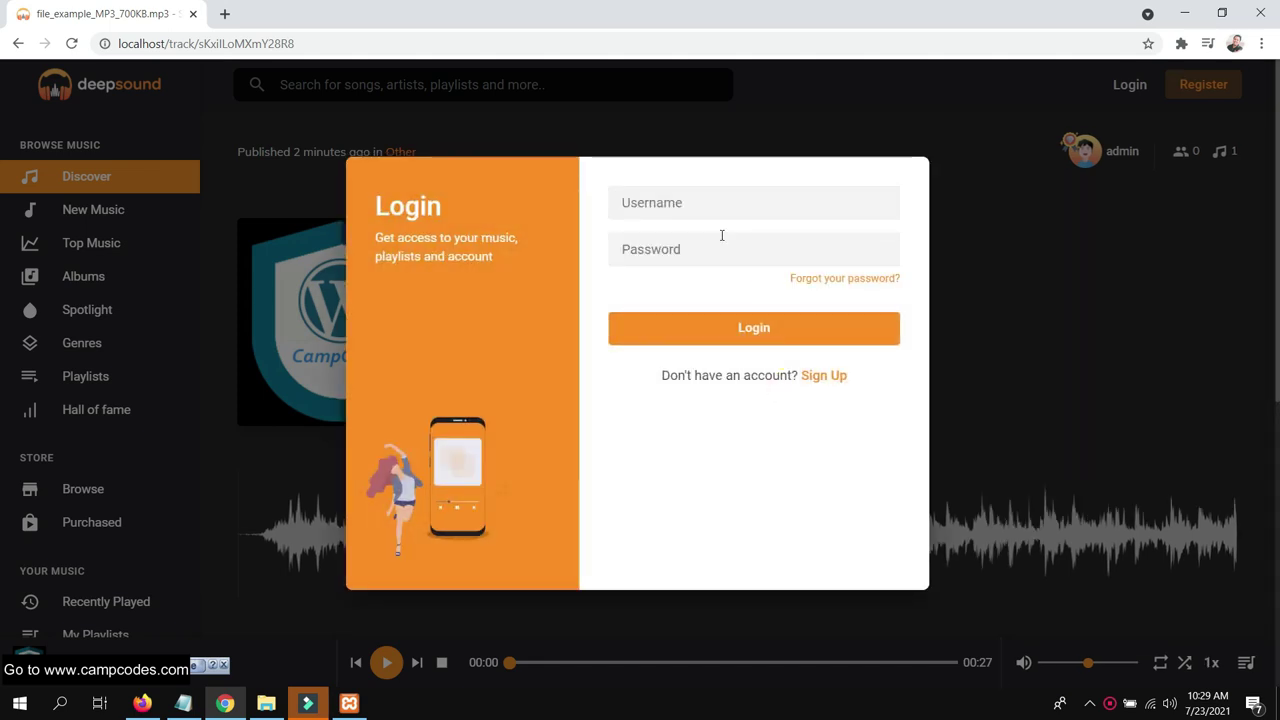
# Switch to Sign Up and fill the full name and username from saved suggestions
pyautogui.click(825, 377)
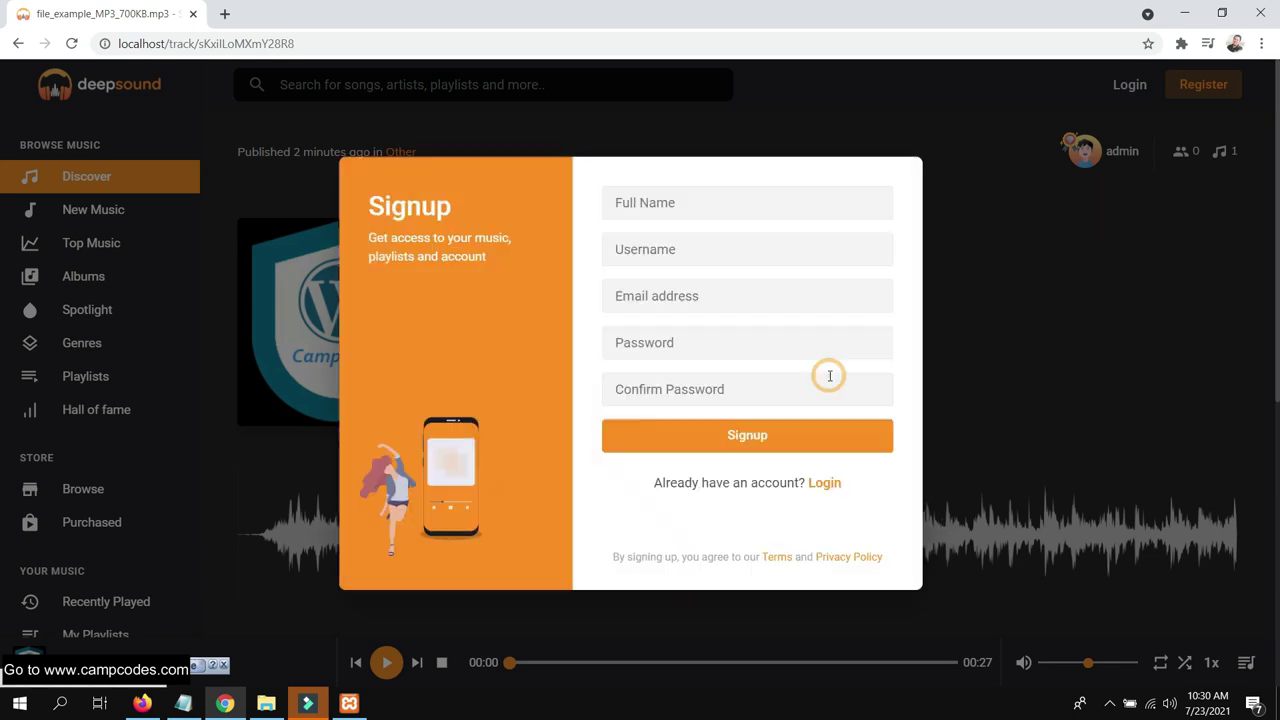
pyautogui.click(703, 210)
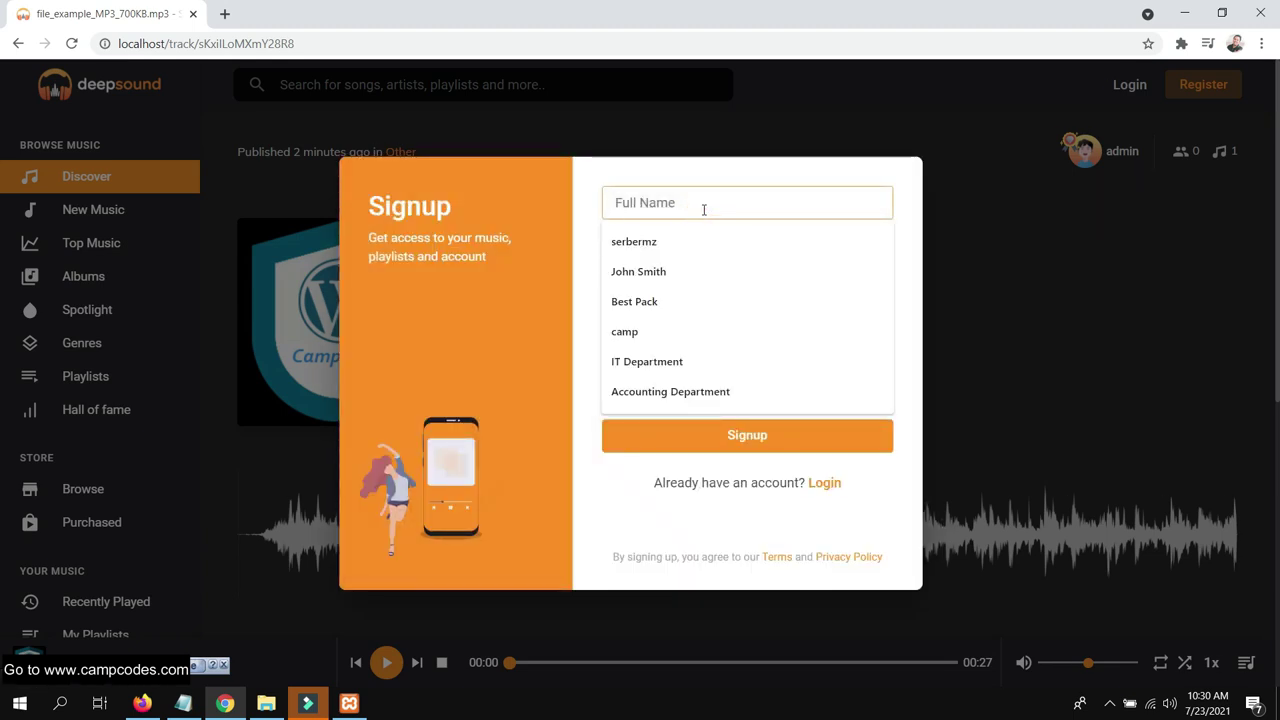
pyautogui.write('will')
pyautogui.press('Tab')
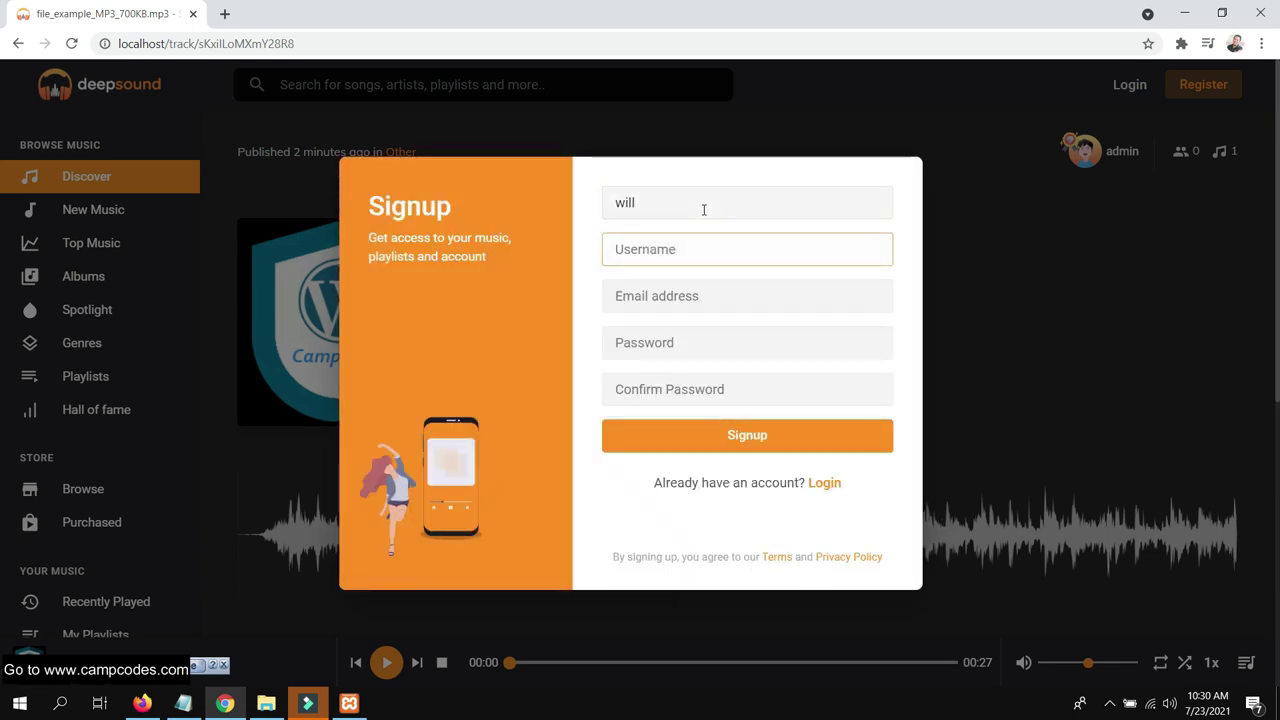
pyautogui.click(704, 210)
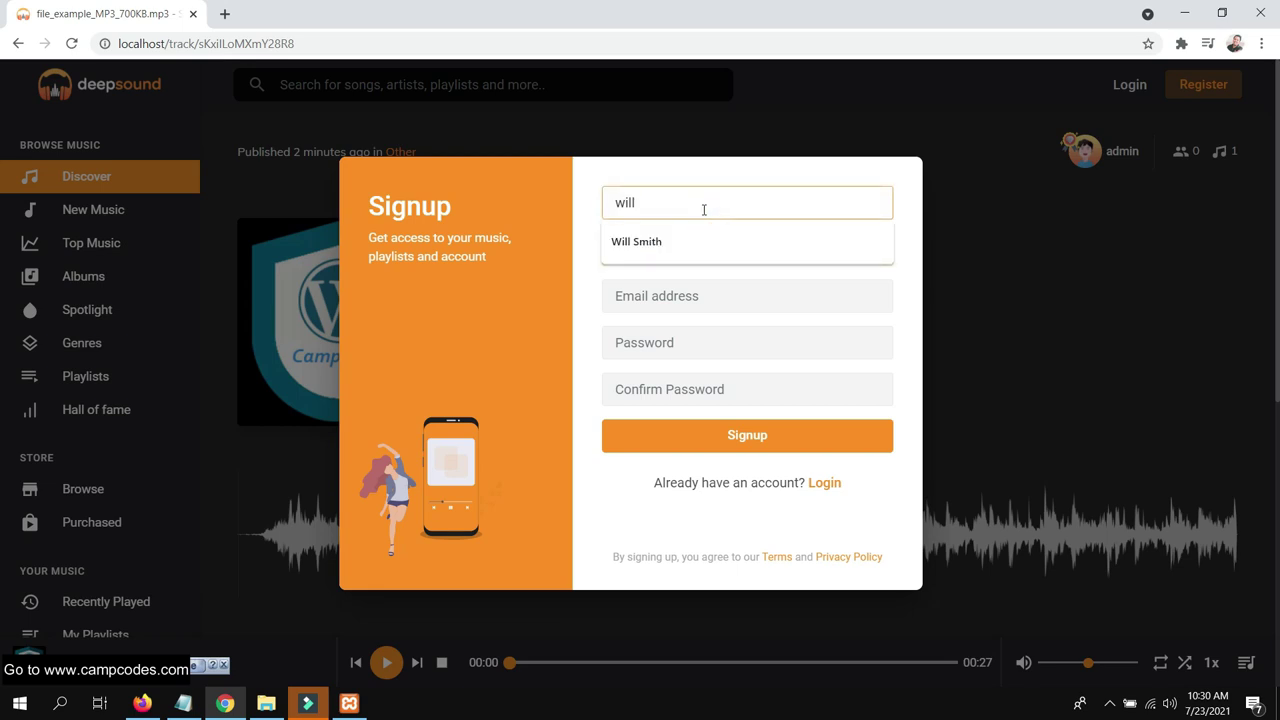
pyautogui.click(686, 241)
pyautogui.click(686, 249)
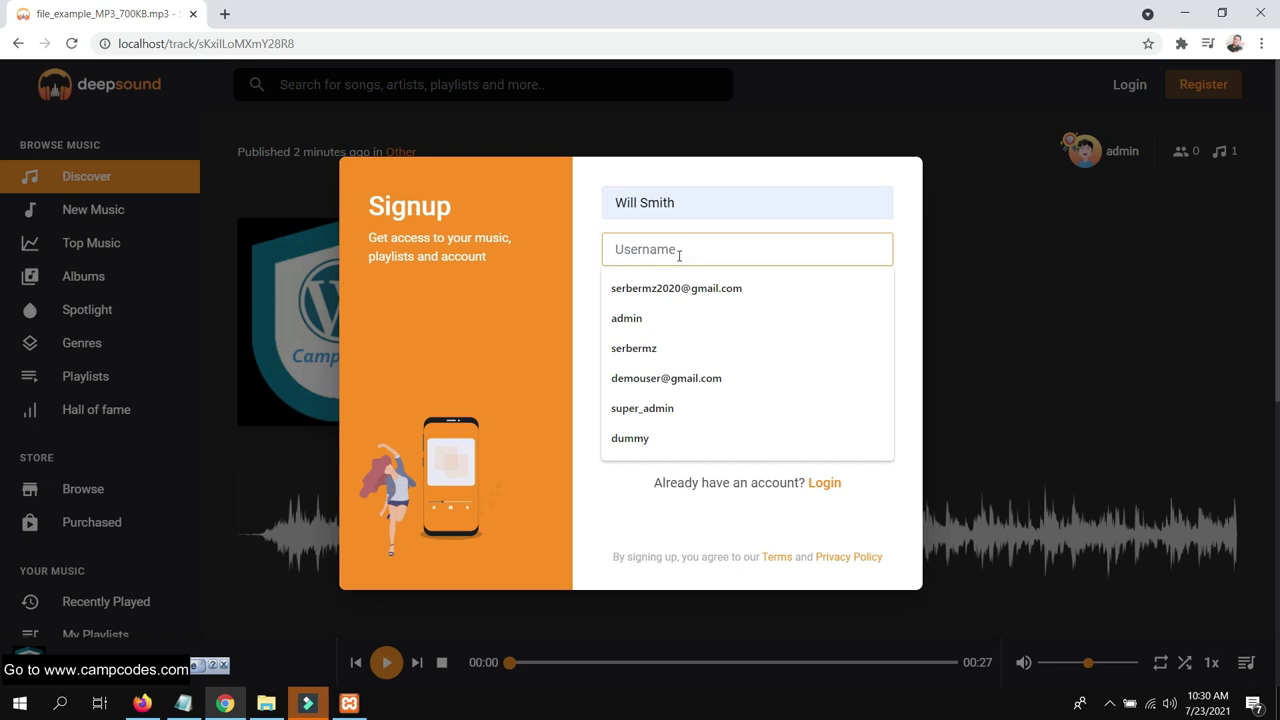
pyautogui.write('serbermz')
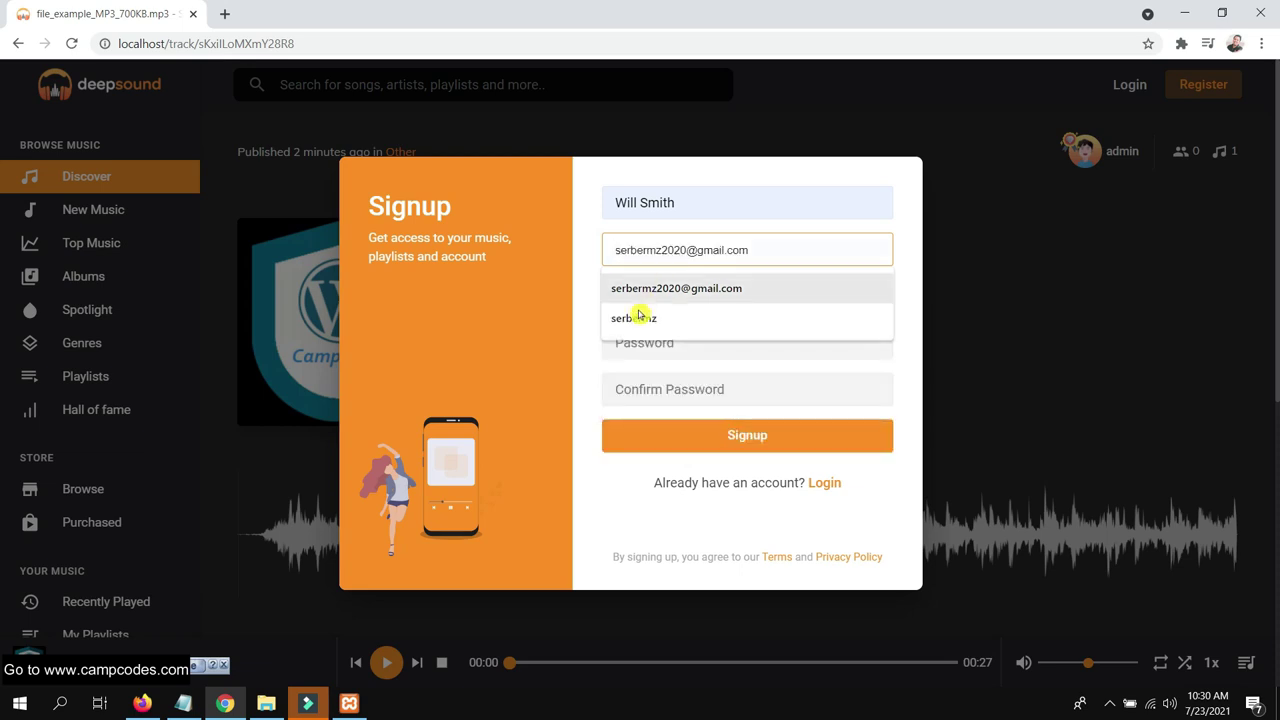
pyautogui.click(634, 317)
# Fill in the saved email, enter and confirm the password, and submit the signup
pyautogui.click(708, 298)
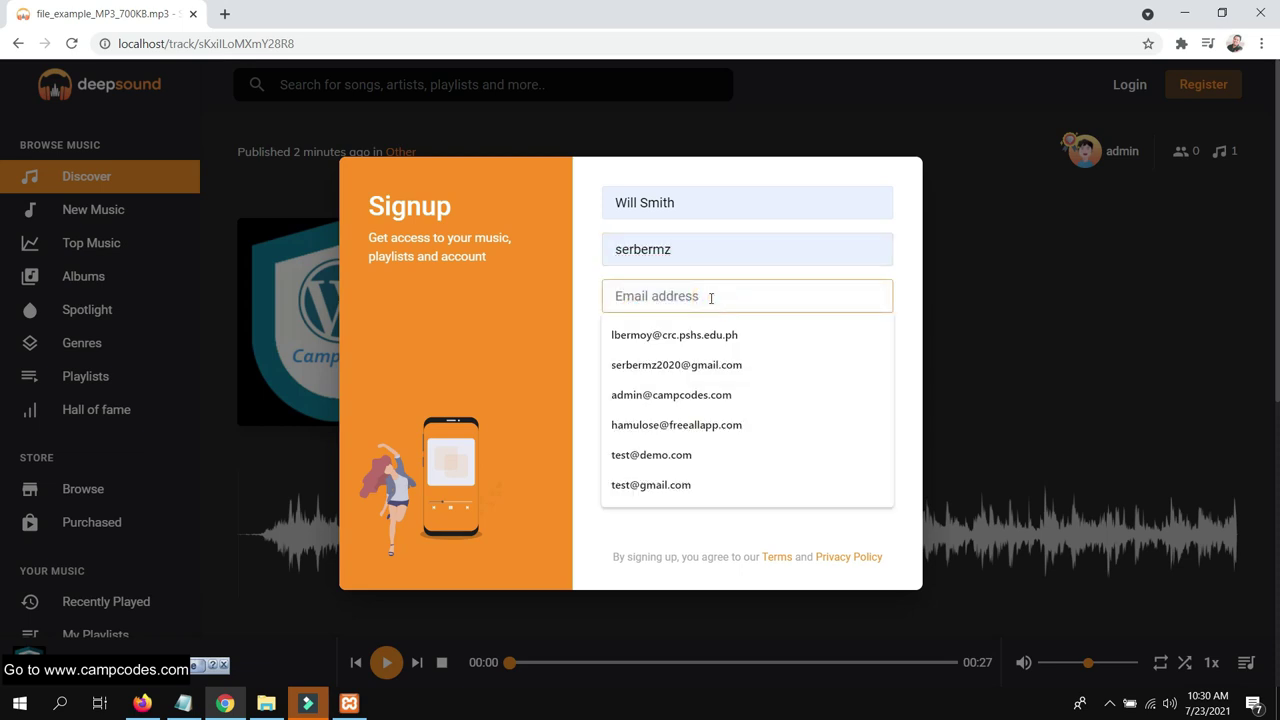
pyautogui.click(686, 364)
pyautogui.click(706, 342)
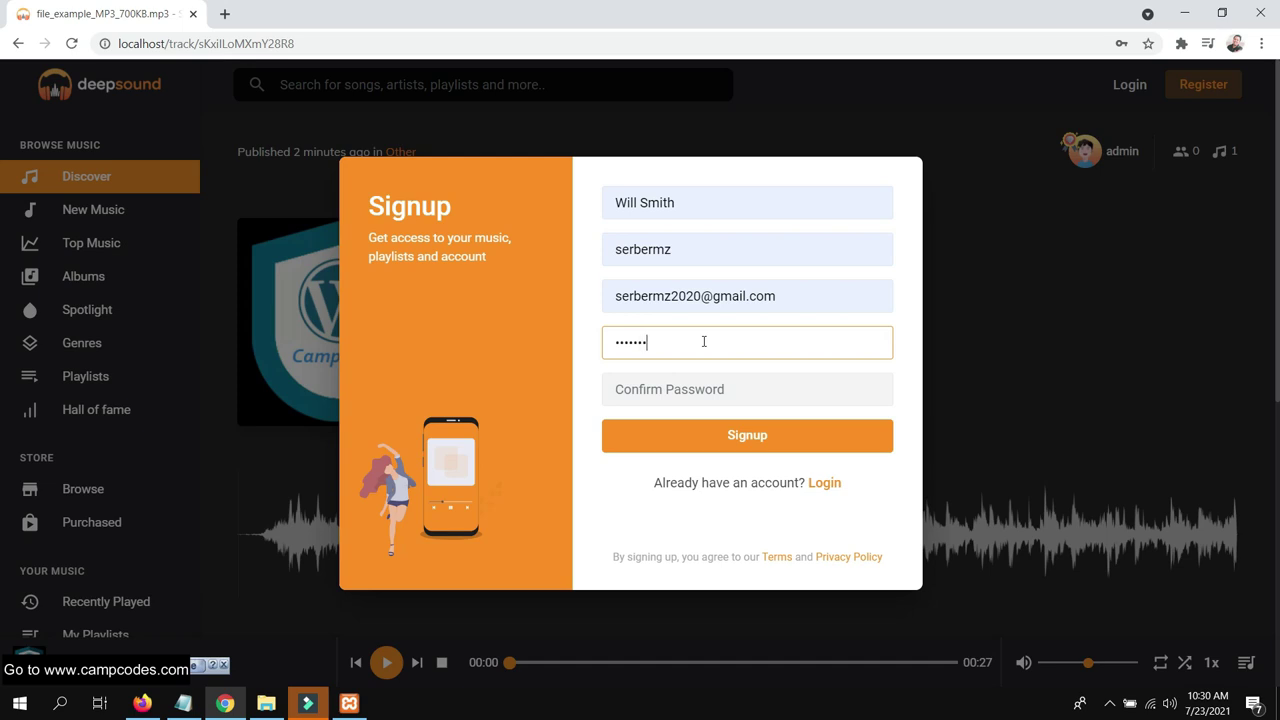
pyautogui.click(675, 389)
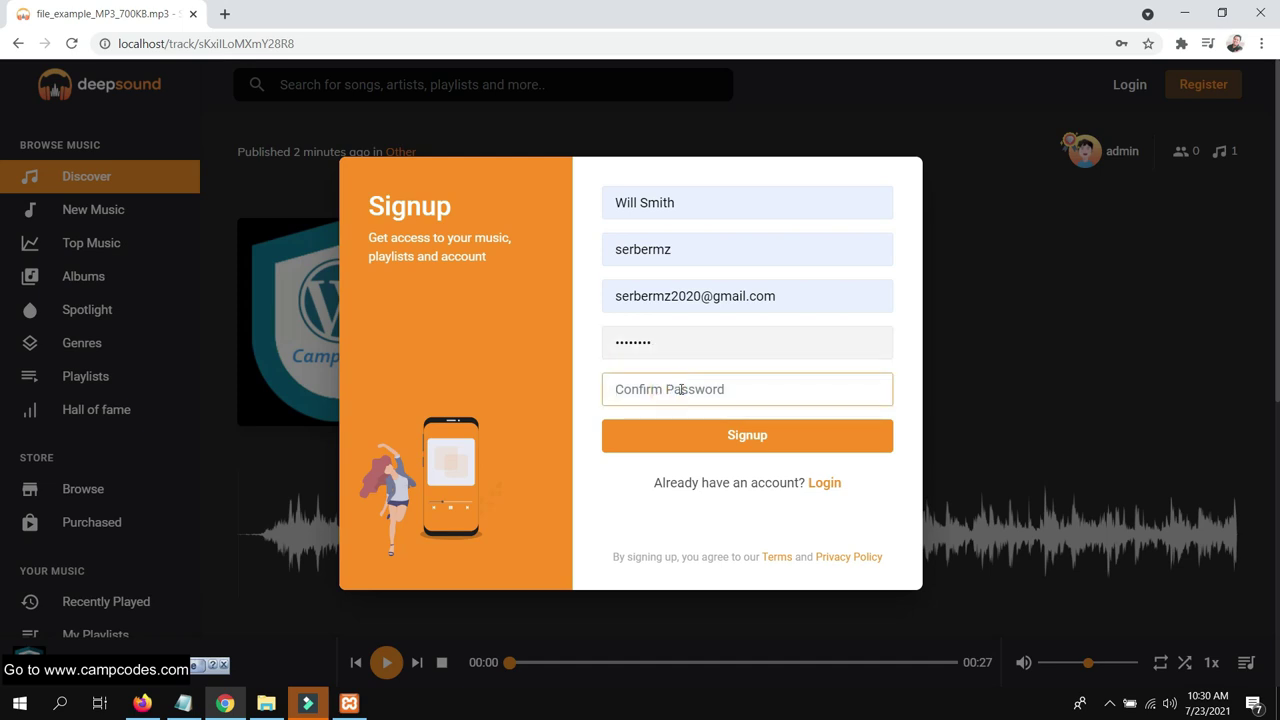
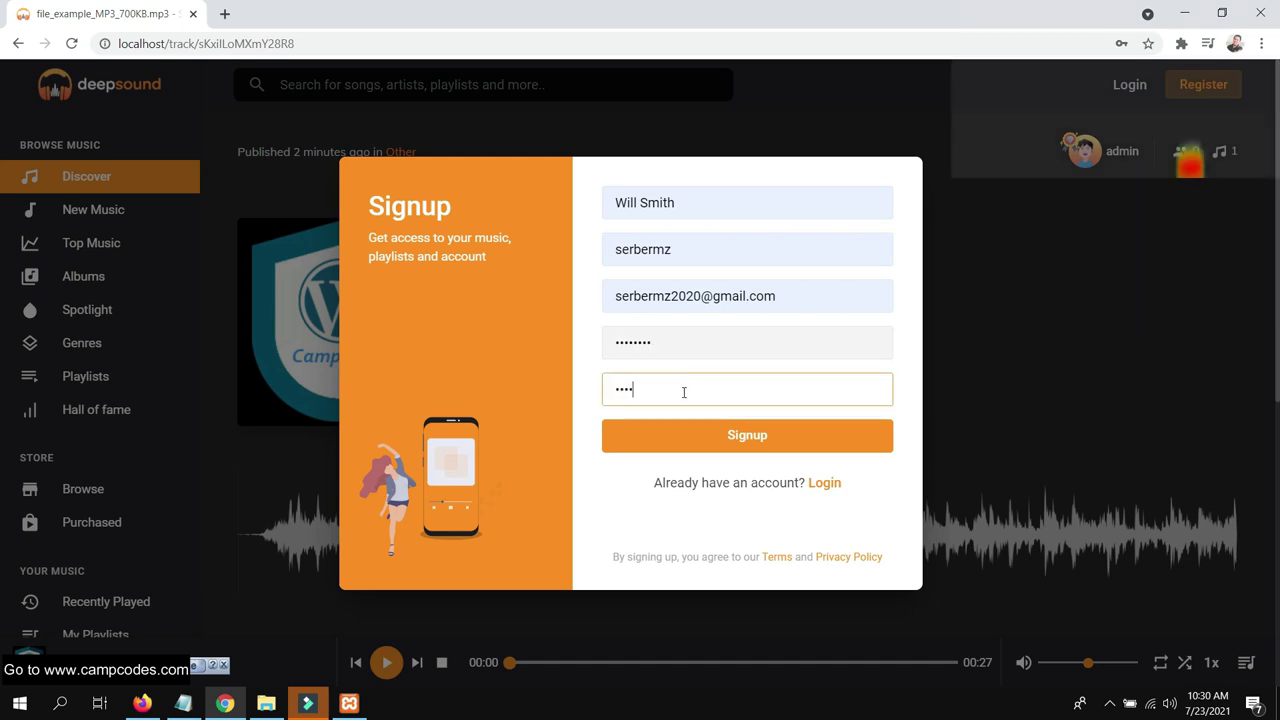
pyautogui.click(703, 437)
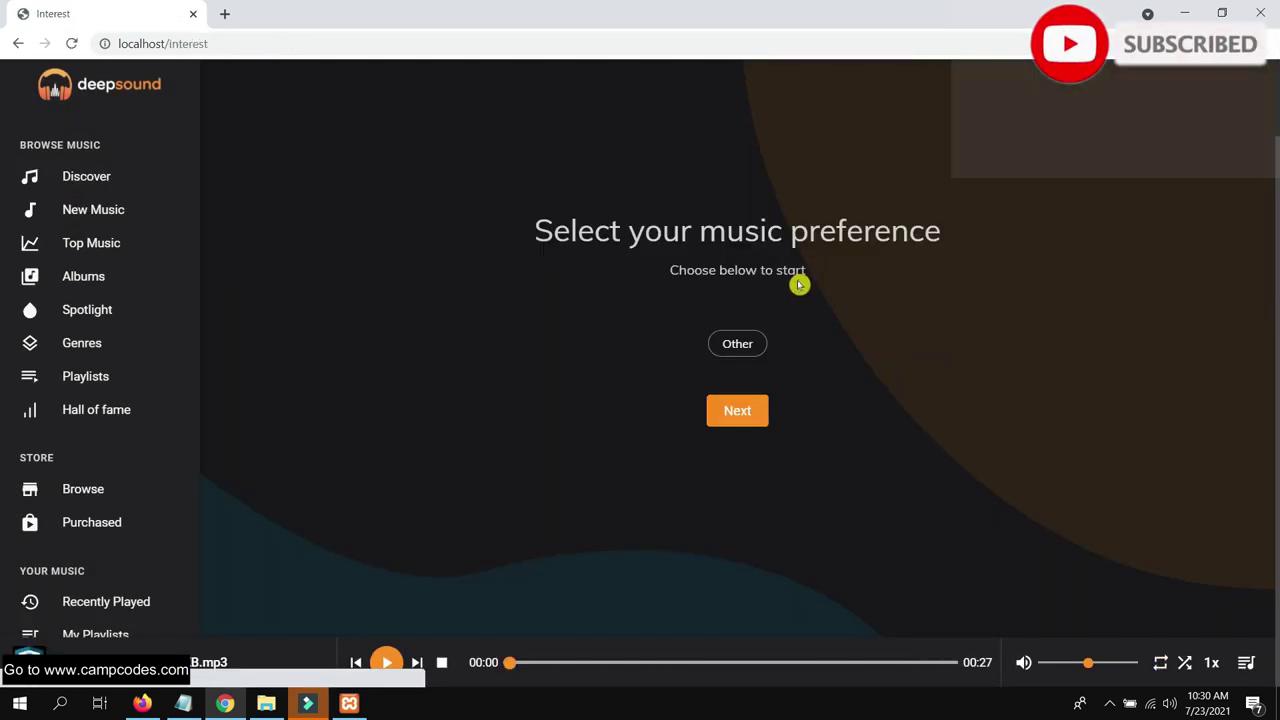
# Dismiss the music preference prompt and the choose-genres reminder on the feed
pyautogui.scroll(-2, 126, 466)
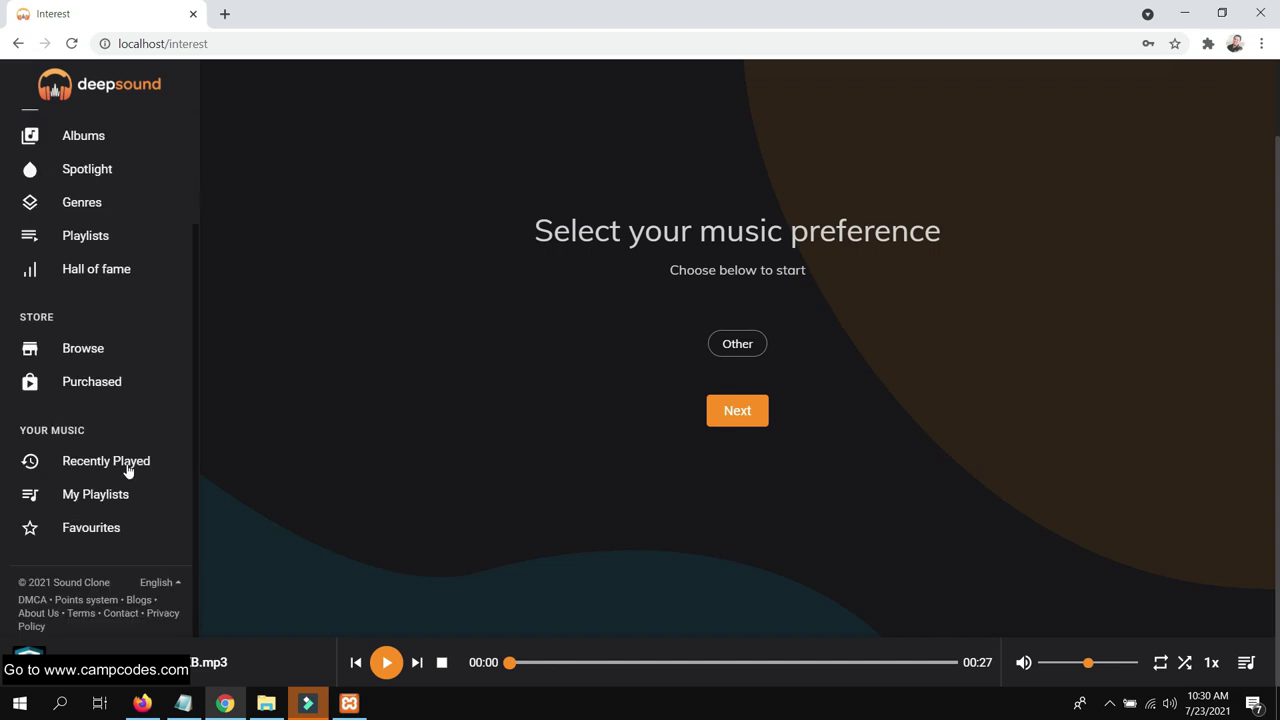
pyautogui.scroll(3, 90, 466)
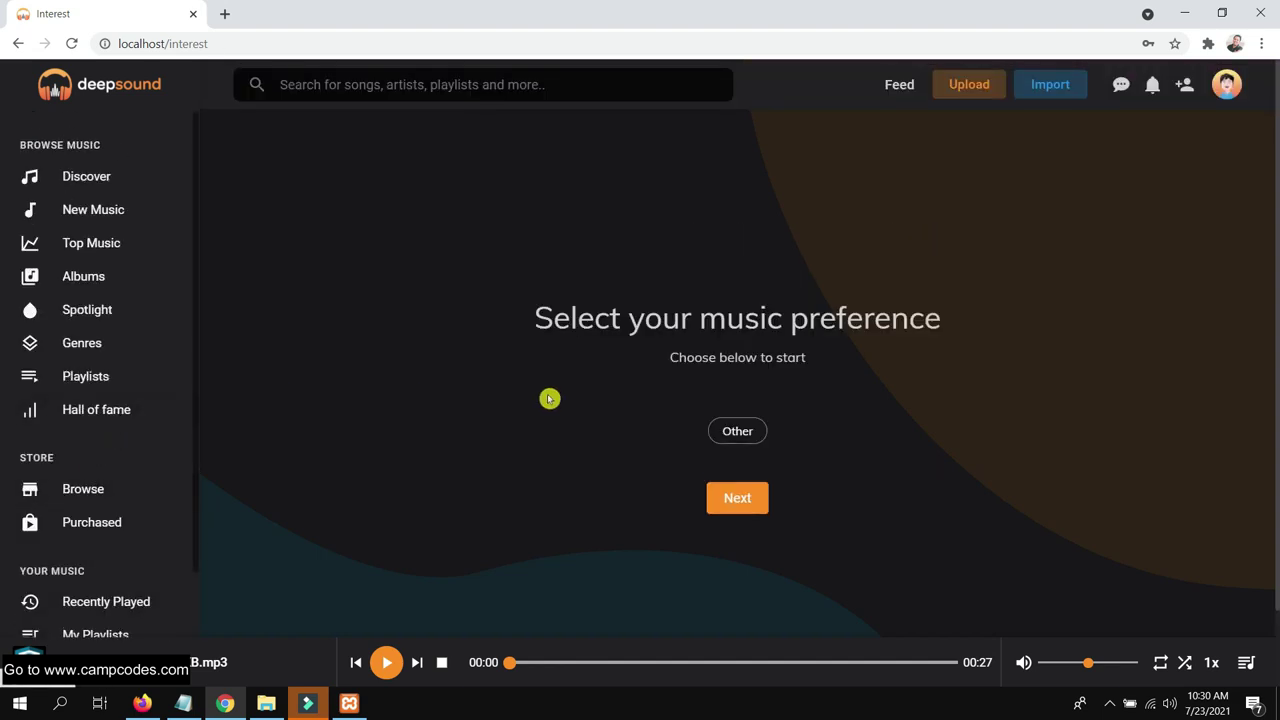
pyautogui.scroll(-1, 810, 410)
pyautogui.click(748, 418)
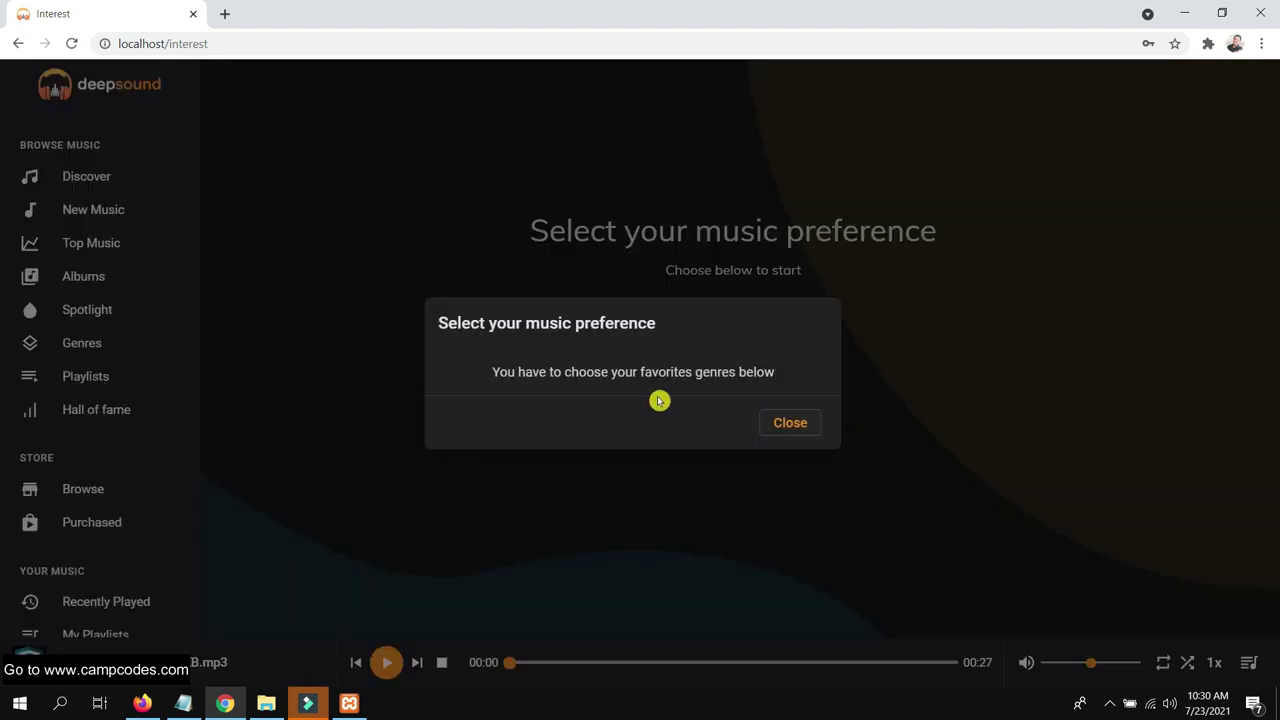
pyautogui.click(790, 425)
pyautogui.scroll(1, 754, 420)
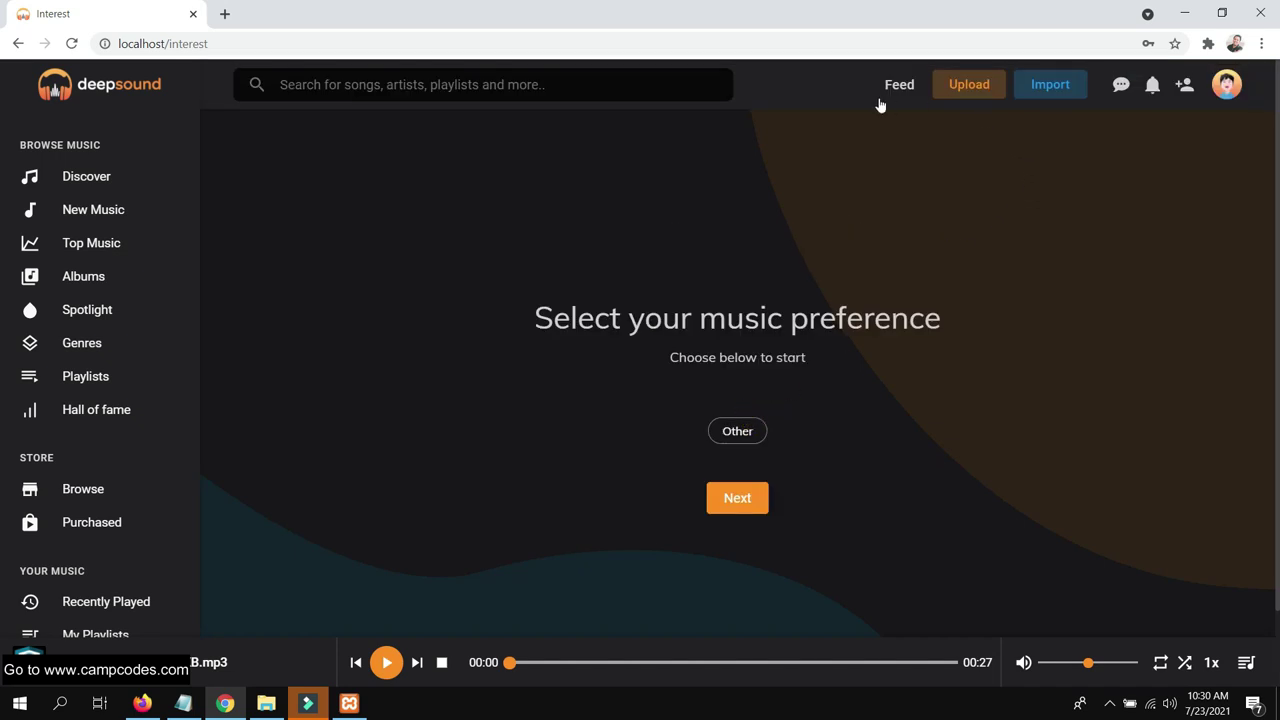
# Check notifications and messages, then visit the Discover and New Music pages
pyautogui.click(1152, 88)
pyautogui.click(1121, 84)
pyautogui.click(113, 175)
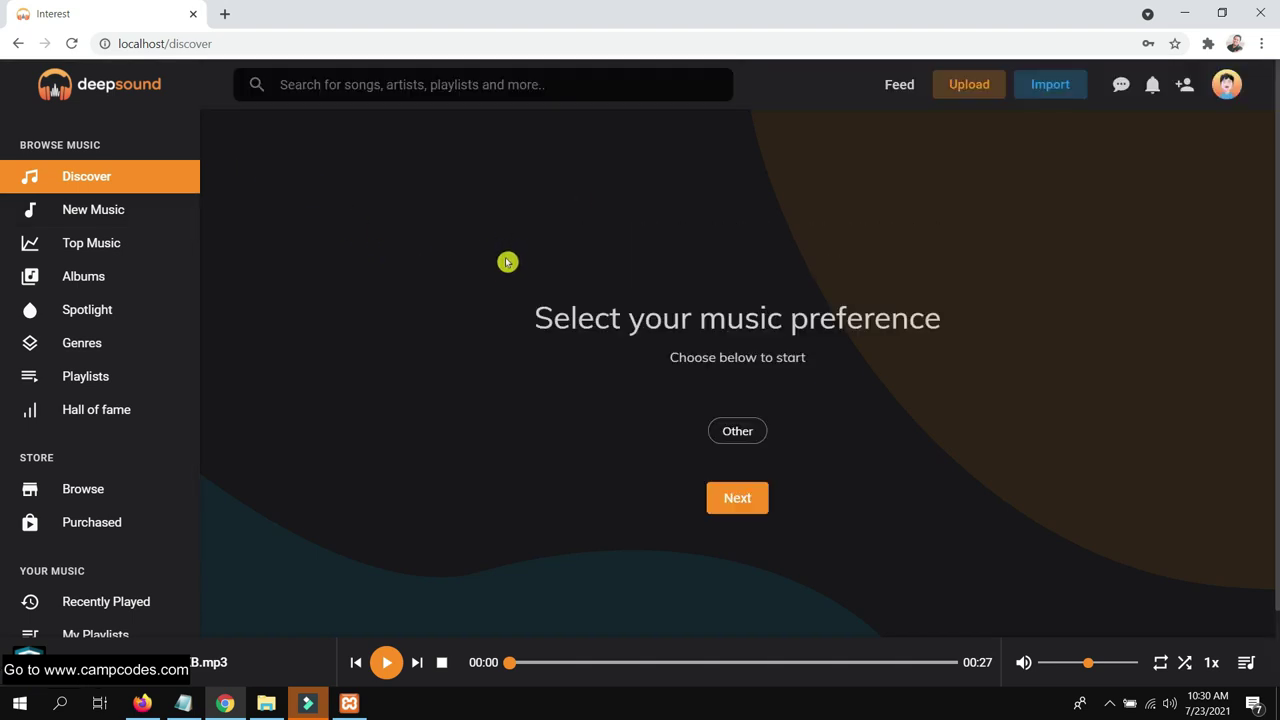
pyautogui.click(86, 208)
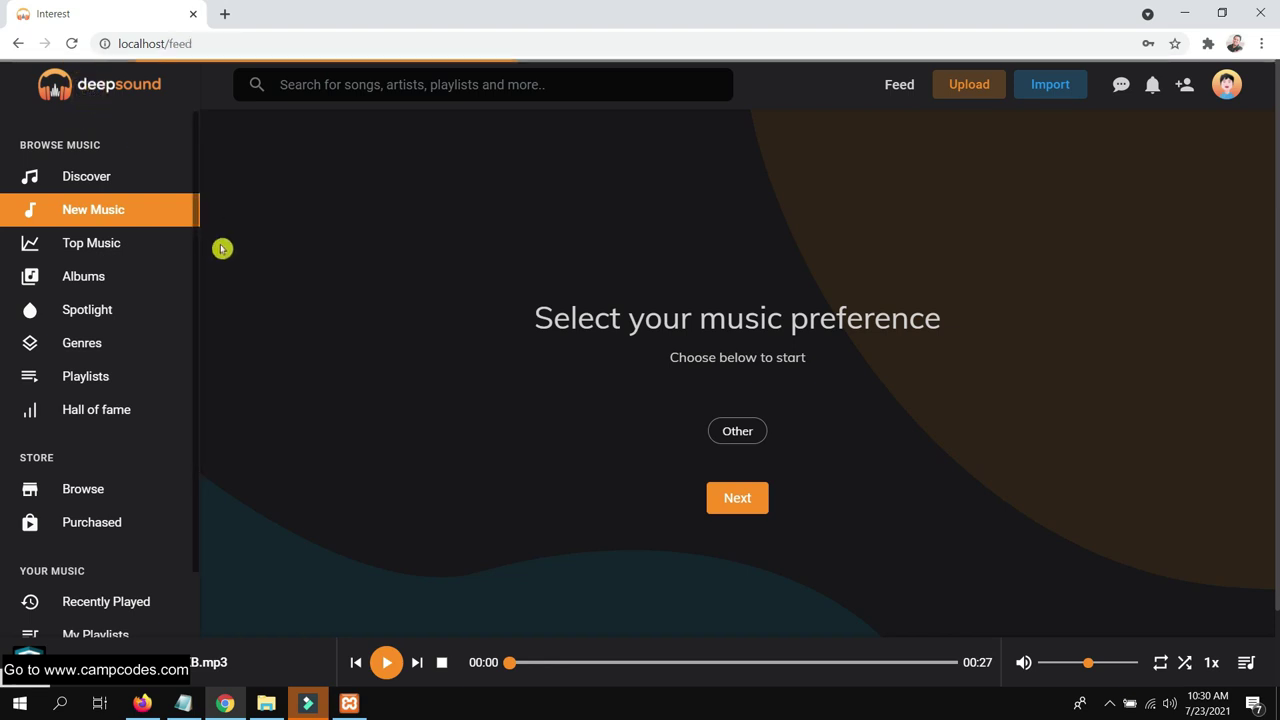
# Visit Spotlight, Genres and Playlists, then play the loaded track and view its page
pyautogui.click(88, 300)
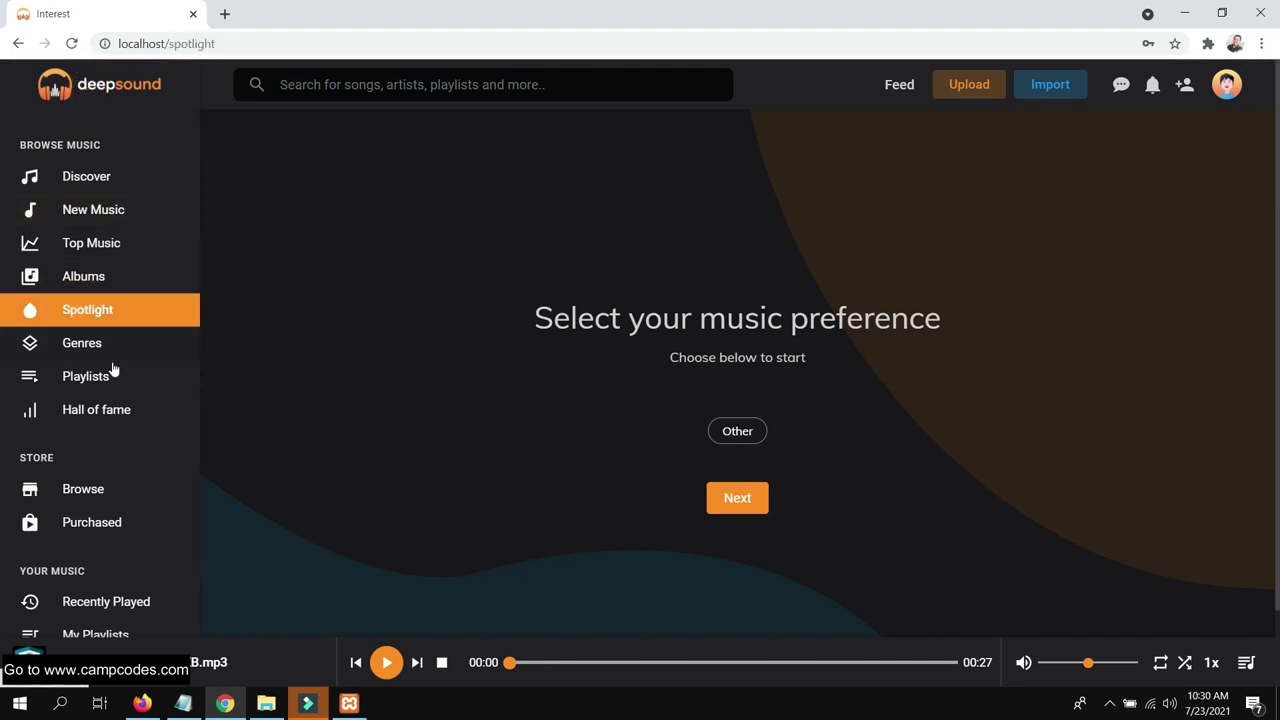
pyautogui.click(108, 344)
pyautogui.click(76, 378)
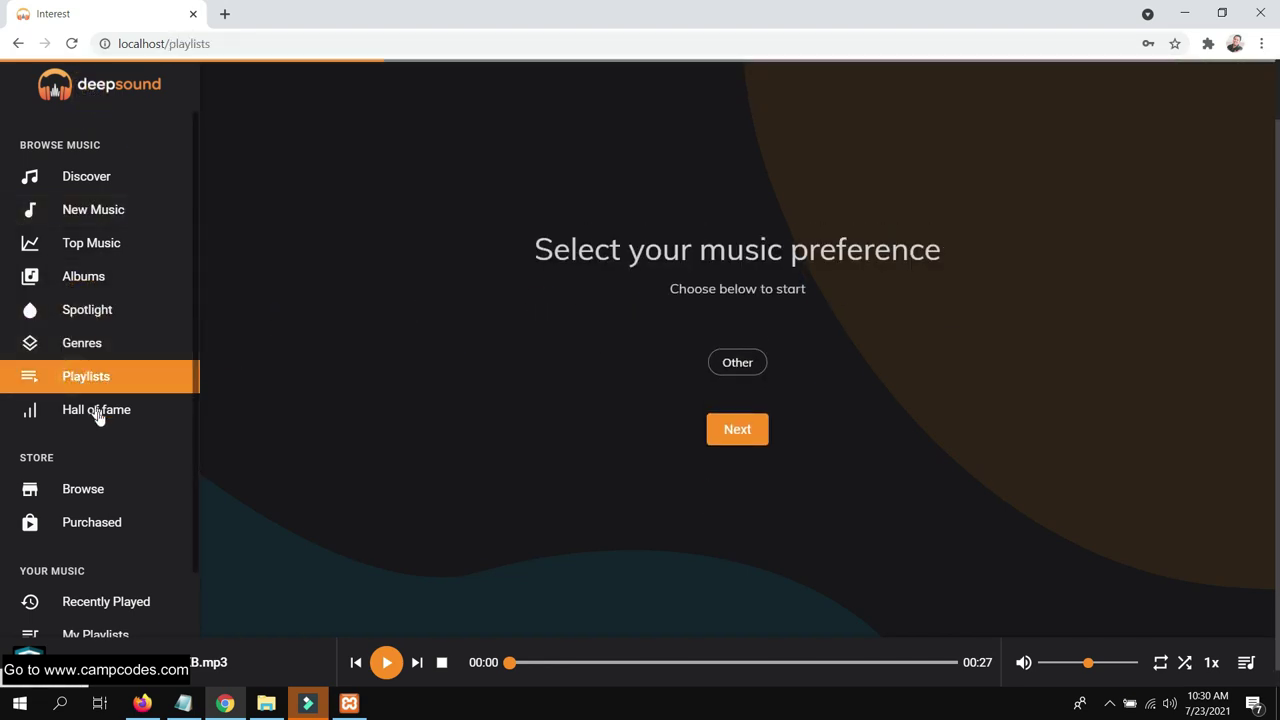
pyautogui.scroll(-2, 118, 418)
pyautogui.click(387, 662)
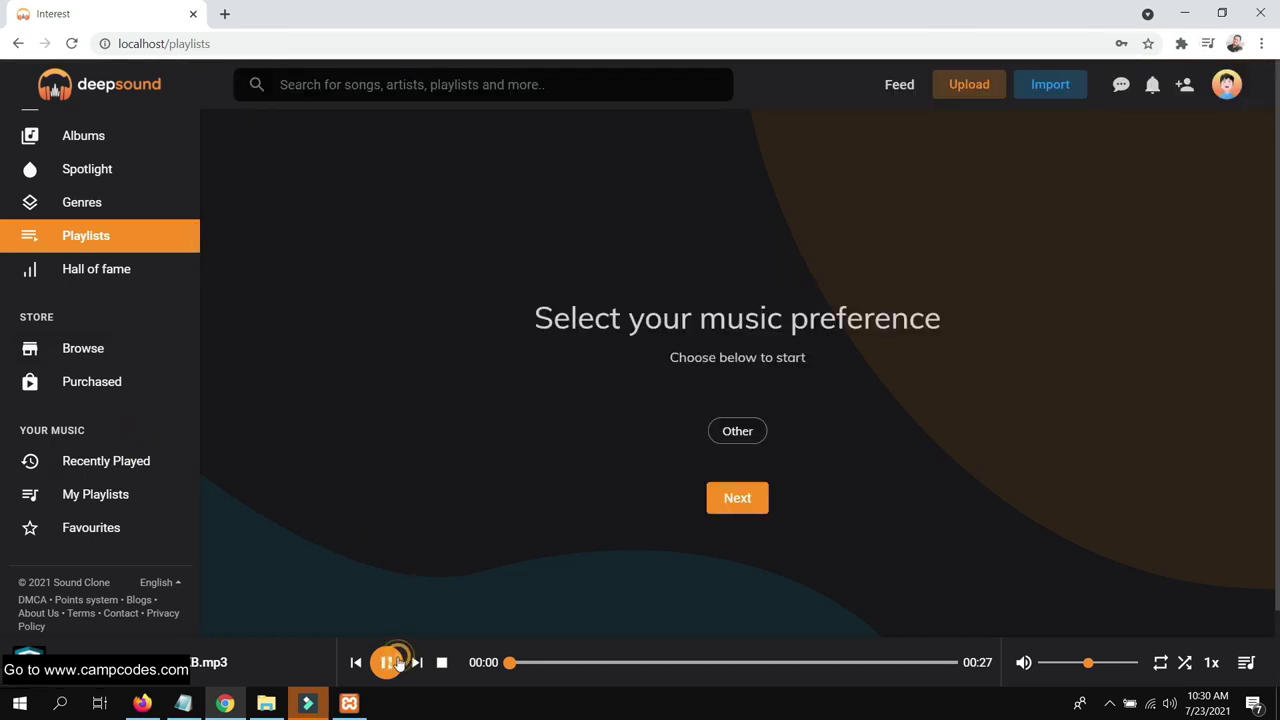
pyautogui.click(196, 663)
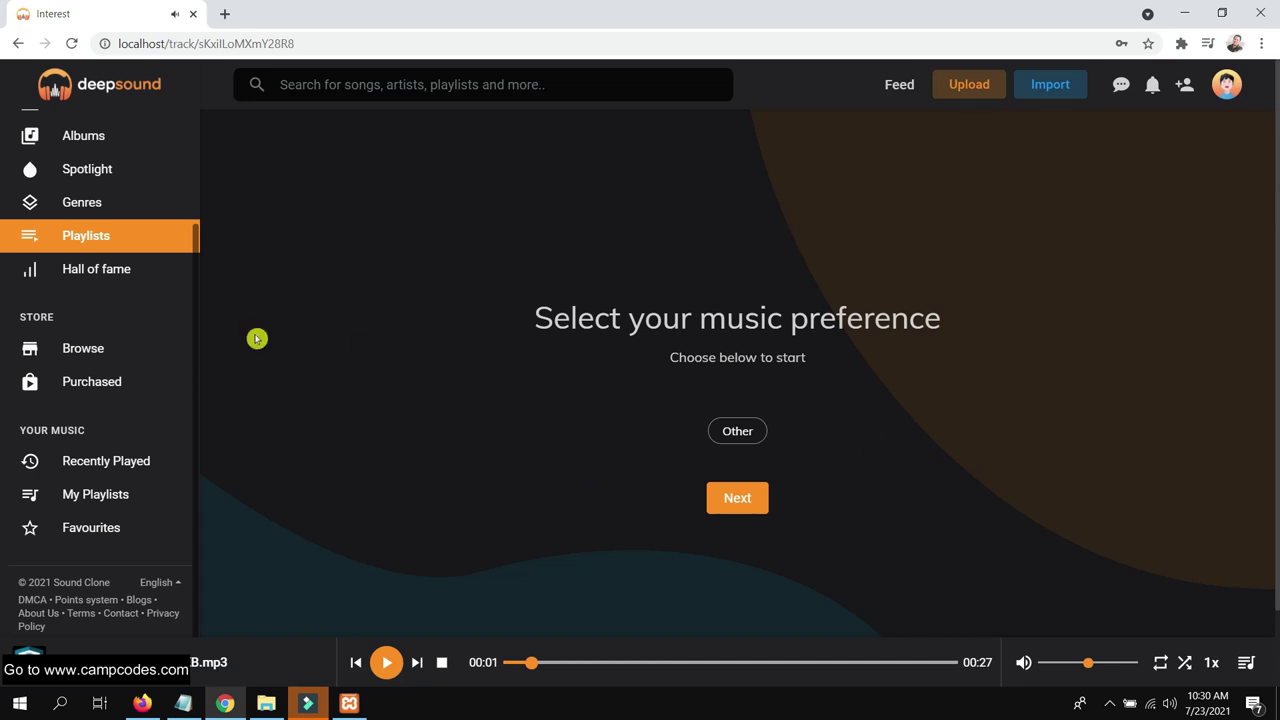
# Visit the Purchased page, return to the feed, and bring up the account menu
pyautogui.click(100, 385)
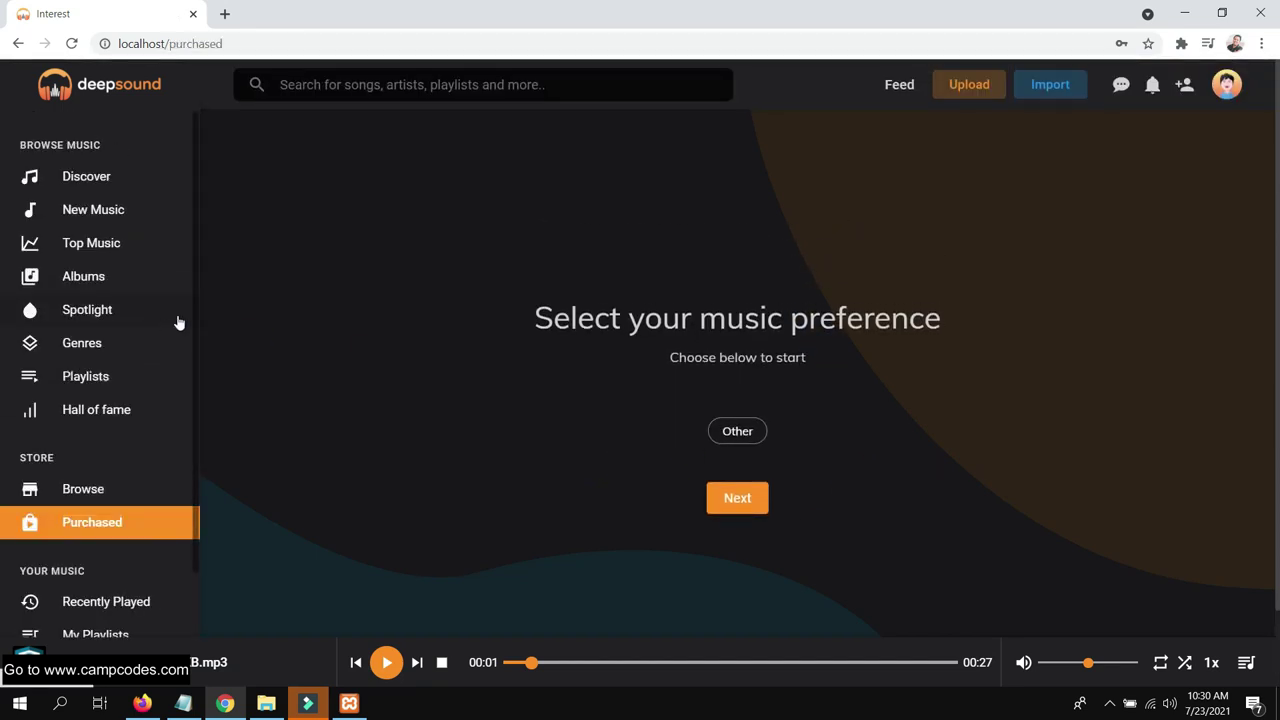
pyautogui.click(114, 88)
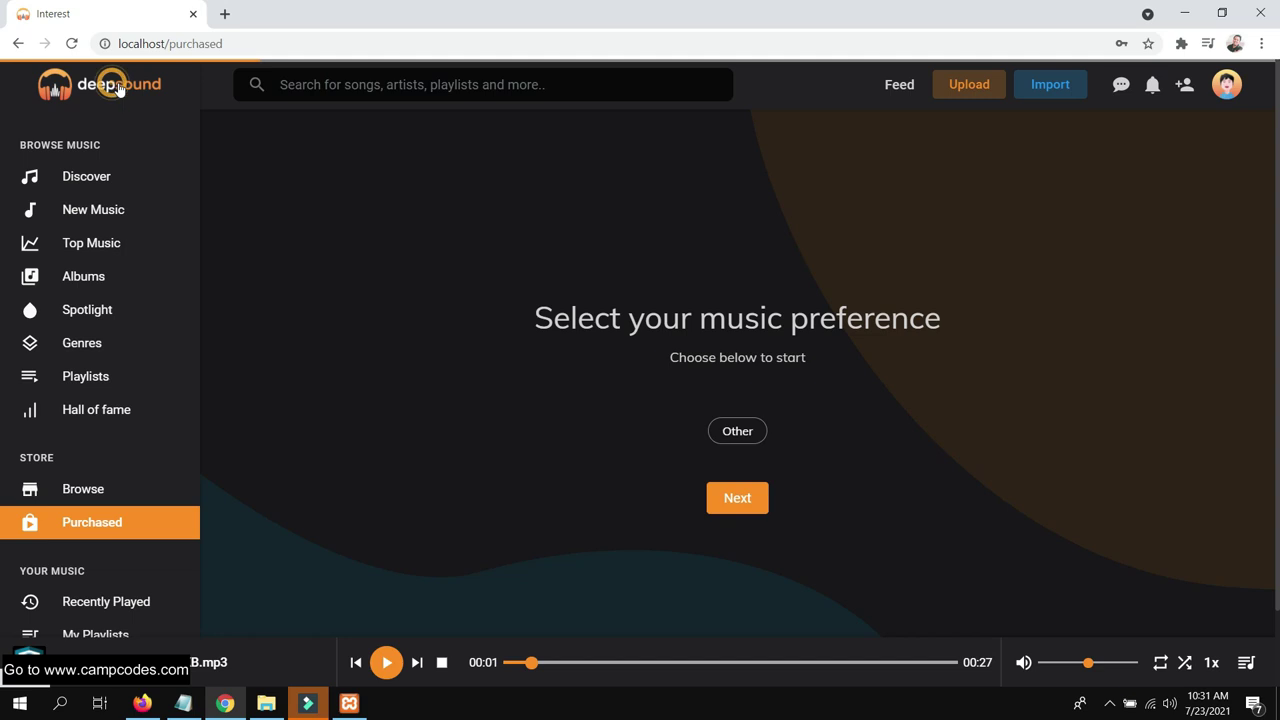
pyautogui.click(1225, 87)
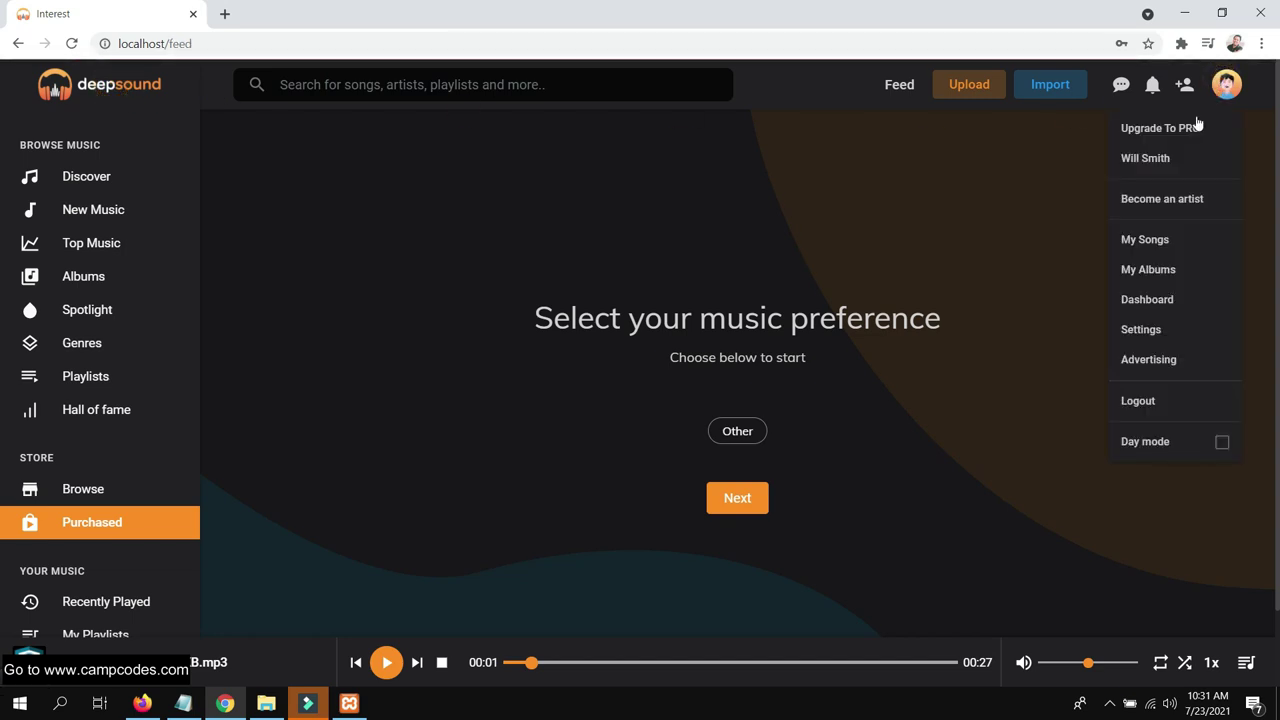
# Visit the Advertising, own profile and Upgrade To PRO pages from the account menu
pyautogui.click(1150, 362)
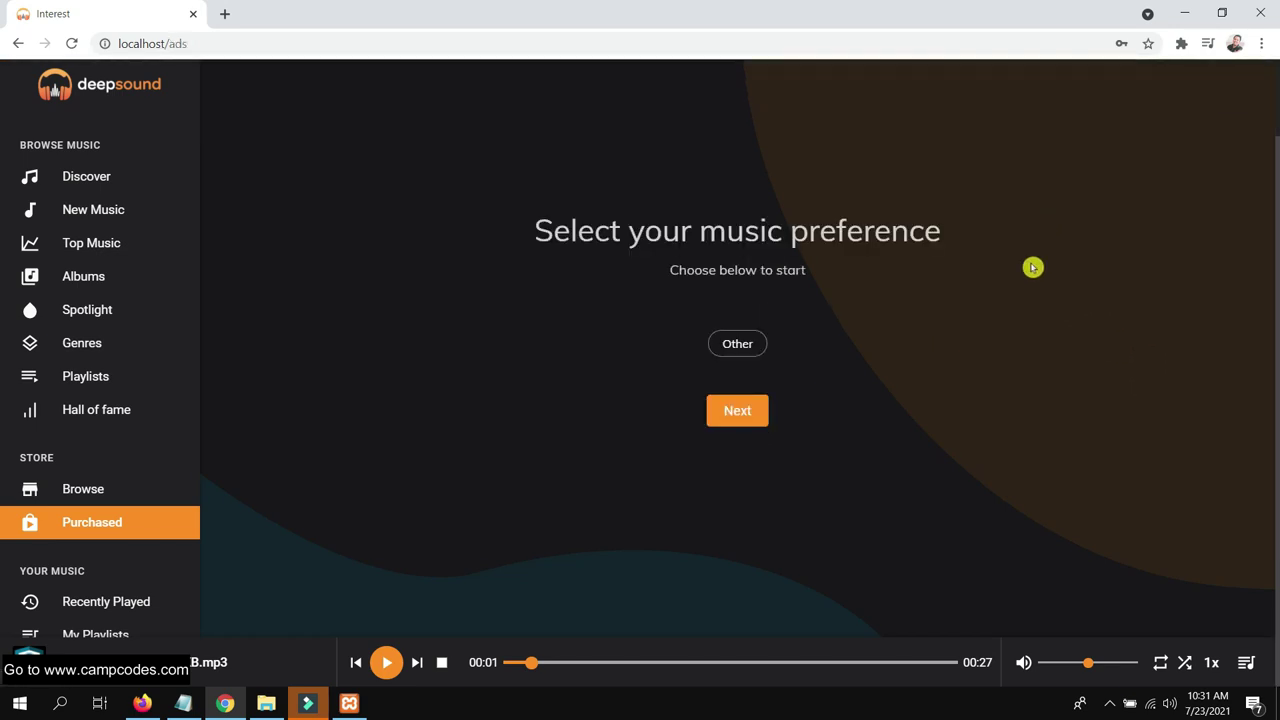
pyautogui.click(1226, 98)
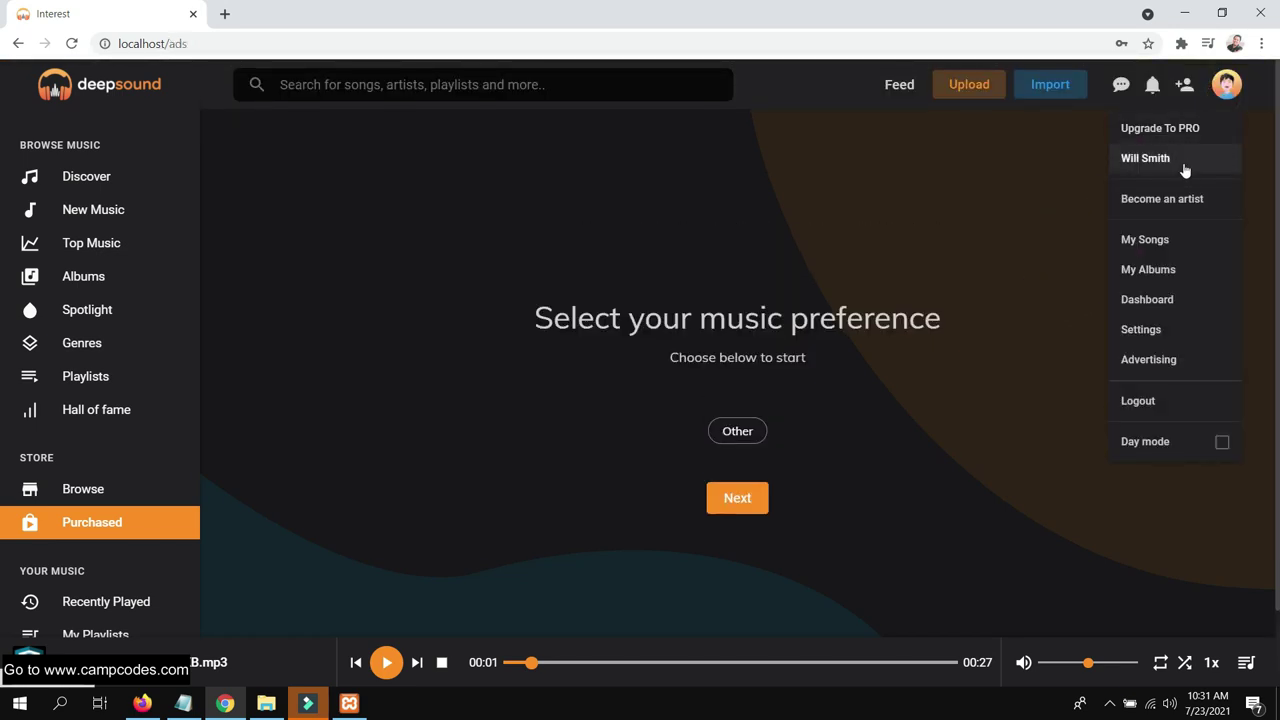
pyautogui.click(1184, 160)
pyautogui.click(1229, 96)
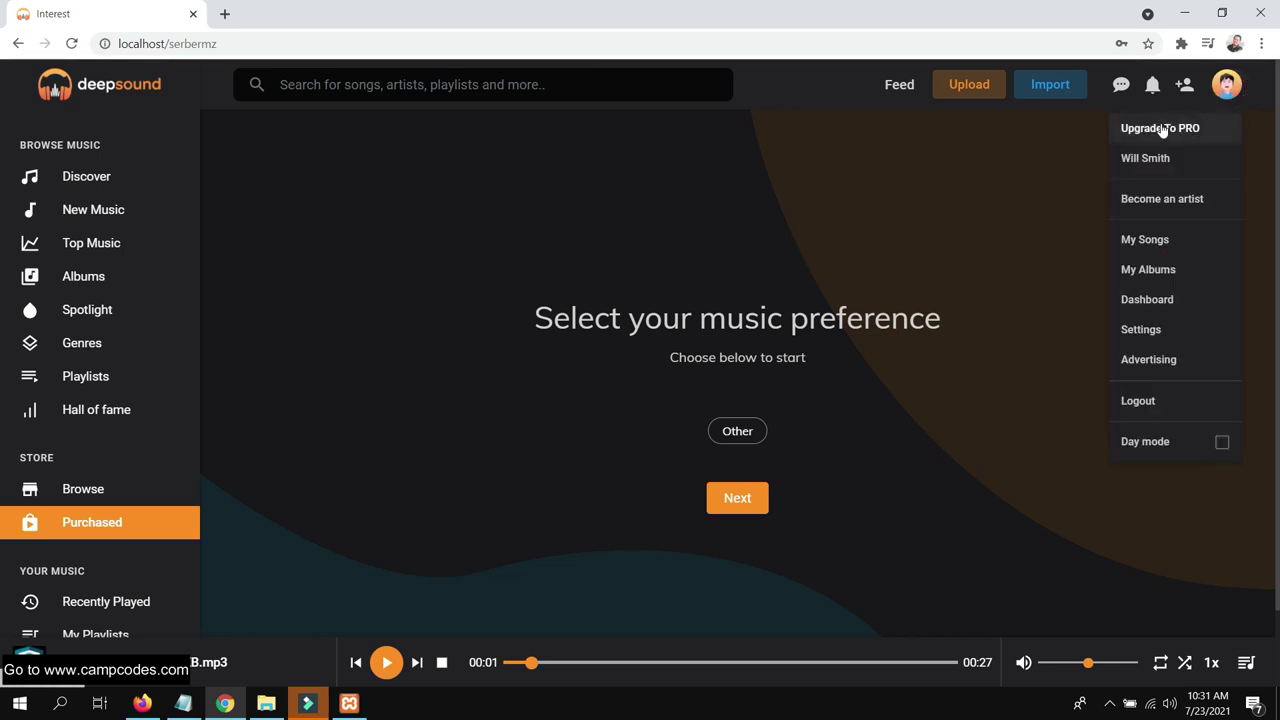
pyautogui.click(1181, 128)
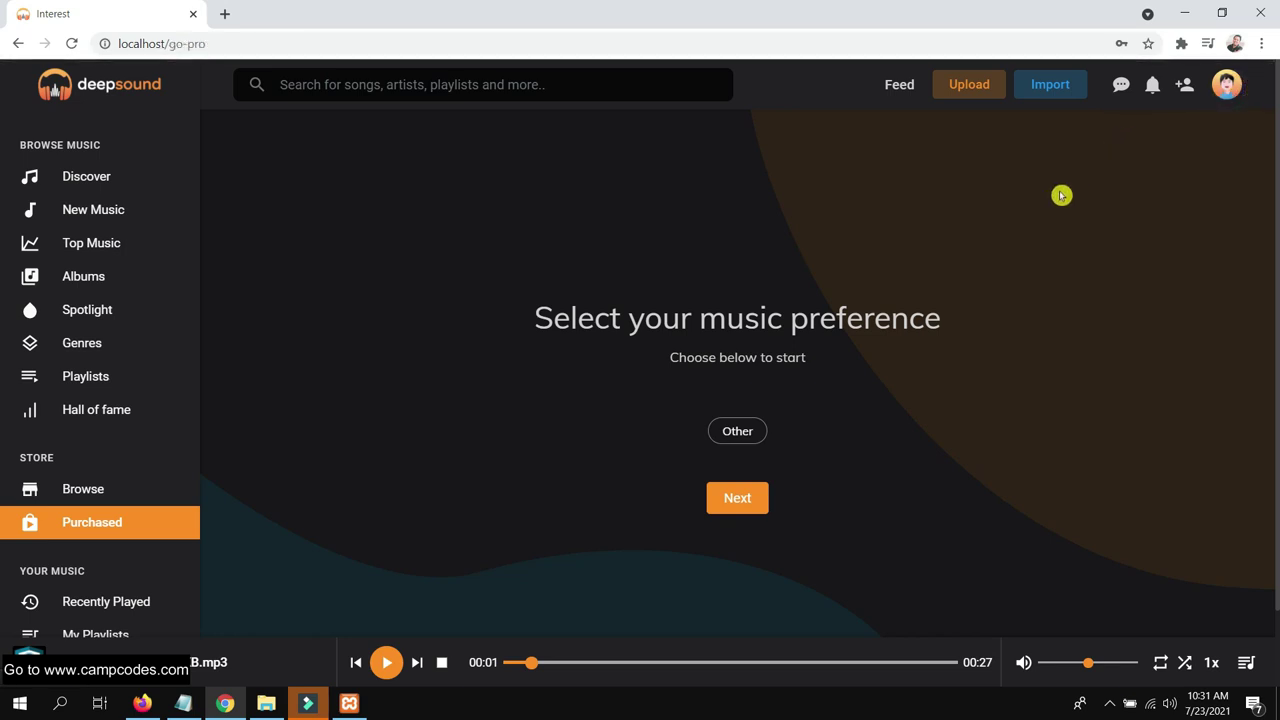
# Switch the Chrome site to Day mode, then bring up the Firefox track page window
pyautogui.click(1227, 88)
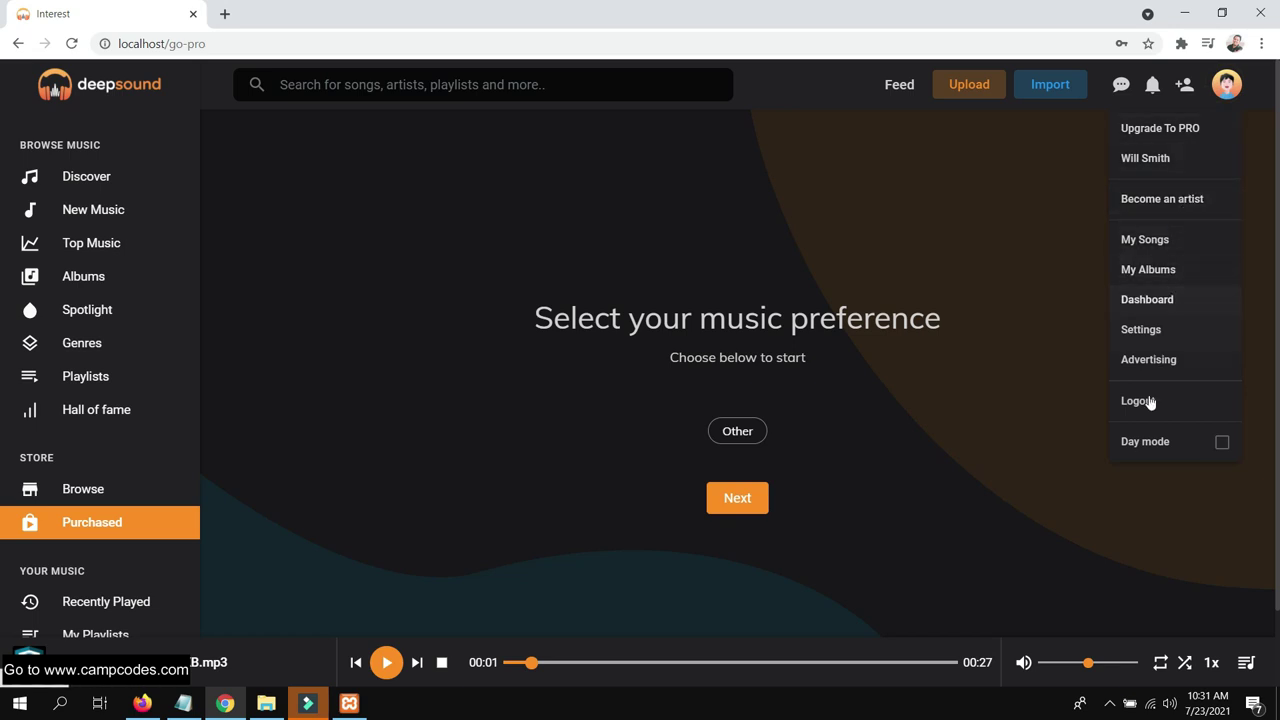
pyautogui.click(1145, 443)
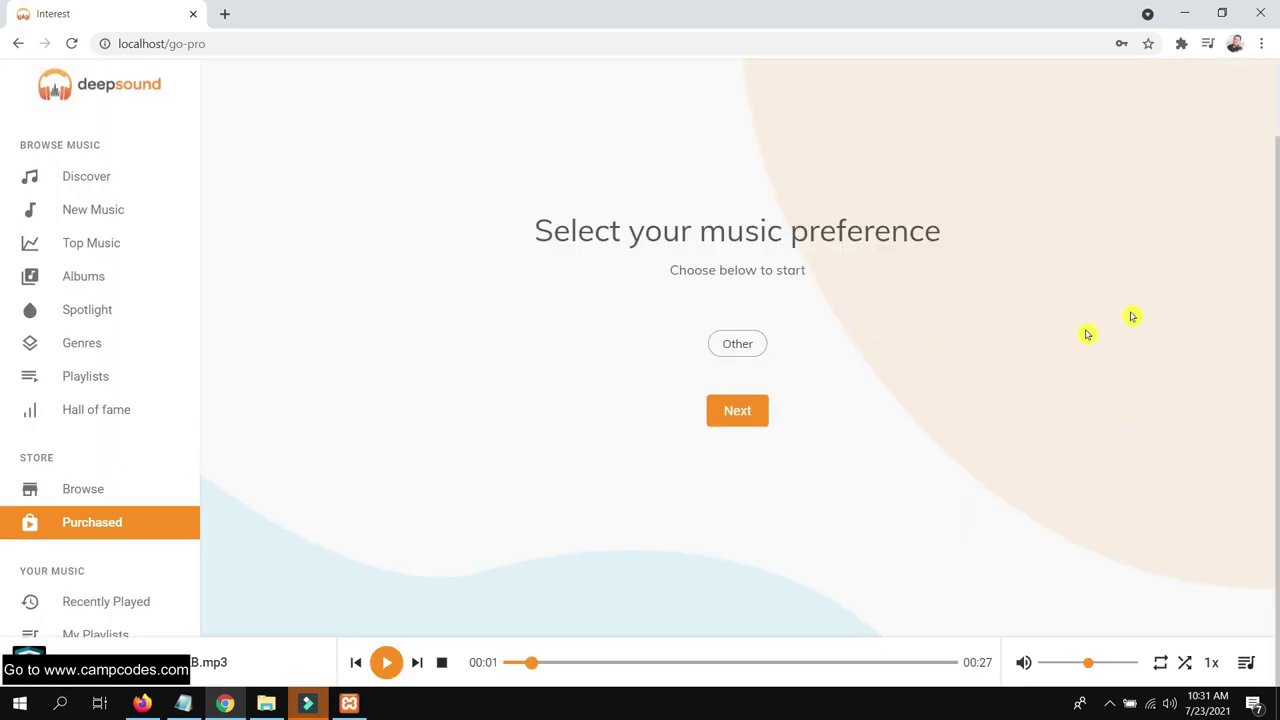
pyautogui.click(1227, 87)
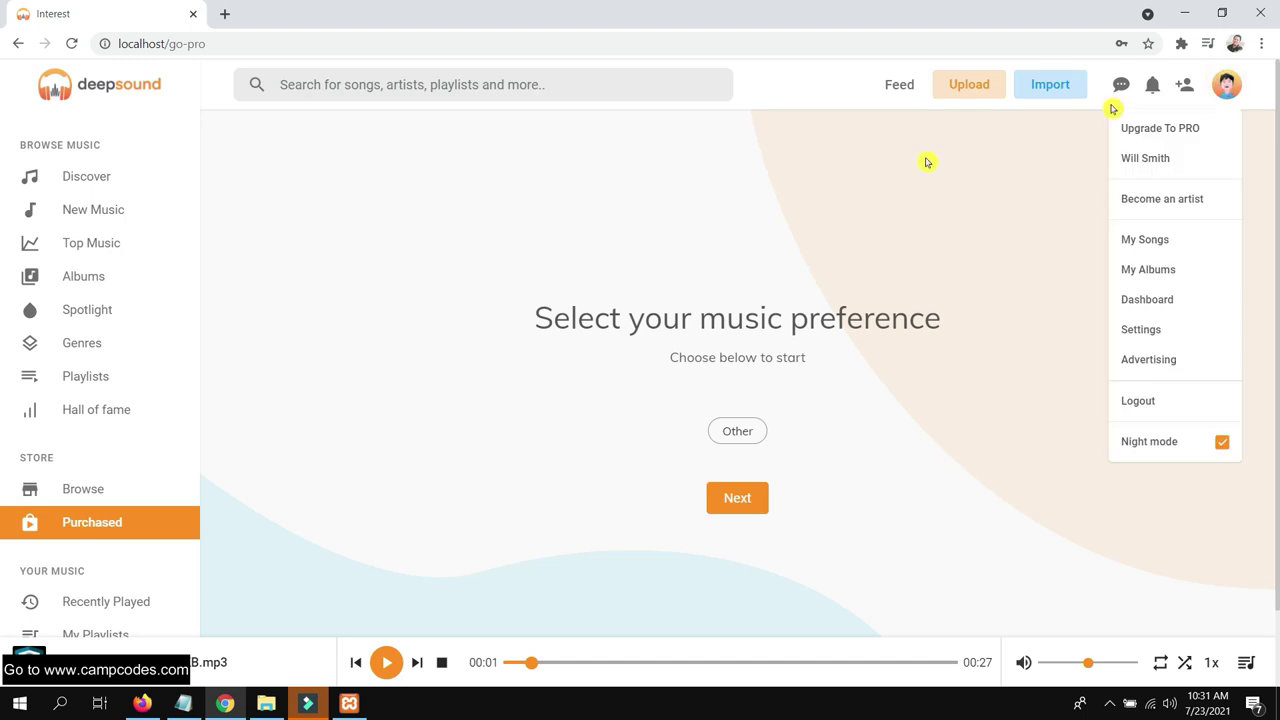
pyautogui.click(601, 290)
pyautogui.click(142, 703)
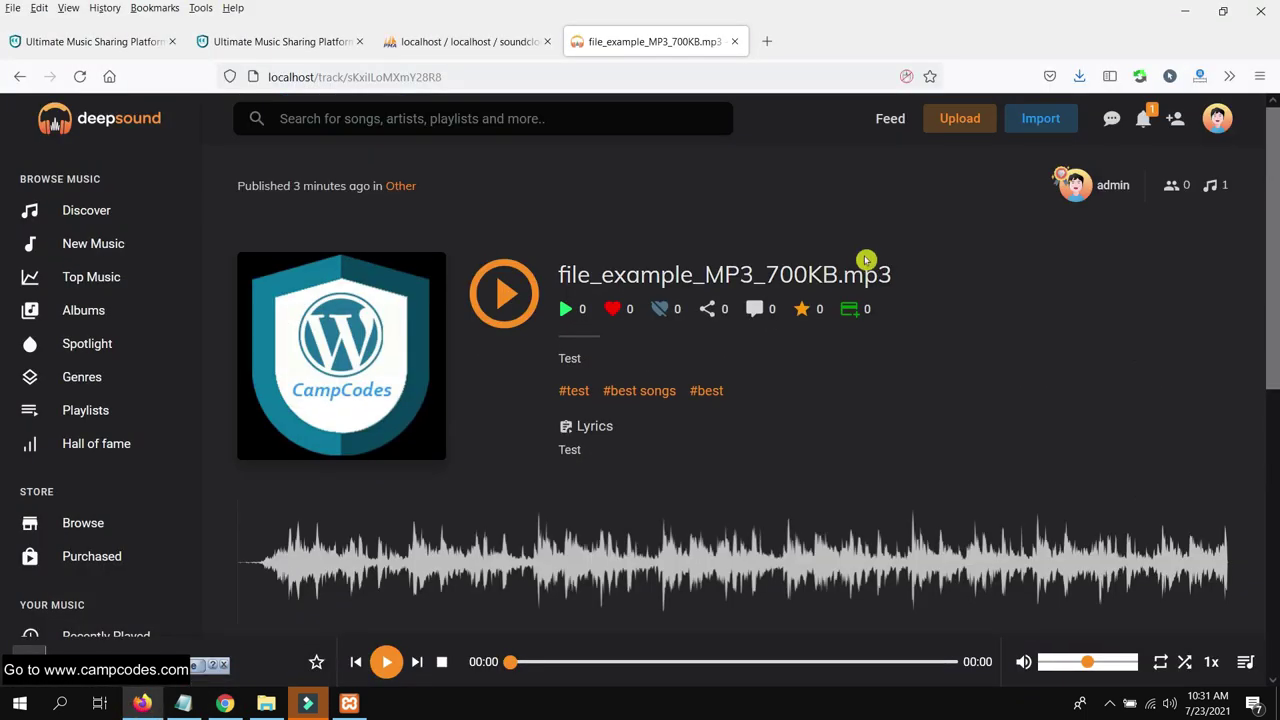
# Check the admin's notifications, showing a new follower, and switch the track page to Day mode
pyautogui.click(1208, 128)
pyautogui.click(1141, 120)
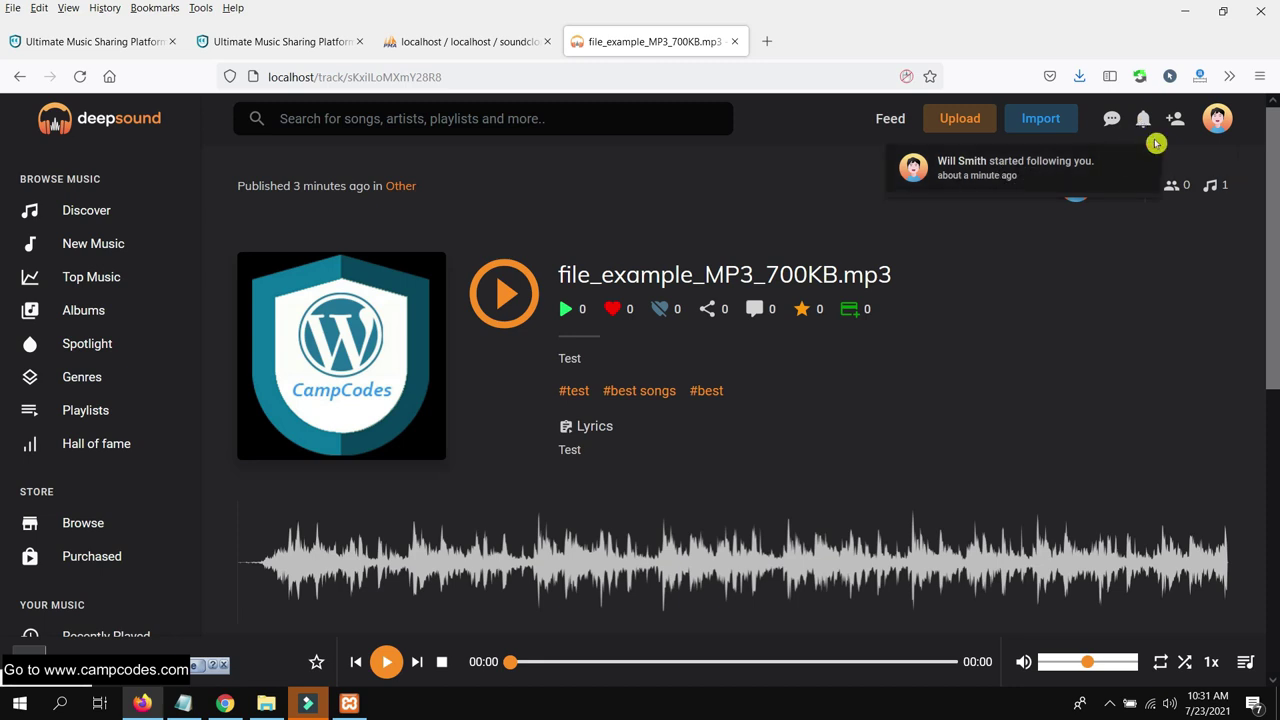
pyautogui.click(1217, 125)
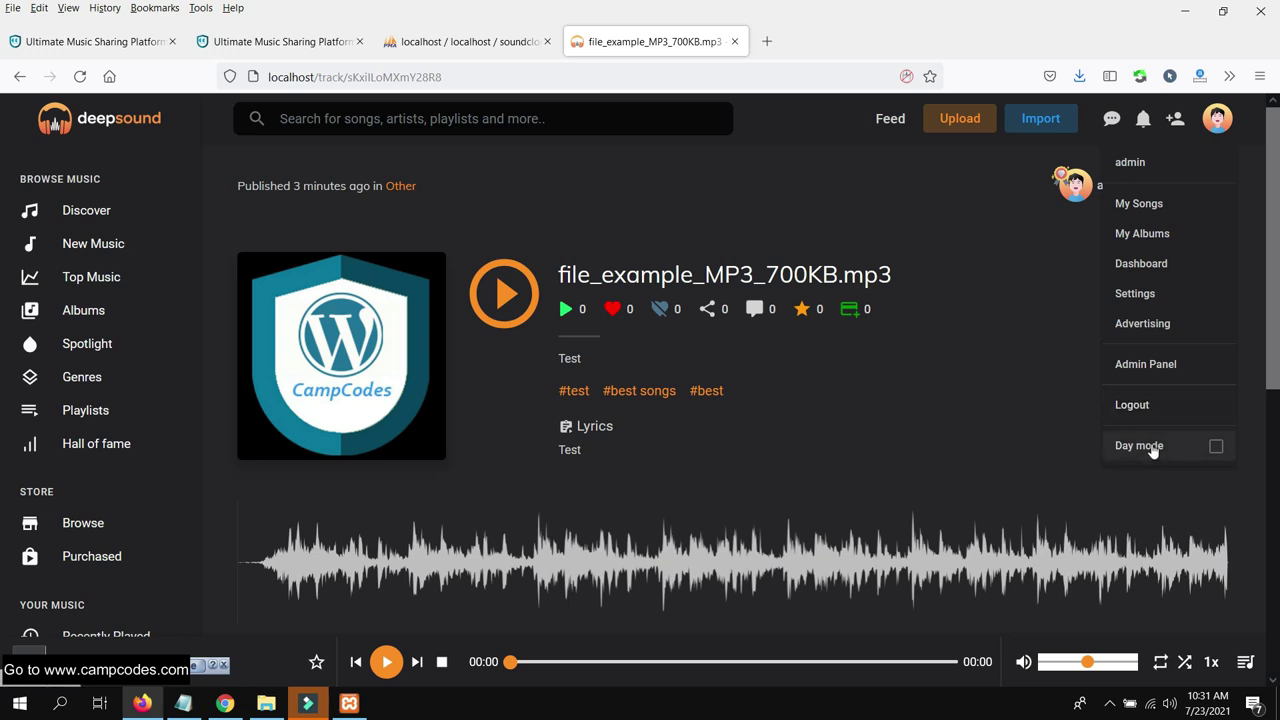
pyautogui.click(1152, 447)
# Scroll the light-themed track page, then choose Admin Panel from the account menu
pyautogui.scroll(-5, 1054, 346)
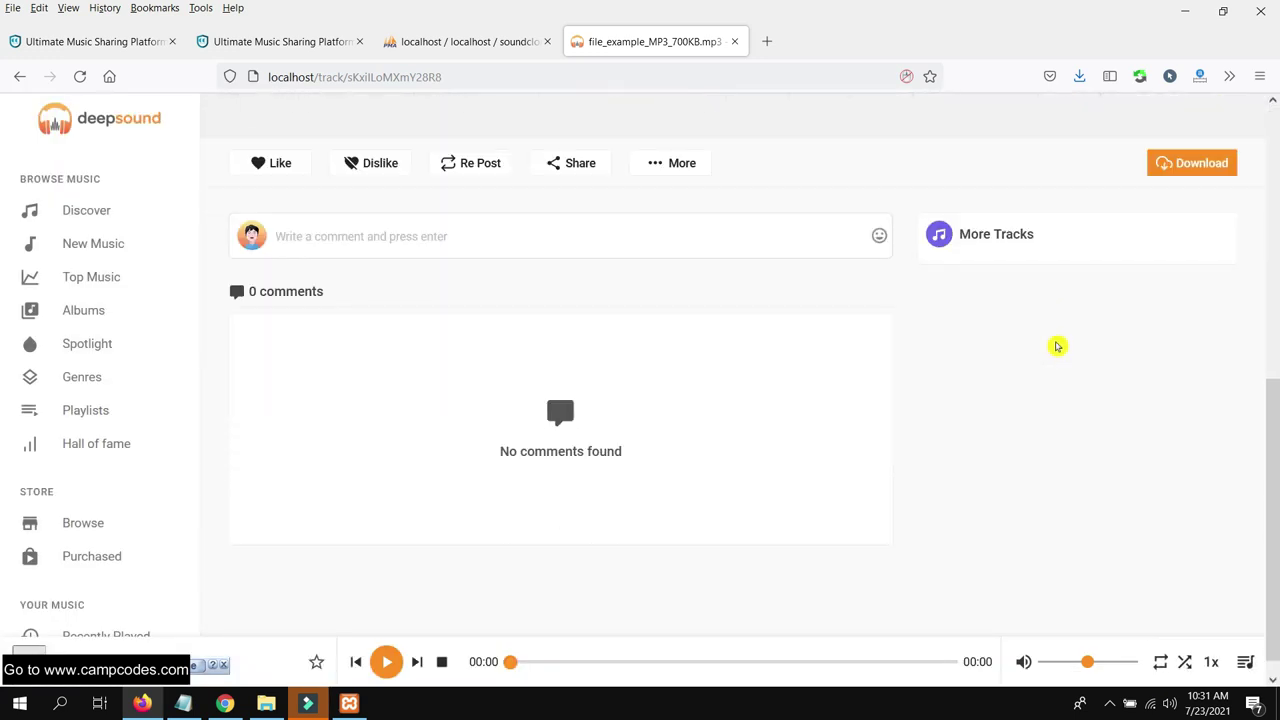
pyautogui.scroll(5, 1050, 348)
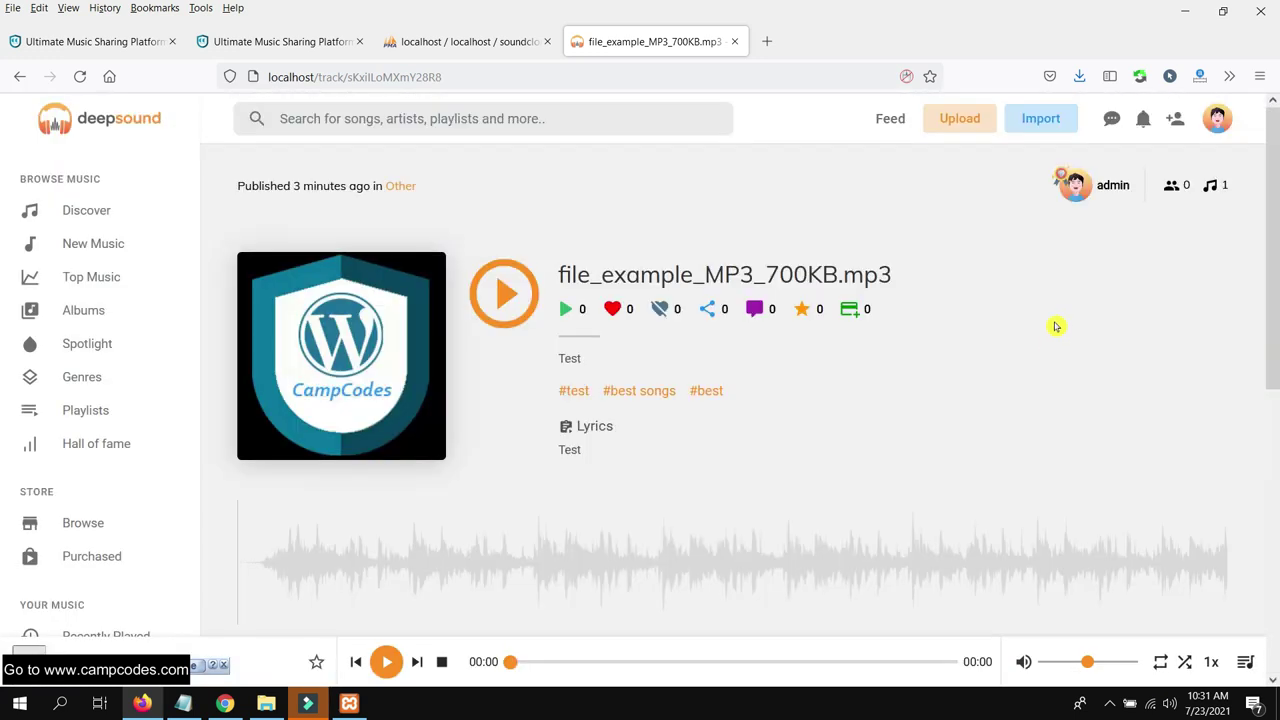
pyautogui.scroll(-2, 1055, 326)
pyautogui.scroll(2, 1055, 326)
pyautogui.click(1217, 118)
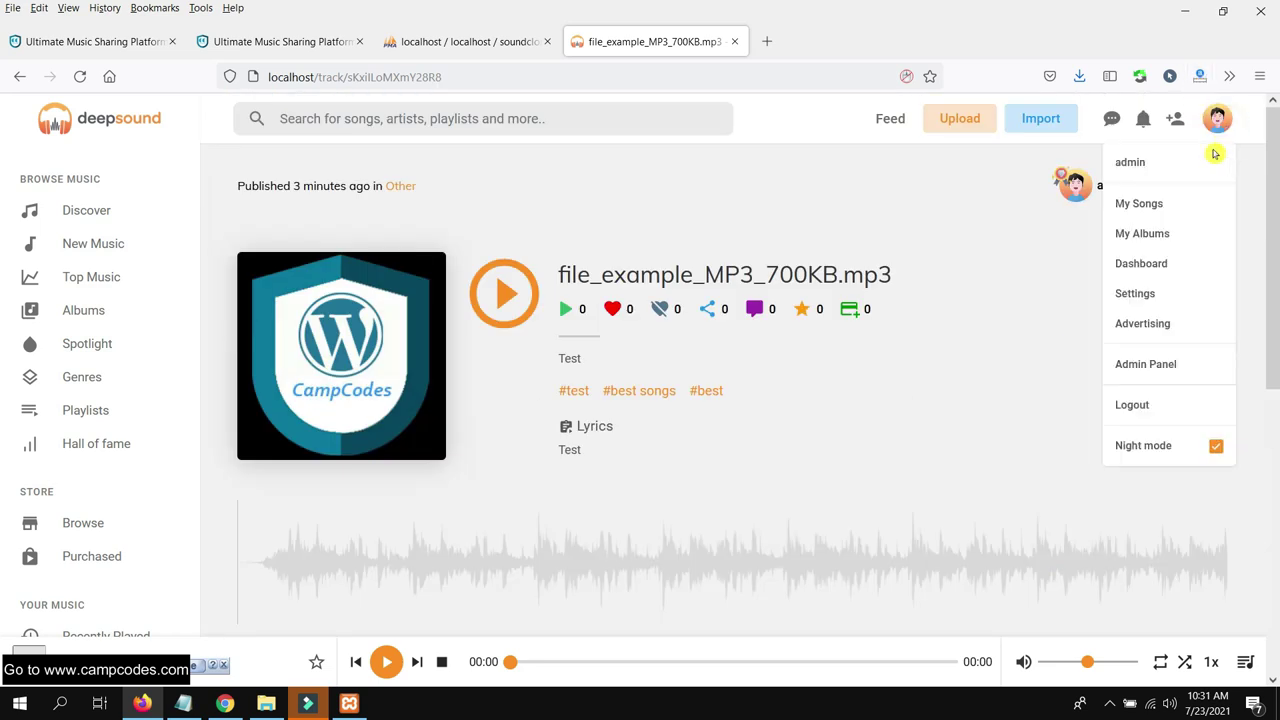
pyautogui.click(1168, 368)
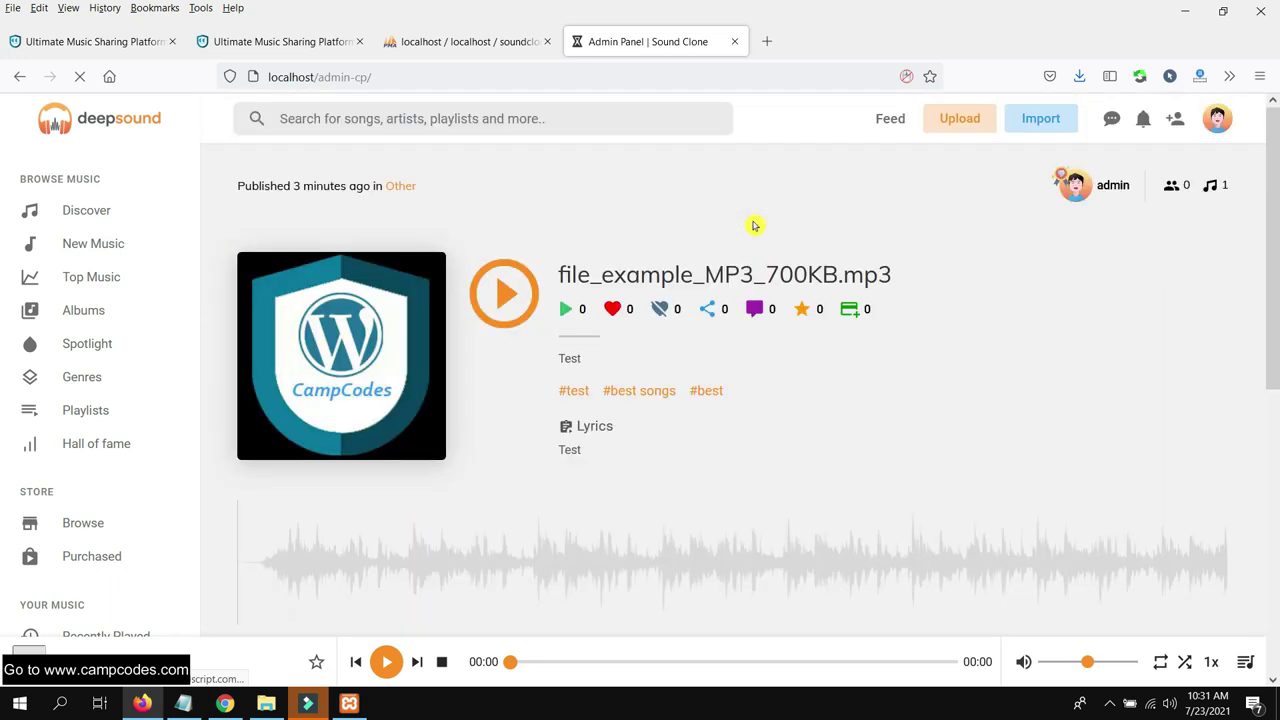
# Review the dashboard counters (1 song, 3 plays, 2 users, 1 artist), expand Settings, and open General Settings
pyautogui.scroll(-3, 766, 224)
pyautogui.scroll(3, 768, 213)
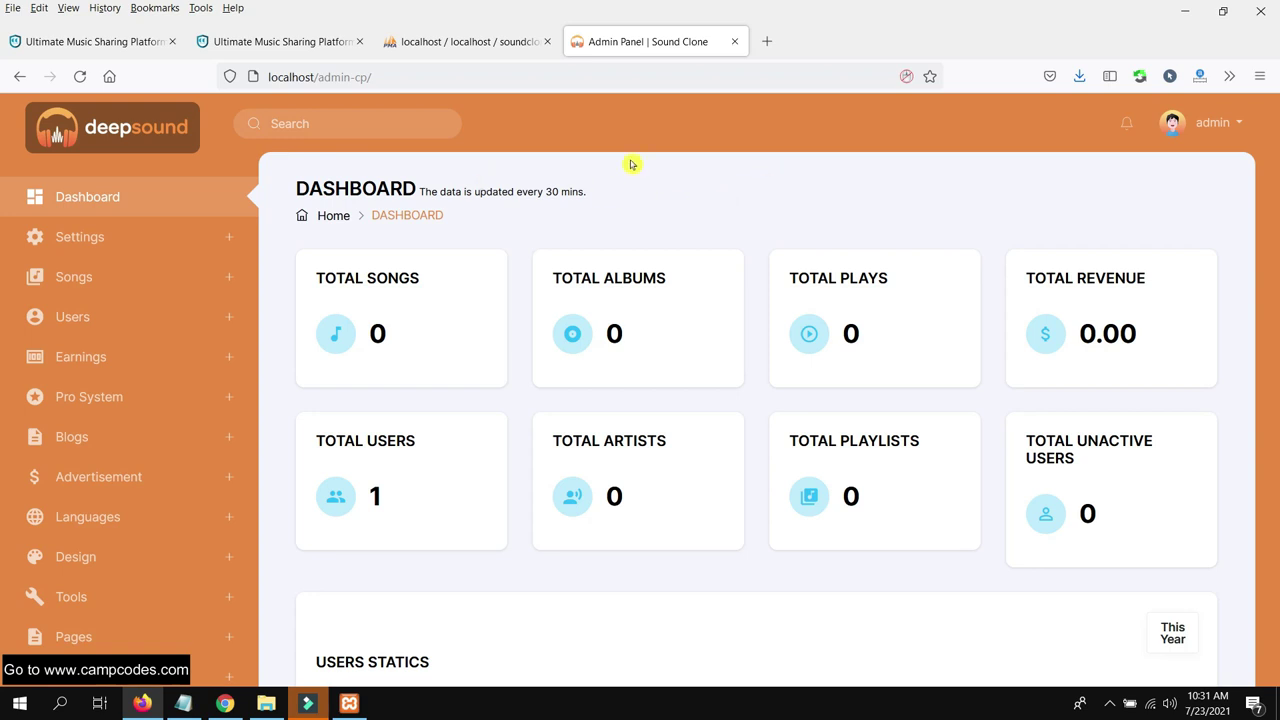
pyautogui.scroll(-3, 792, 244)
pyautogui.scroll(3, 776, 238)
pyautogui.click(136, 234)
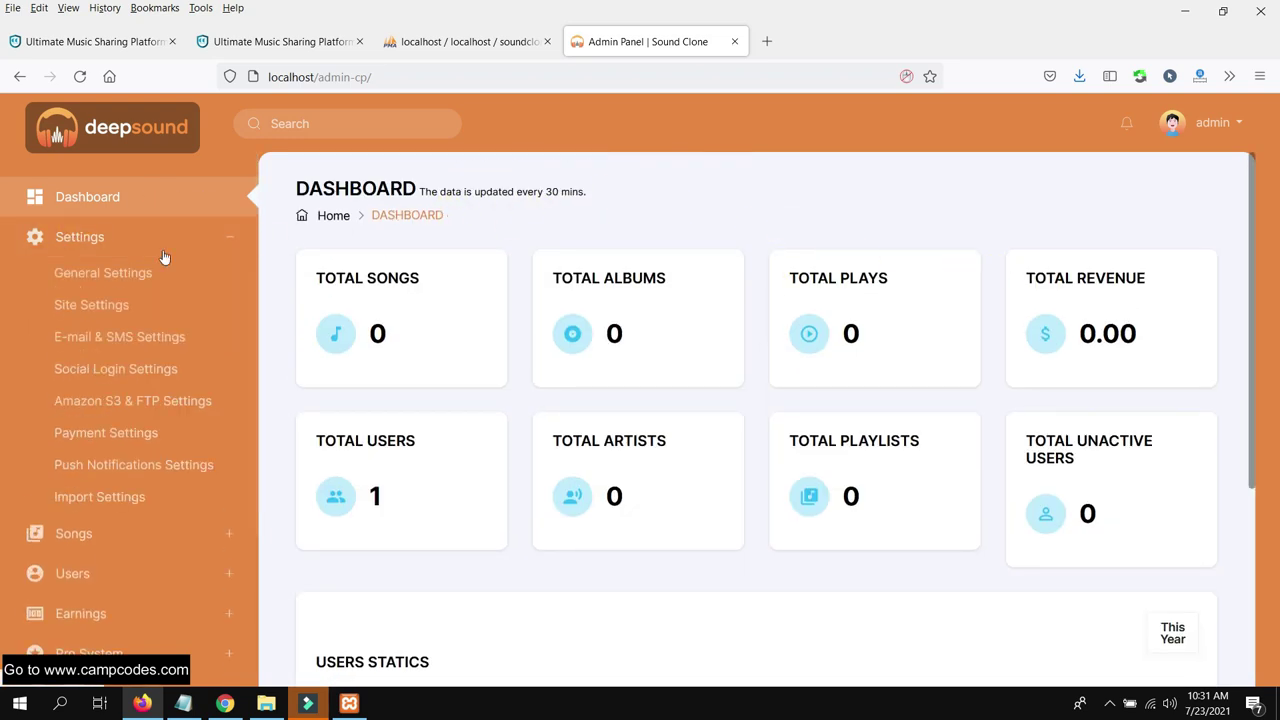
pyautogui.click(157, 200)
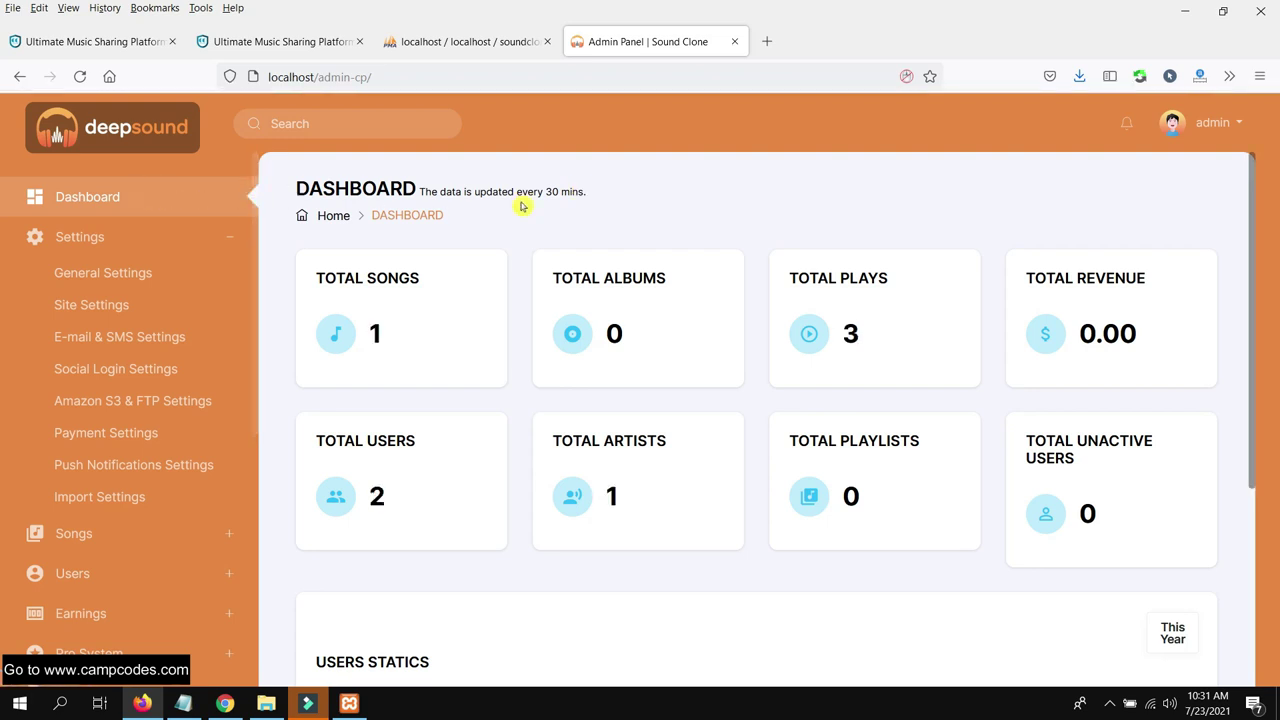
pyautogui.scroll(-3, 735, 225)
pyautogui.scroll(3, 731, 234)
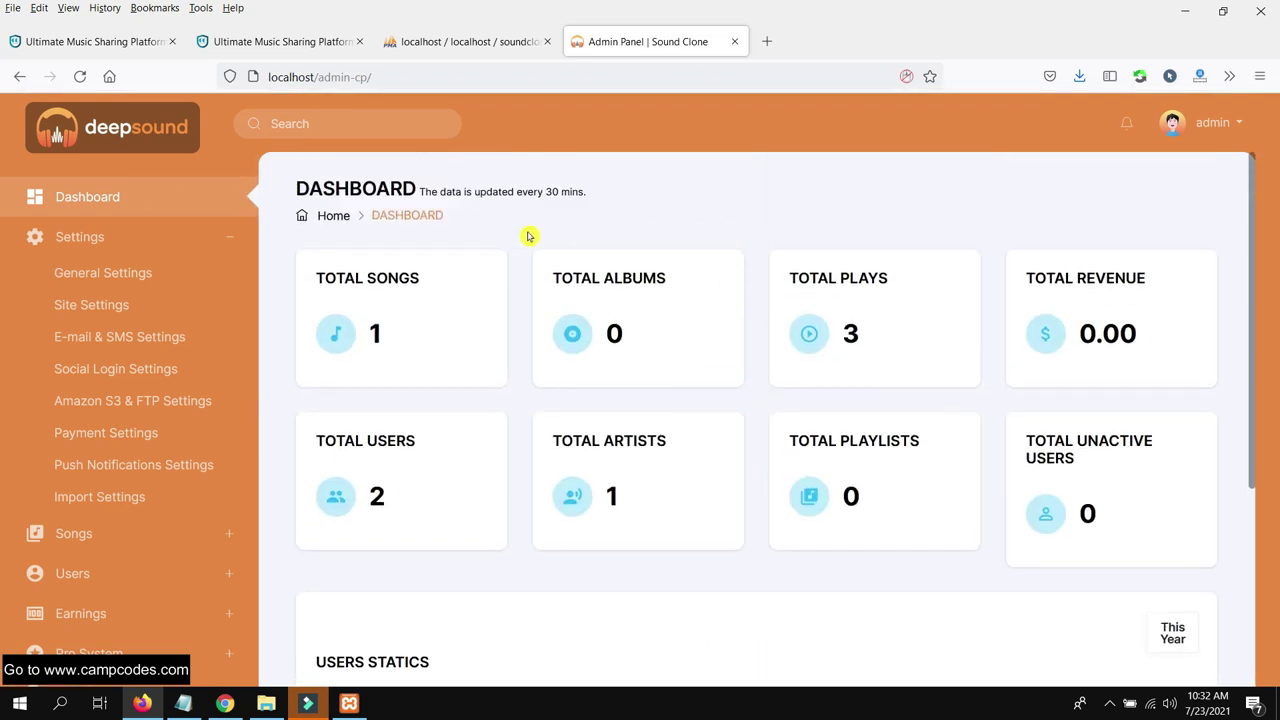
pyautogui.moveTo(598, 192); pyautogui.dragTo(440, 192)
pyautogui.click(605, 196)
pyautogui.click(180, 272)
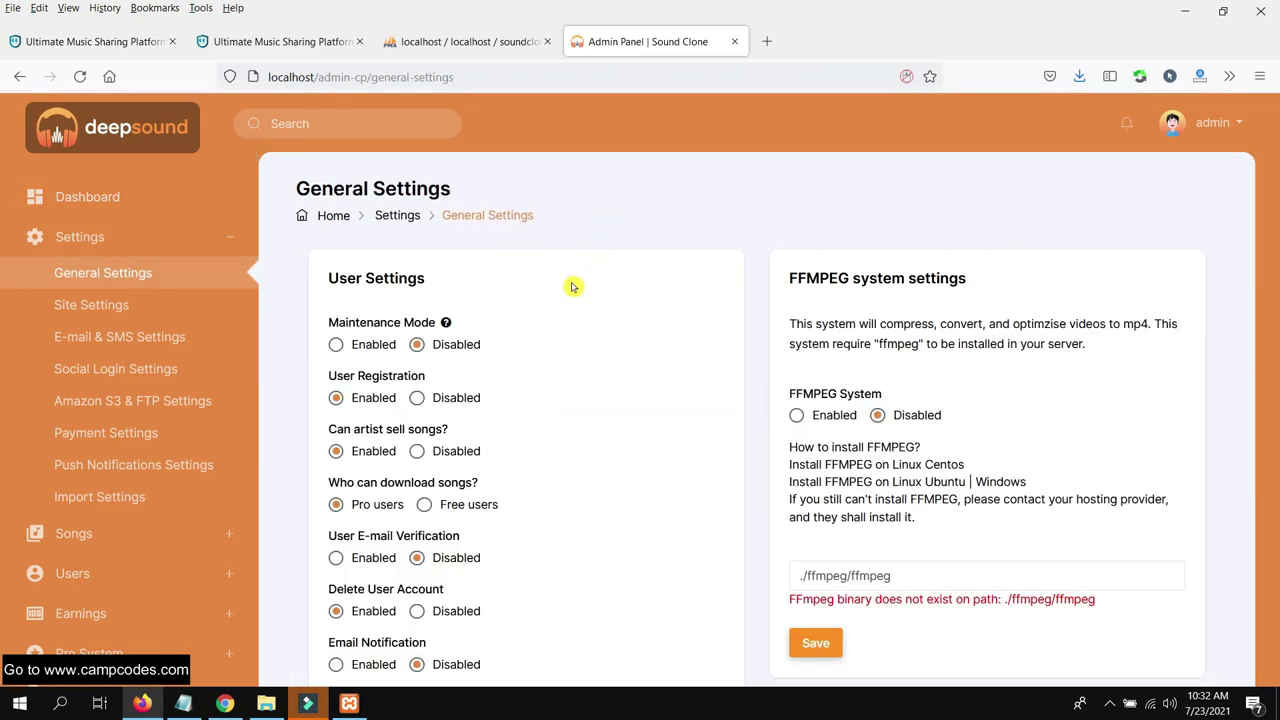
# Scroll through General Settings: registration enabled, downloads Pro-only, uploads open to all, FFMPEG disabled
pyautogui.scroll(-1, 540, 305)
pyautogui.scroll(1, 528, 291)
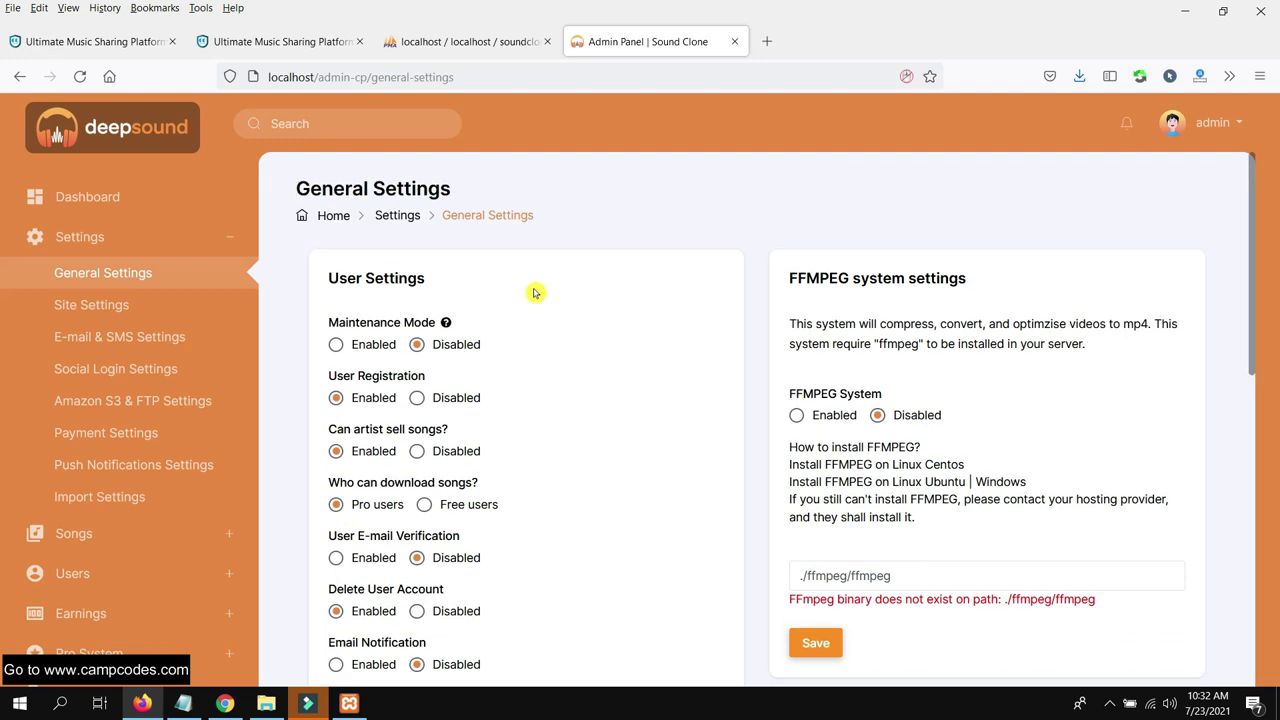
pyautogui.scroll(-1, 490, 392)
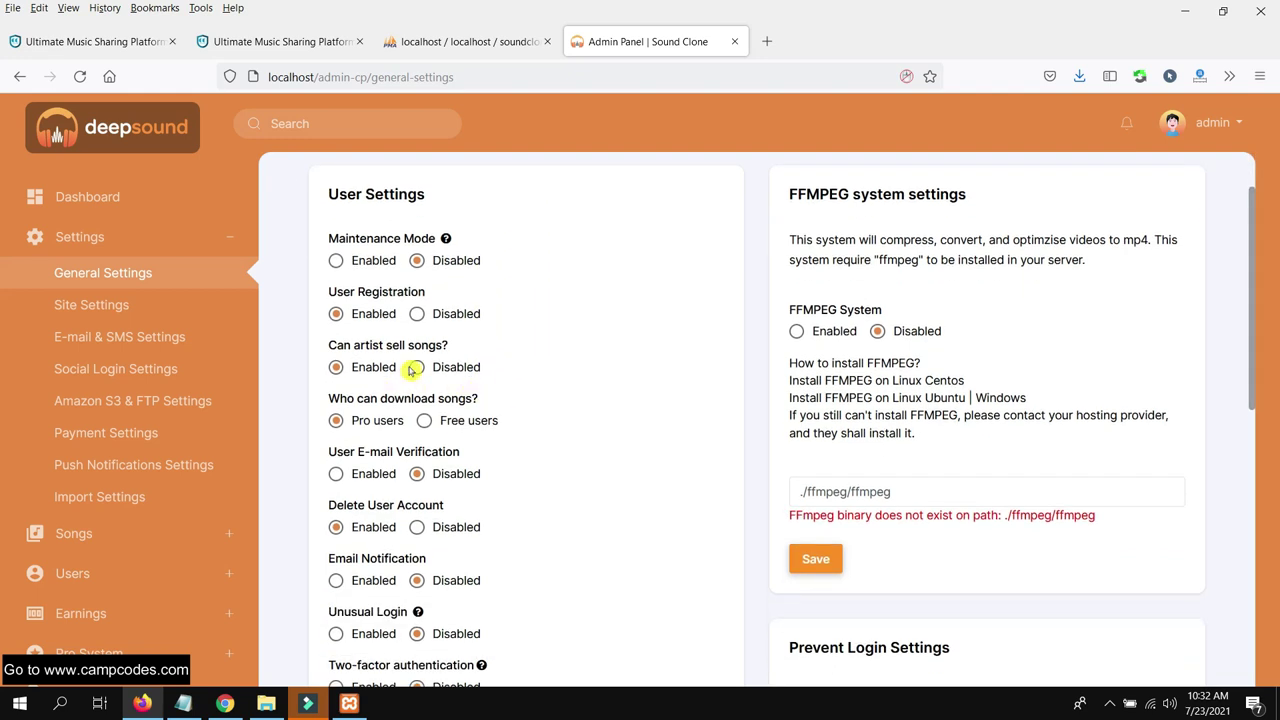
pyautogui.scroll(-1, 455, 388)
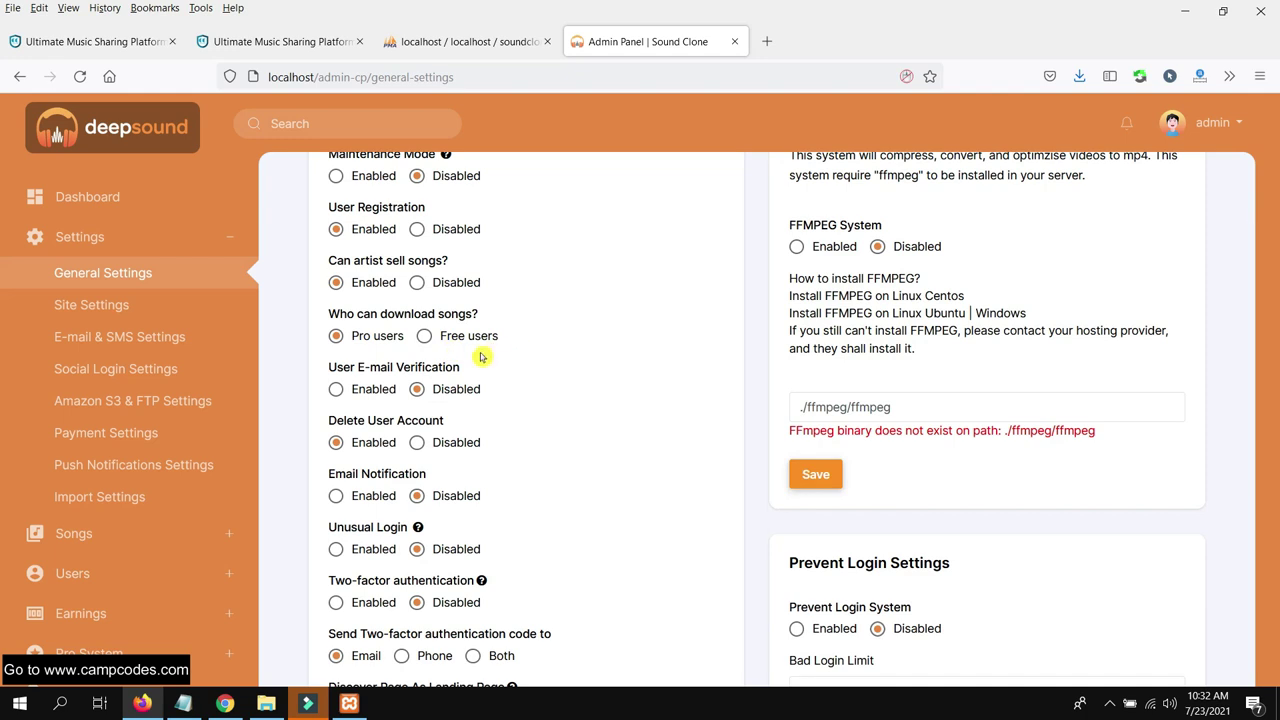
pyautogui.scroll(-1, 474, 365)
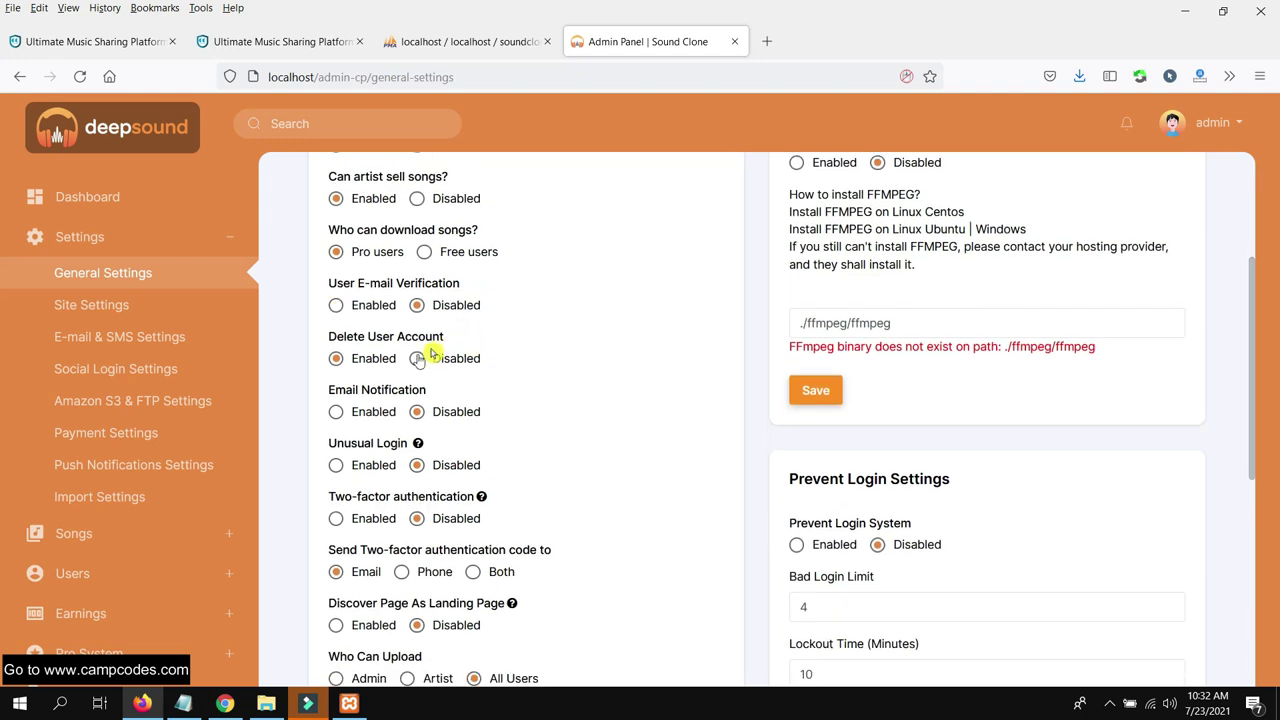
pyautogui.scroll(-1, 485, 388)
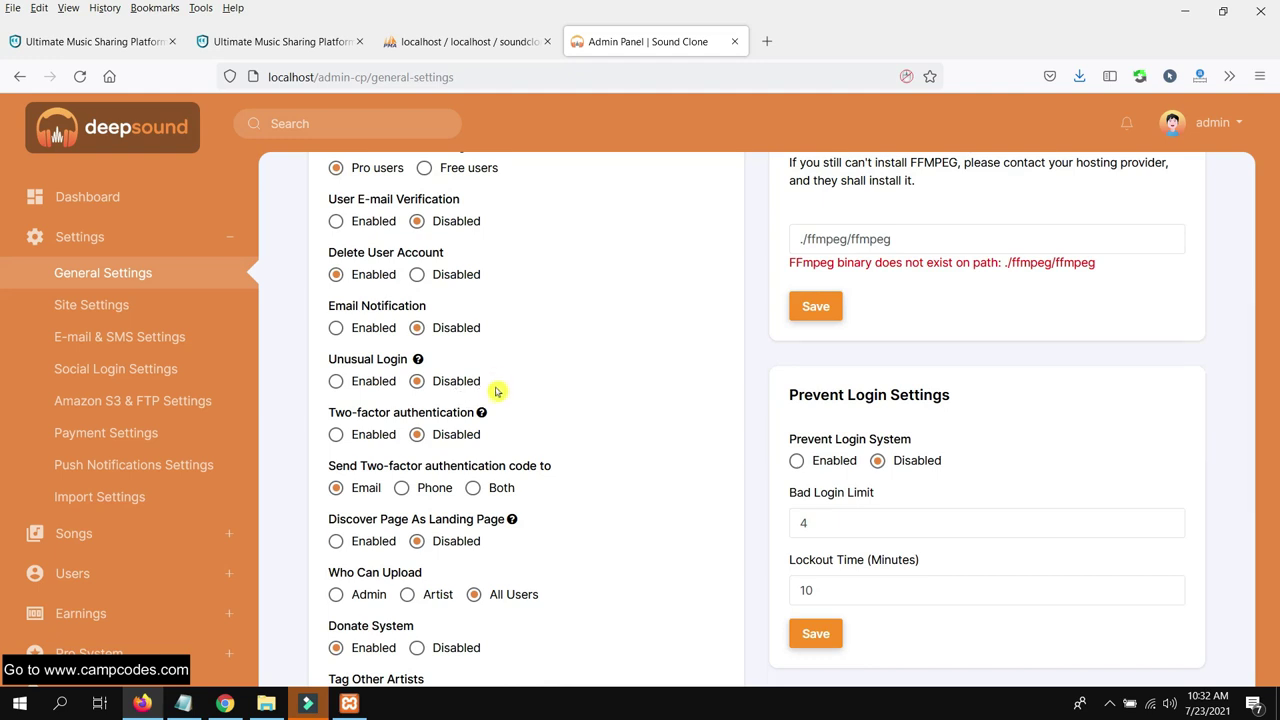
pyautogui.scroll(-1, 440, 390)
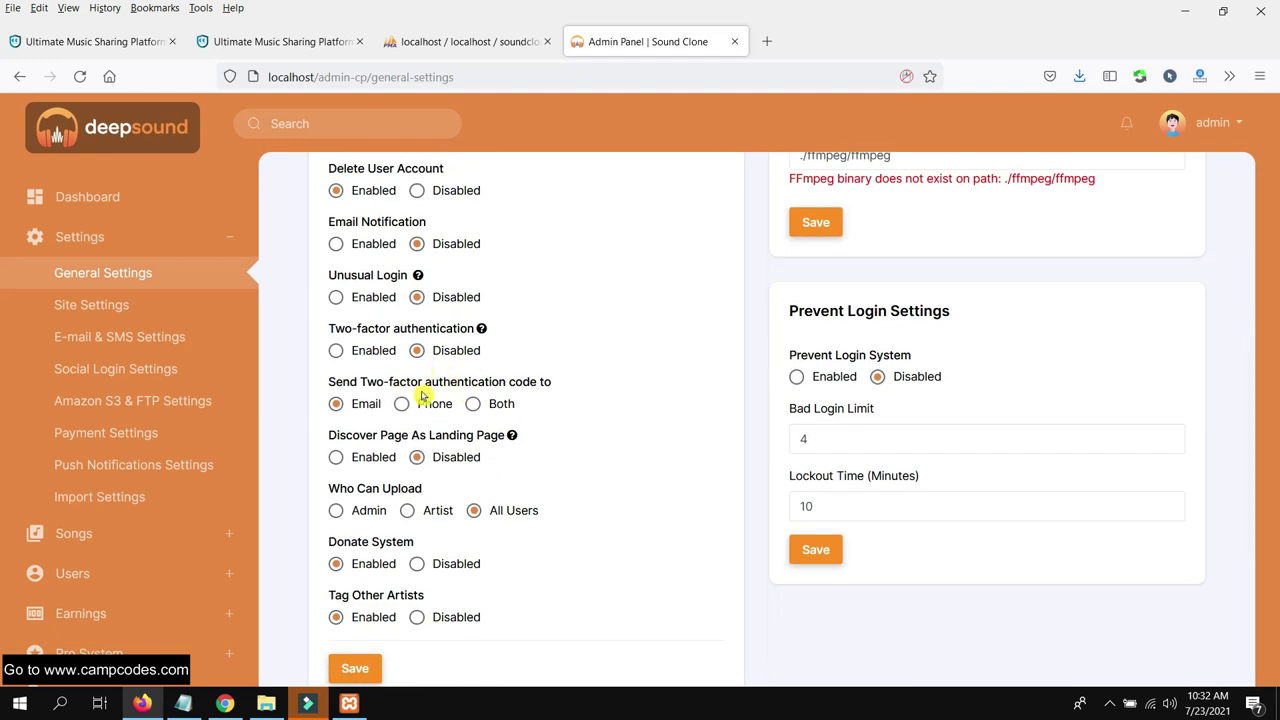
pyautogui.scroll(-1, 500, 405)
pyautogui.scroll(-1, 617, 388)
pyautogui.scroll(1, 618, 388)
pyautogui.scroll(-2, 618, 388)
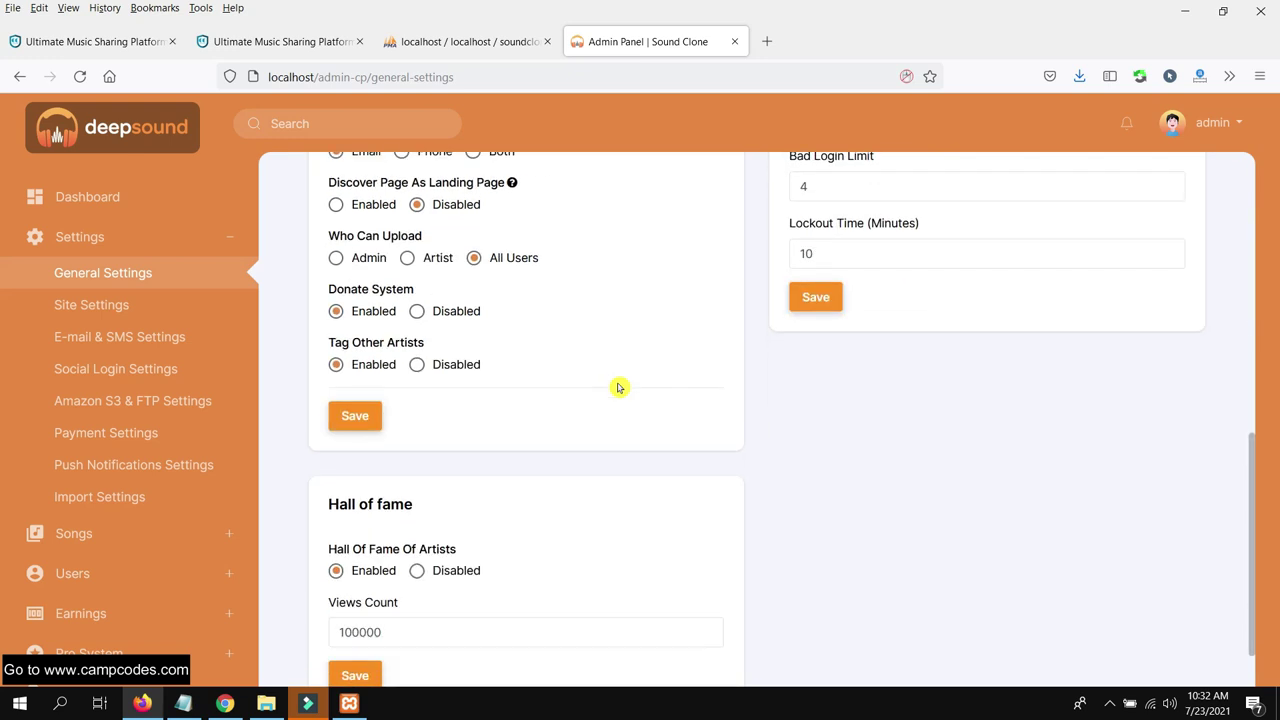
pyautogui.scroll(-1, 618, 388)
pyautogui.scroll(4, 618, 388)
pyautogui.scroll(4, 618, 388)
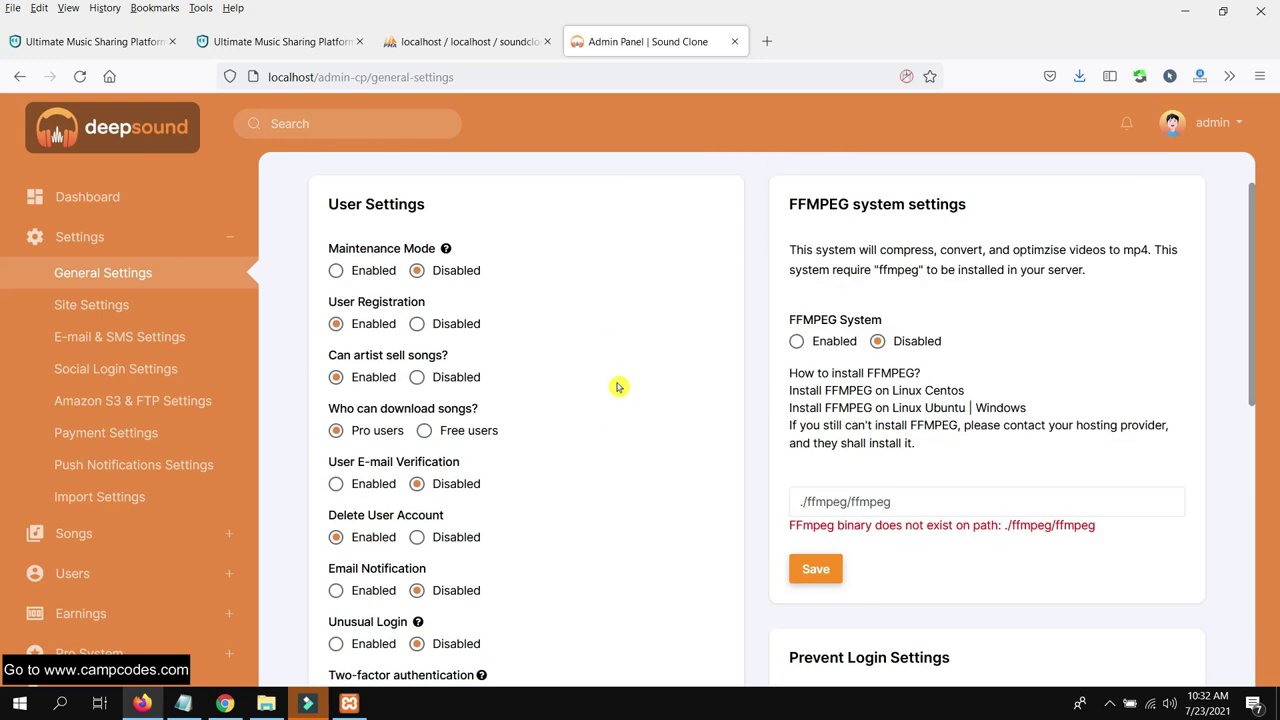
# Open Site Settings and look over the title, e-mail, keywords and description fields
pyautogui.click(128, 306)
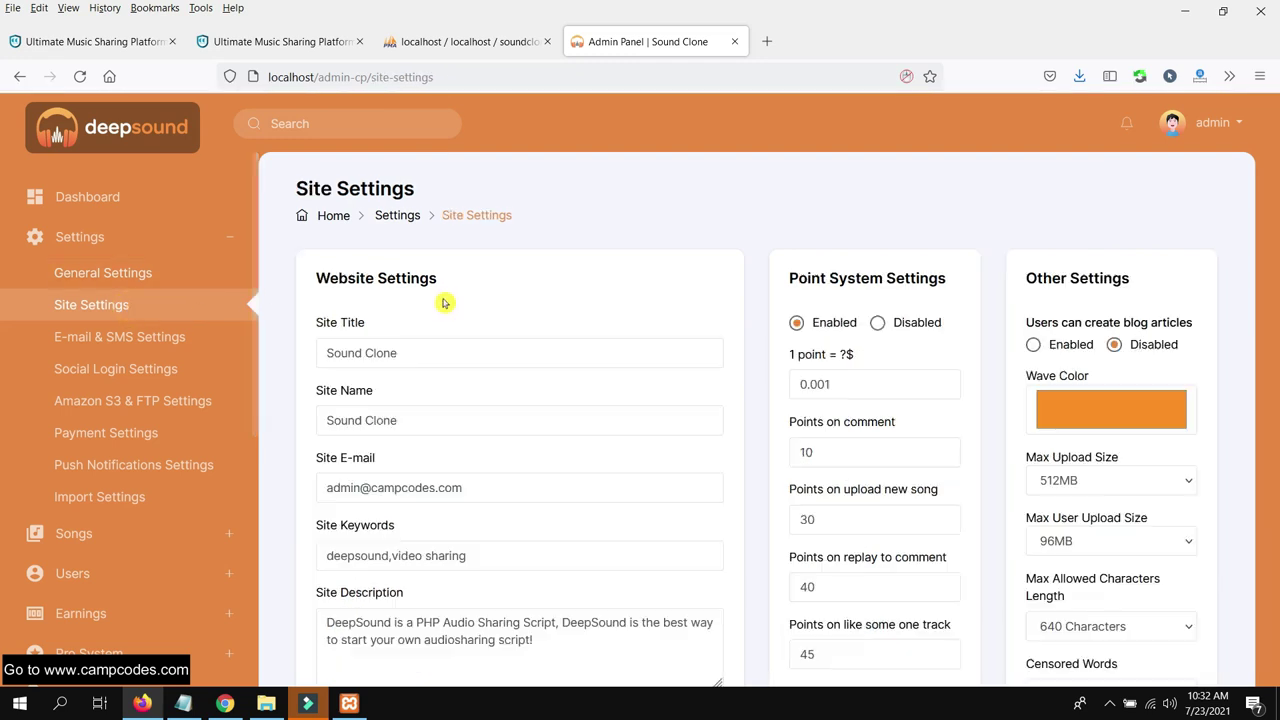
pyautogui.click(443, 345)
pyautogui.scroll(-1, 420, 350)
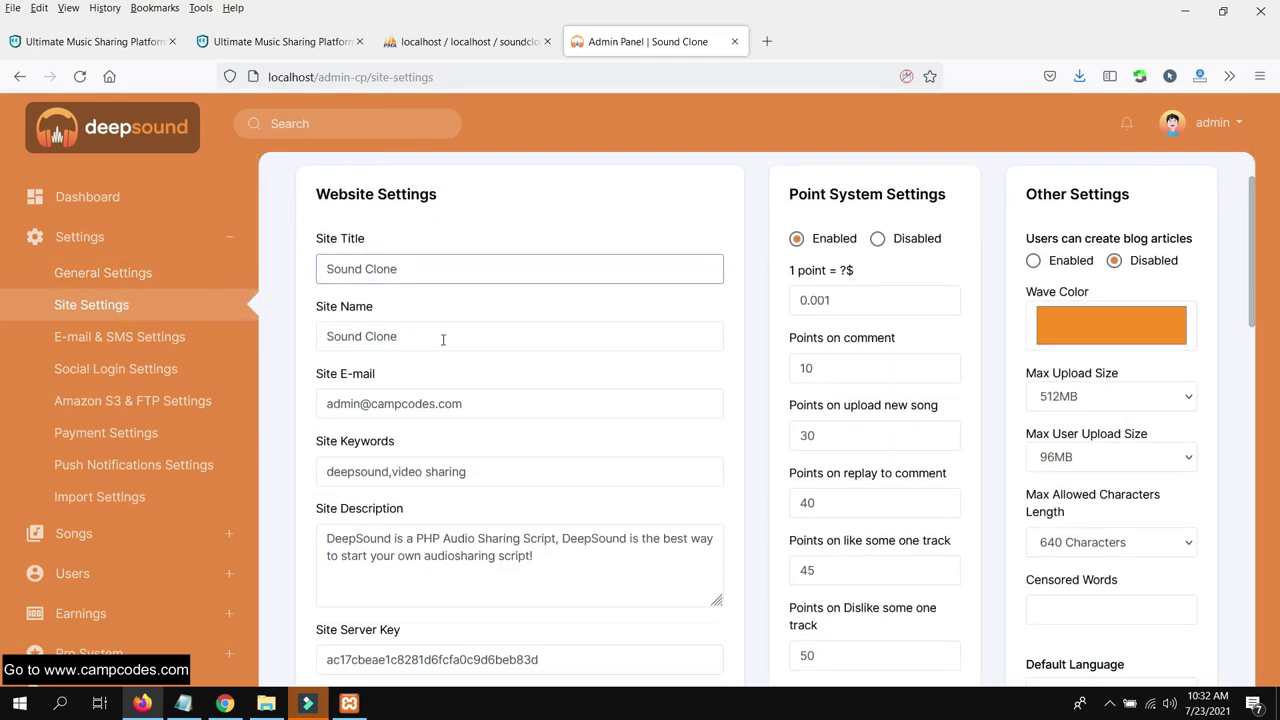
pyautogui.click(548, 408)
pyautogui.click(537, 463)
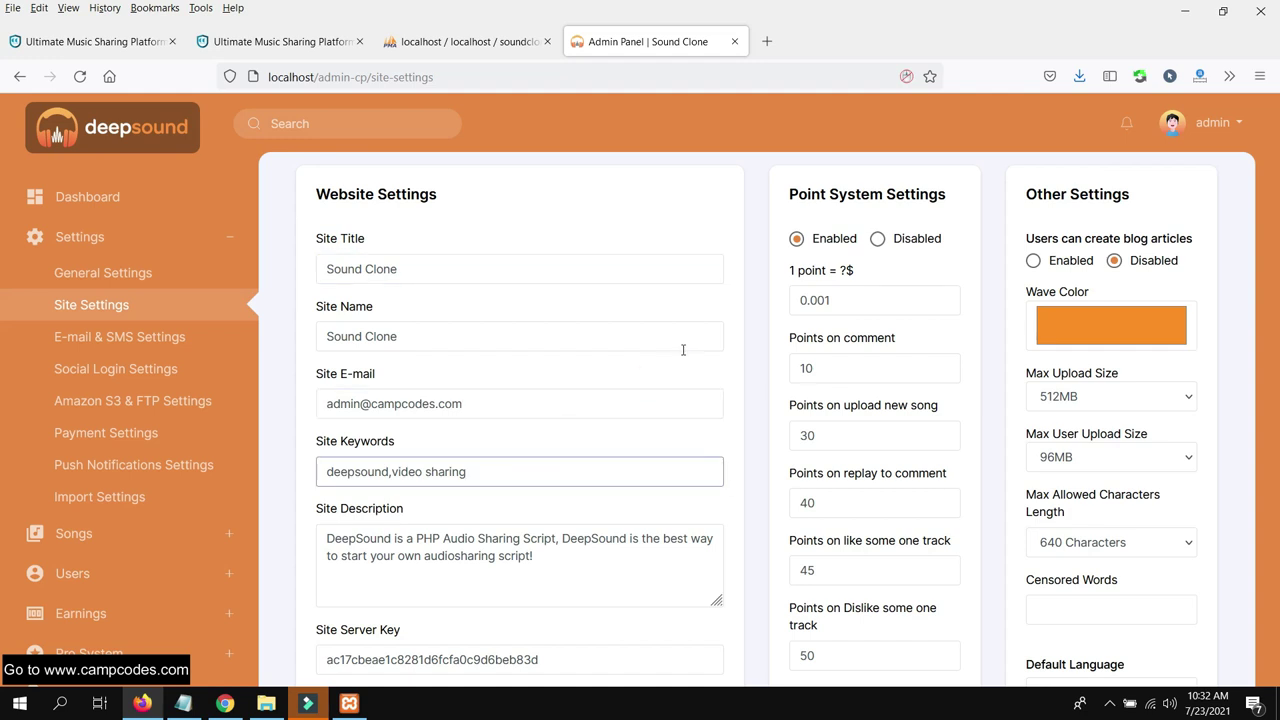
pyautogui.scroll(-3, 905, 255)
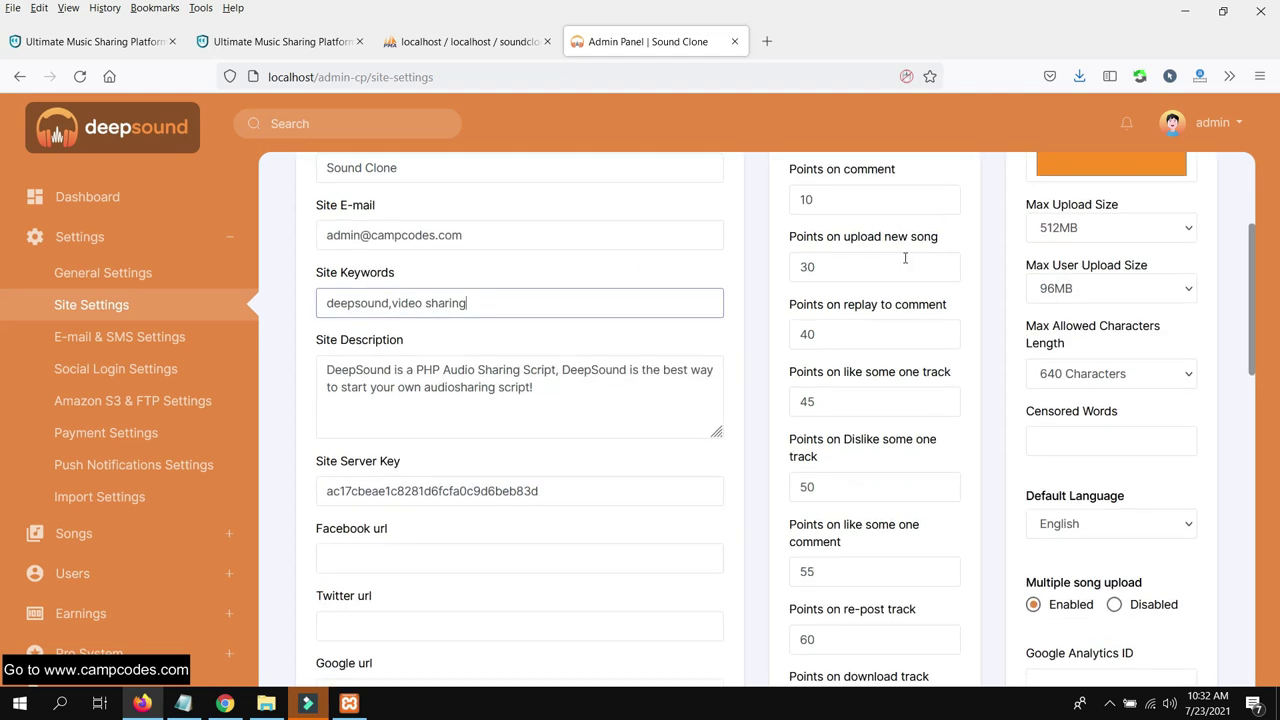
pyautogui.scroll(1, 528, 402)
pyautogui.click(506, 386)
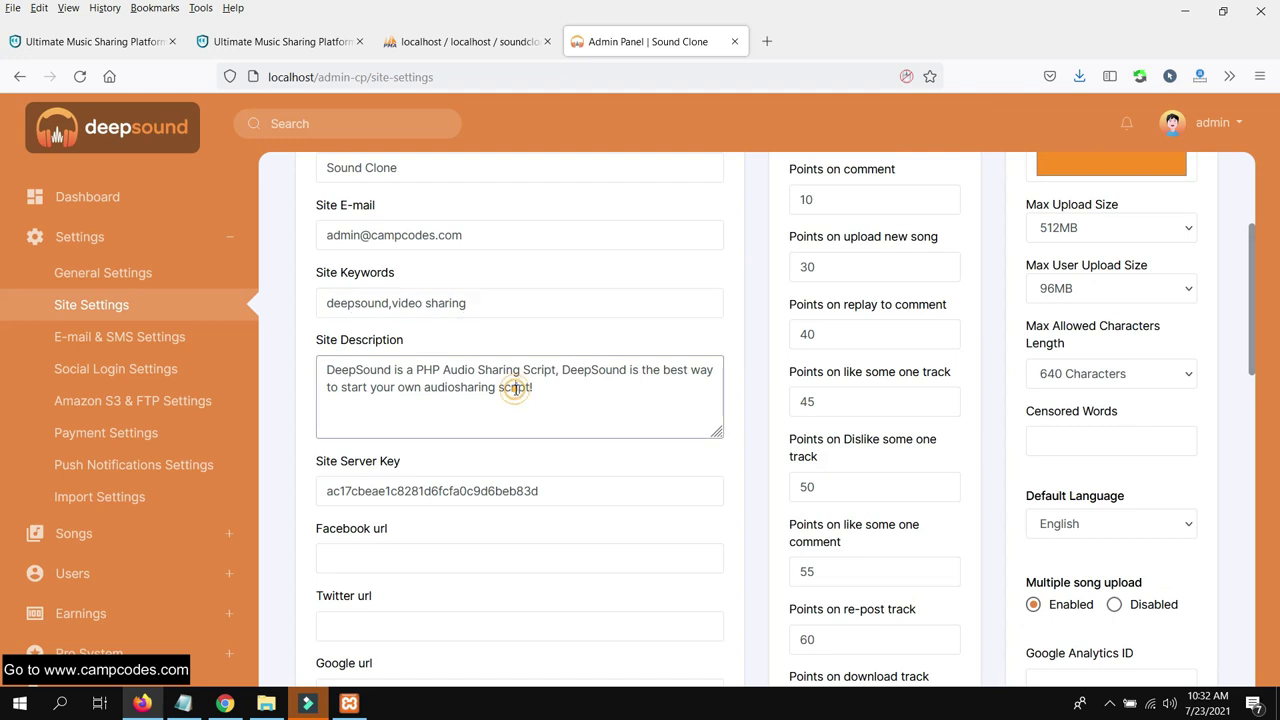
# Set Max User Upload Size from 96MB to 256MB and save the Other Settings
pyautogui.scroll(-1, 558, 395)
pyautogui.scroll(-4, 558, 395)
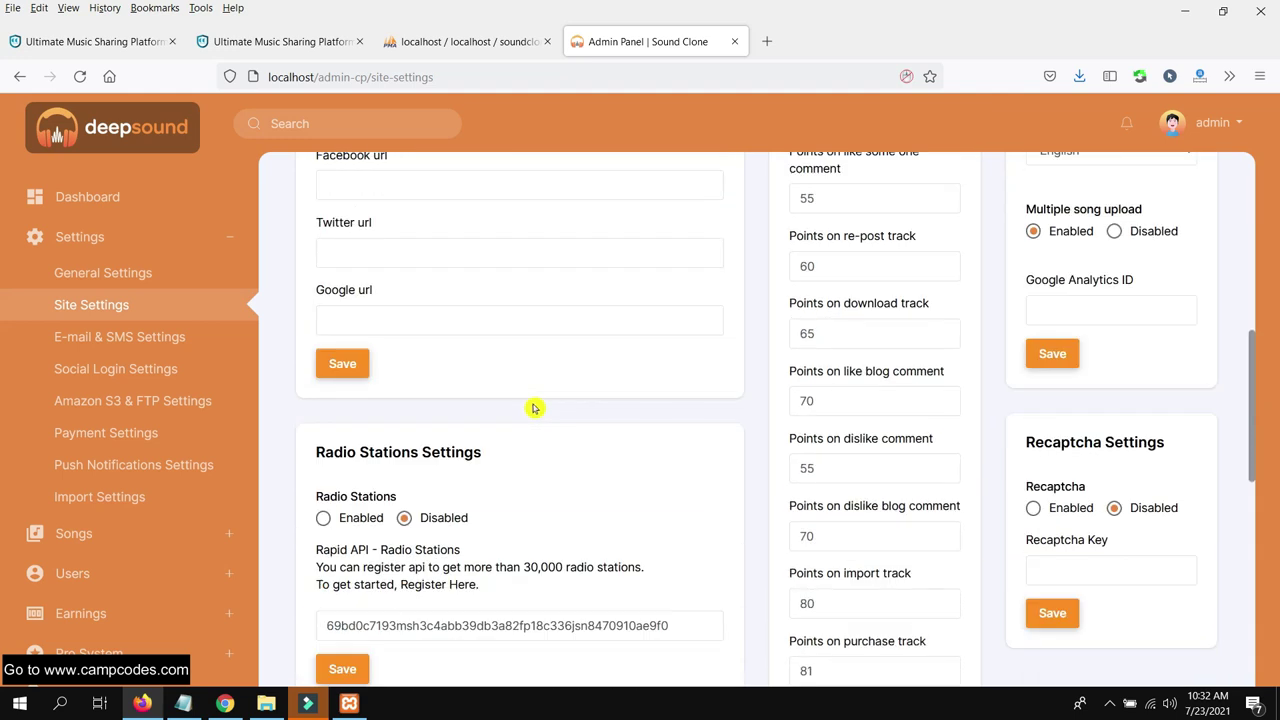
pyautogui.scroll(-6, 538, 416)
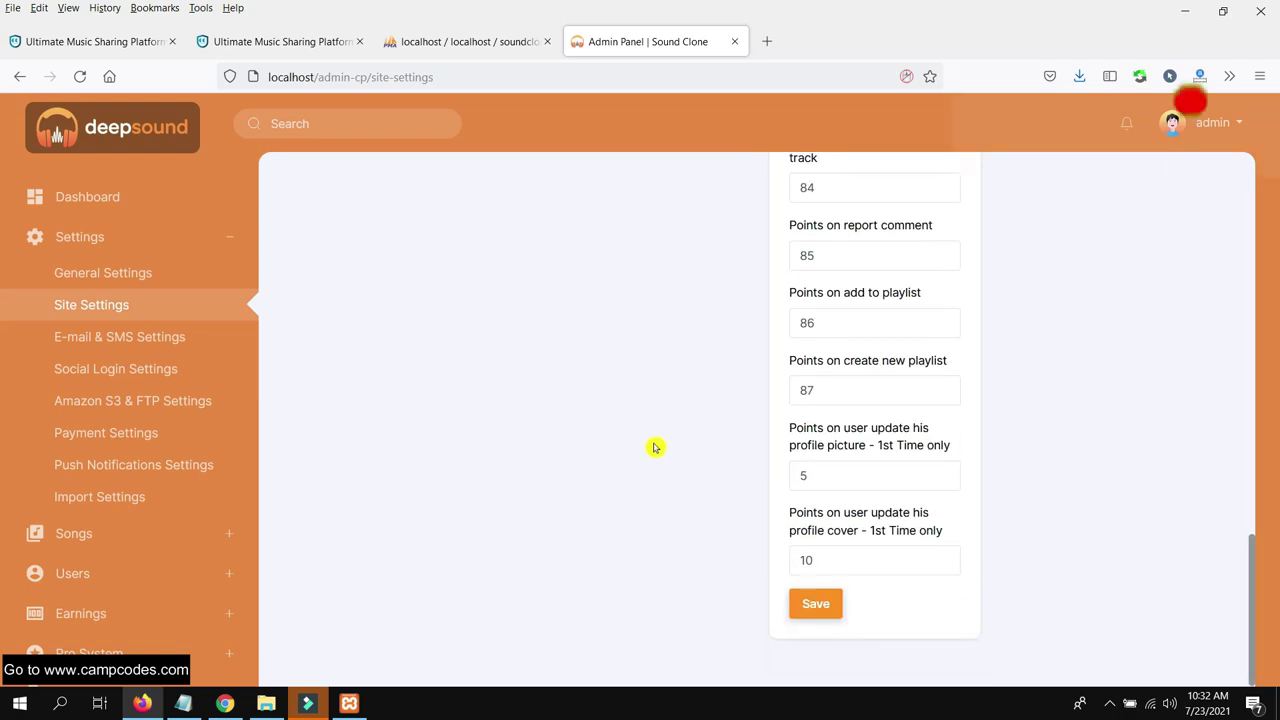
pyautogui.scroll(15, 654, 440)
pyautogui.scroll(-4, 660, 430)
pyautogui.scroll(3, 662, 428)
pyautogui.scroll(2, 1142, 358)
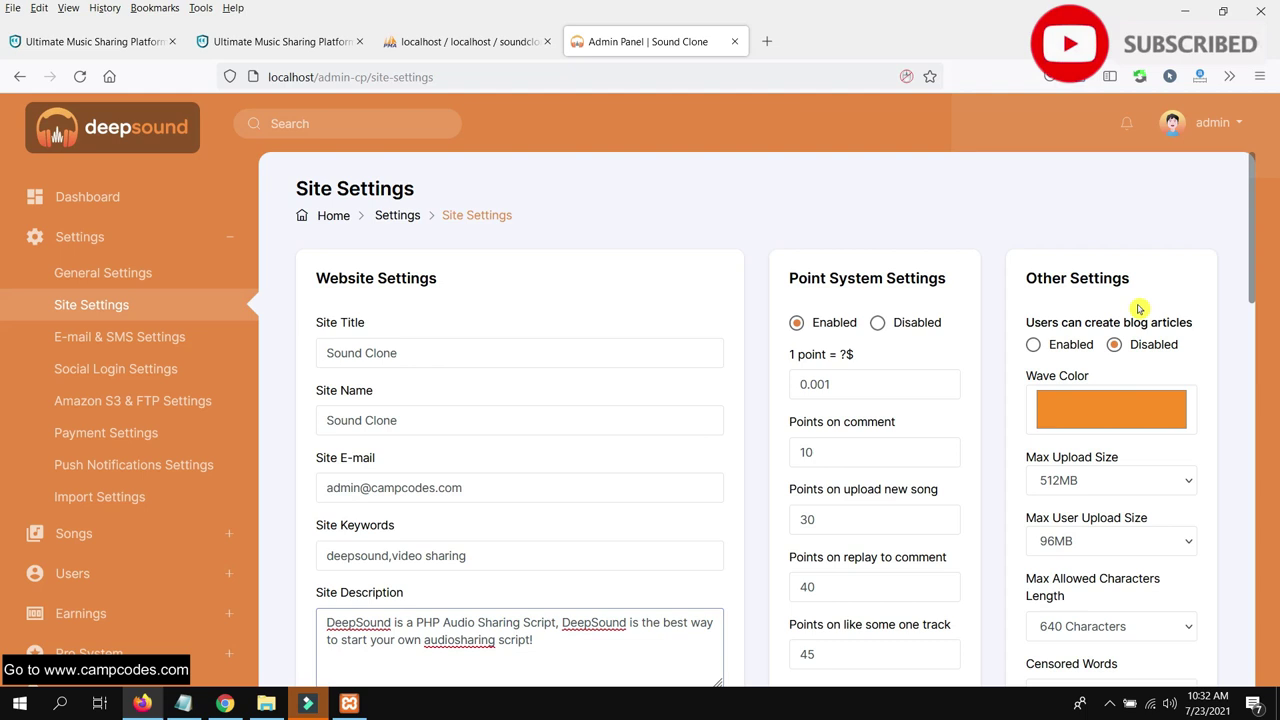
pyautogui.scroll(-2, 1140, 311)
pyautogui.click(1103, 372)
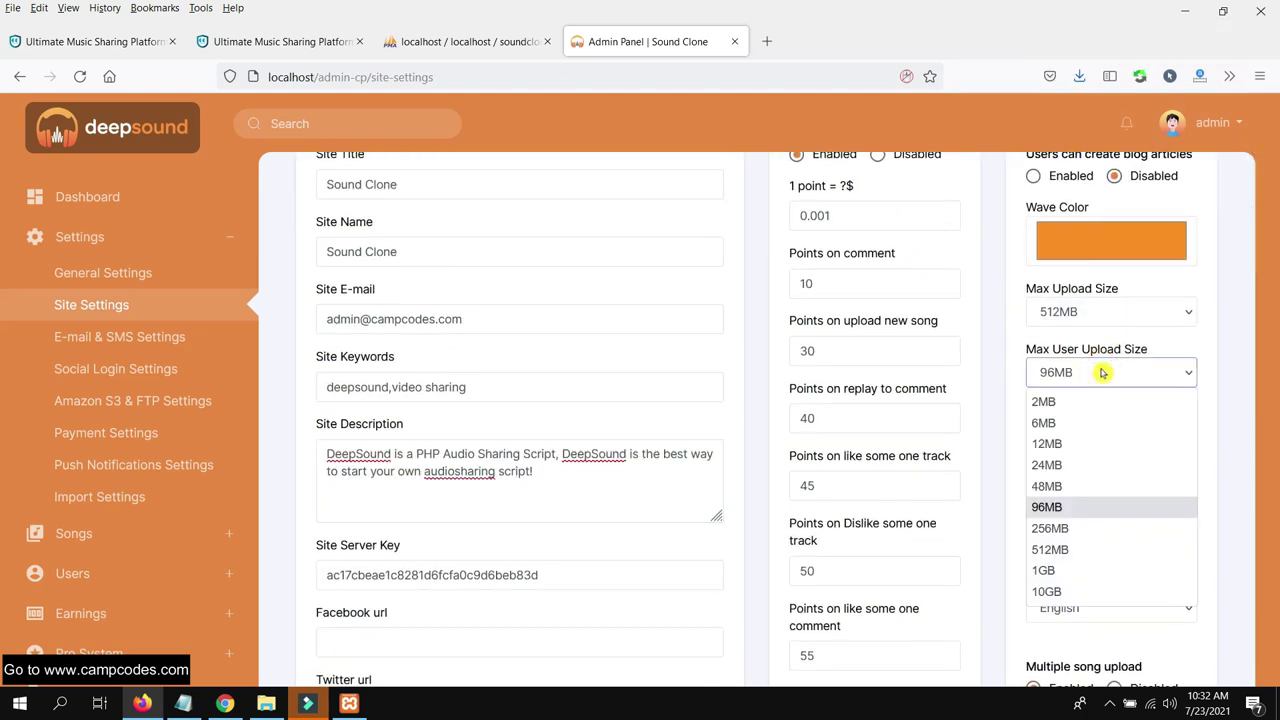
pyautogui.click(1103, 528)
pyautogui.scroll(-2, 1188, 448)
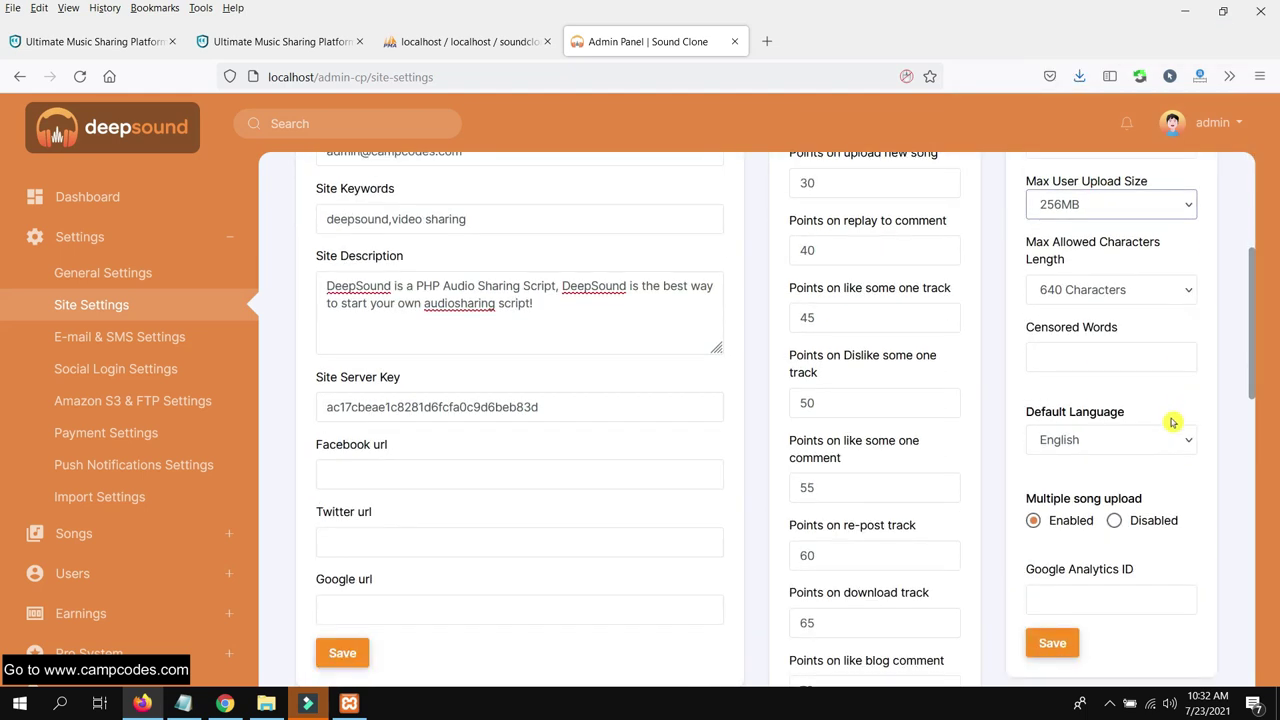
pyautogui.scroll(-5, 1165, 428)
pyautogui.scroll(3, 1094, 424)
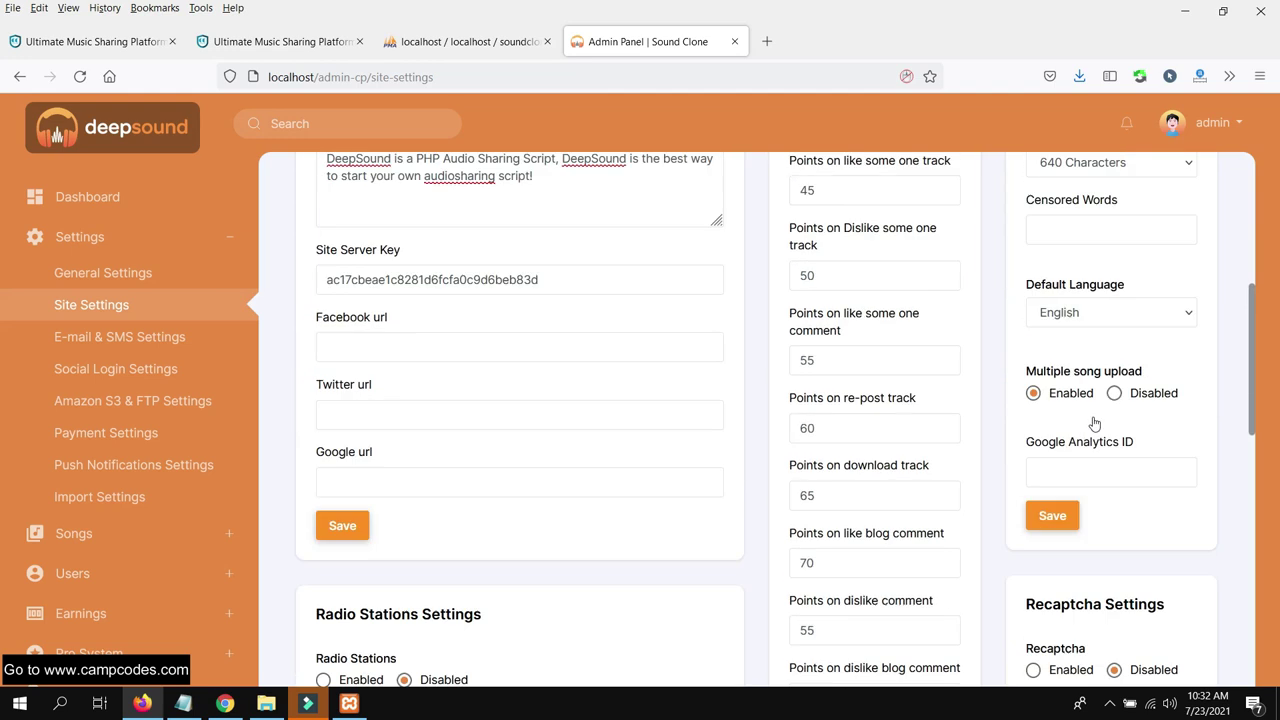
pyautogui.click(1078, 548)
# Scroll back up and go to the E-mail & SMS Settings page
pyautogui.scroll(2, 935, 440)
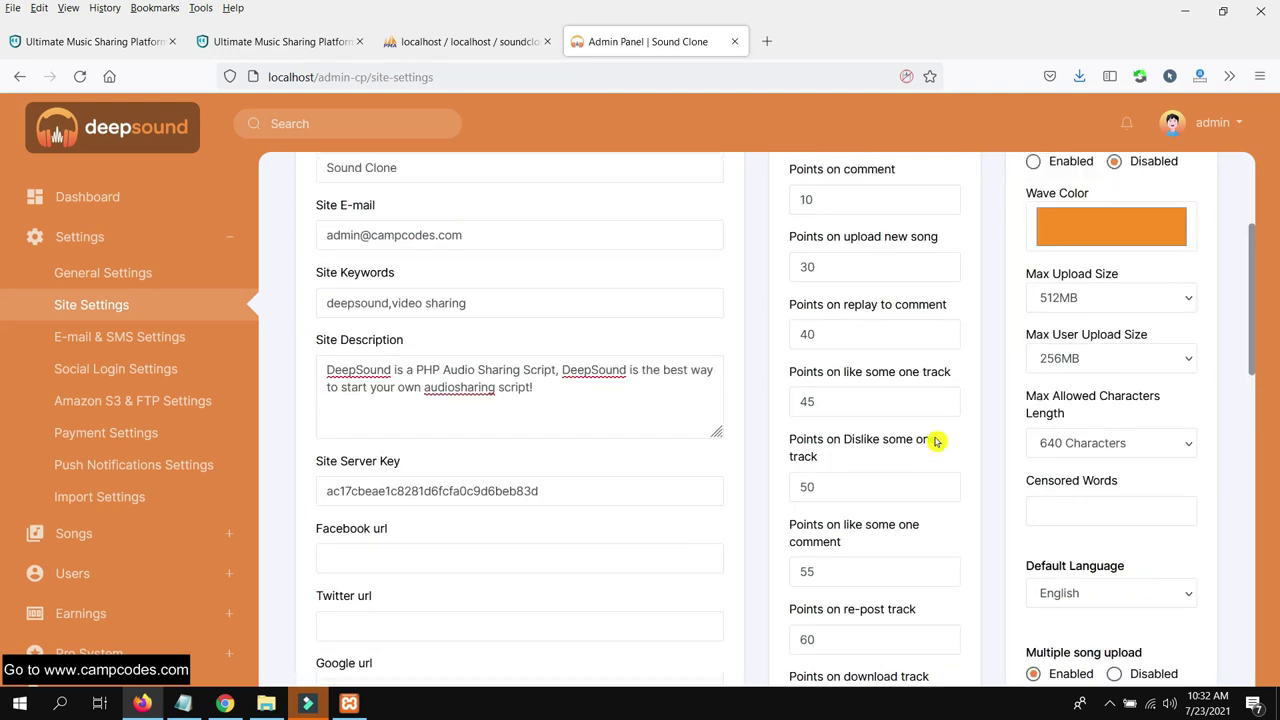
pyautogui.scroll(2, 935, 440)
pyautogui.click(126, 337)
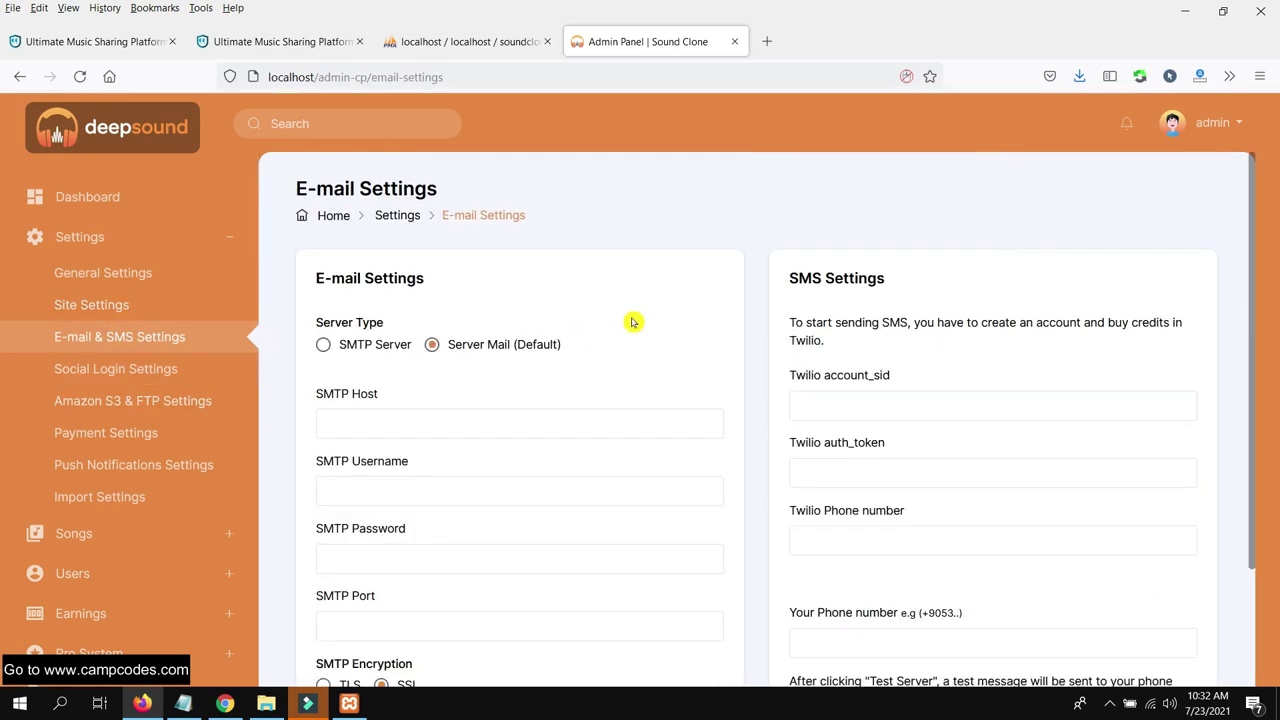
# Review the E-mail & SMS settings and the Social Login API Keys without changes
pyautogui.scroll(-2, 560, 350)
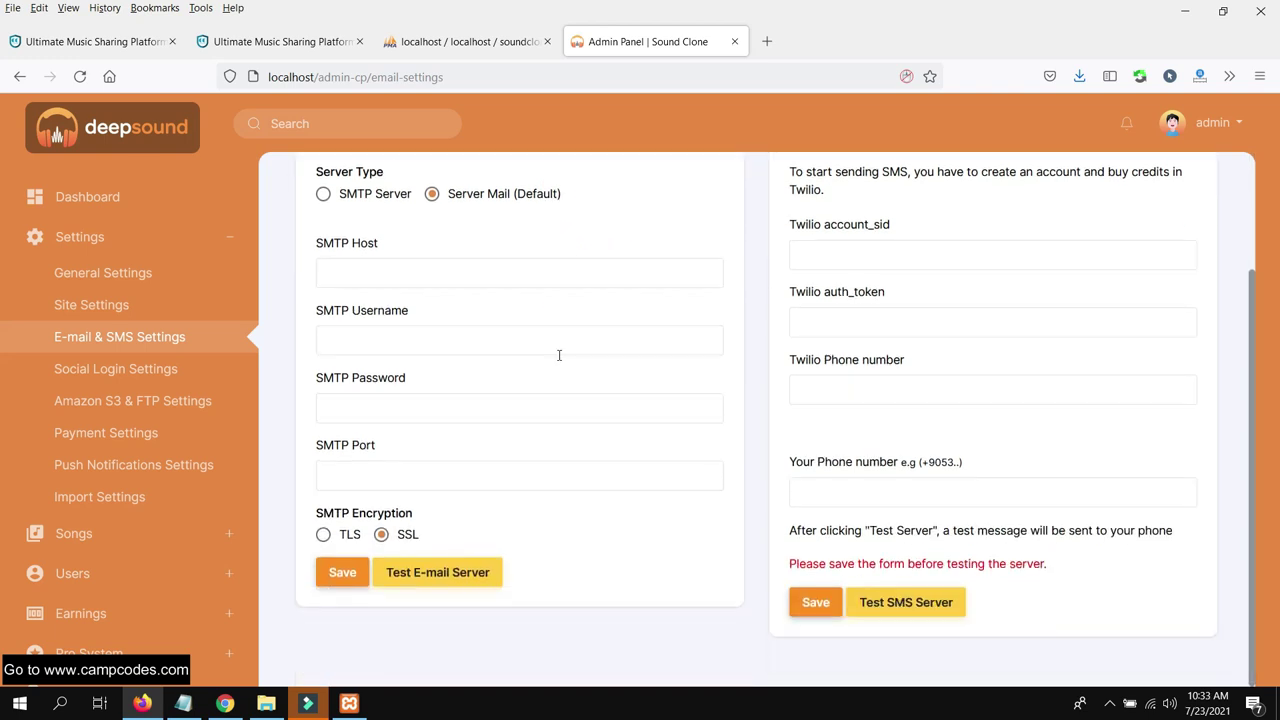
pyautogui.scroll(2, 563, 354)
pyautogui.scroll(-2, 943, 314)
pyautogui.scroll(2, 931, 320)
pyautogui.click(156, 383)
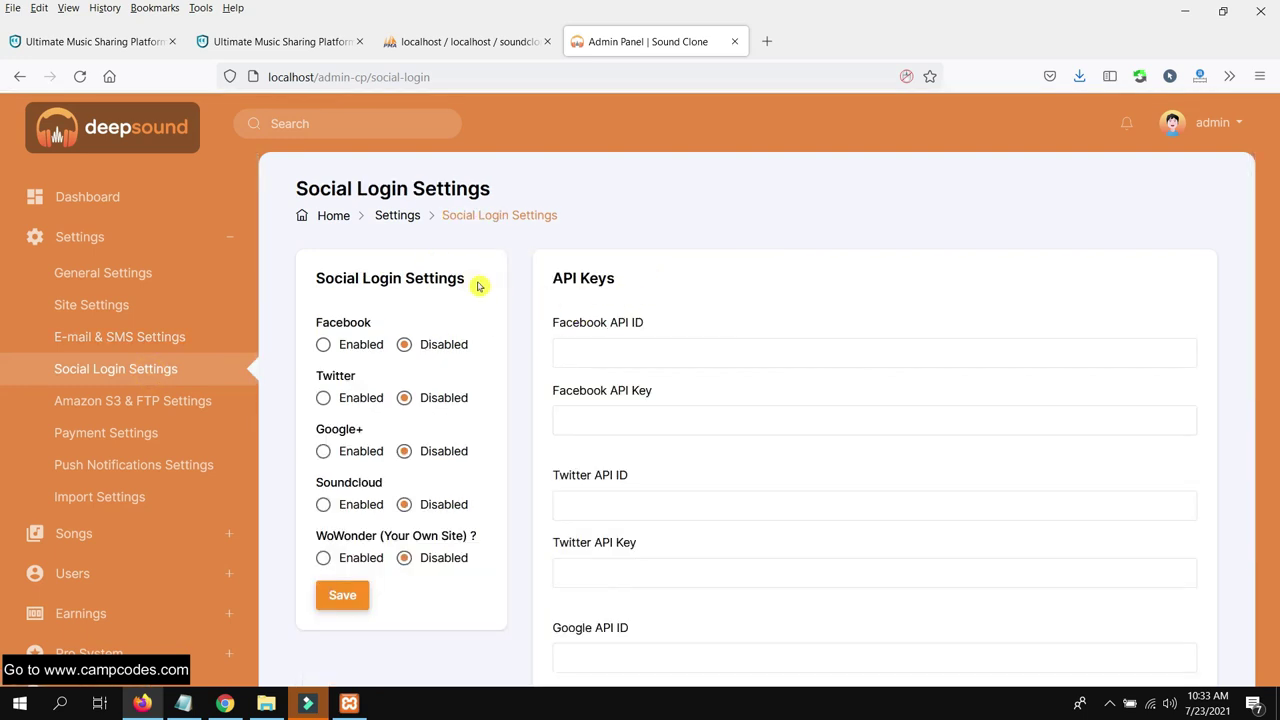
pyautogui.tripleClick(649, 287)
pyautogui.scroll(-5, 680, 340)
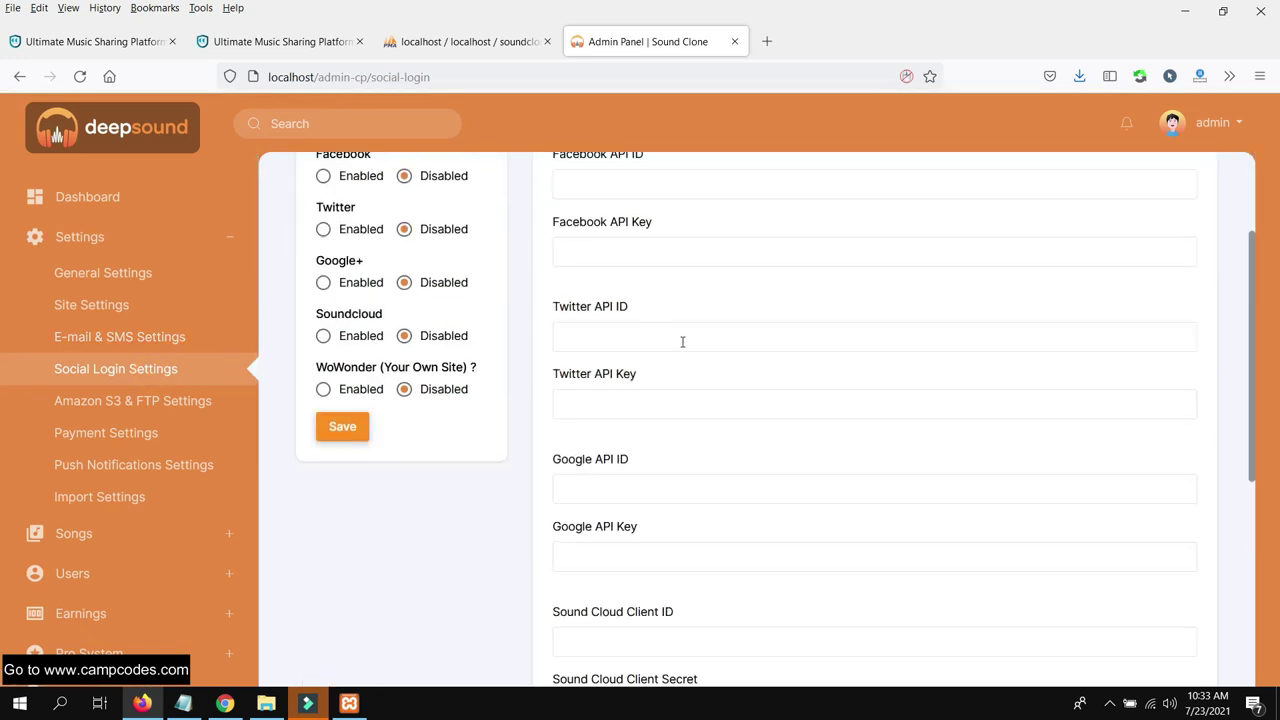
pyautogui.scroll(-4, 683, 348)
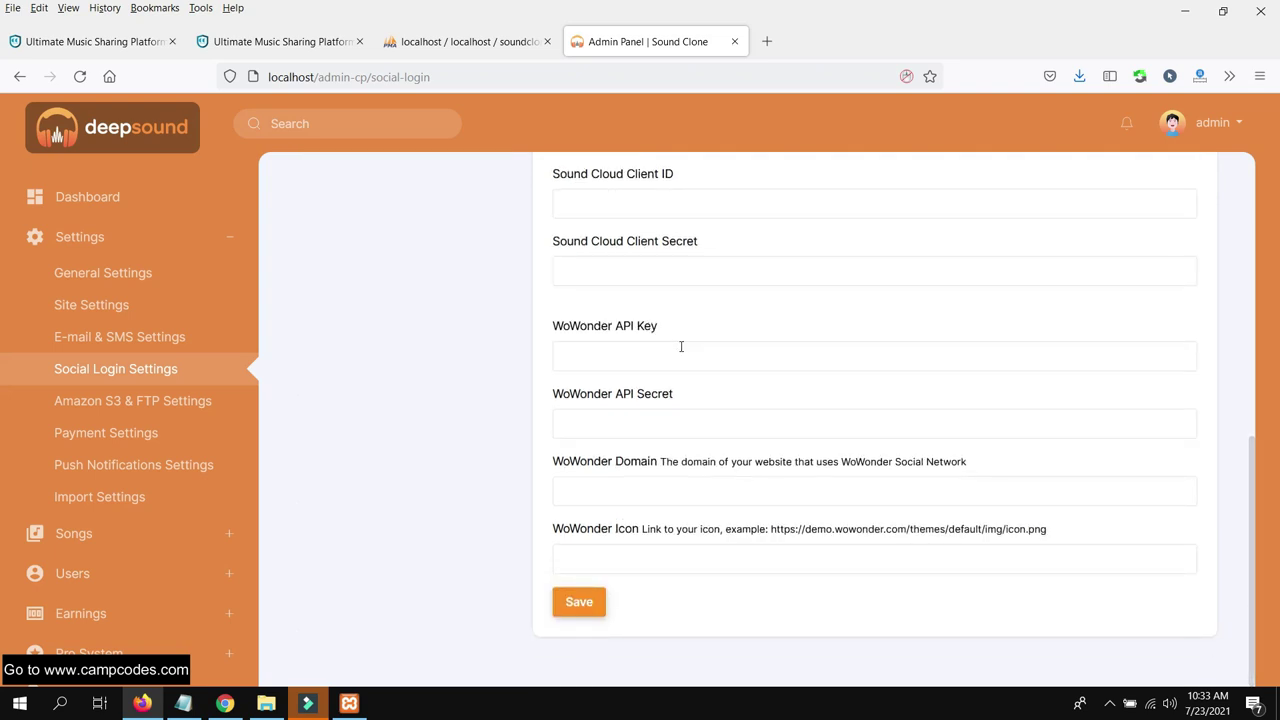
pyautogui.scroll(8, 677, 345)
# Review the Amazon S3 & FTP storage settings and their warning notice
pyautogui.click(150, 400)
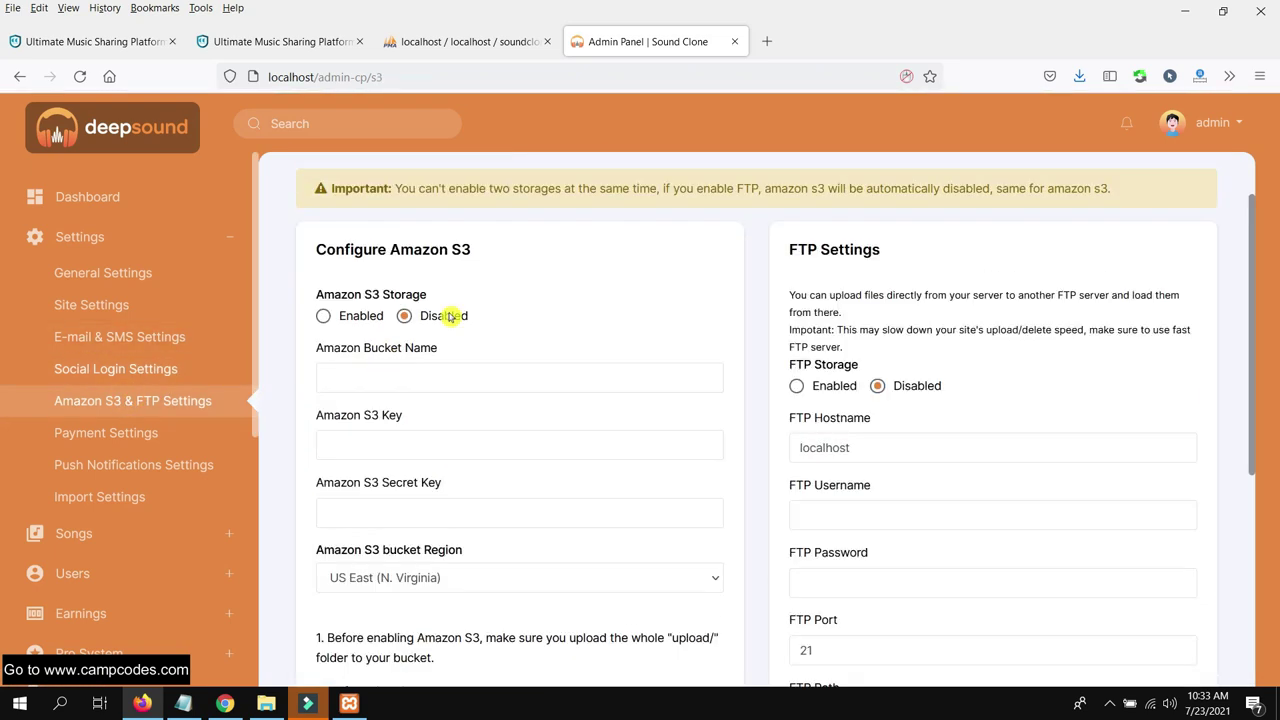
pyautogui.moveTo(390, 268); pyautogui.dragTo(610, 270)
pyautogui.click(683, 275)
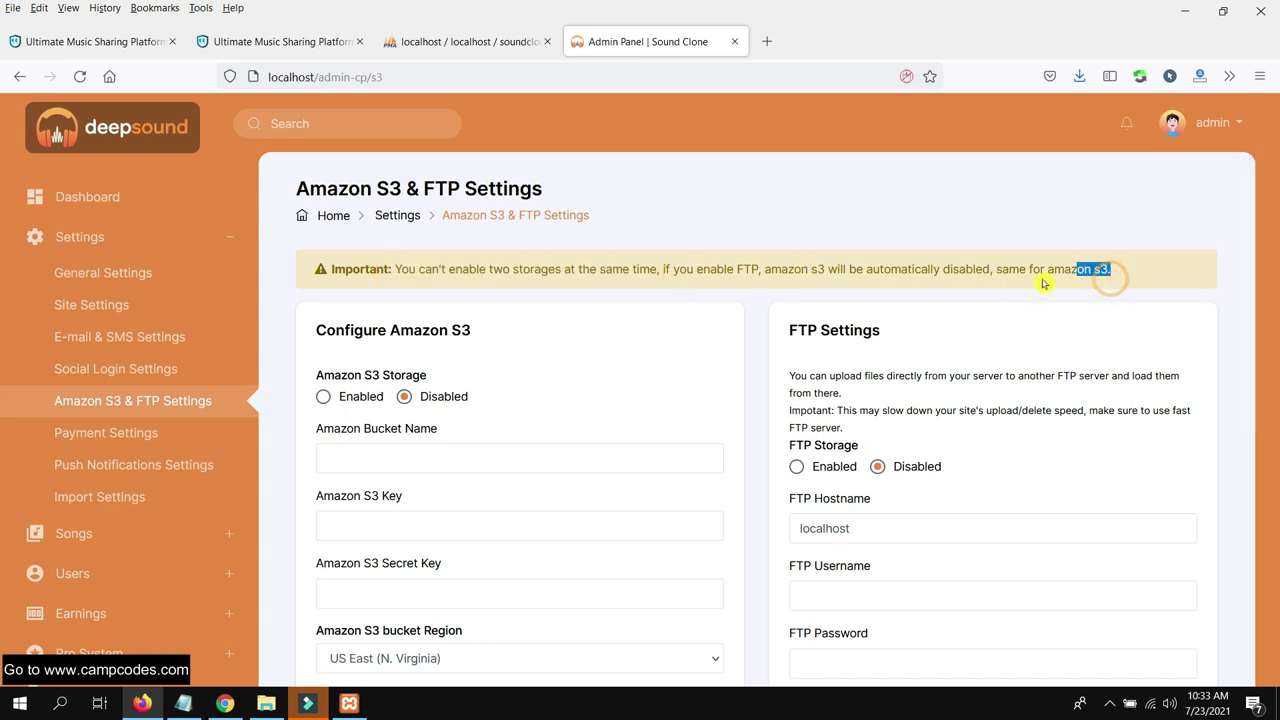
pyautogui.scroll(-5, 632, 295)
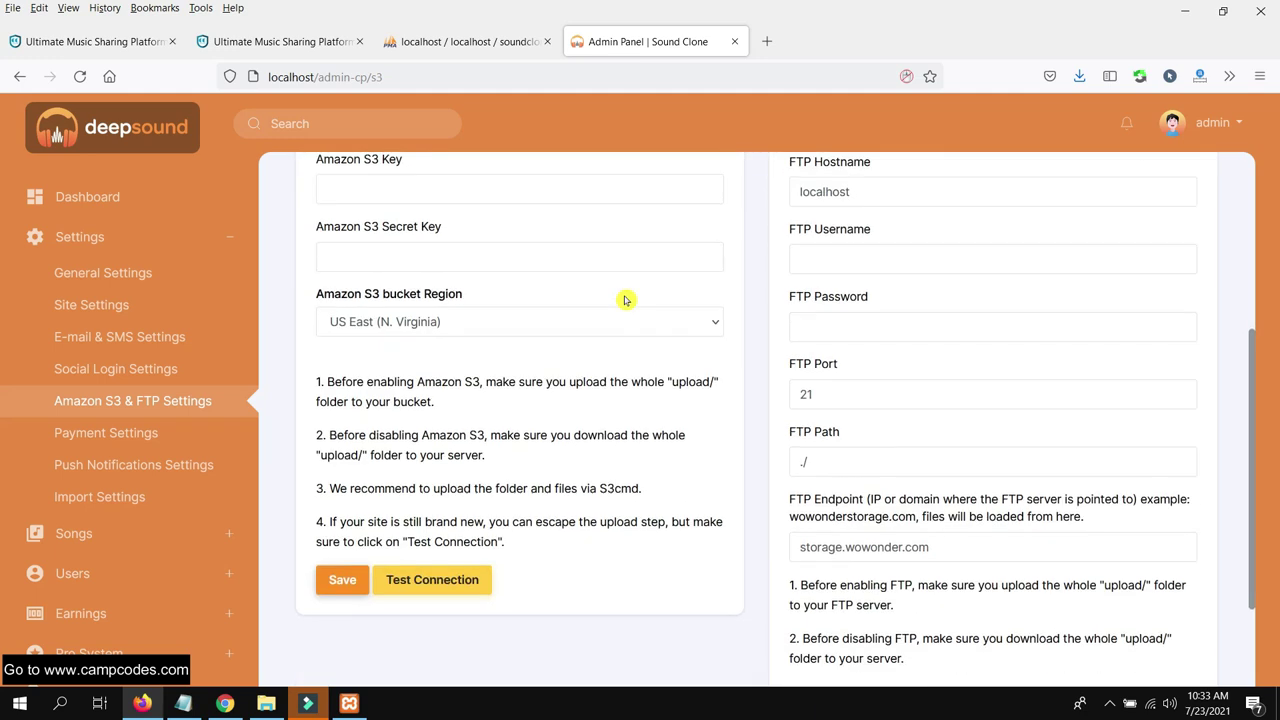
pyautogui.scroll(2, 625, 297)
# Review Payment Settings: advertisements, Stripe and PayPal enabled, PayPal in SandBox mode
pyautogui.click(105, 432)
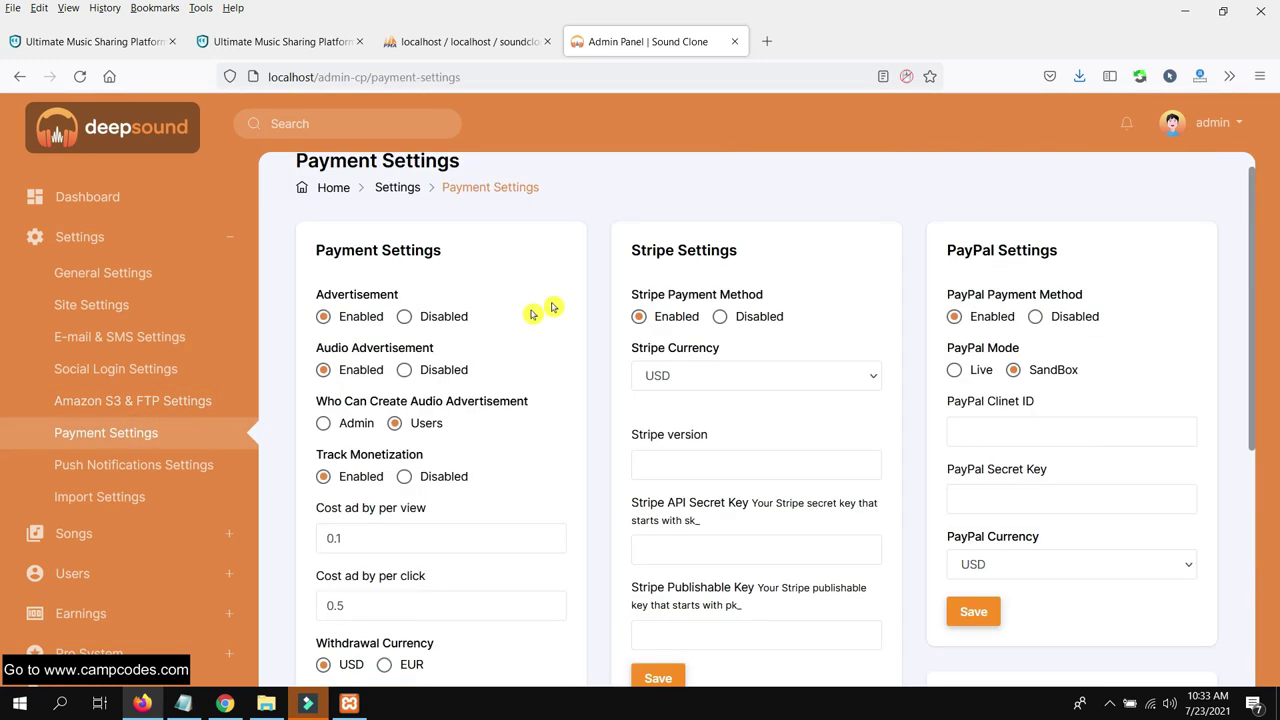
pyautogui.scroll(-5, 561, 305)
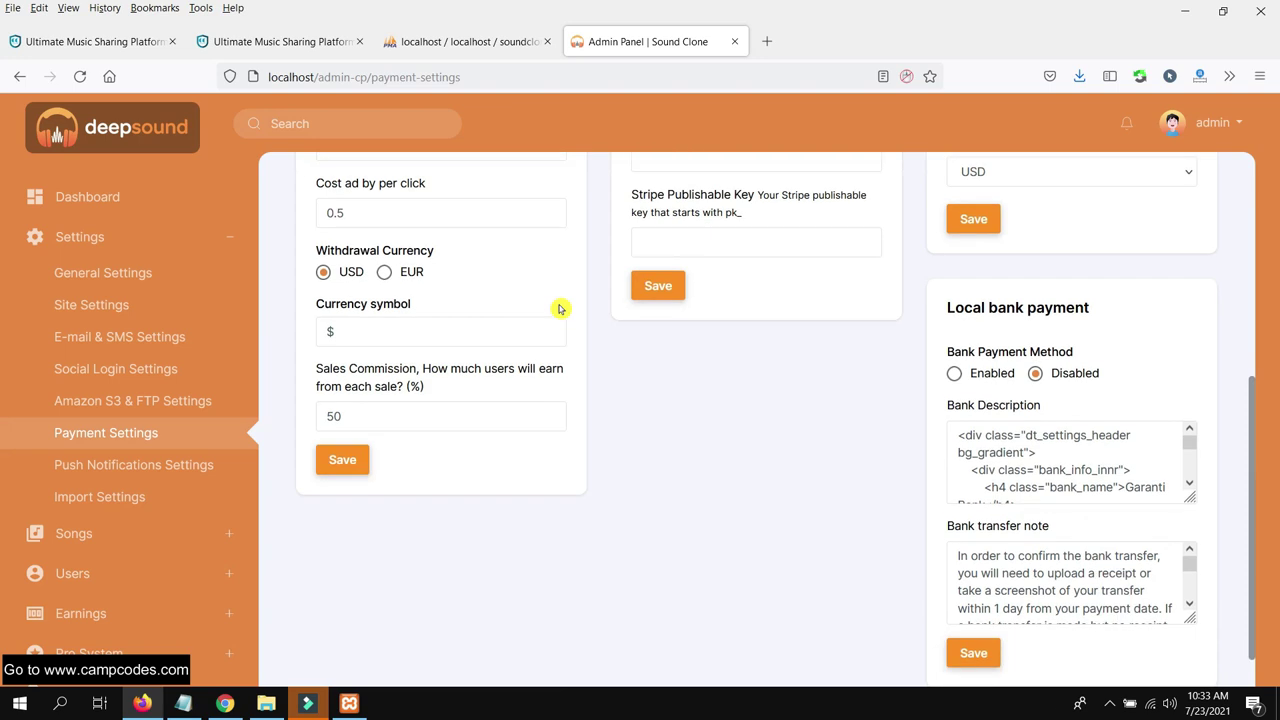
pyautogui.scroll(5, 560, 309)
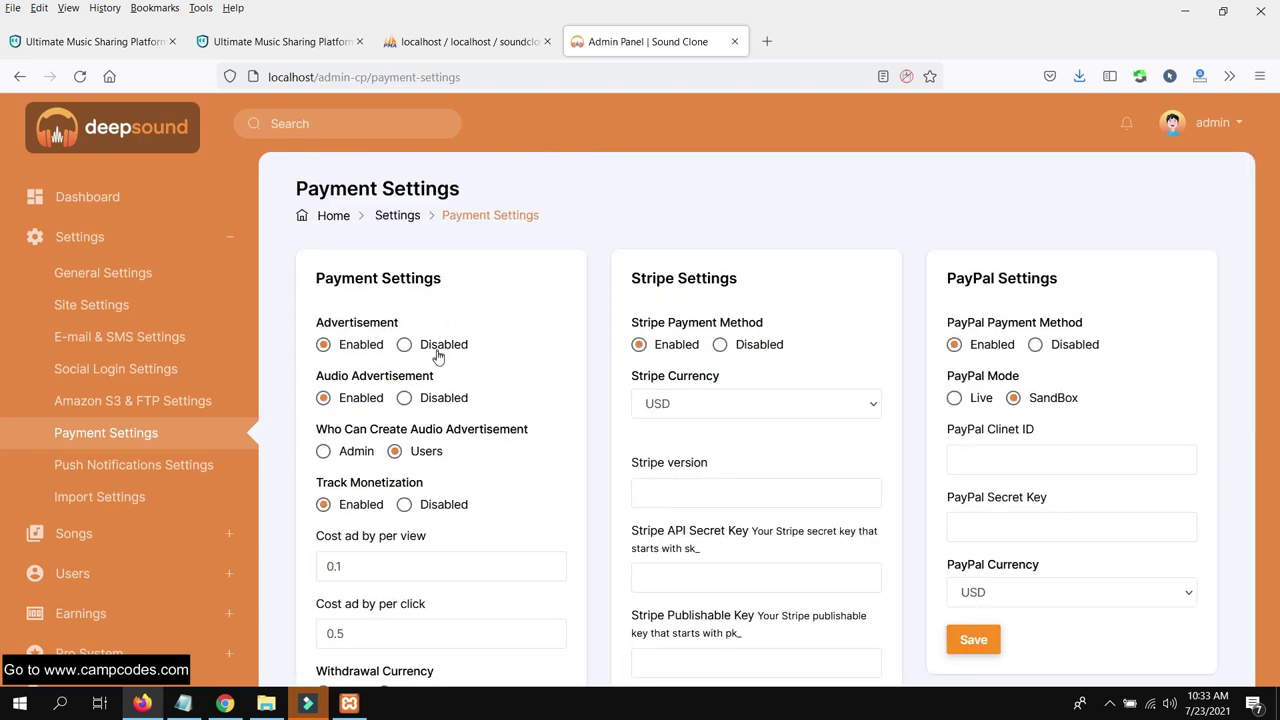
pyautogui.scroll(-3, 410, 380)
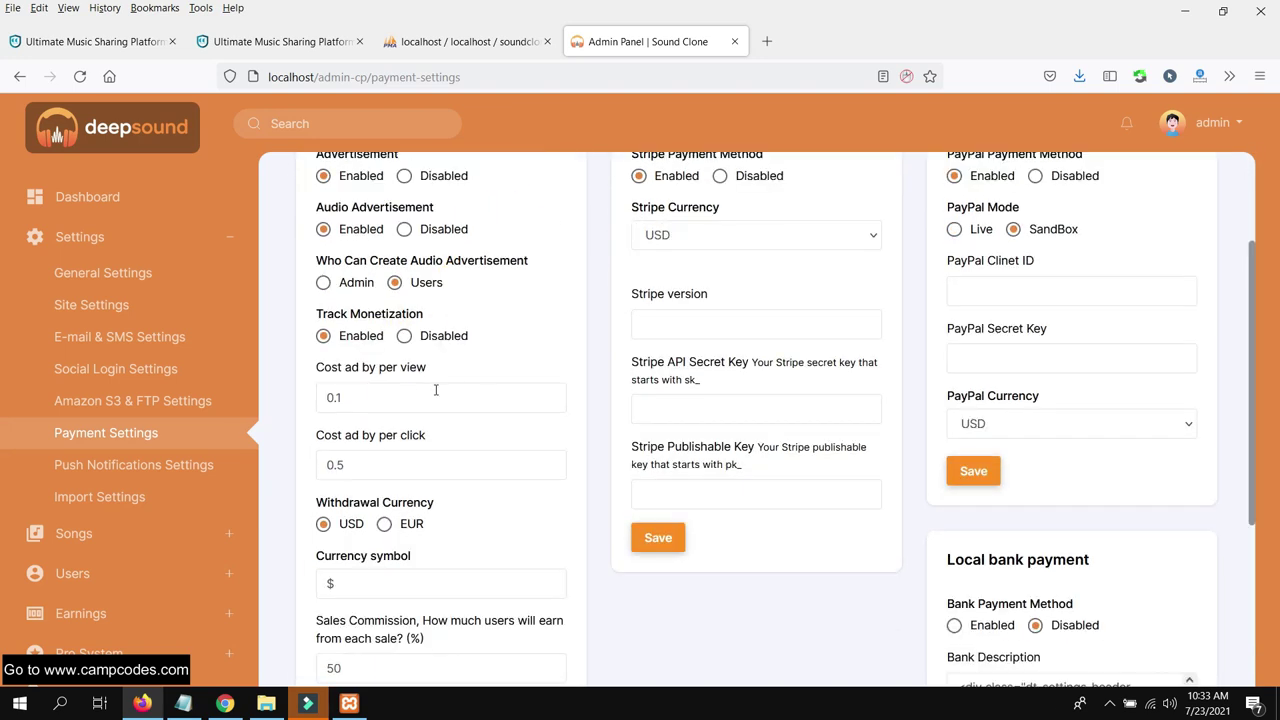
pyautogui.scroll(-3, 410, 396)
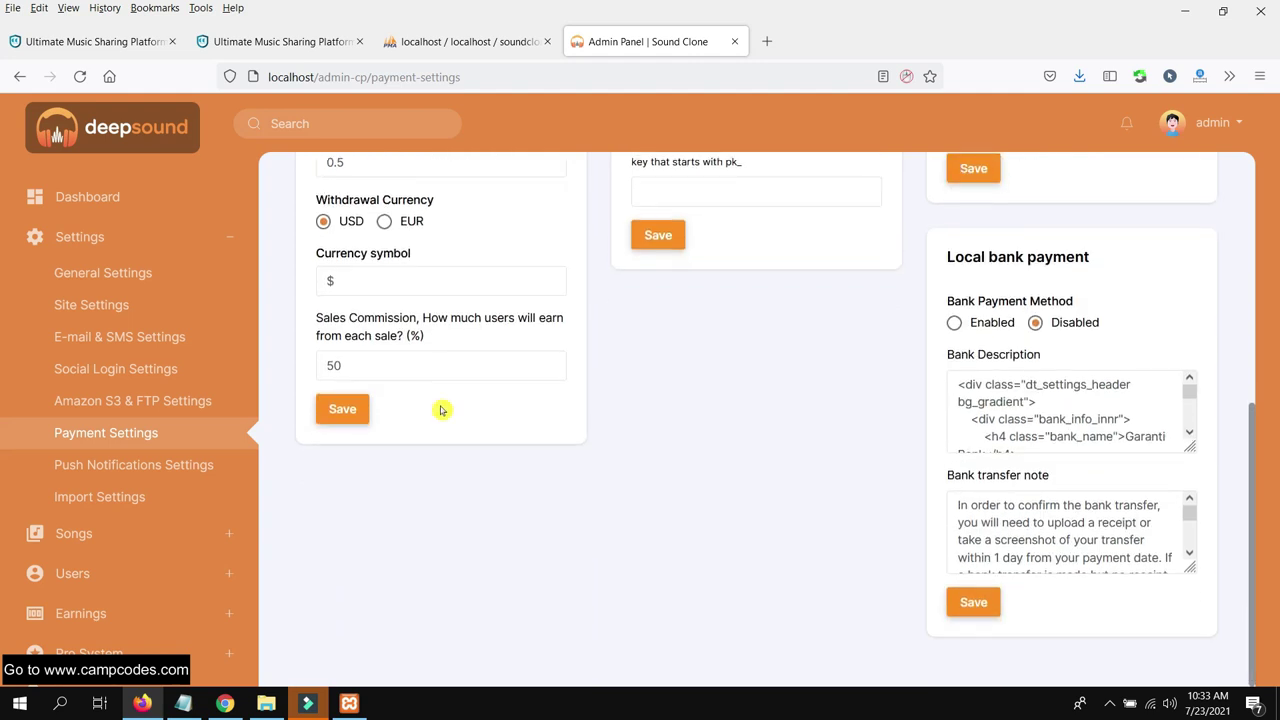
# Look over Push Notifications and Import Settings, then expand Songs in the sidebar
pyautogui.click(195, 462)
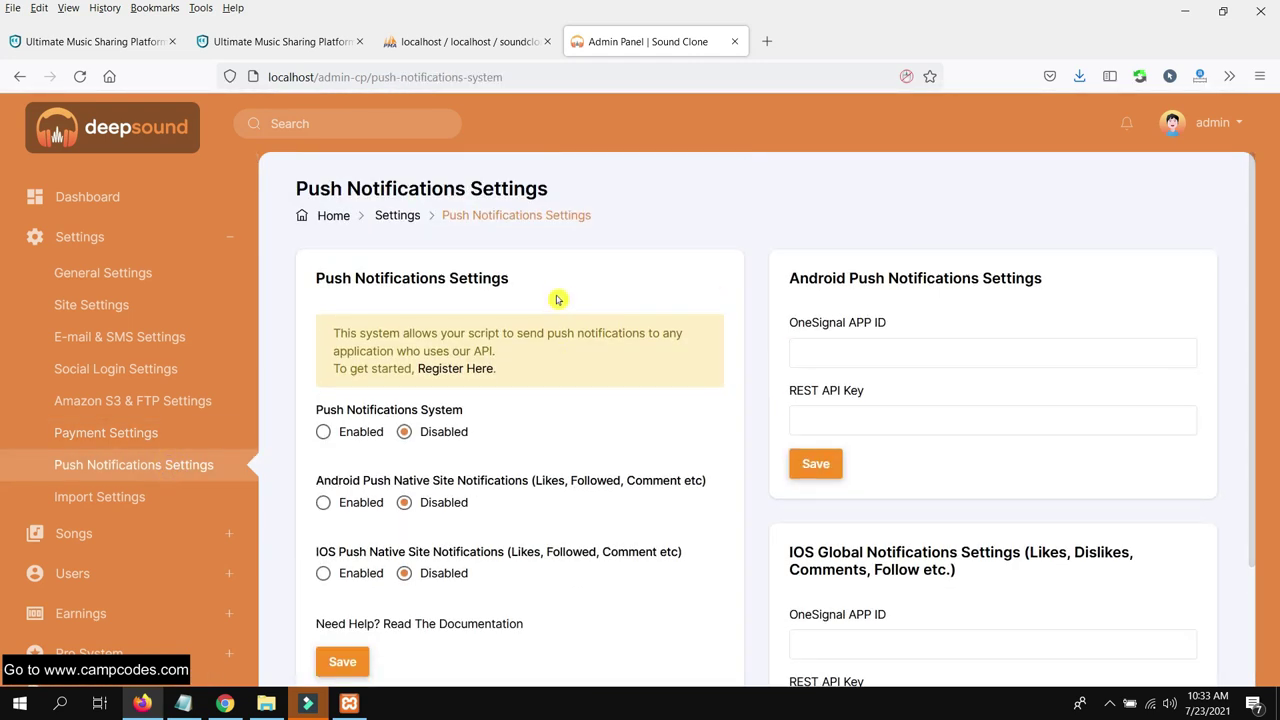
pyautogui.scroll(-2, 558, 277)
pyautogui.scroll(2, 558, 282)
pyautogui.scroll(-2, 558, 284)
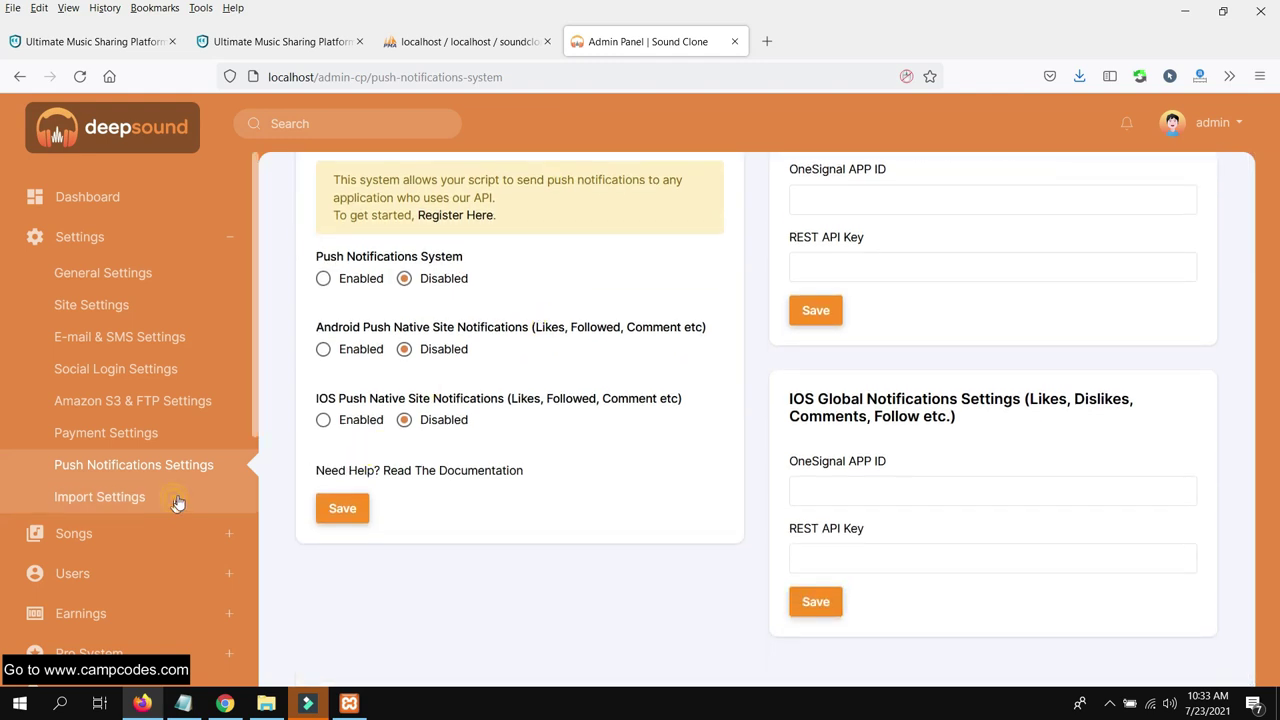
pyautogui.click(175, 502)
pyautogui.scroll(-2, 574, 268)
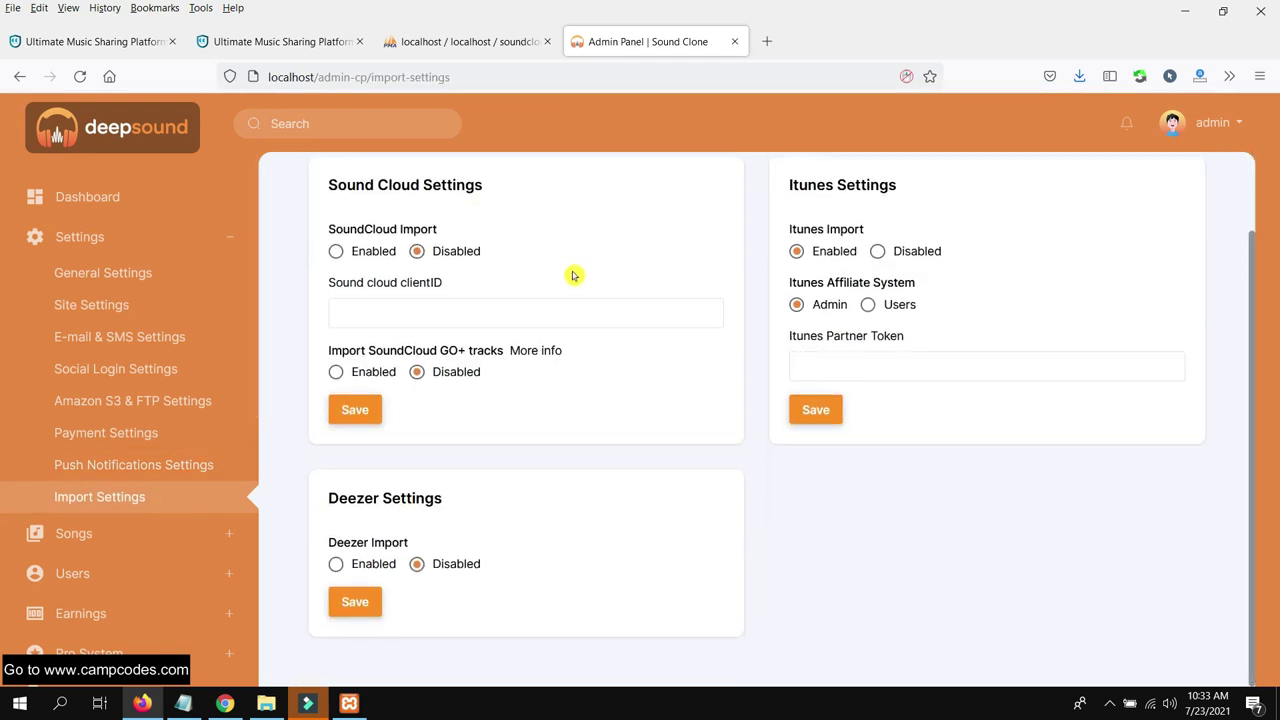
pyautogui.click(72, 535)
# Open Manage Categories and start a new category
pyautogui.click(149, 314)
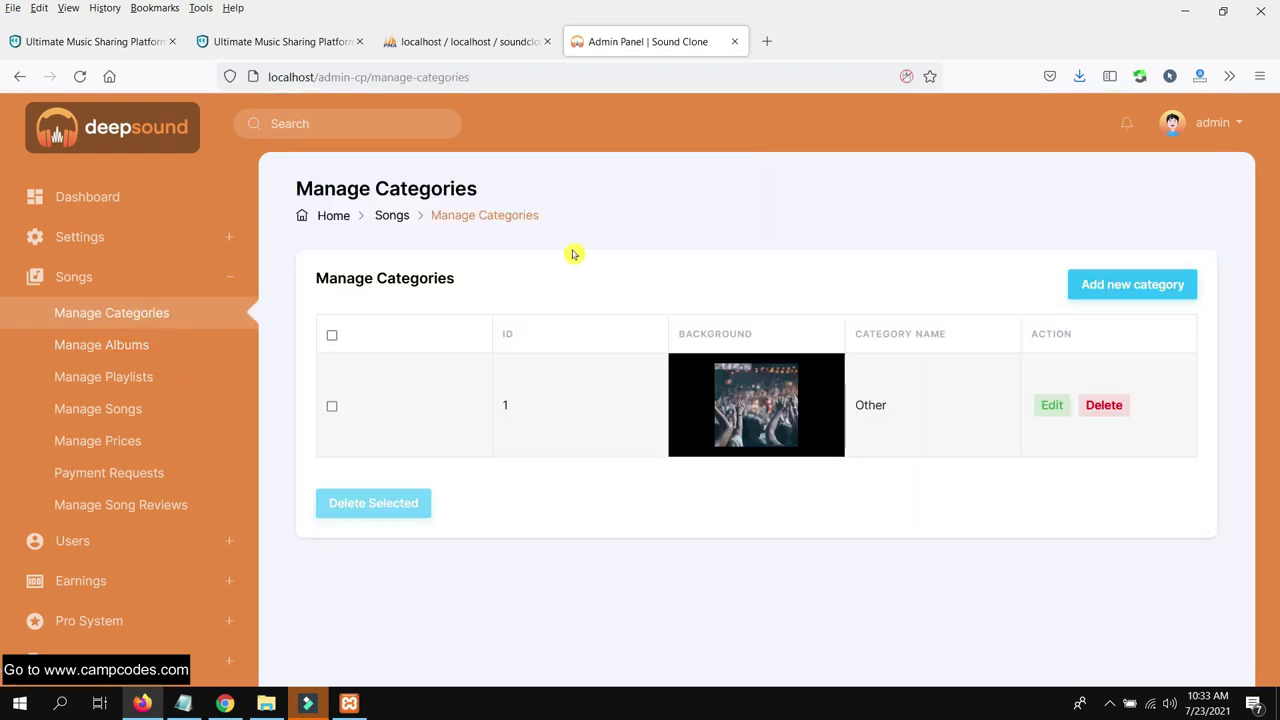
pyautogui.click(1140, 286)
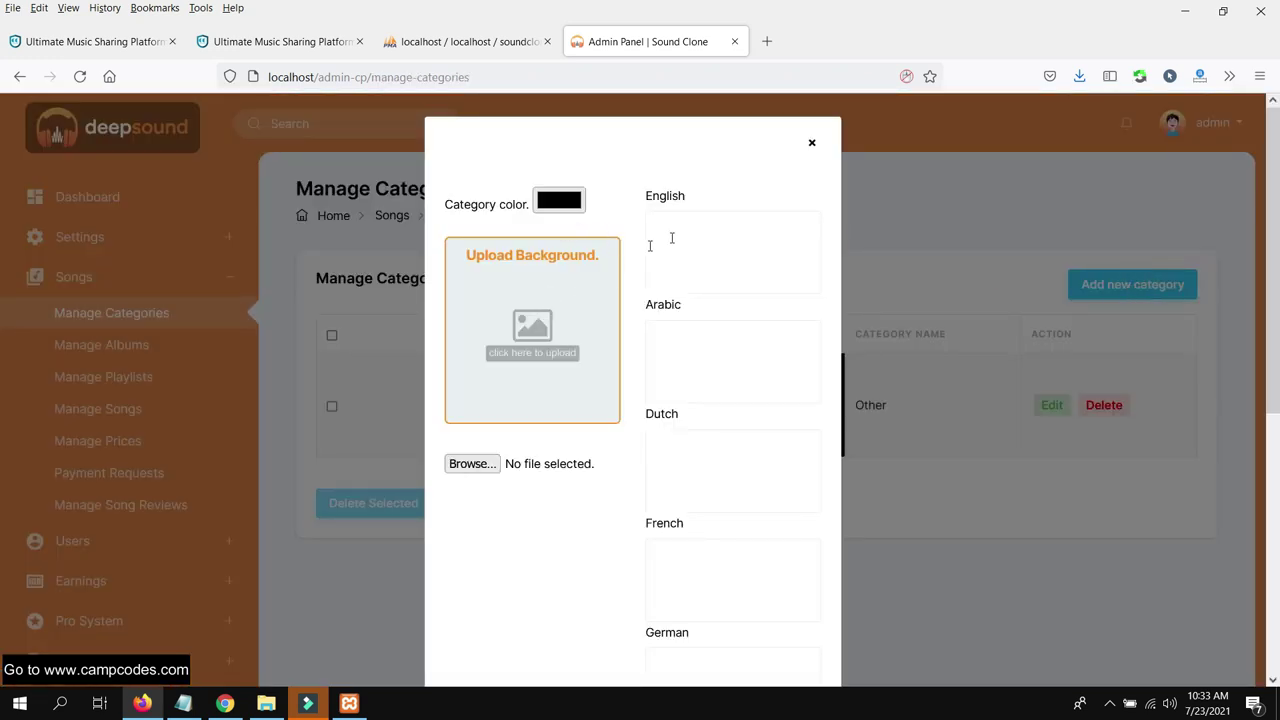
pyautogui.scroll(-5, 728, 275)
pyautogui.scroll(5, 709, 343)
# Name the new category Pop, copying it into every language name field
pyautogui.rightClick(677, 225)
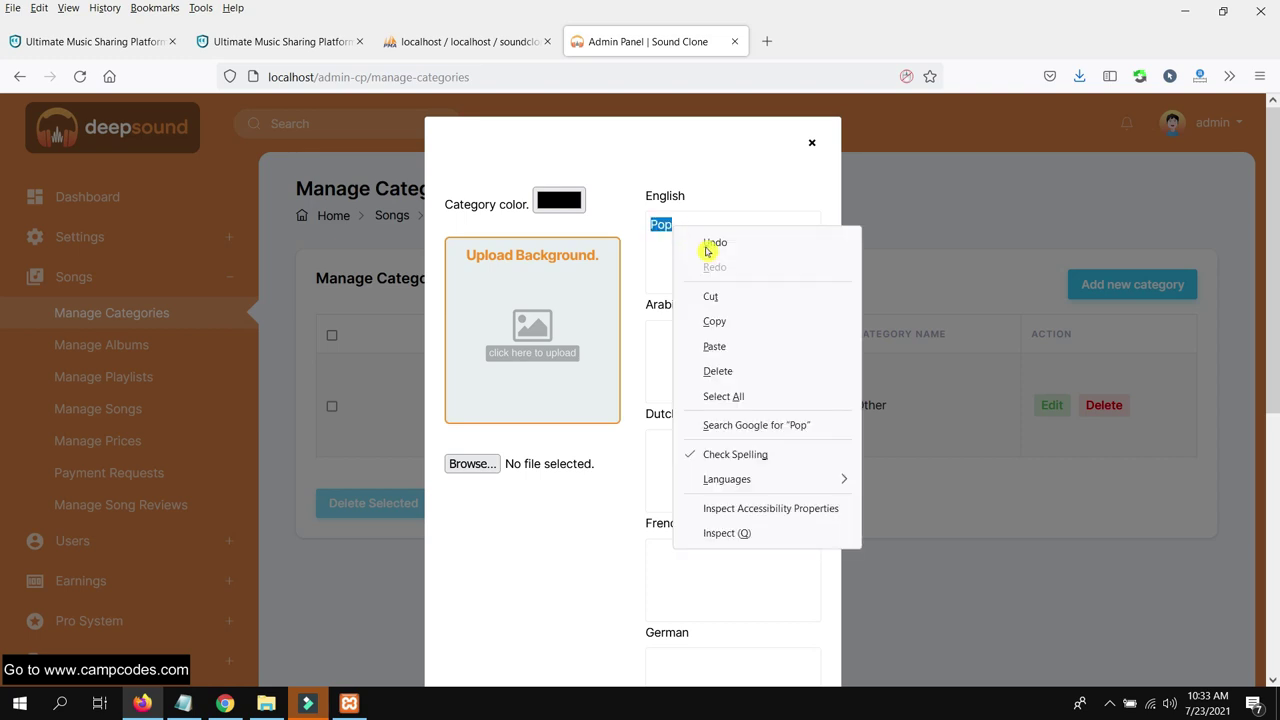
pyautogui.click(737, 323)
pyautogui.click(701, 340)
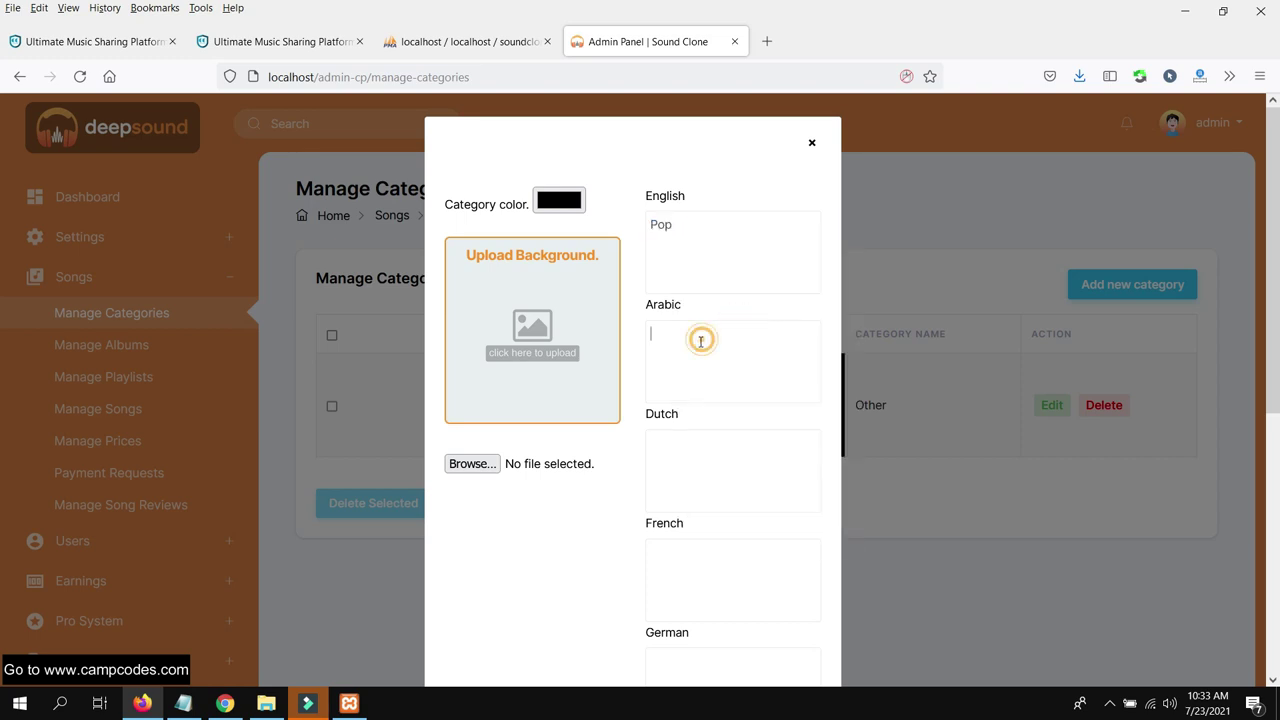
pyautogui.hotkey('ctrl', 'v')
pyautogui.scroll(-3, 720, 520)
pyautogui.click(709, 434)
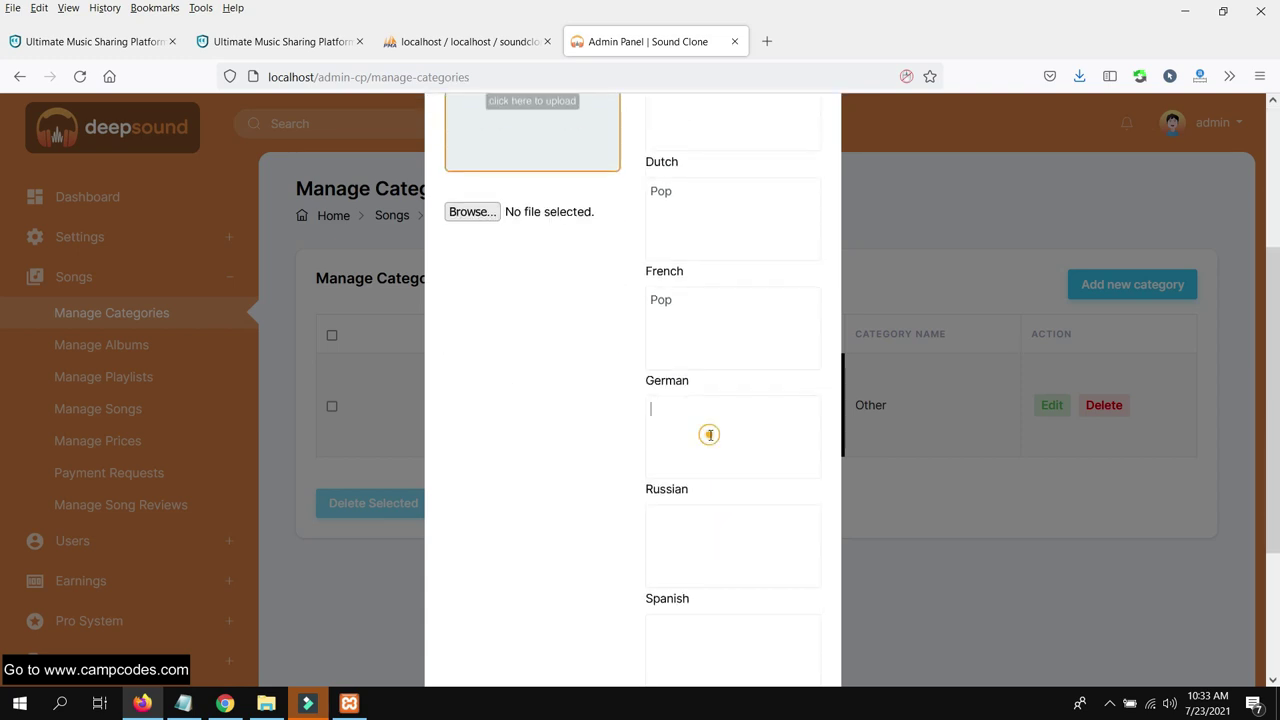
pyautogui.hotkey('ctrl', 'v')
pyautogui.scroll(-2, 700, 518)
pyautogui.click(711, 461)
pyautogui.click(682, 575)
pyautogui.hotkey('ctrl', 'v')
pyautogui.scroll(-1, 754, 441)
pyautogui.scroll(5, 754, 440)
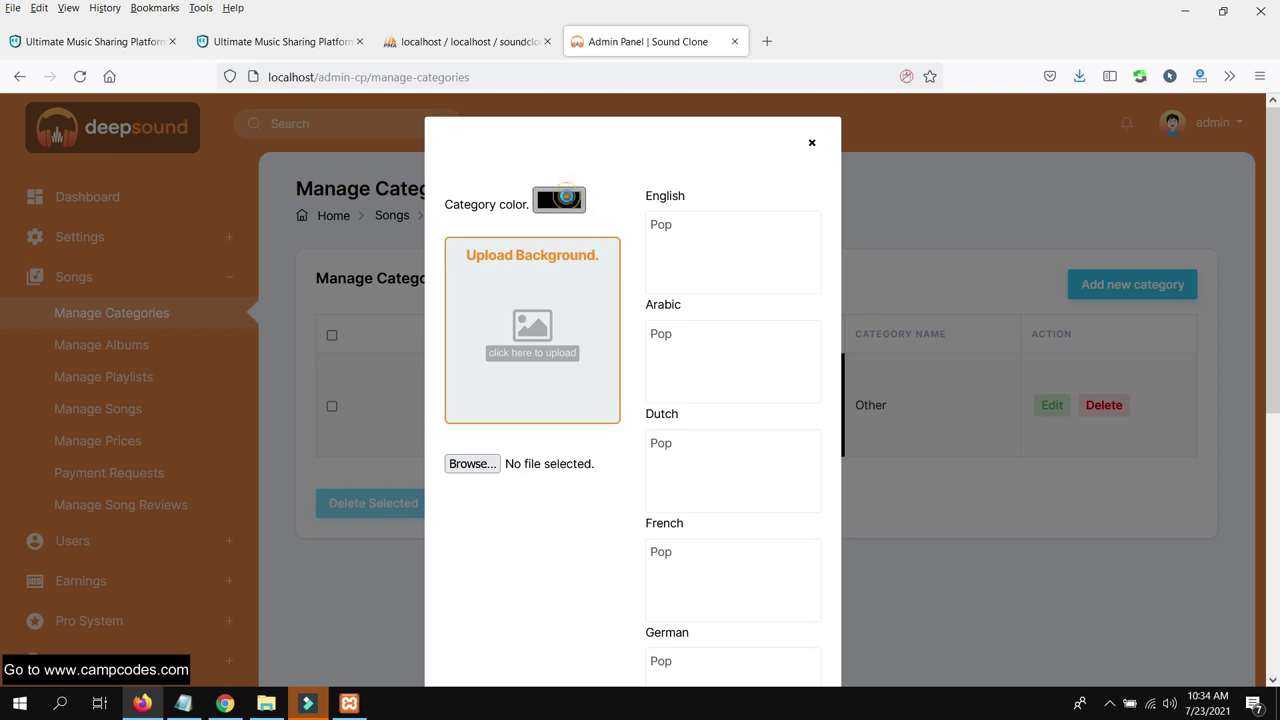
# Give the Pop category a pink colour and the logo1.jpg background, then save it
pyautogui.click(562, 199)
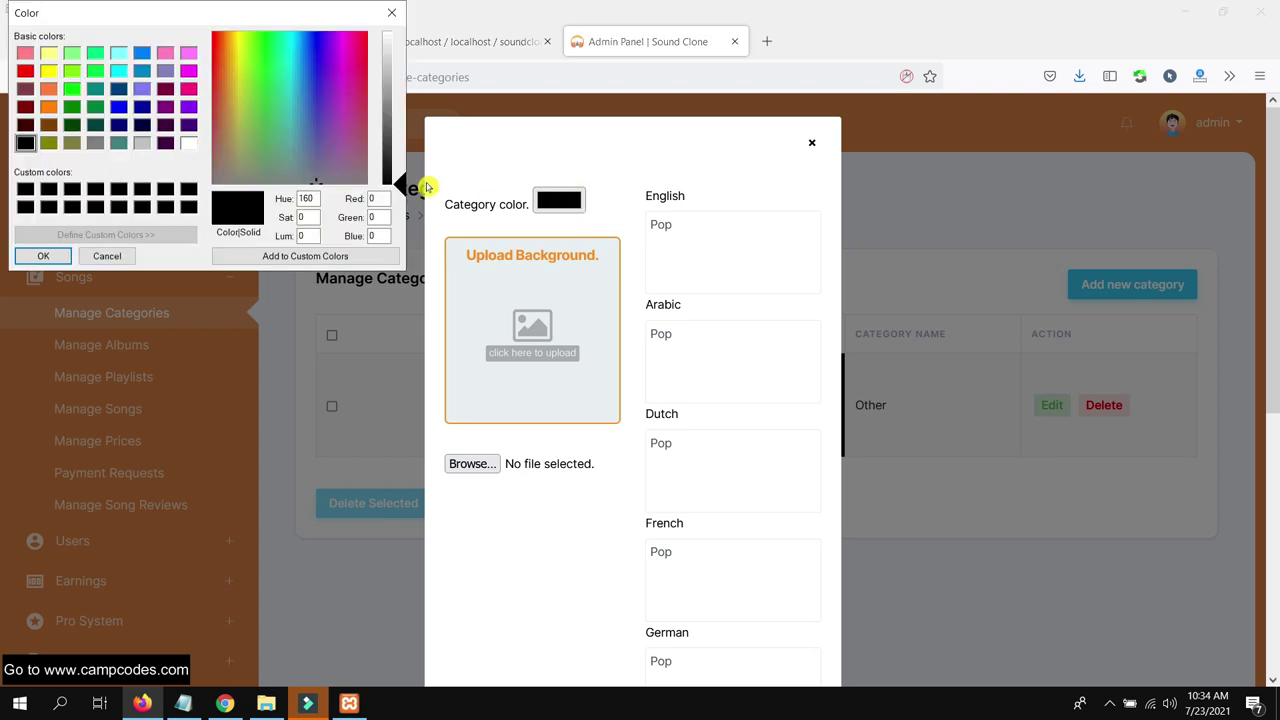
pyautogui.click(189, 54)
pyautogui.click(30, 256)
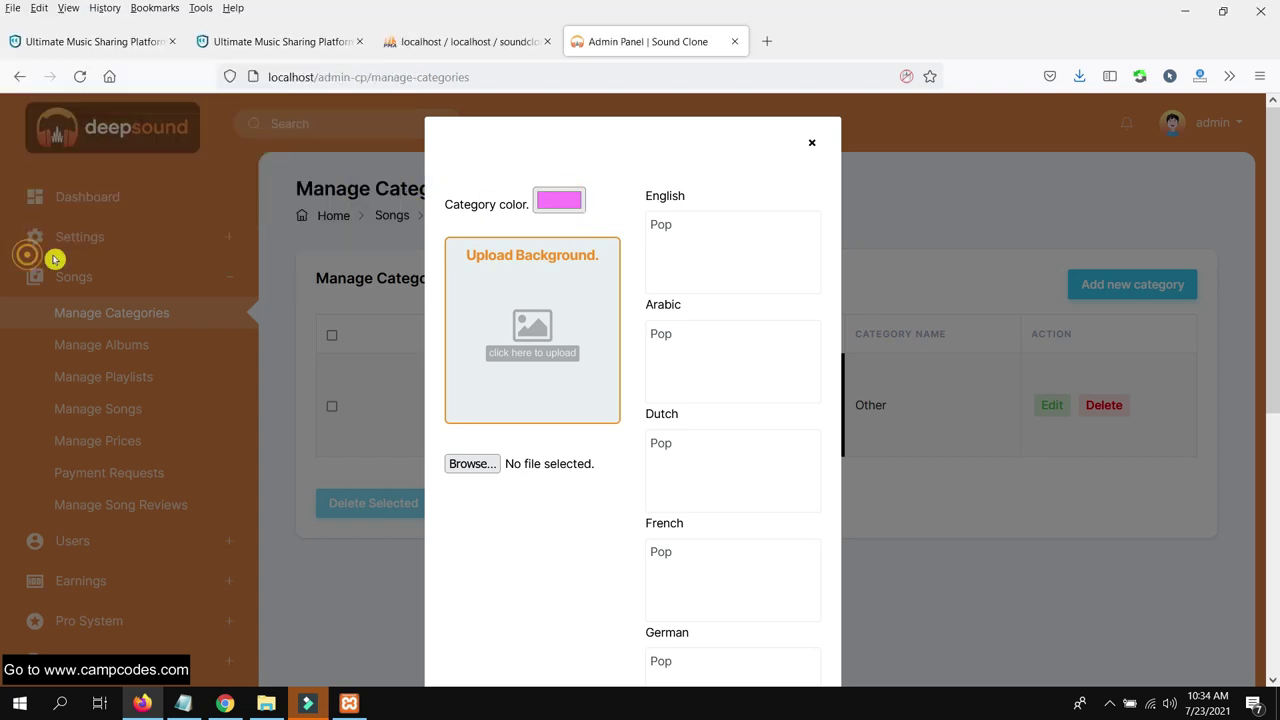
pyautogui.click(539, 342)
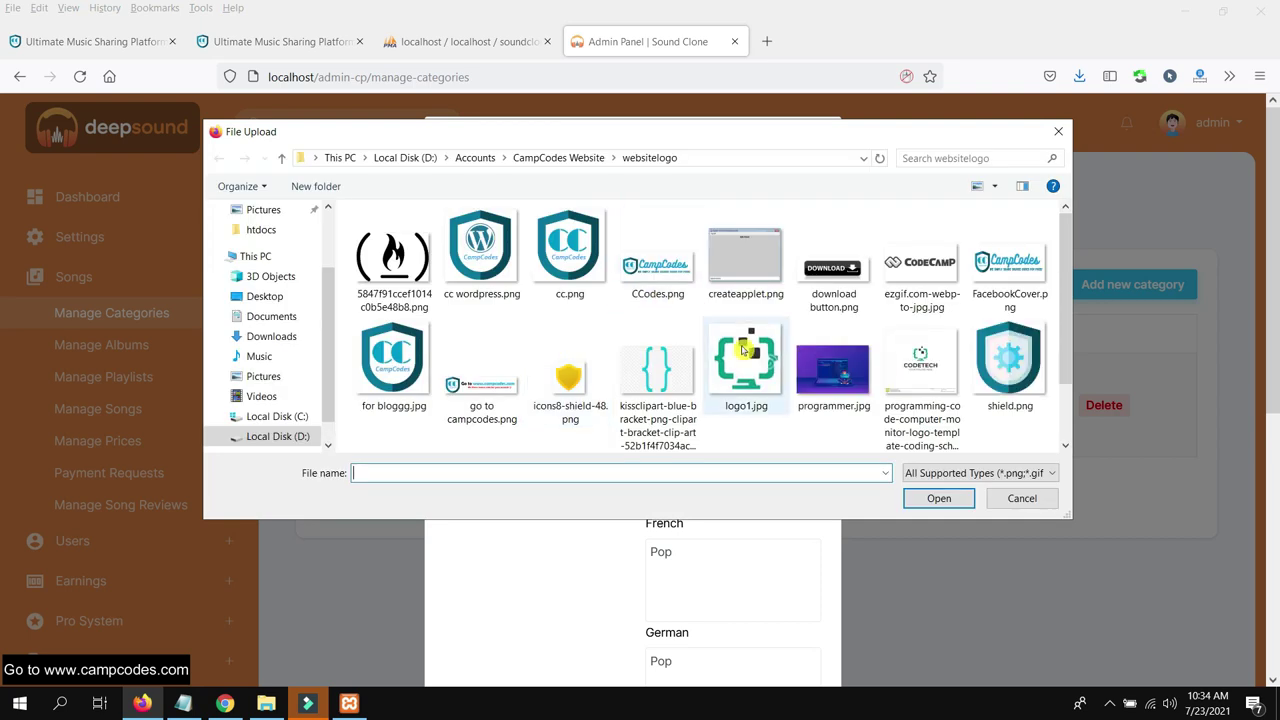
pyautogui.doubleClick(750, 358)
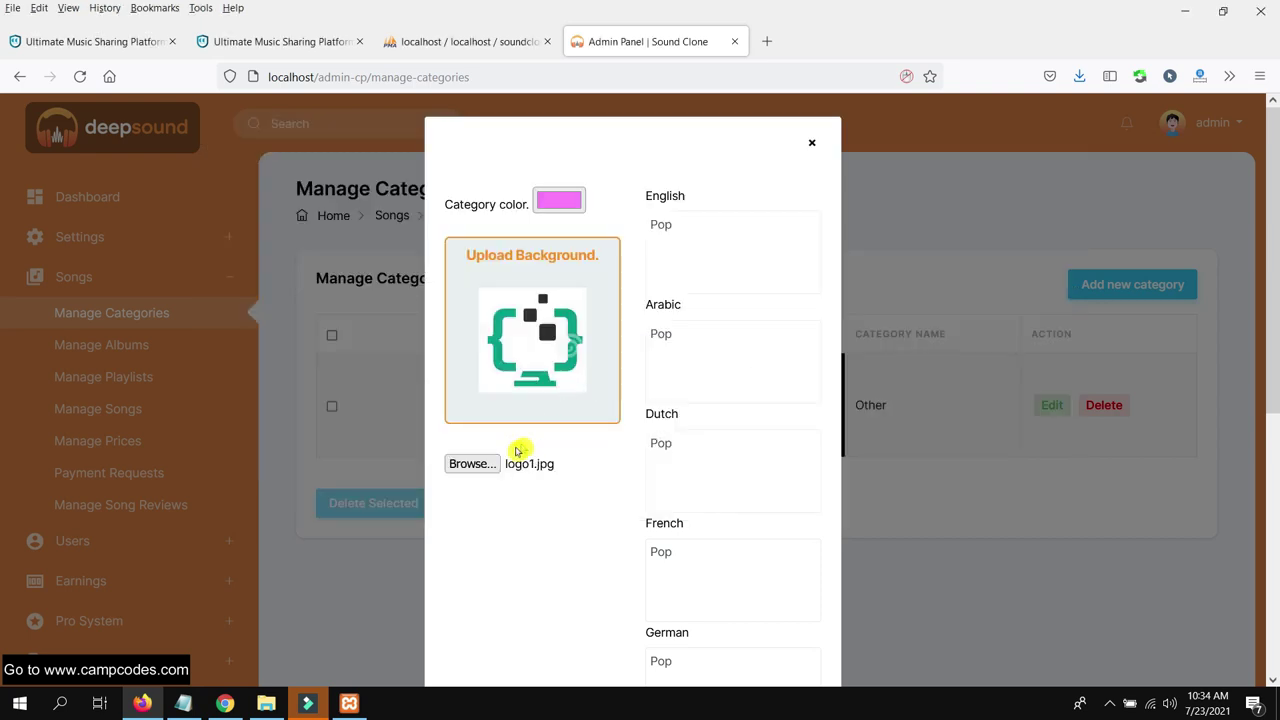
pyautogui.scroll(-5, 748, 347)
pyautogui.click(755, 638)
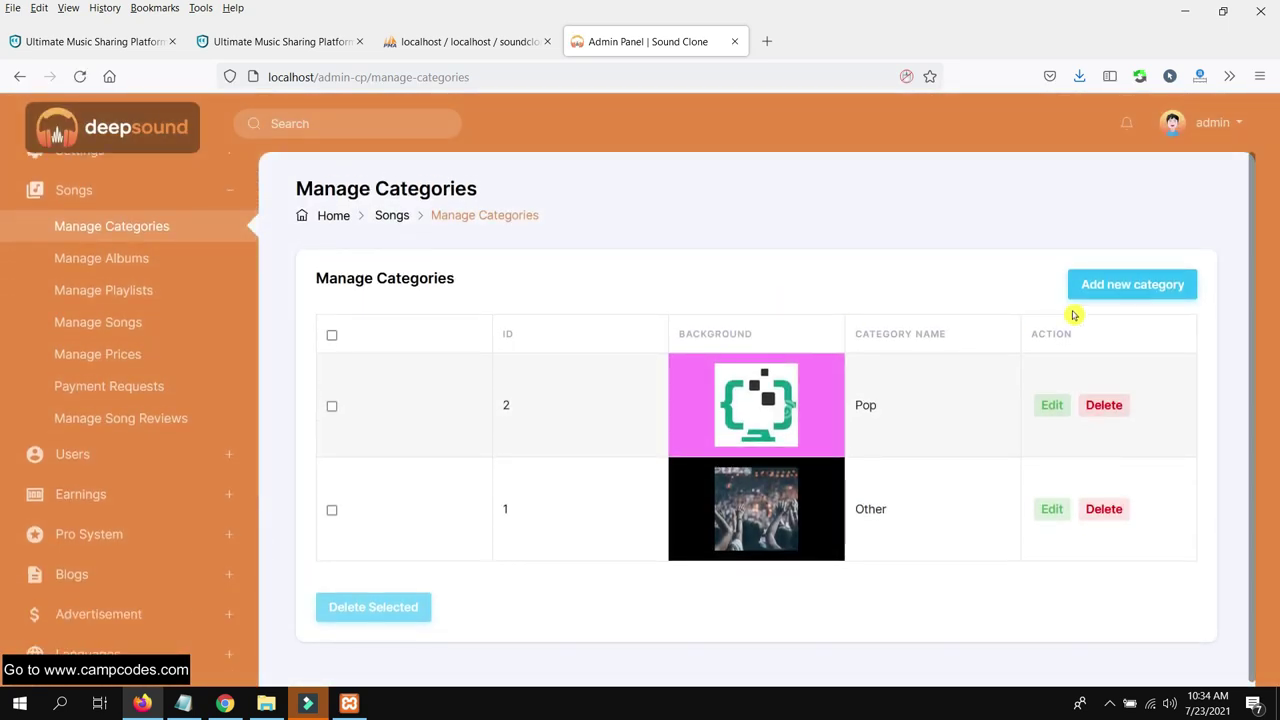
# Start a new category and enter Rock as its name in every language field
pyautogui.click(1132, 284)
pyautogui.click(691, 234)
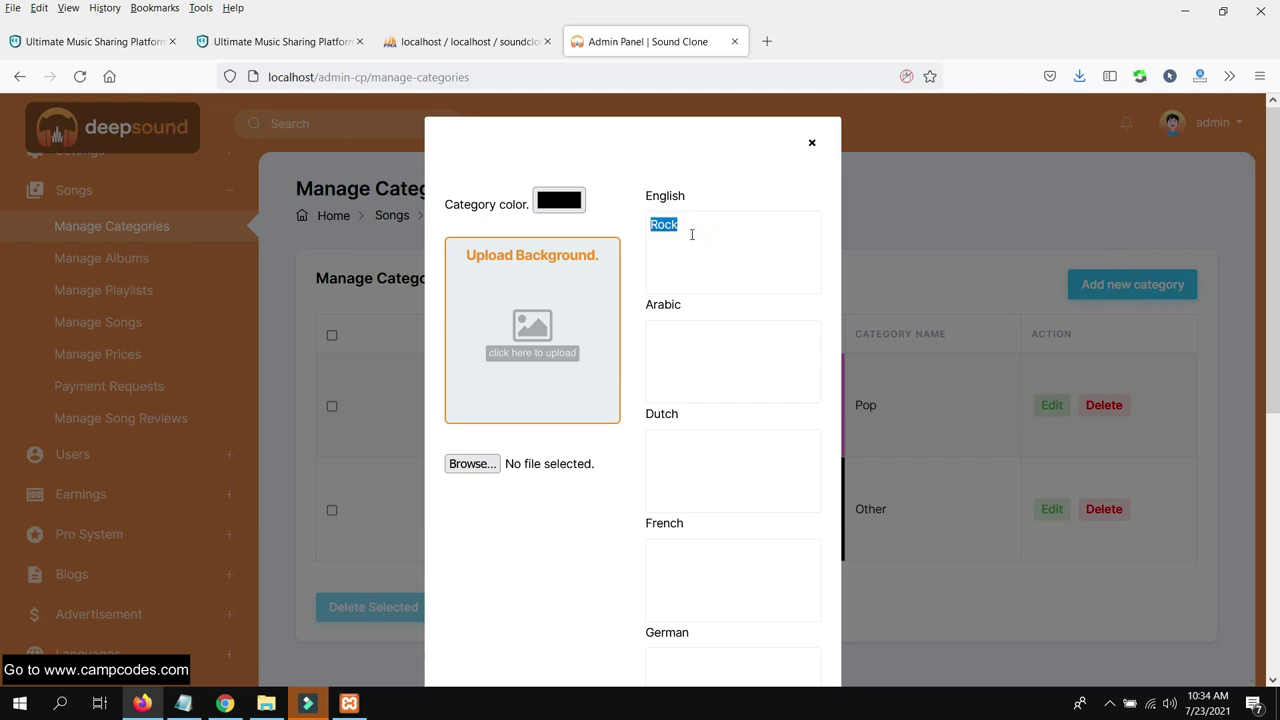
pyautogui.click(698, 455)
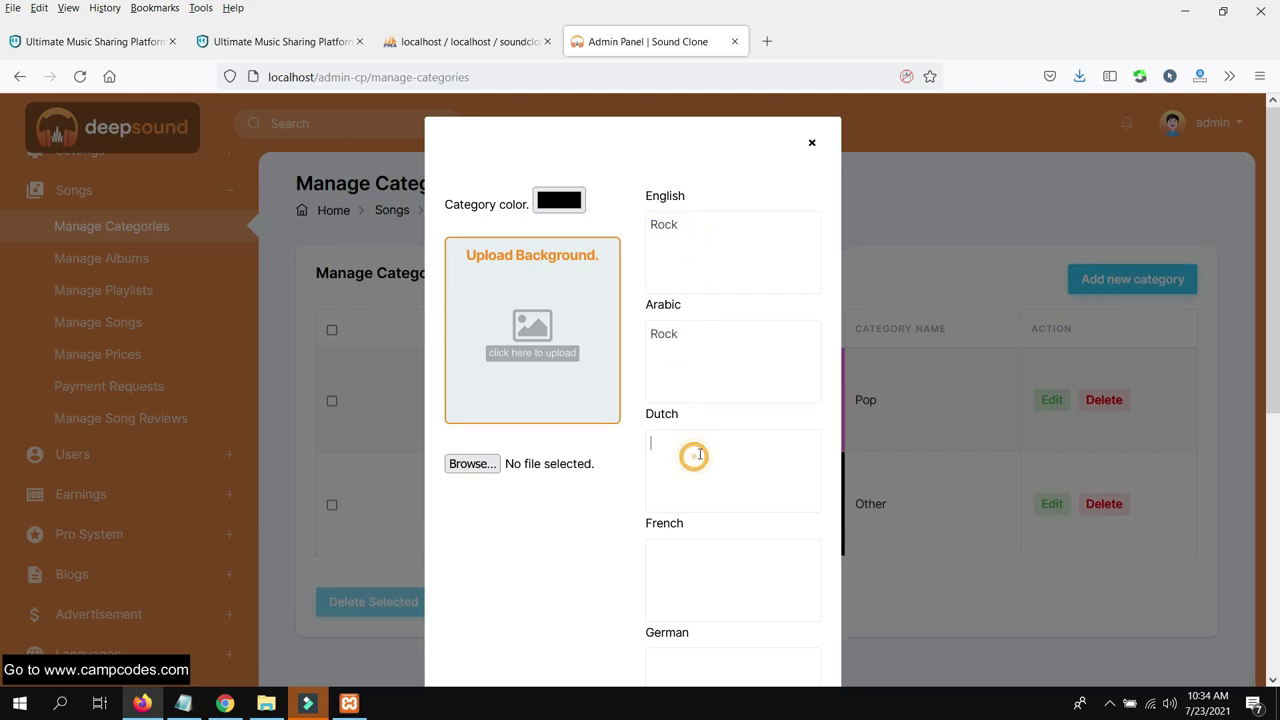
pyautogui.scroll(-3, 700, 435)
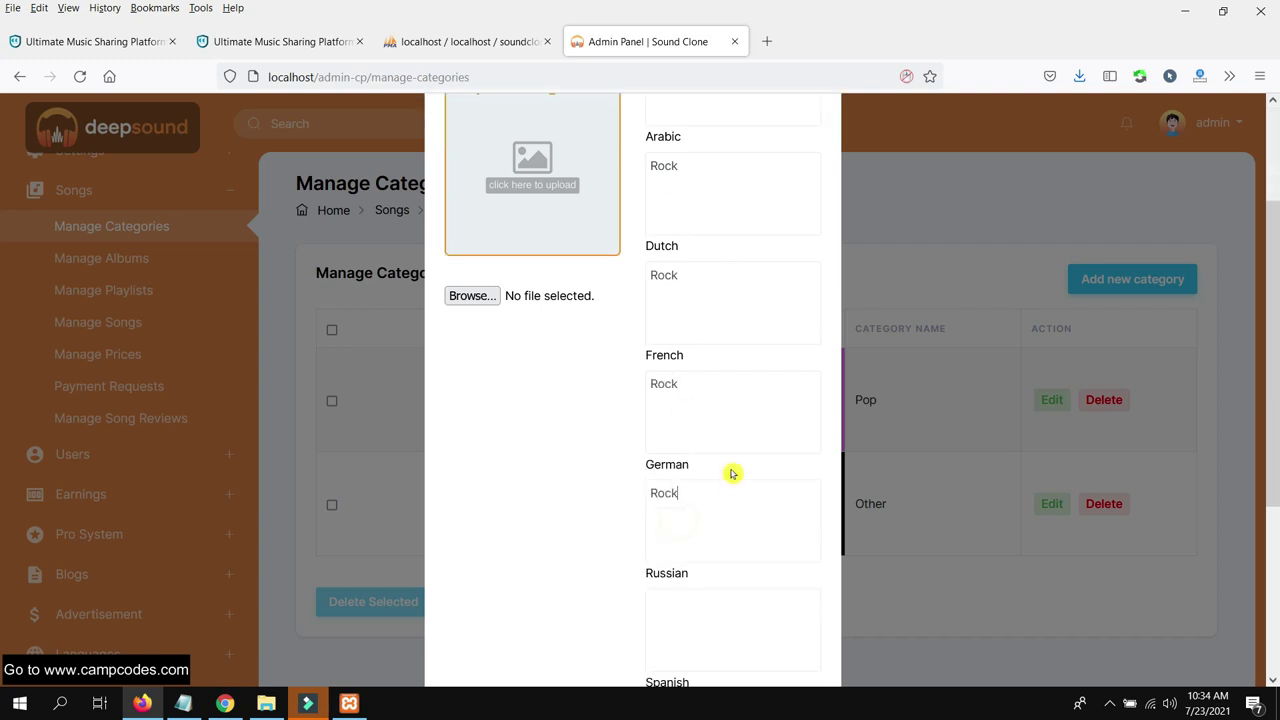
pyautogui.scroll(-3, 732, 474)
pyautogui.click(688, 461)
pyautogui.hotkey('ctrl', 'v')
pyautogui.scroll(-3, 715, 492)
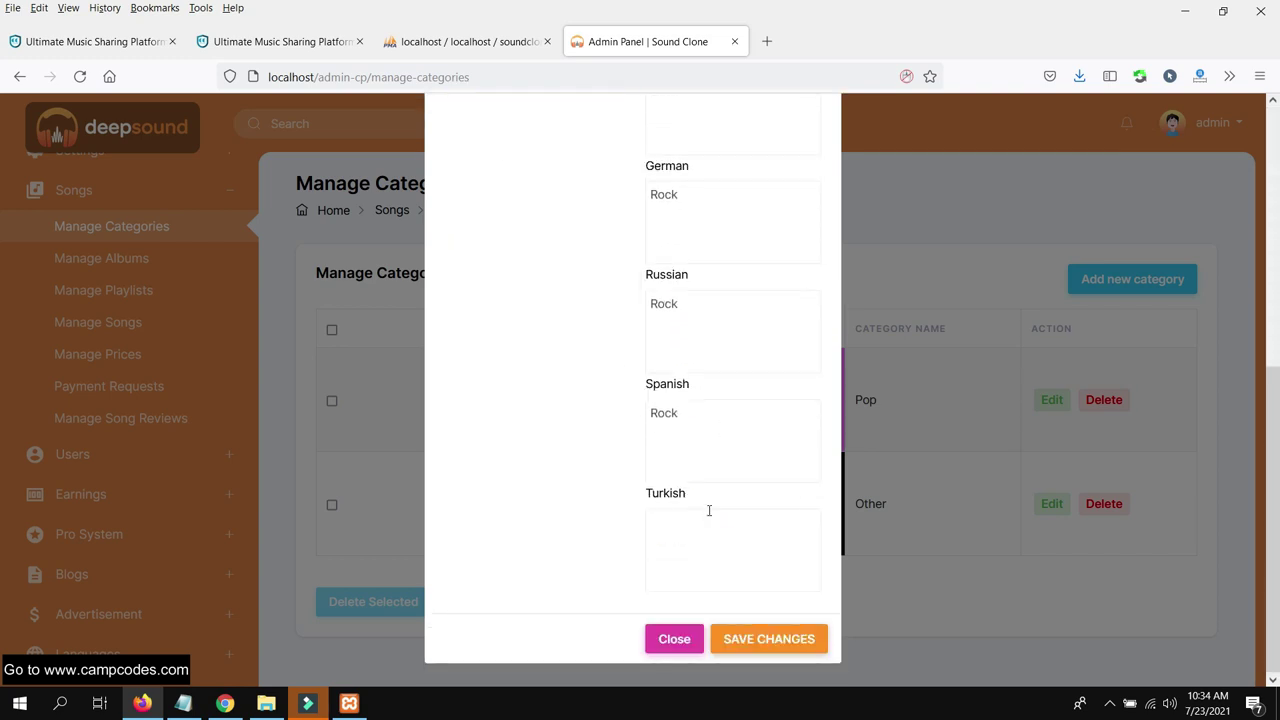
pyautogui.write('Rock')
pyautogui.scroll(10, 560, 400)
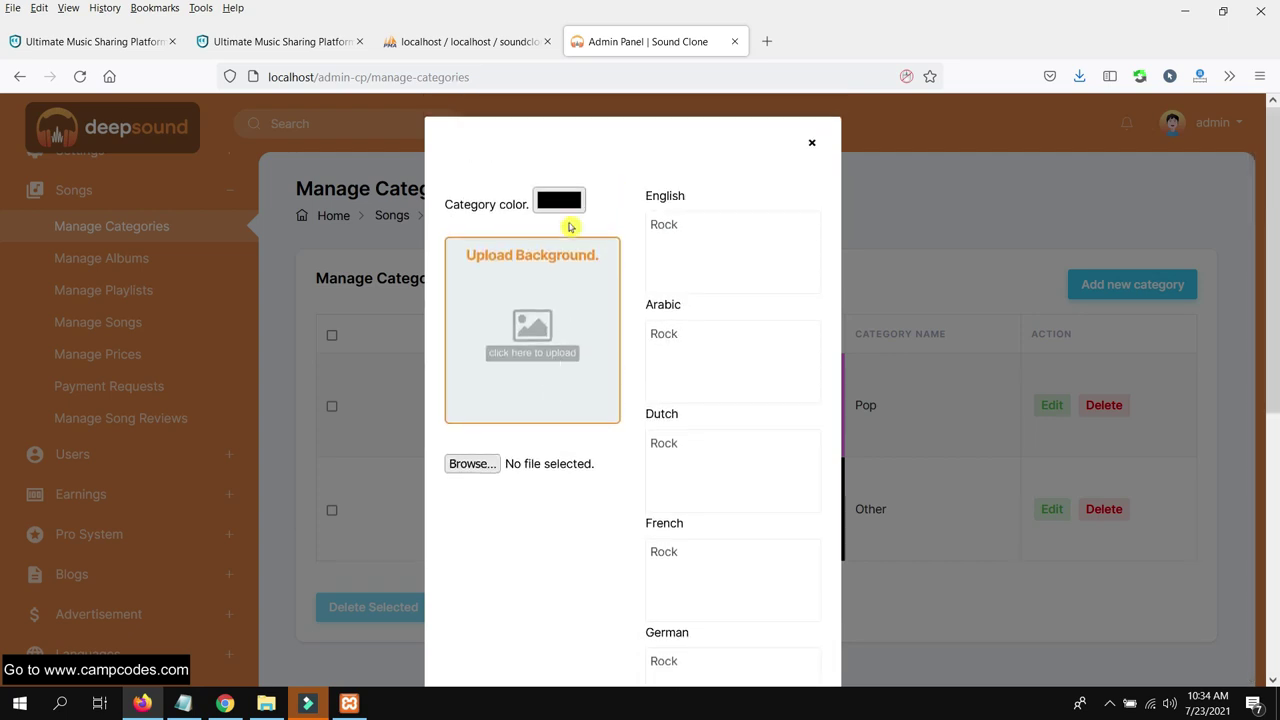
# Give the Rock category a cyan colour and the CODETECH logo background, then save it
pyautogui.click(560, 202)
pyautogui.click(118, 70)
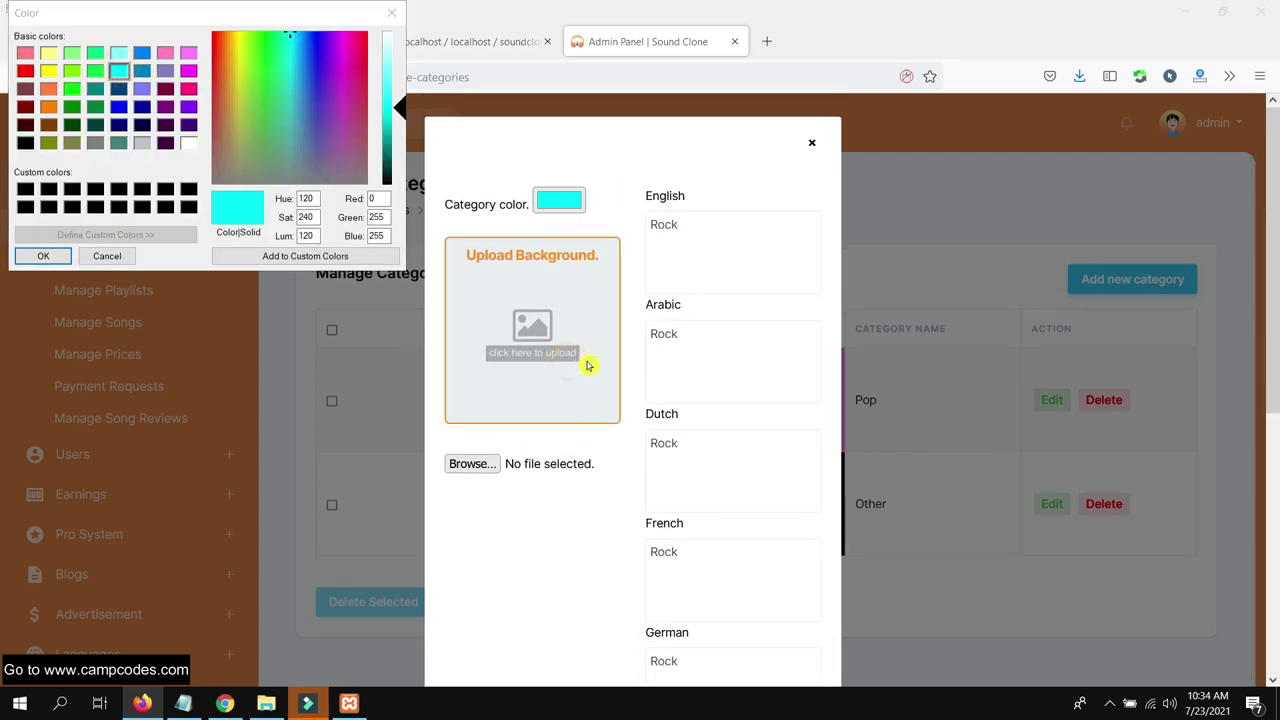
pyautogui.click(40, 256)
pyautogui.click(580, 340)
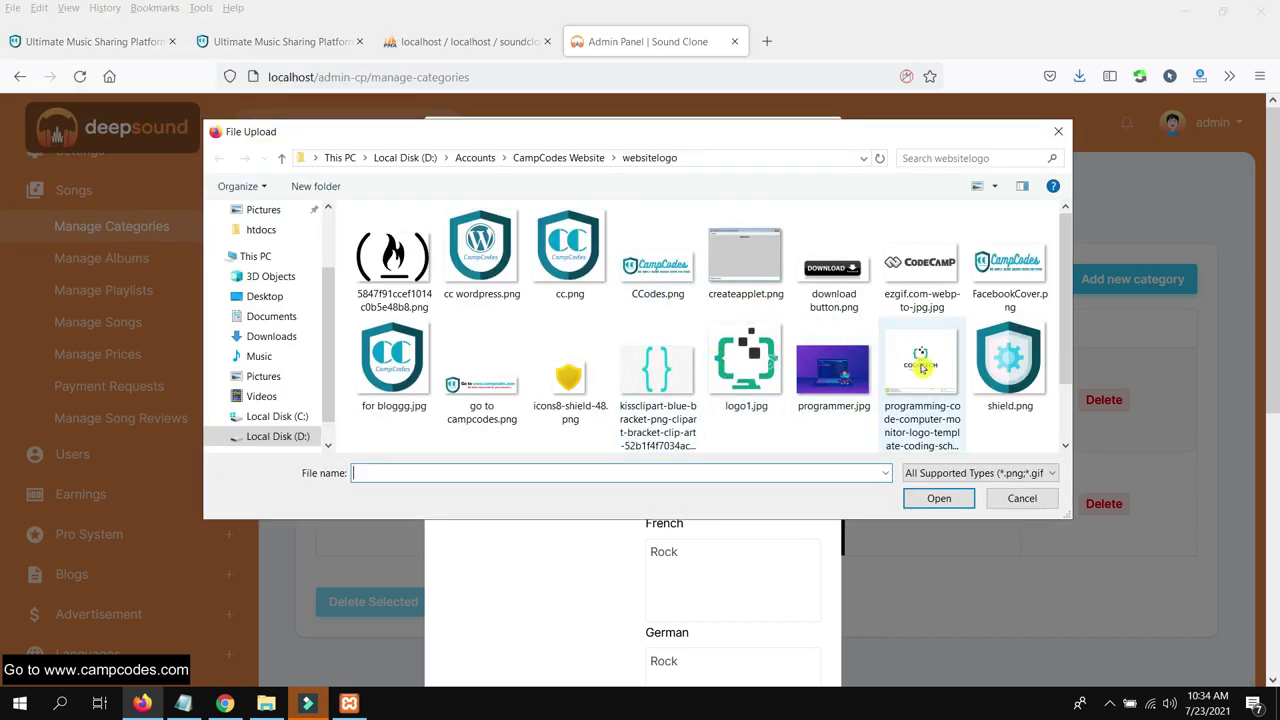
pyautogui.doubleClick(921, 370)
pyautogui.scroll(-5, 717, 491)
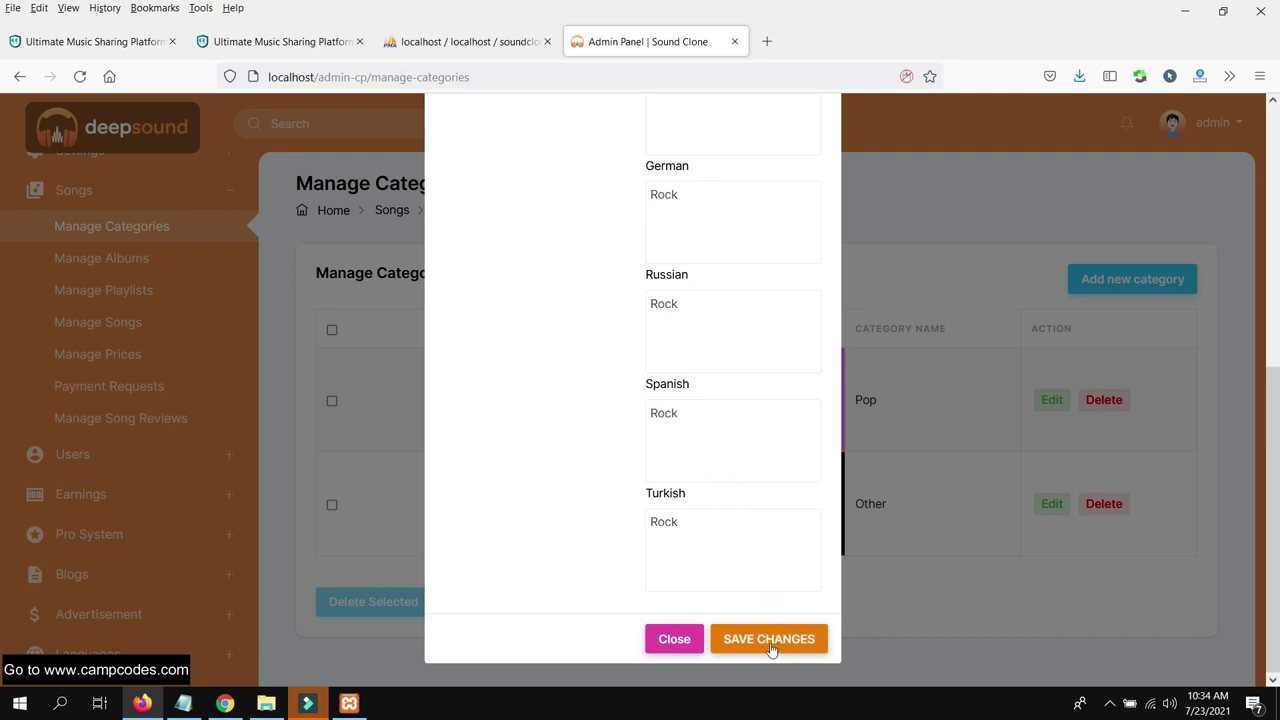
pyautogui.click(771, 645)
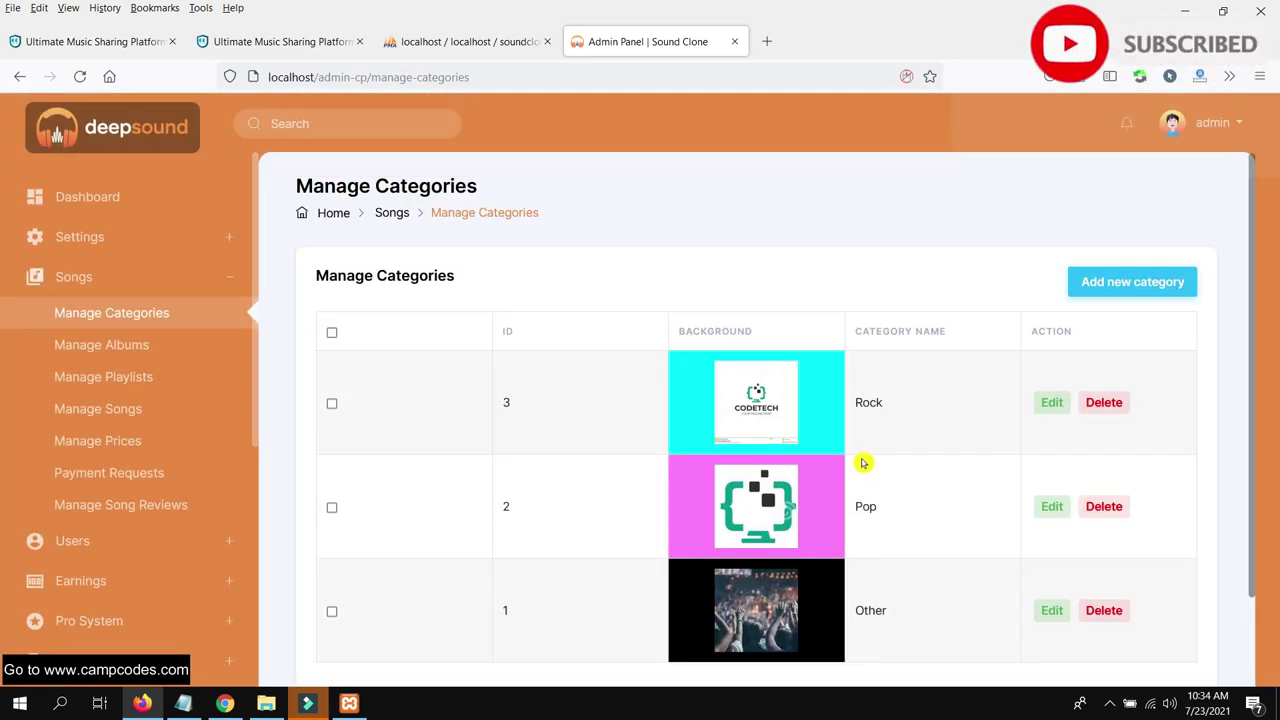
# Filter the albums list for Rock albums priced 0 to 5
pyautogui.click(134, 345)
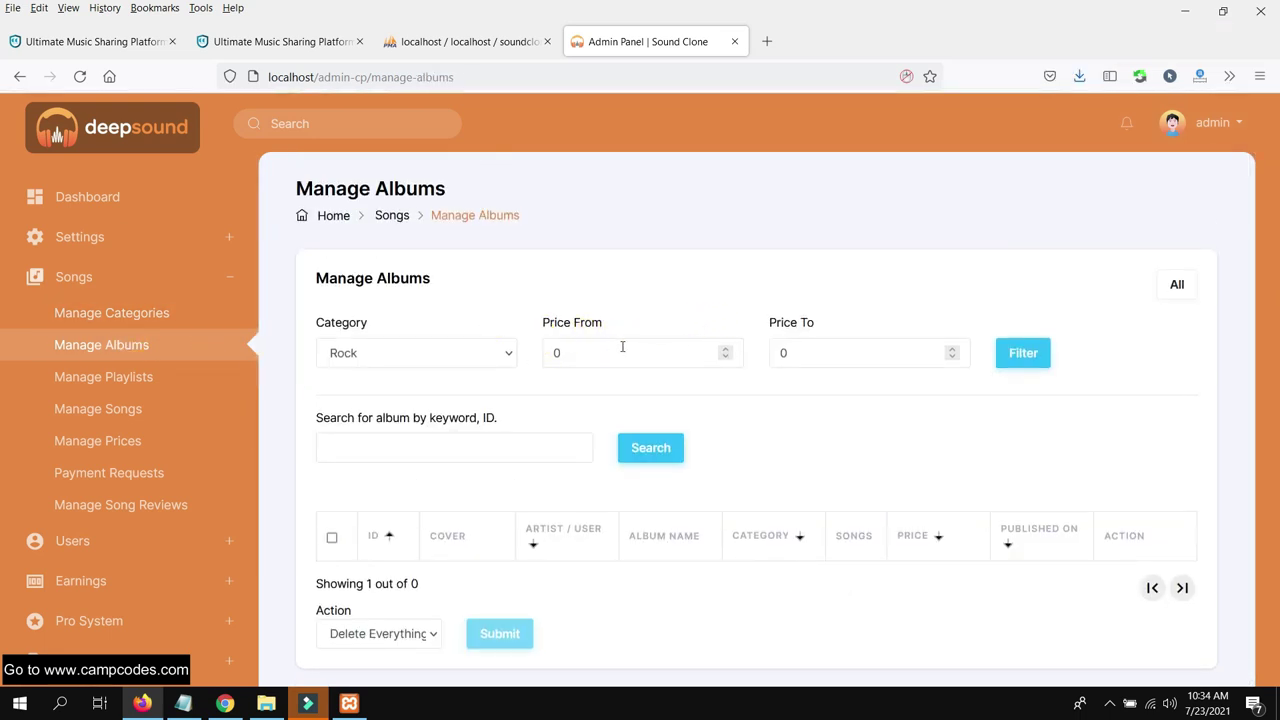
pyautogui.click(618, 346)
pyautogui.click(850, 312)
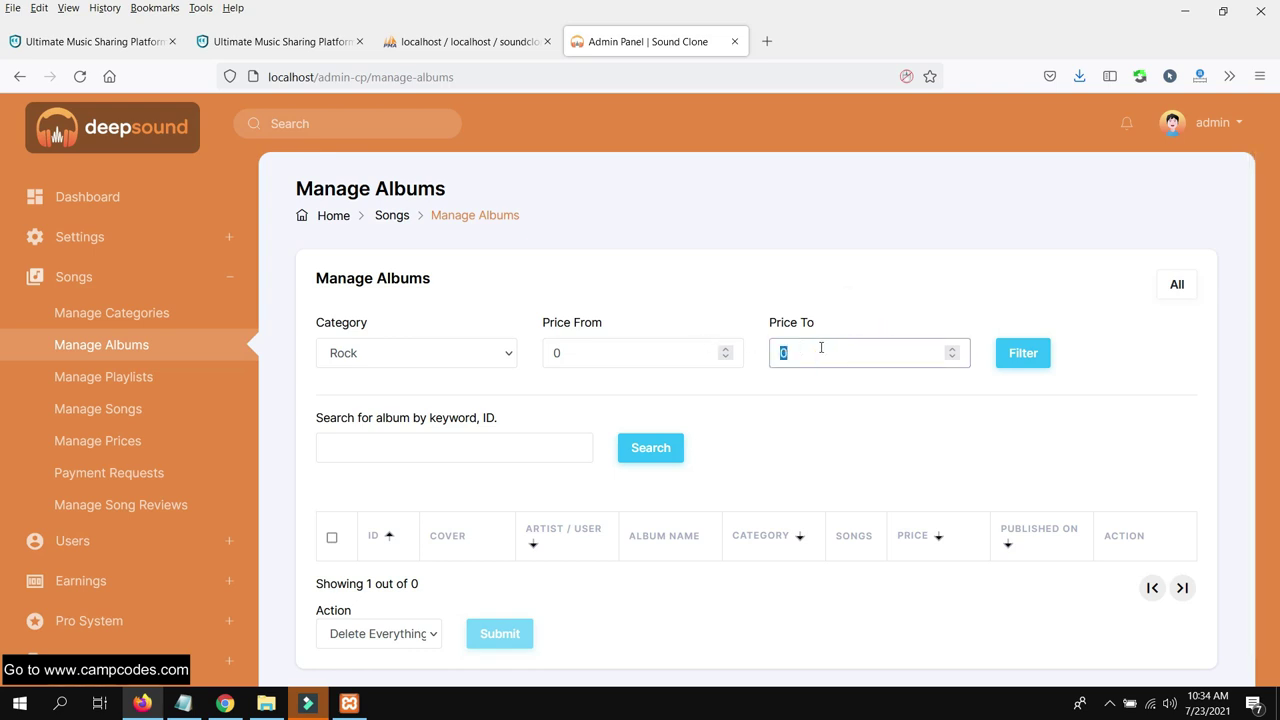
pyautogui.click(807, 417)
pyautogui.scroll(-1, 850, 398)
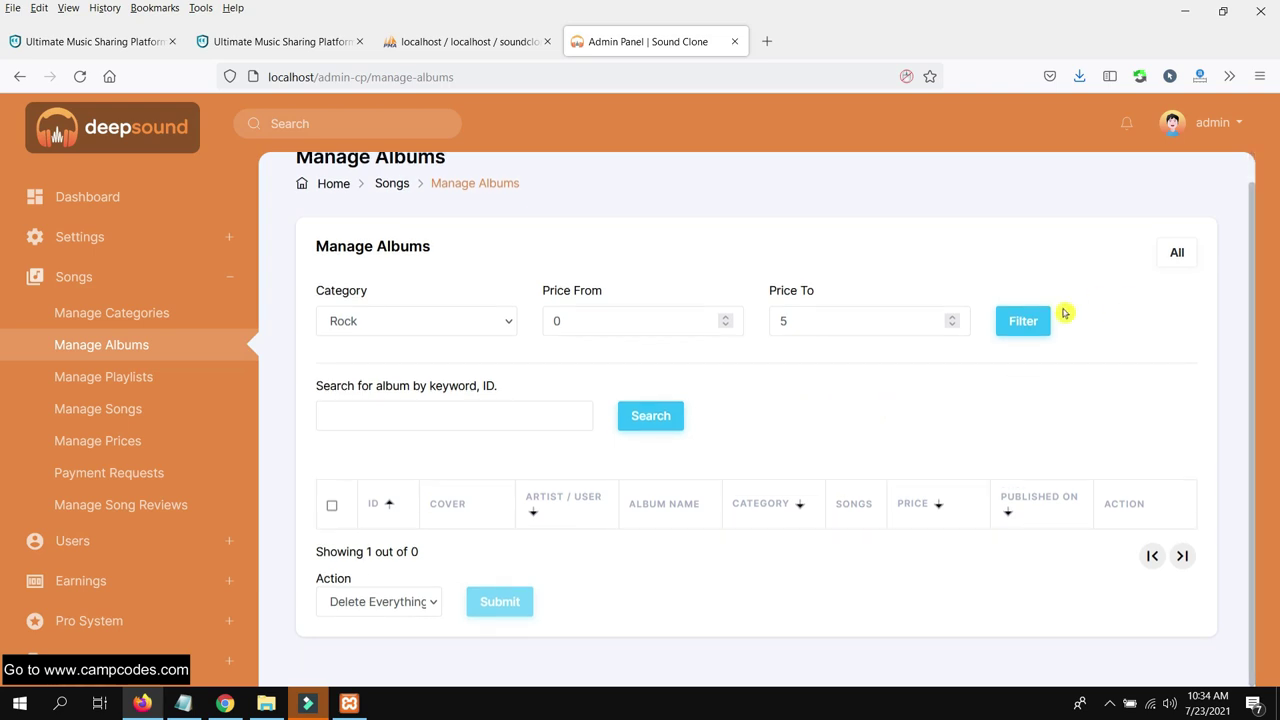
pyautogui.scroll(1, 888, 390)
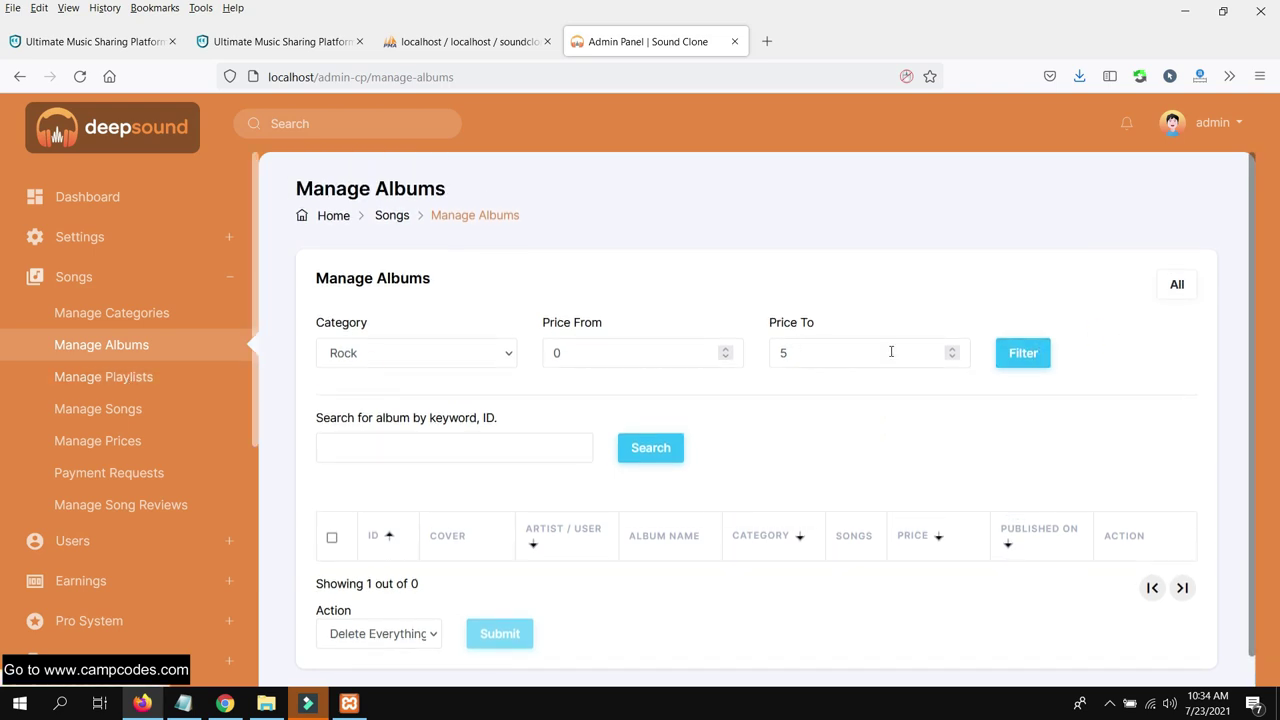
pyautogui.click(1022, 352)
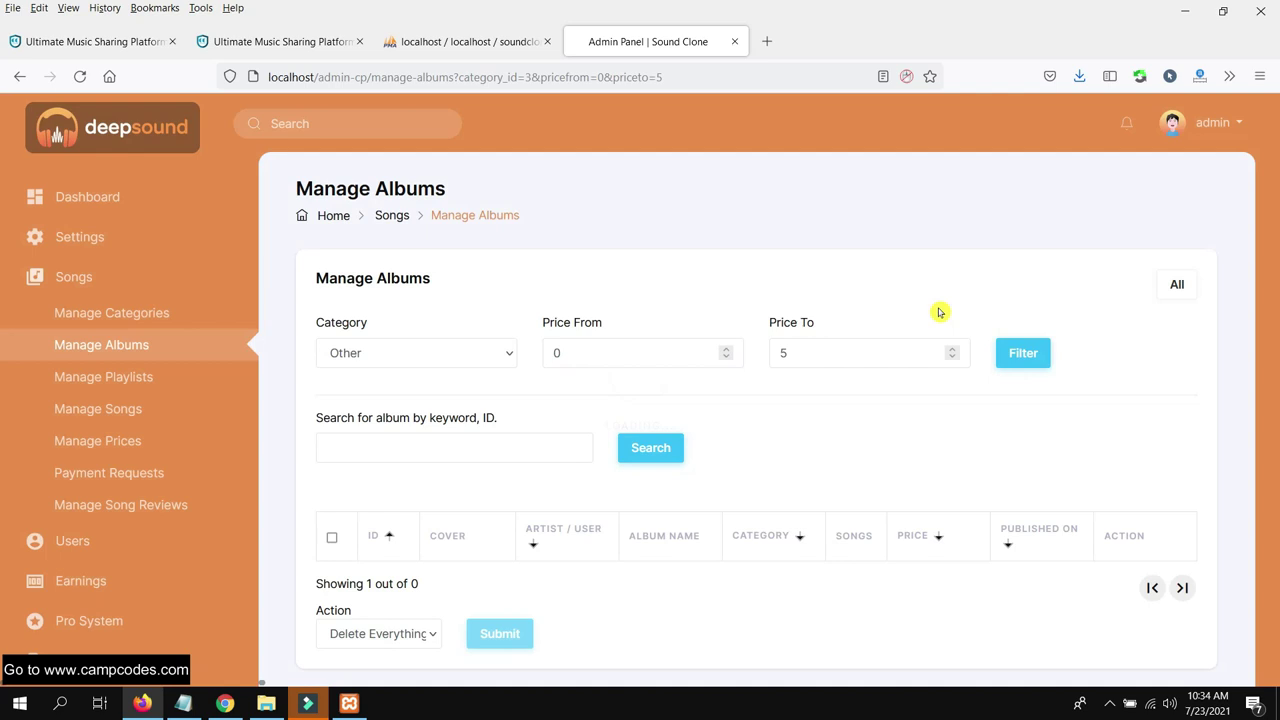
# Check the empty playlists list, then view the song list with its one uploaded song
pyautogui.scroll(-3, 110, 320)
pyautogui.click(121, 260)
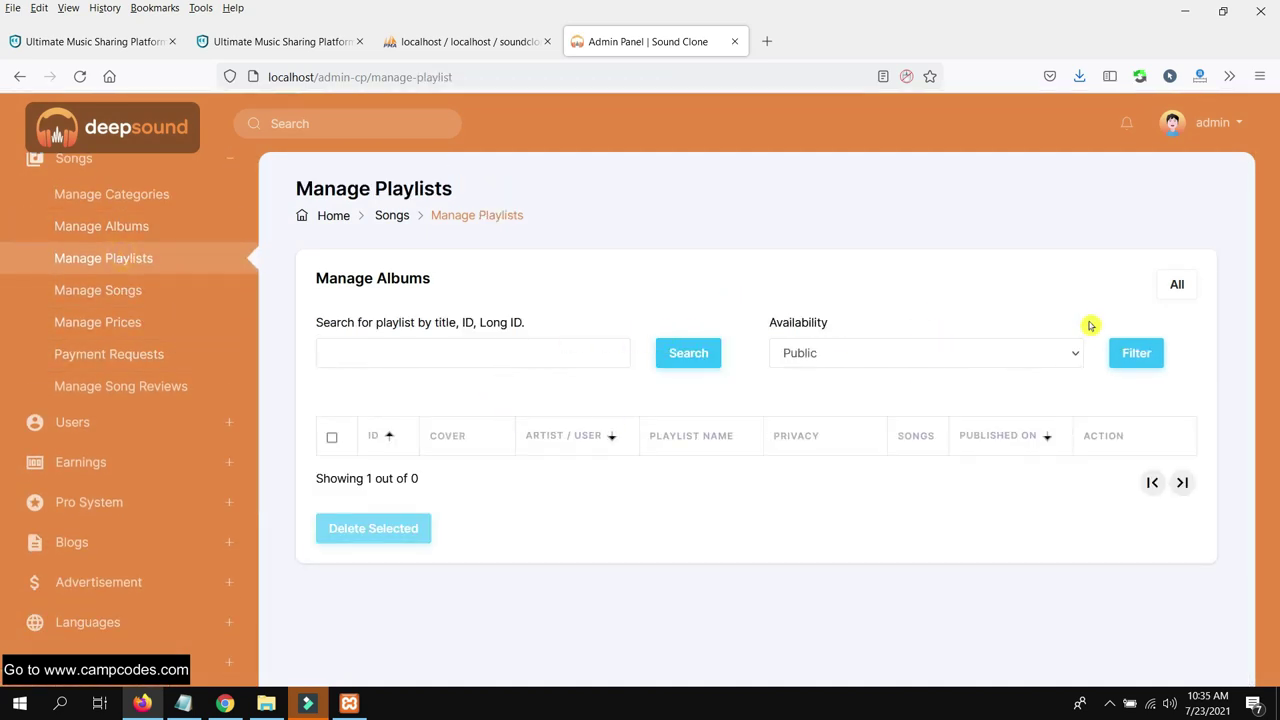
pyautogui.click(128, 291)
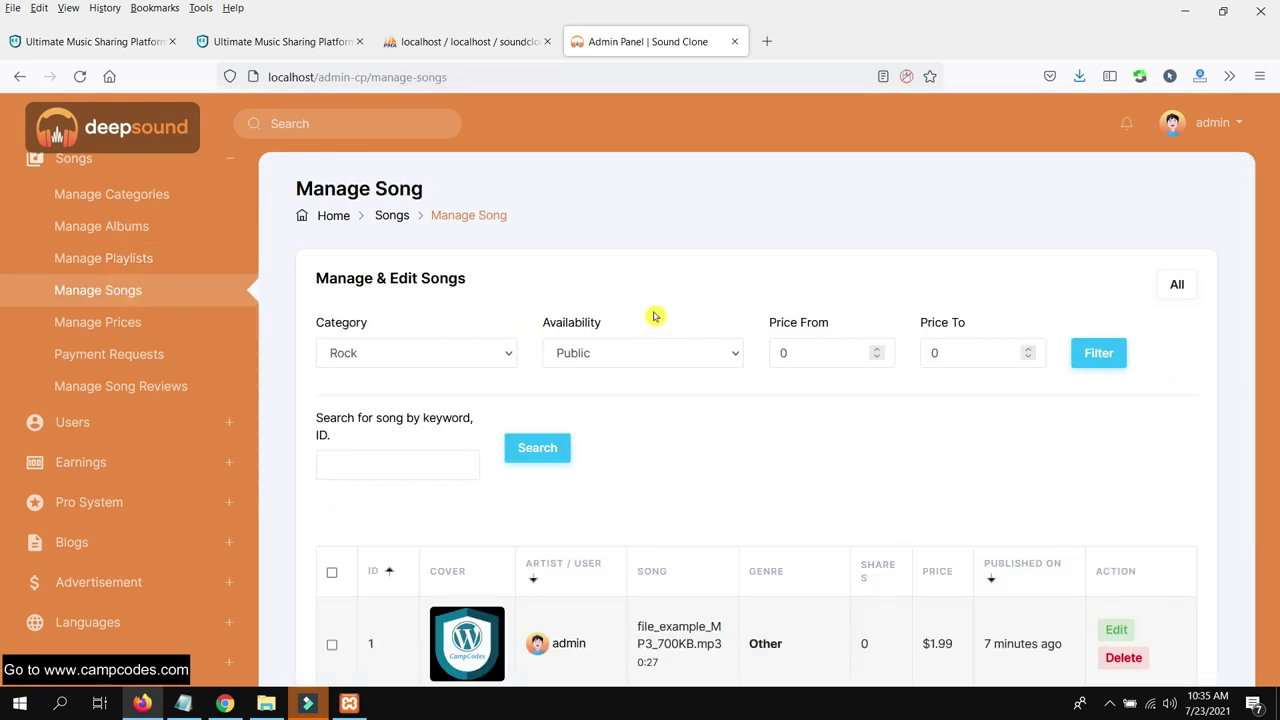
pyautogui.scroll(-2, 660, 322)
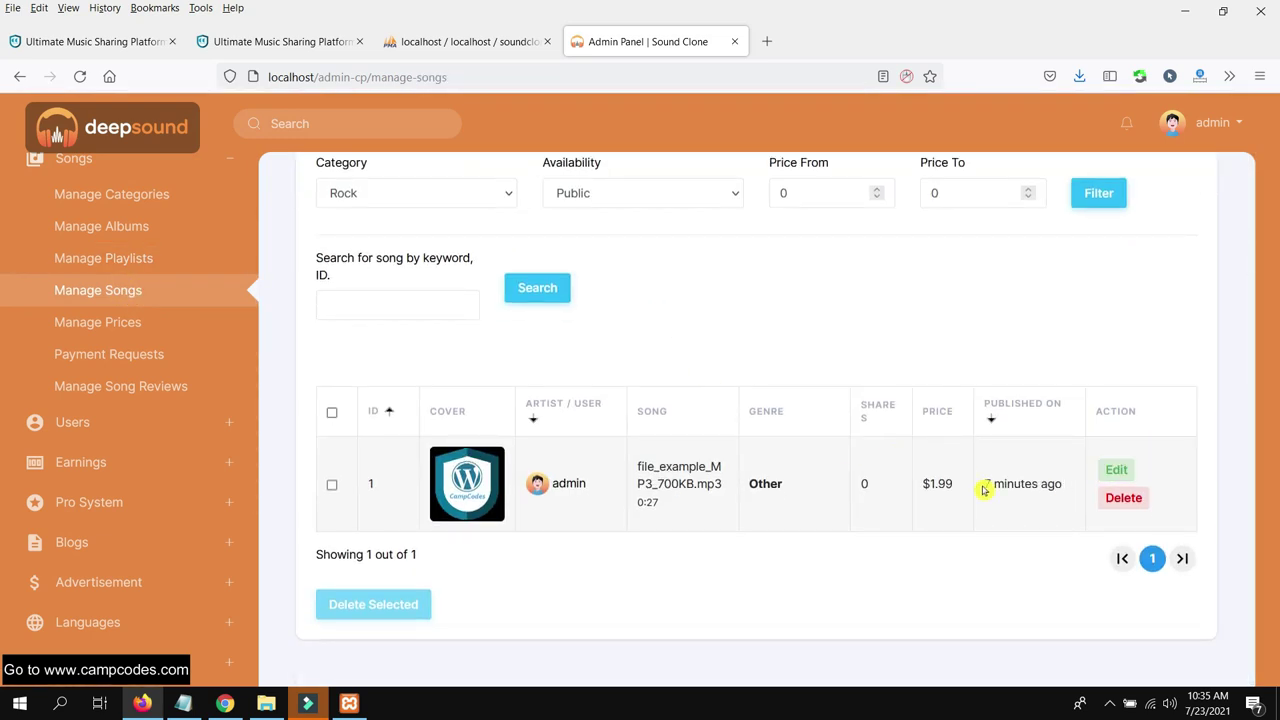
pyautogui.moveTo(955, 493); pyautogui.dragTo(736, 552)
pyautogui.click(726, 558)
# Change file_example_MP3_700KB.mp3's genre from Other to Pop, save it, and return to the admin song list
pyautogui.click(1141, 475)
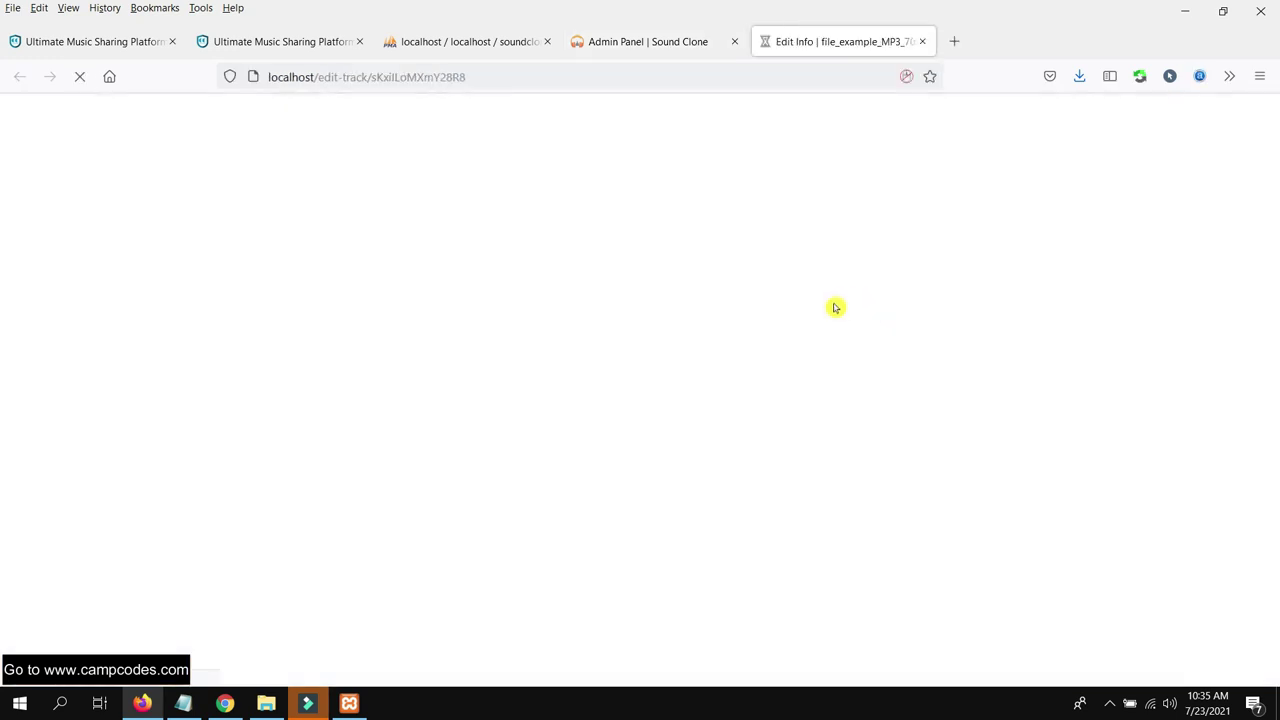
pyautogui.scroll(-4, 789, 331)
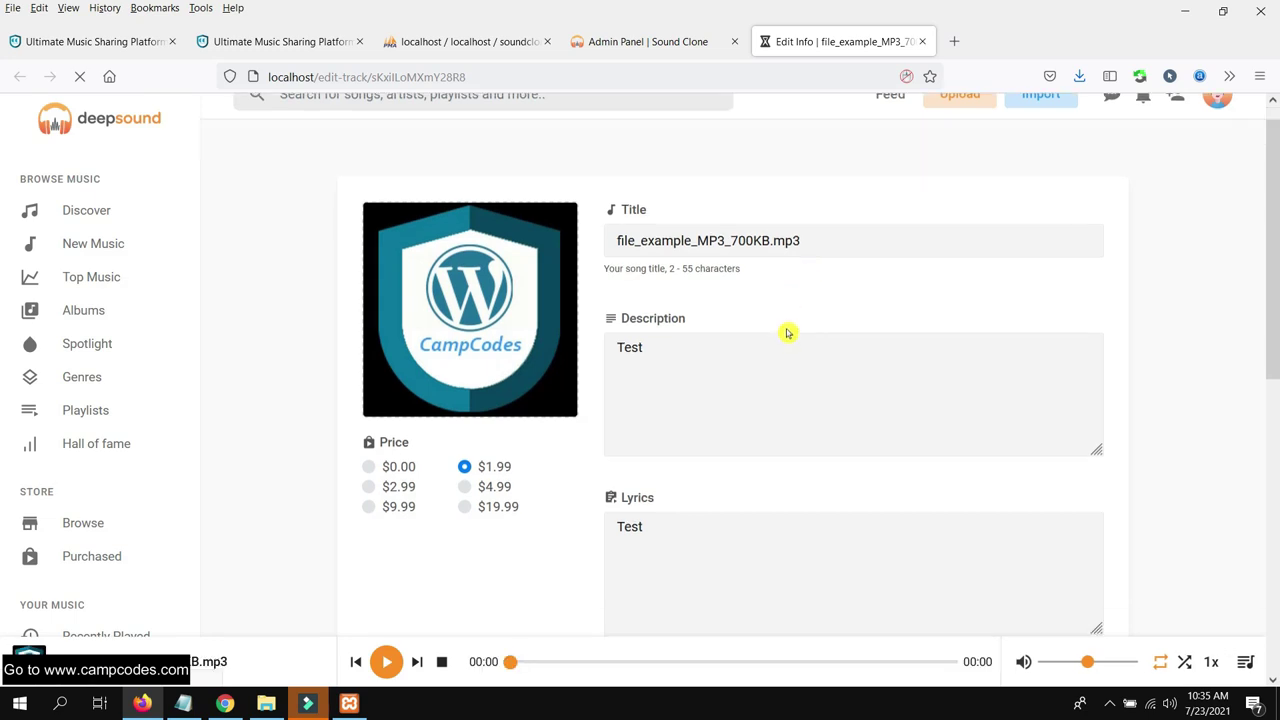
pyautogui.scroll(-1, 789, 339)
pyautogui.click(740, 409)
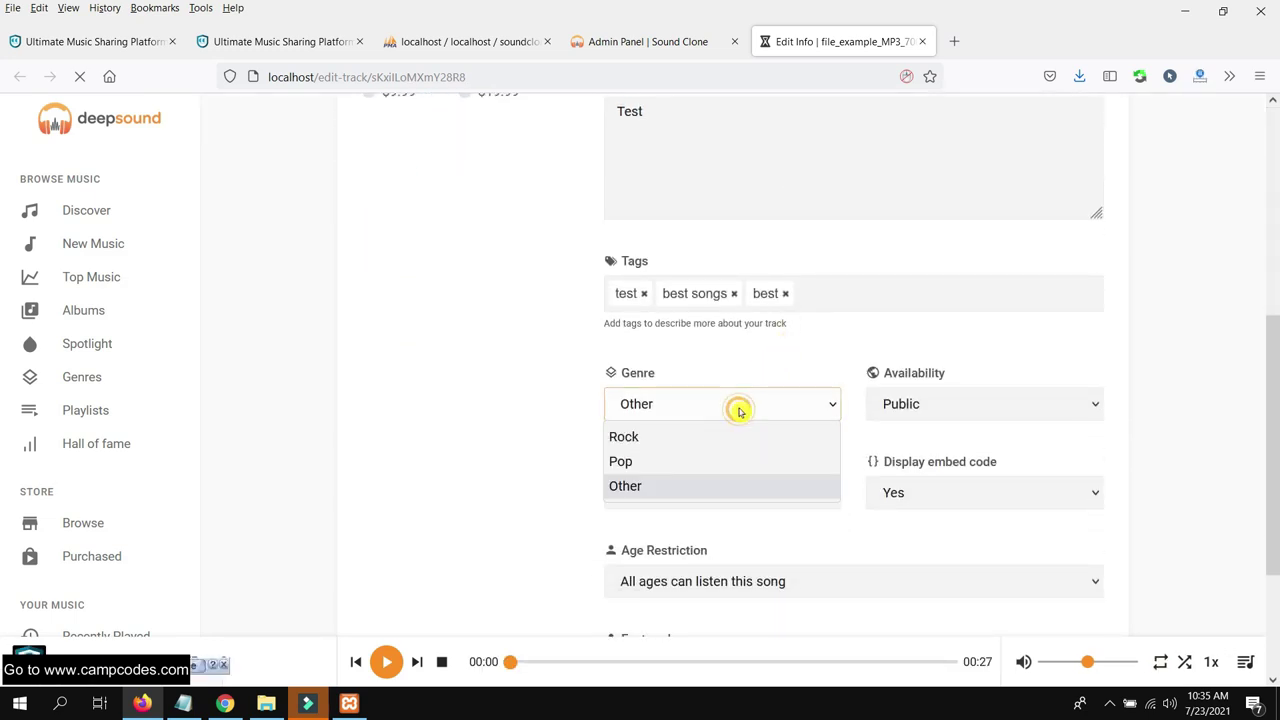
pyautogui.click(675, 461)
pyautogui.scroll(-2, 428, 445)
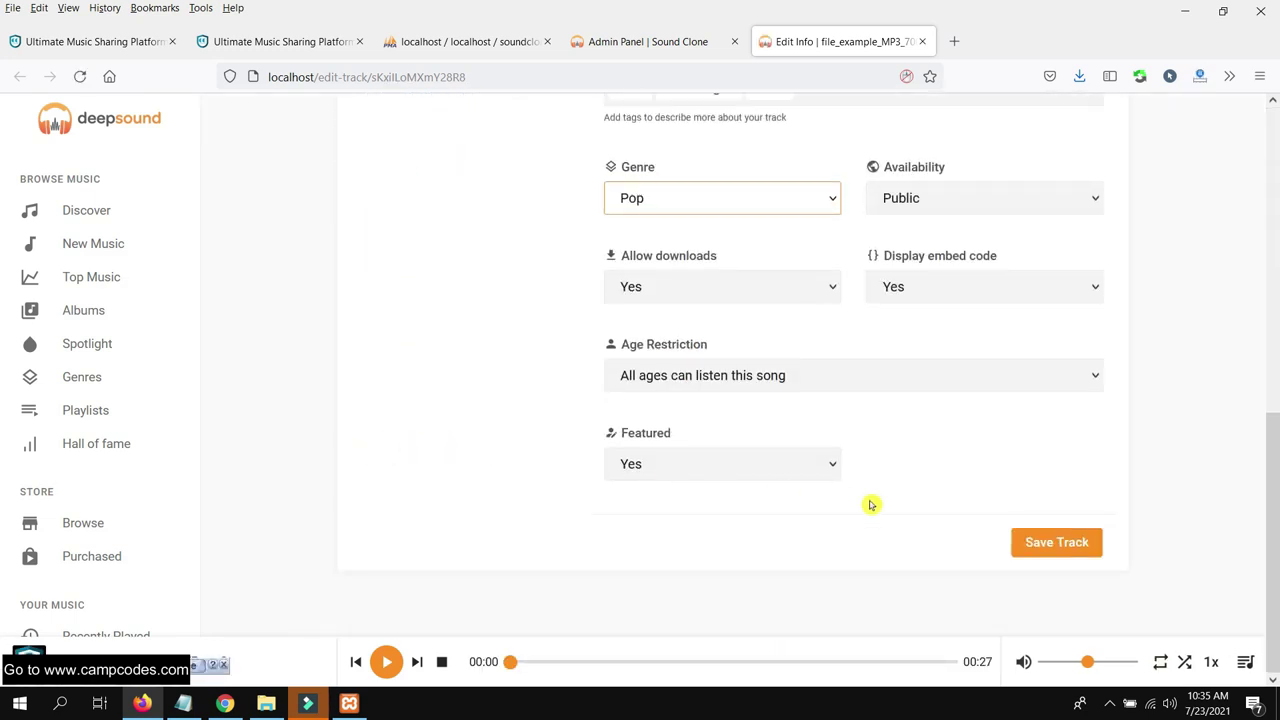
pyautogui.click(1081, 540)
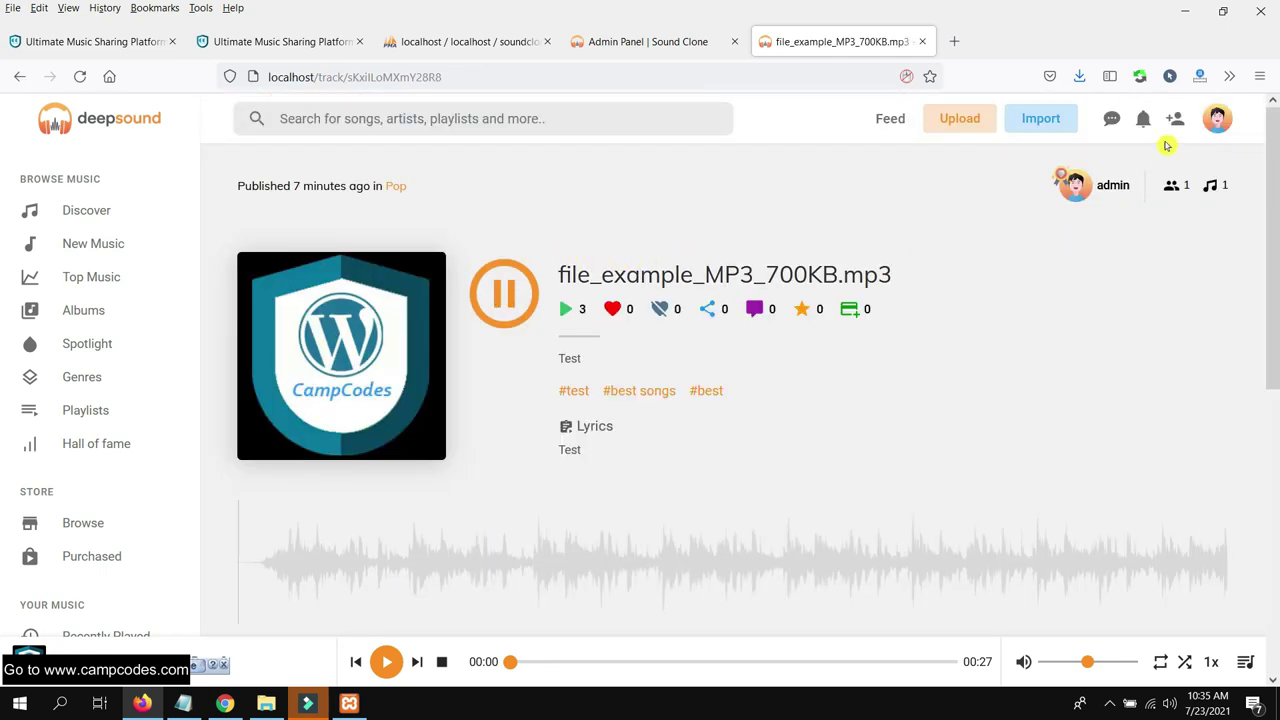
pyautogui.click(652, 44)
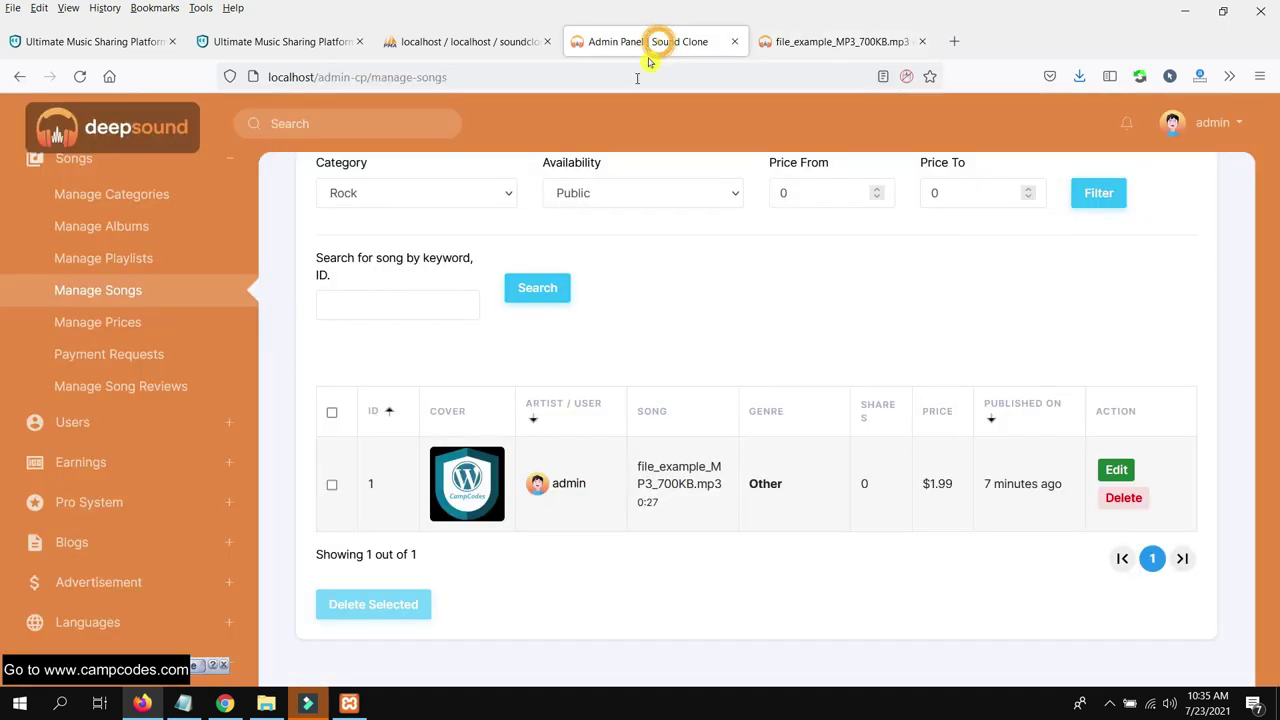
# Add a 25.99 song price in Manage Prices, then view the Payment Requests overview
pyautogui.click(138, 325)
pyautogui.scroll(-1, 779, 325)
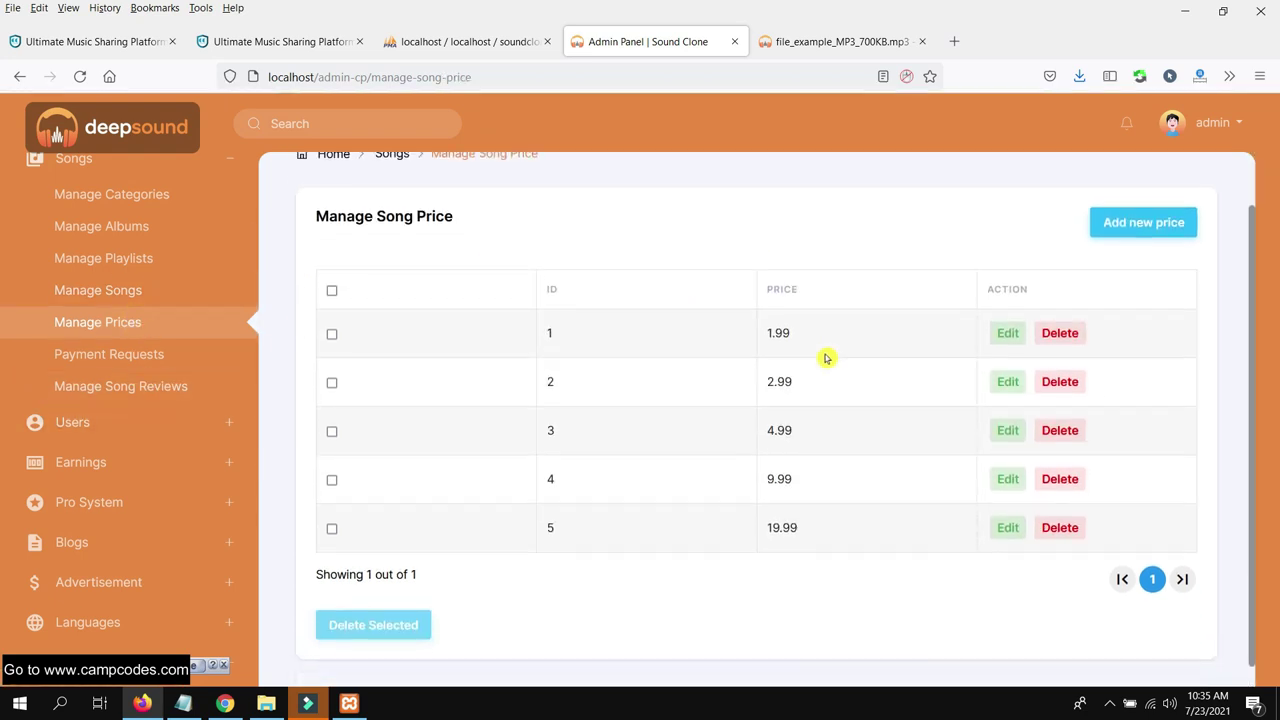
pyautogui.click(1175, 224)
pyautogui.click(570, 189)
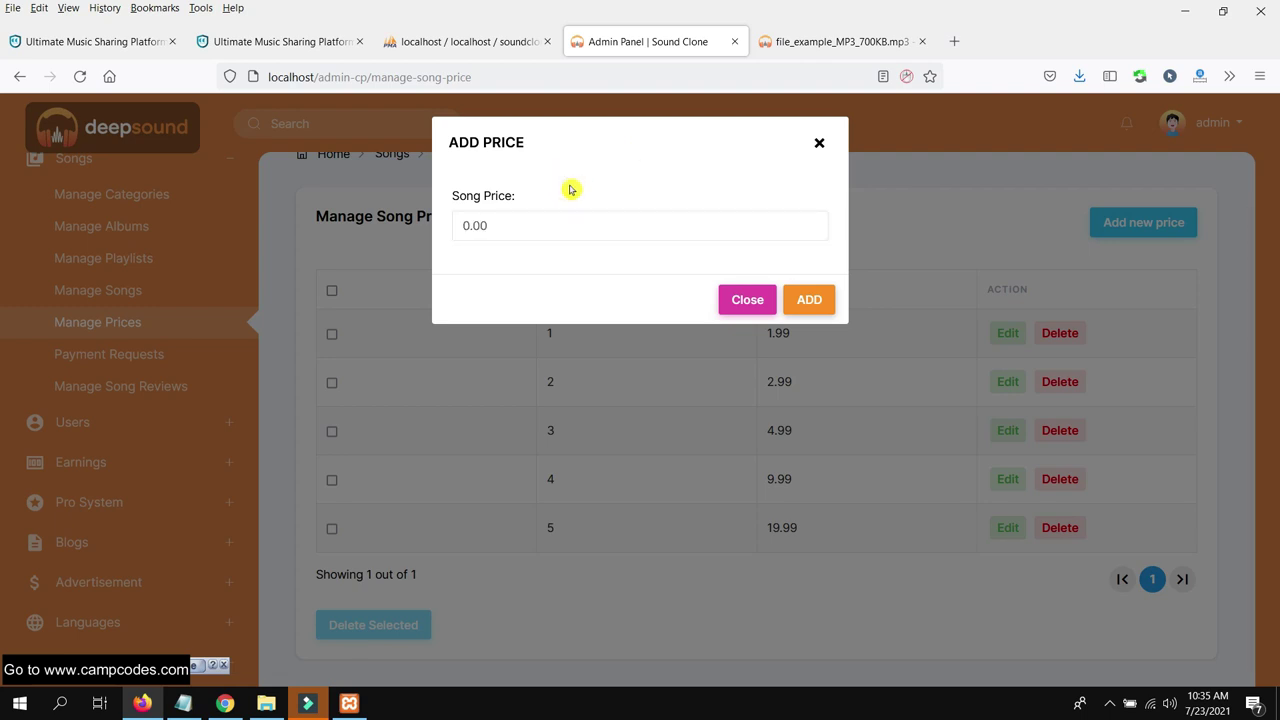
pyautogui.click(543, 220)
pyautogui.write('25.99')
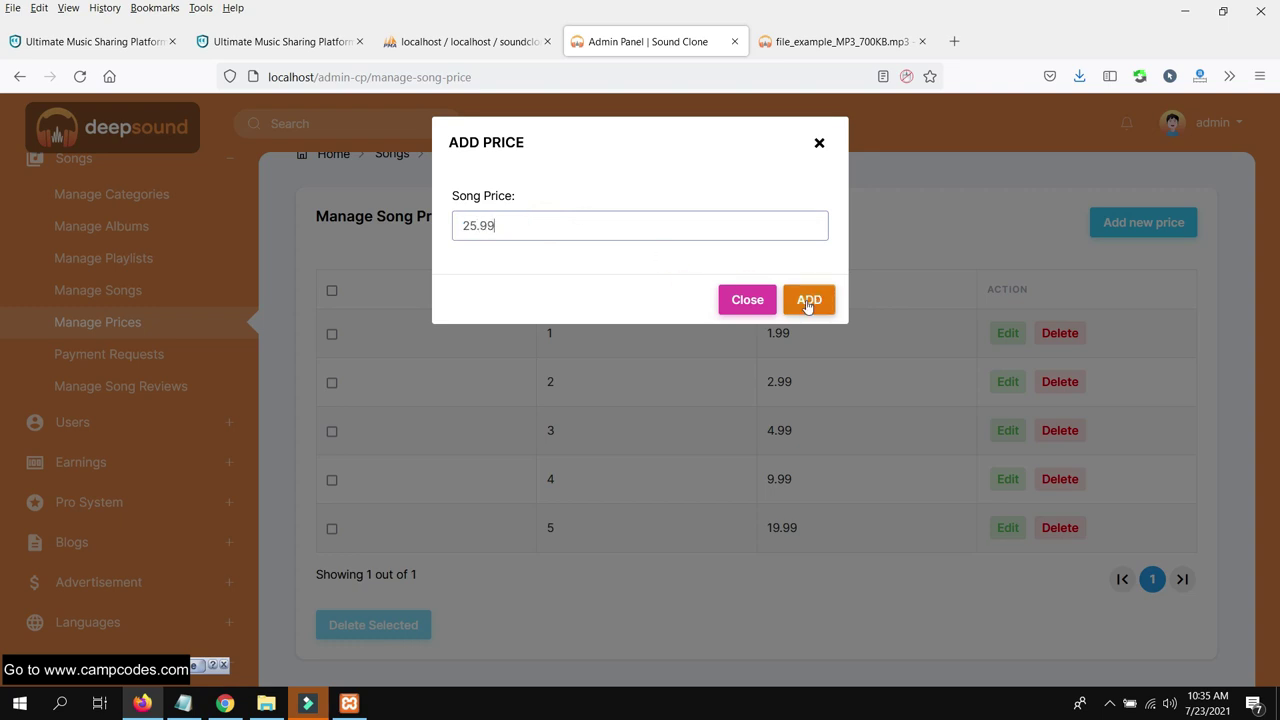
pyautogui.click(809, 300)
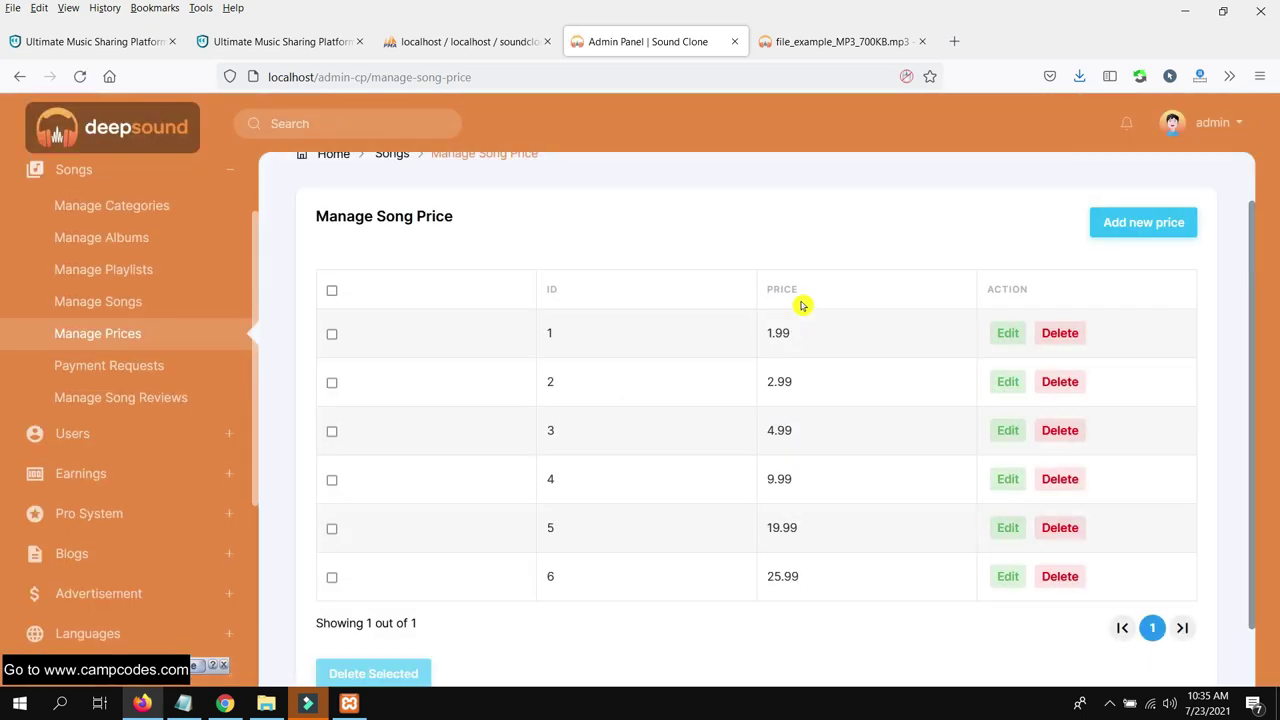
pyautogui.click(158, 379)
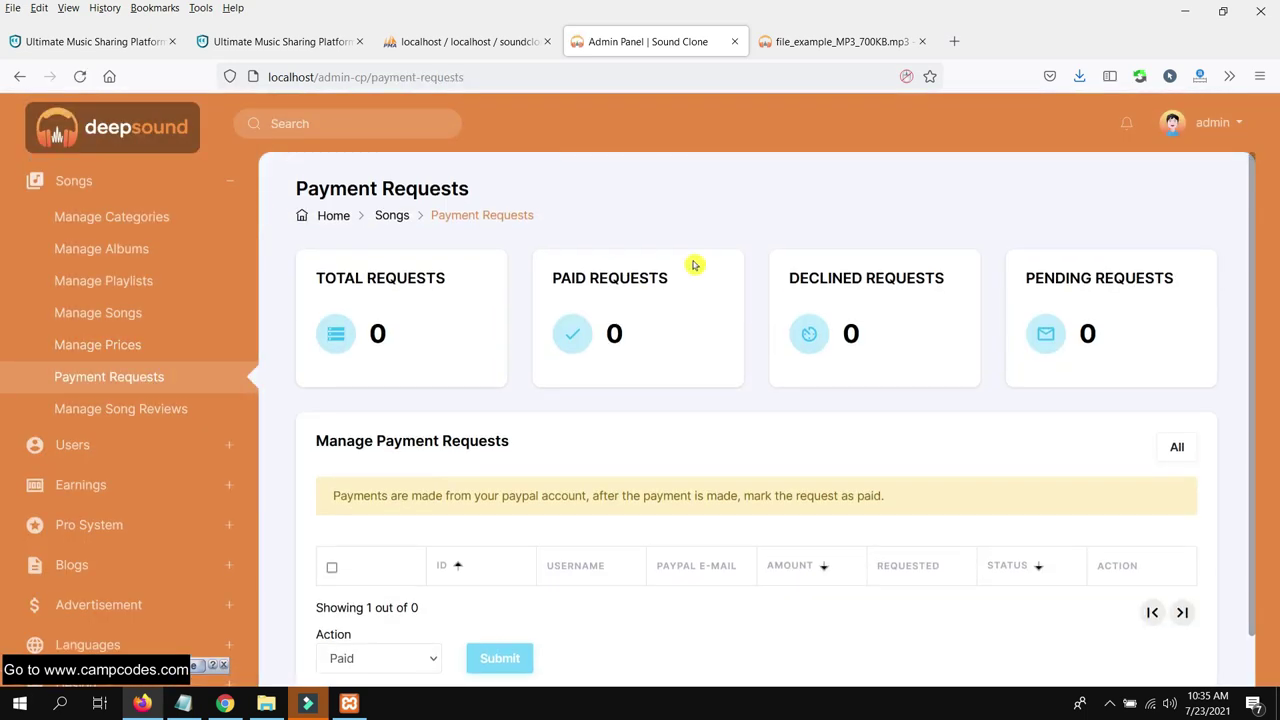
# Look over the Manage Song Reviews page
pyautogui.scroll(-1, 690, 275)
pyautogui.scroll(1, 689, 280)
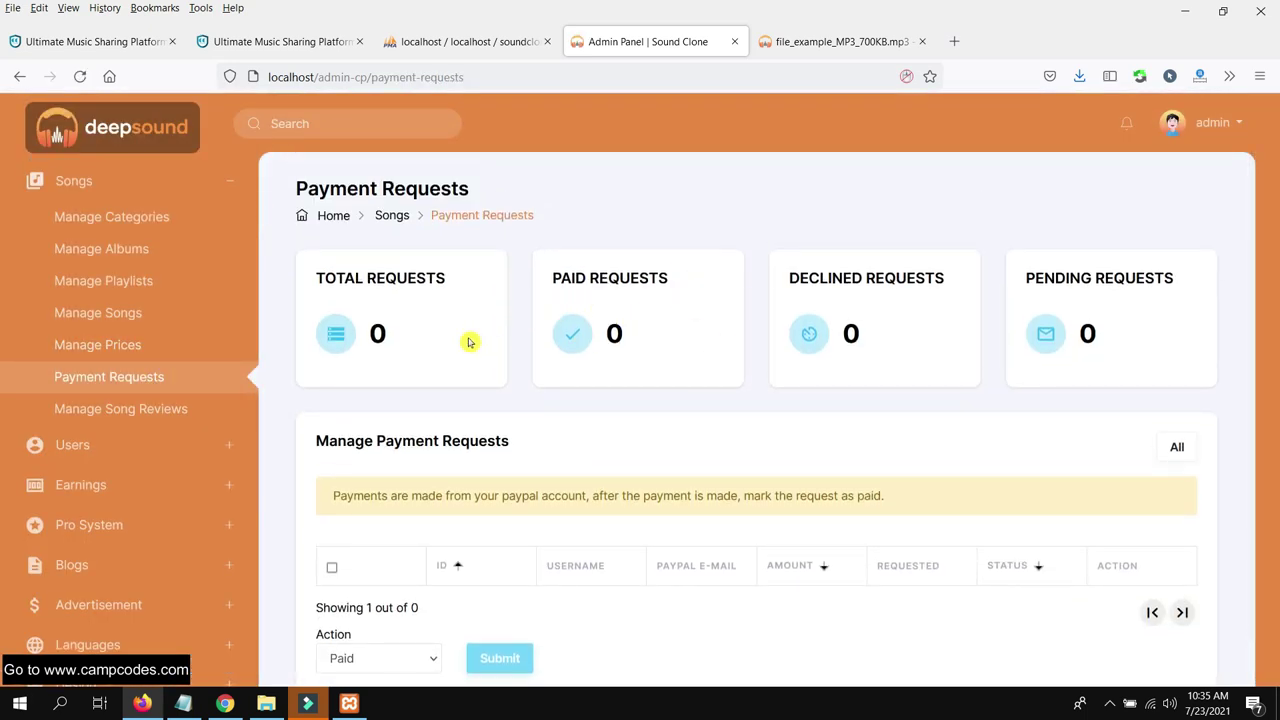
pyautogui.scroll(-1, 630, 390)
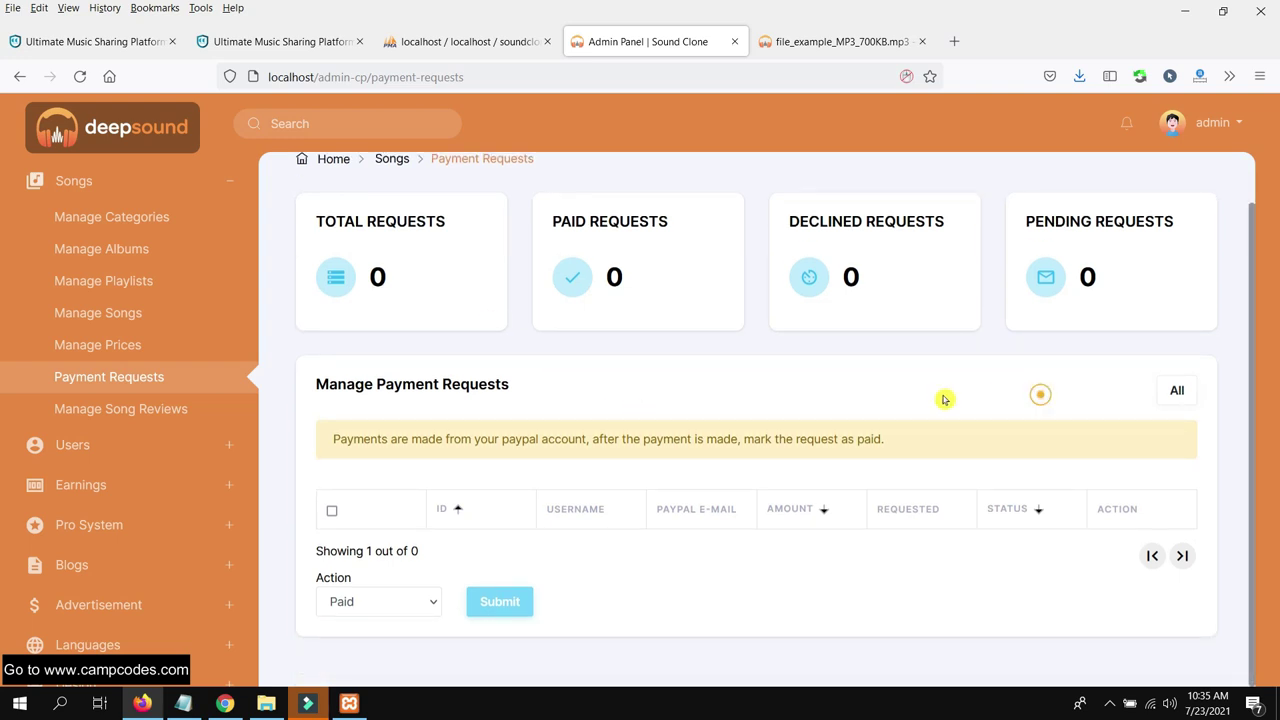
pyautogui.click(150, 410)
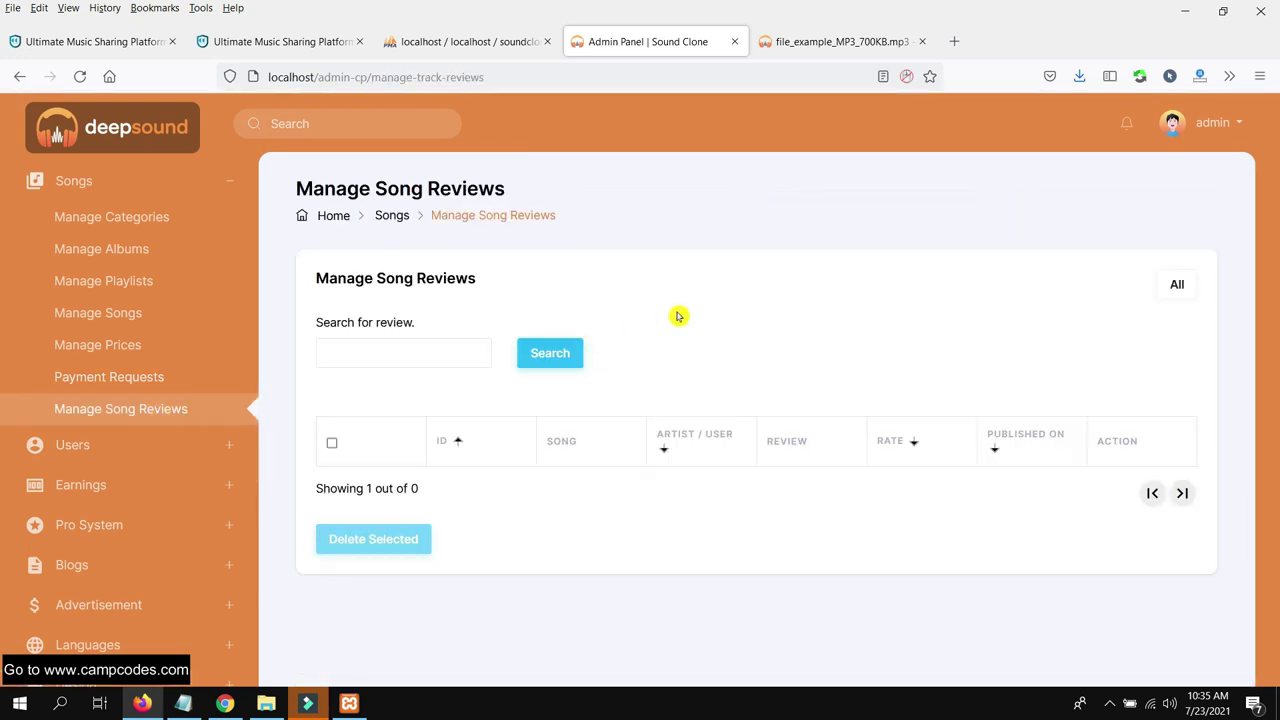
# Show Manage Users, listing two active users: one normal user and one artist
pyautogui.click(166, 444)
pyautogui.scroll(1, 150, 320)
pyautogui.click(157, 302)
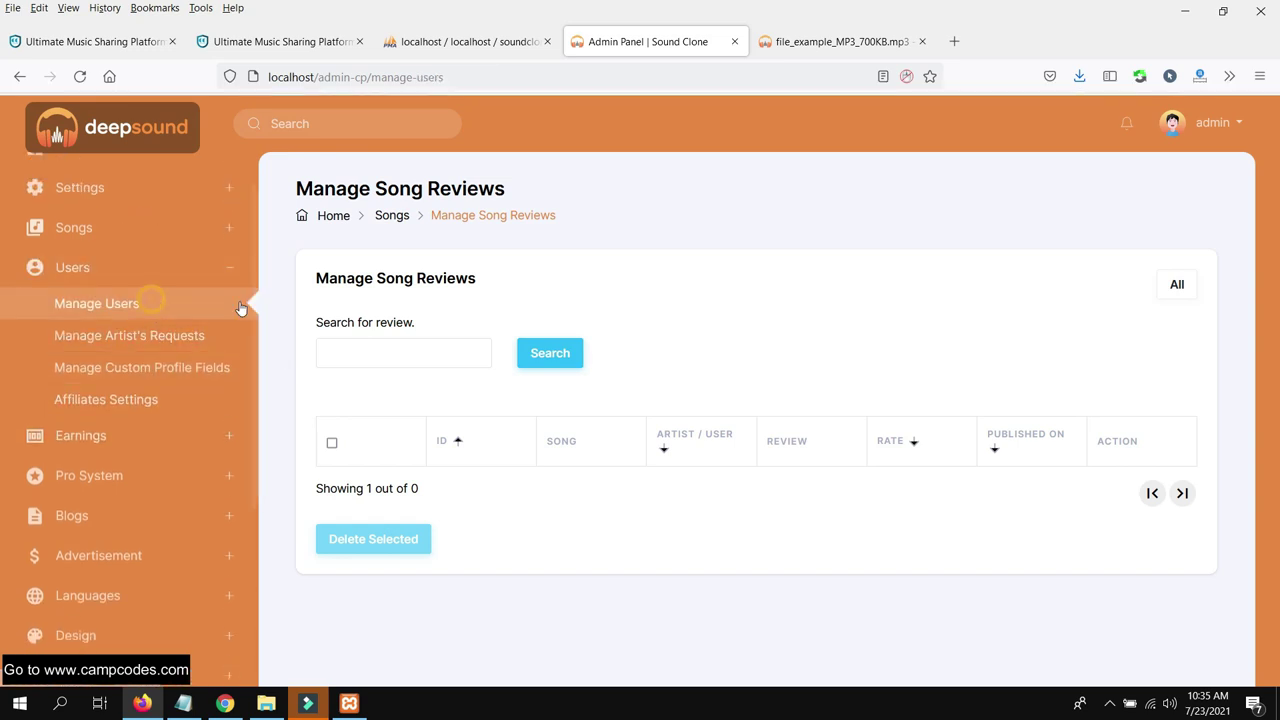
pyautogui.scroll(-1, 650, 335)
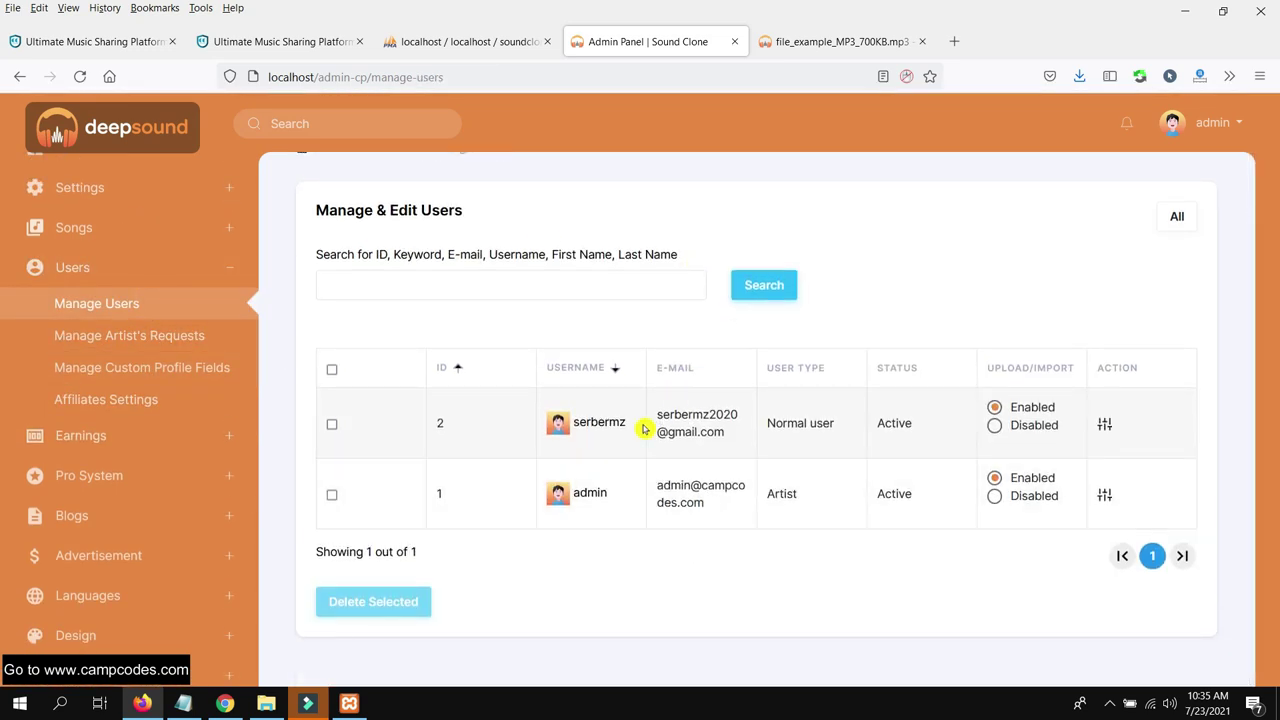
pyautogui.moveTo(640, 423); pyautogui.dragTo(541, 428)
pyautogui.moveTo(900, 424); pyautogui.dragTo(843, 386)
pyautogui.click(878, 286)
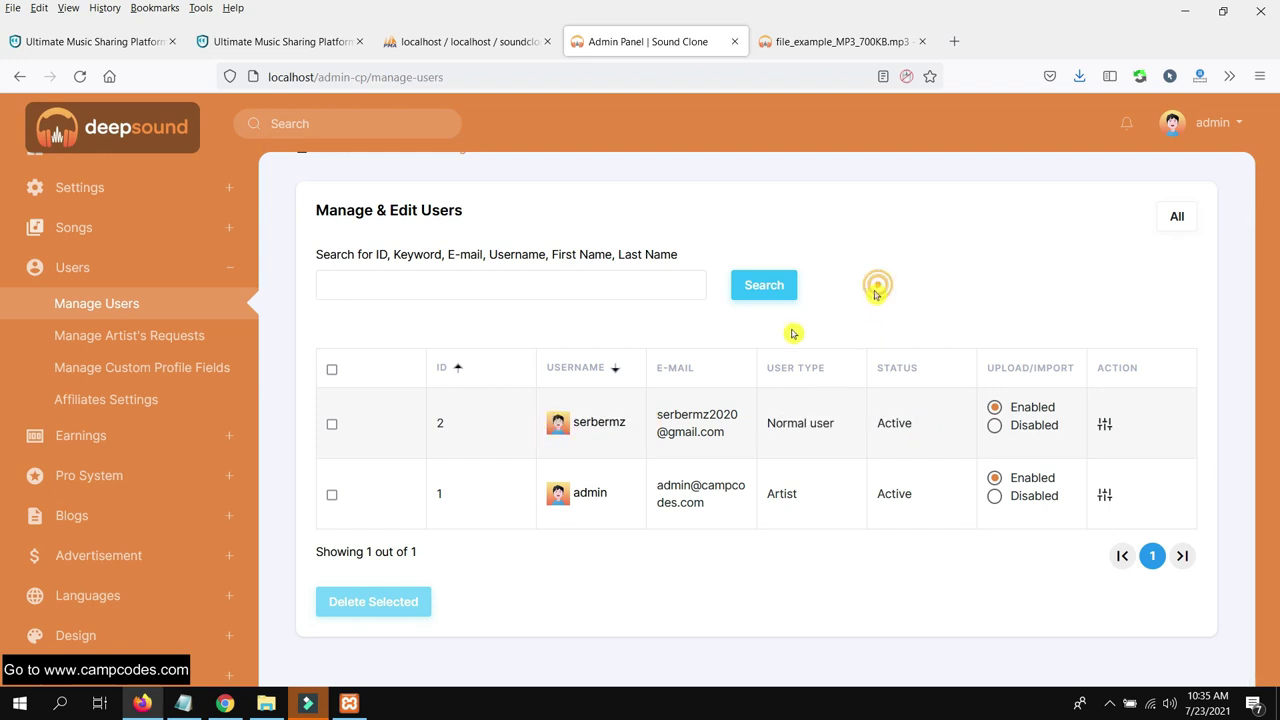
pyautogui.click(228, 706)
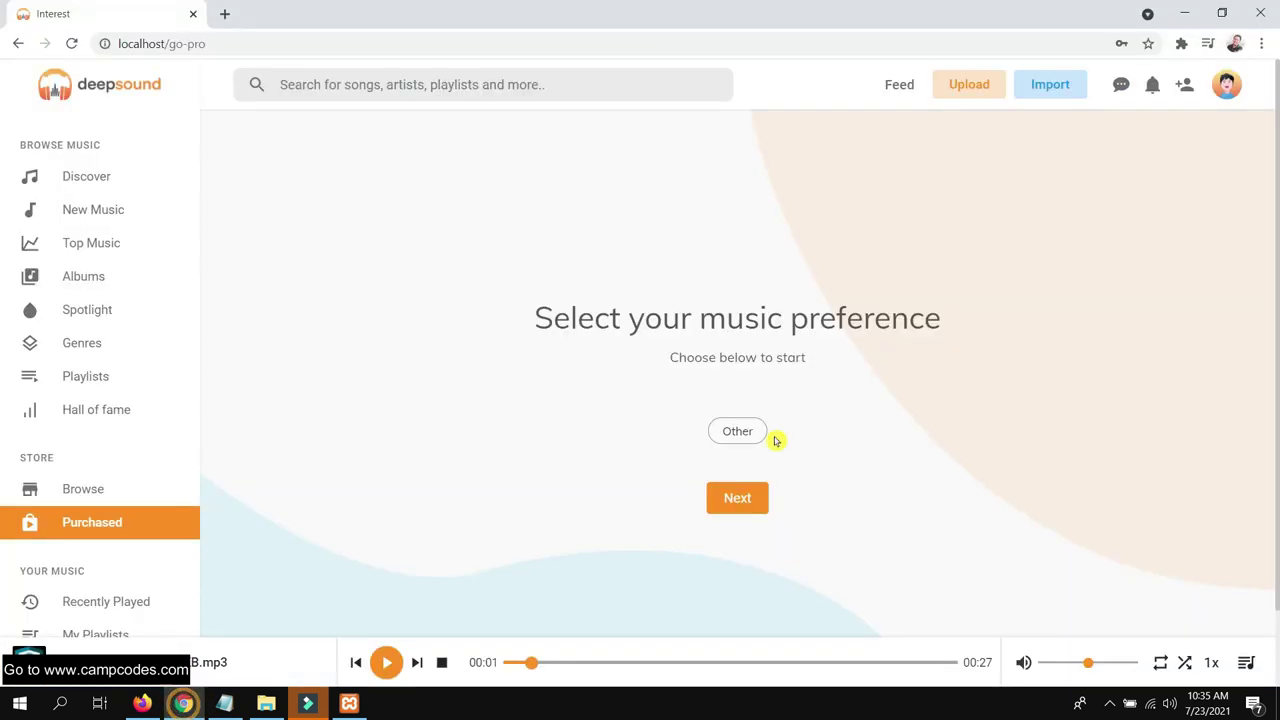
pyautogui.click(1226, 86)
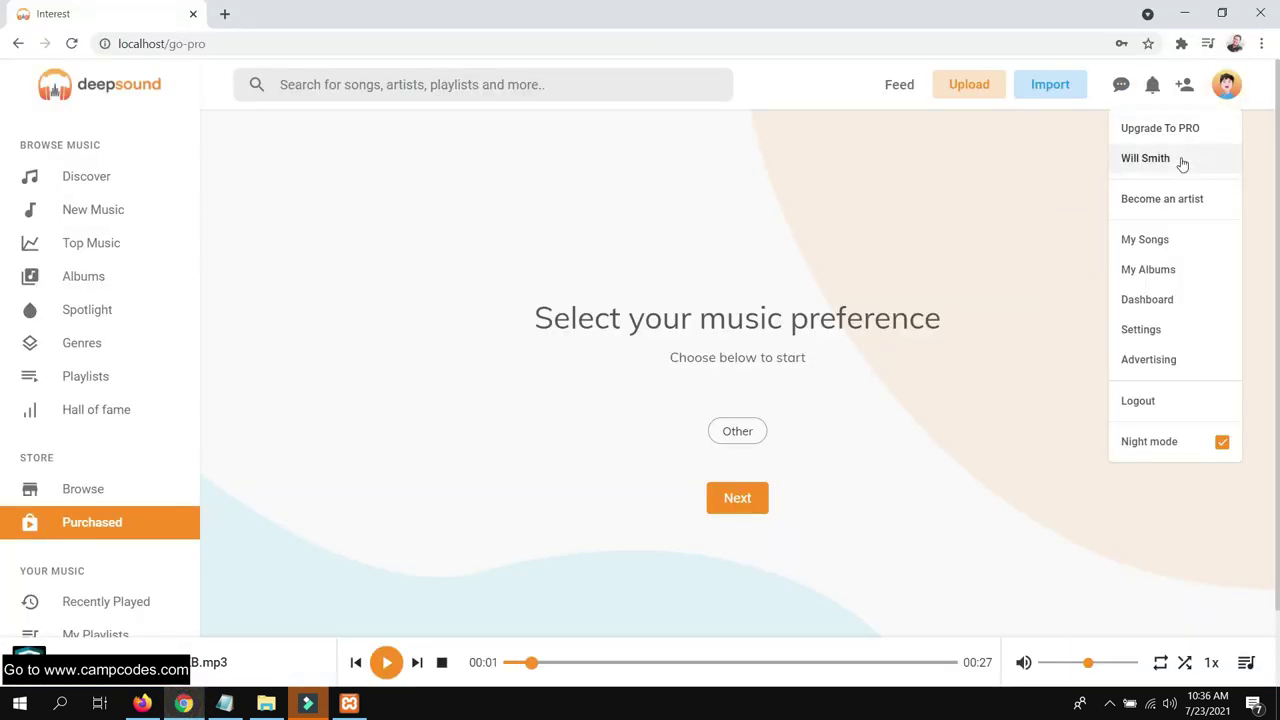
pyautogui.click(1027, 288)
pyautogui.click(1228, 98)
pyautogui.click(1183, 163)
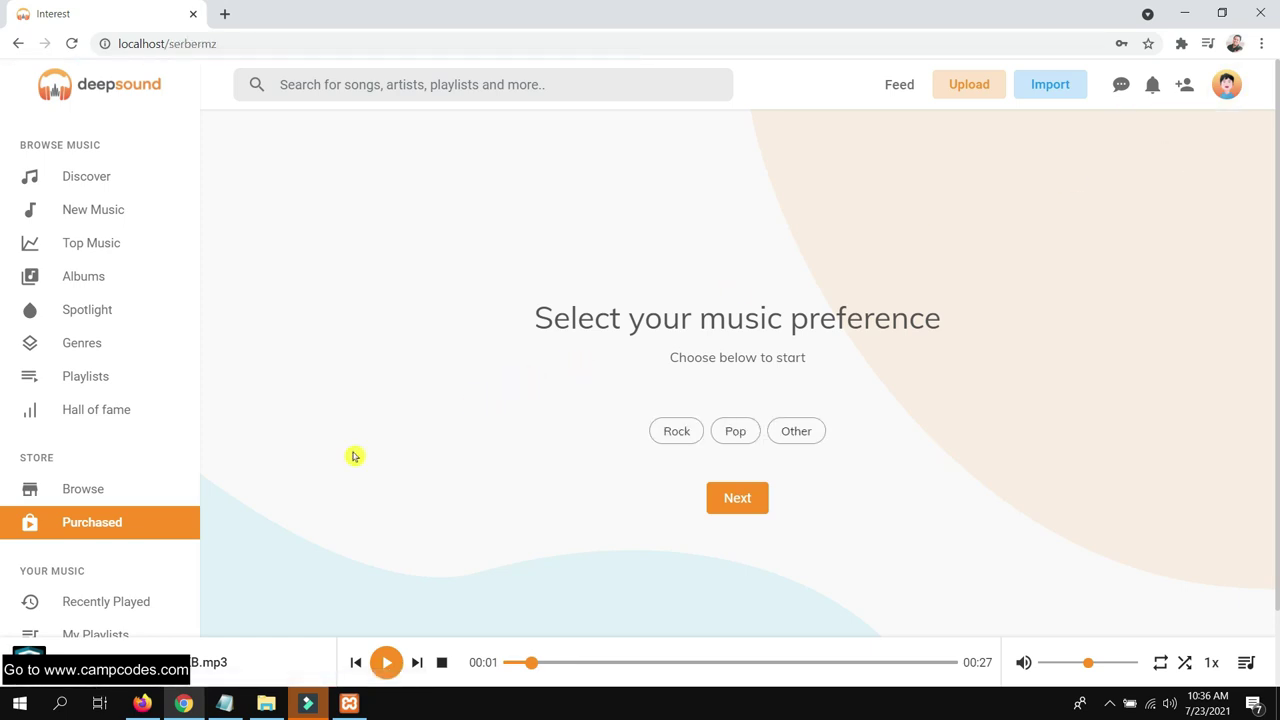
pyautogui.click(142, 703)
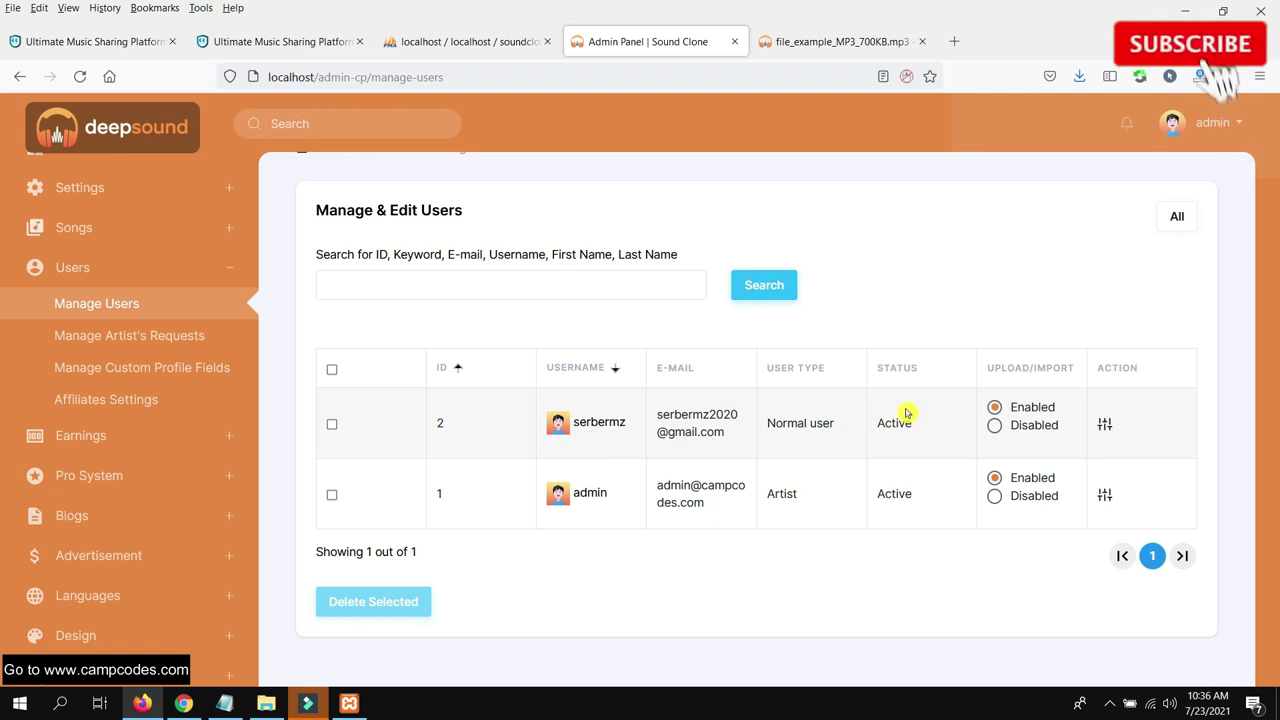
# Browse Artist's Requests and Custom Profile Fields, ending on the Affiliates Settings page
pyautogui.click(1105, 423)
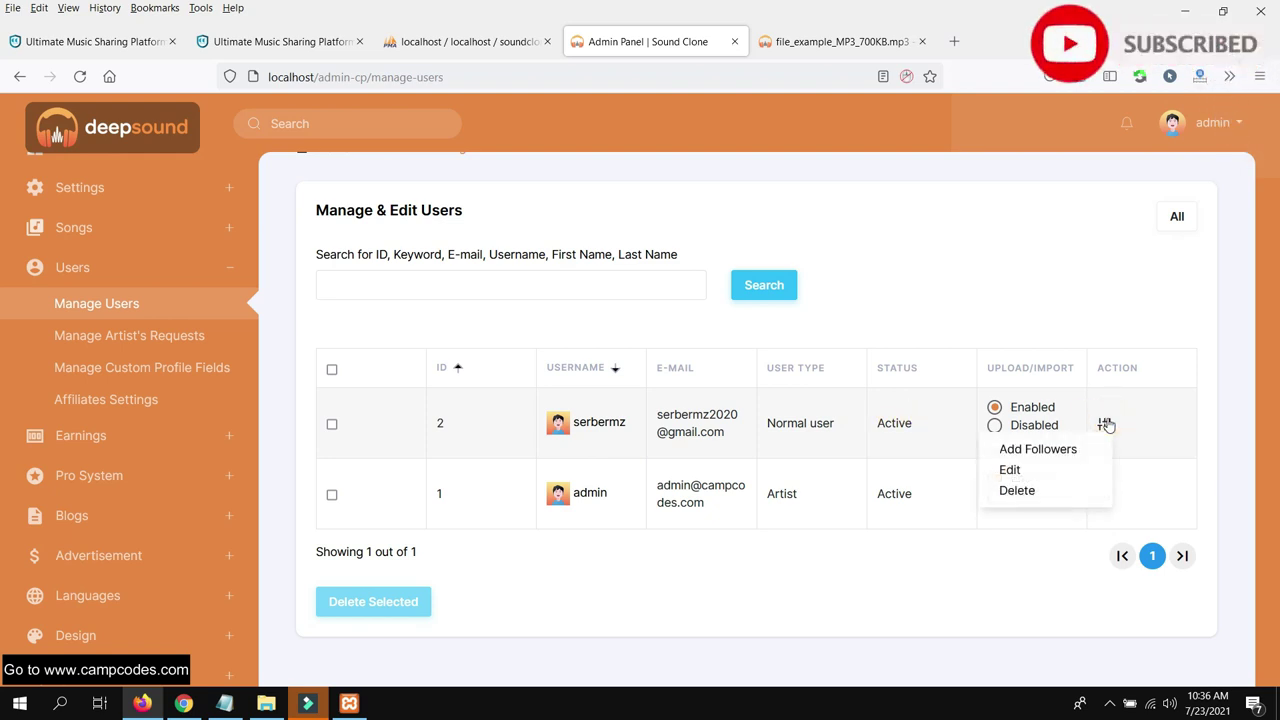
pyautogui.click(128, 335)
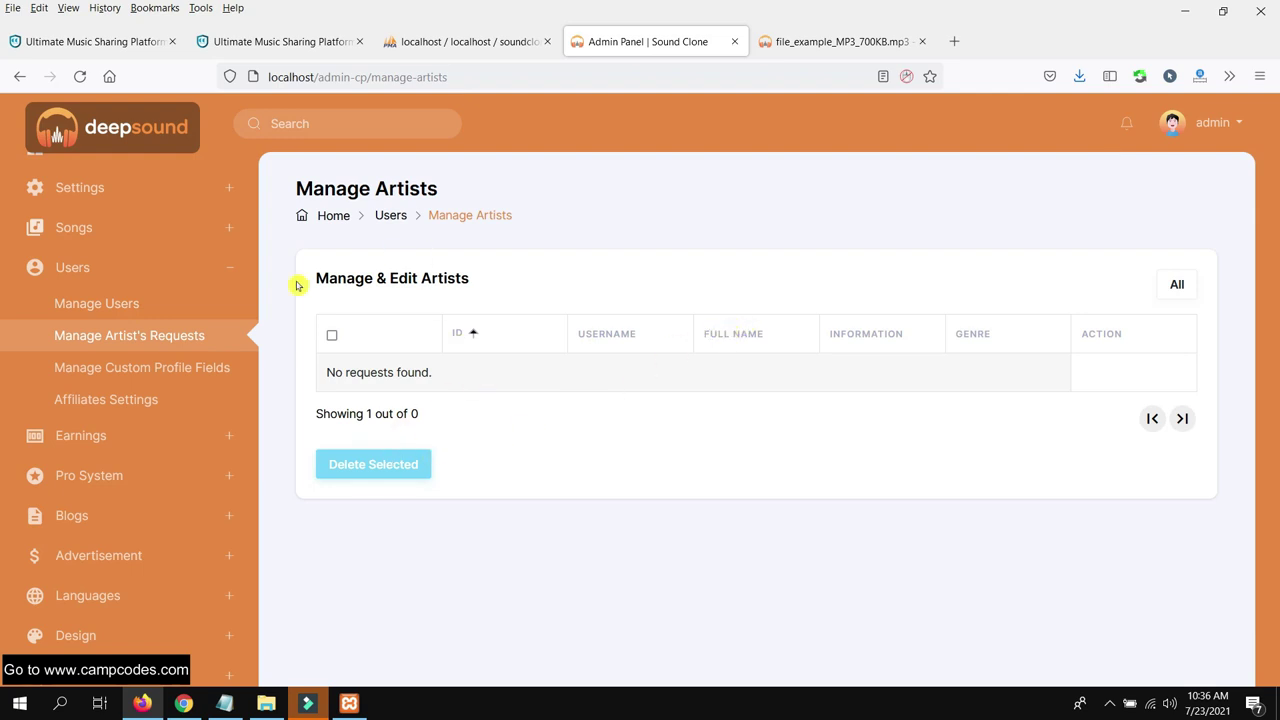
pyautogui.click(165, 367)
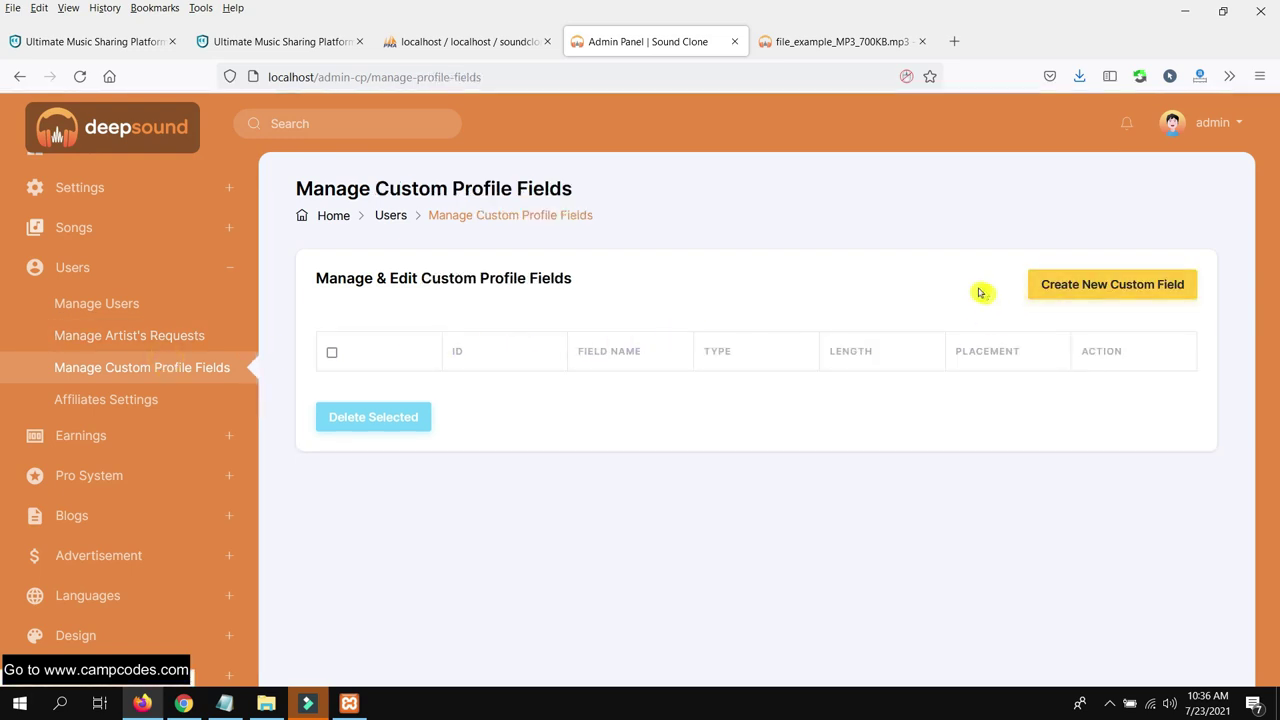
pyautogui.click(120, 400)
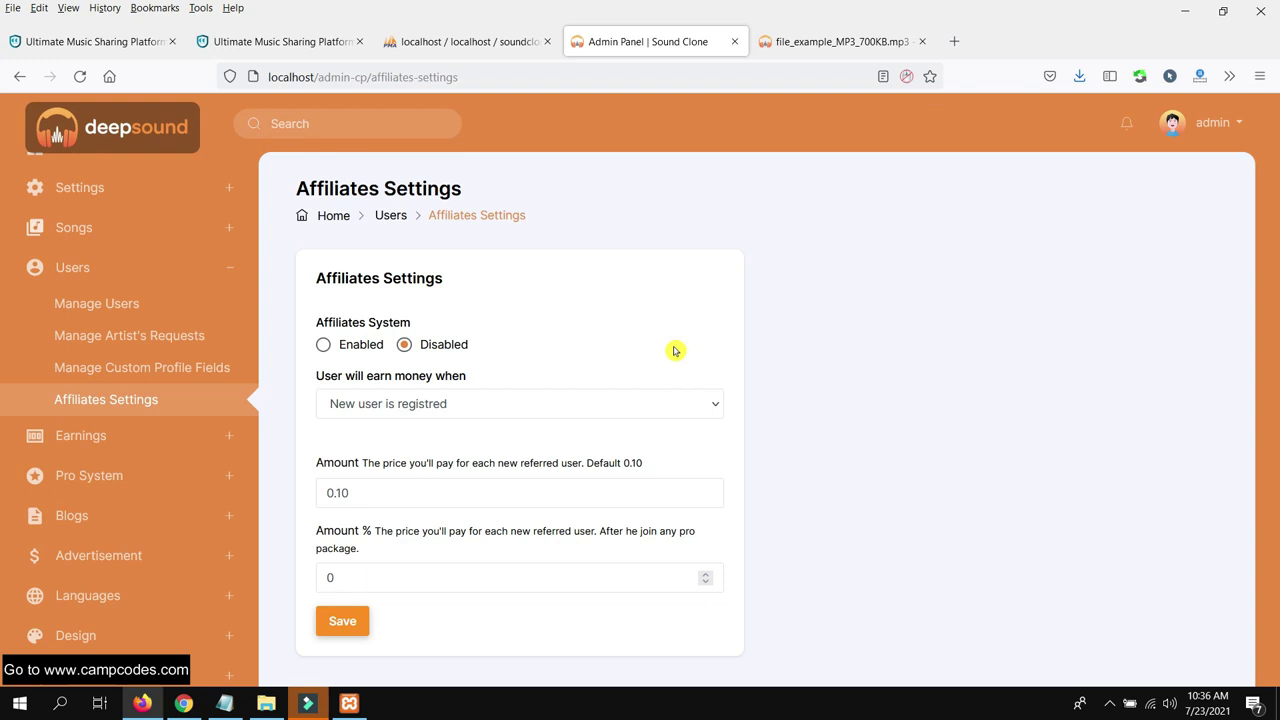
# Enable affiliates earning on new user registration with amount 0 and 10%, and save
pyautogui.click(345, 350)
pyautogui.click(462, 416)
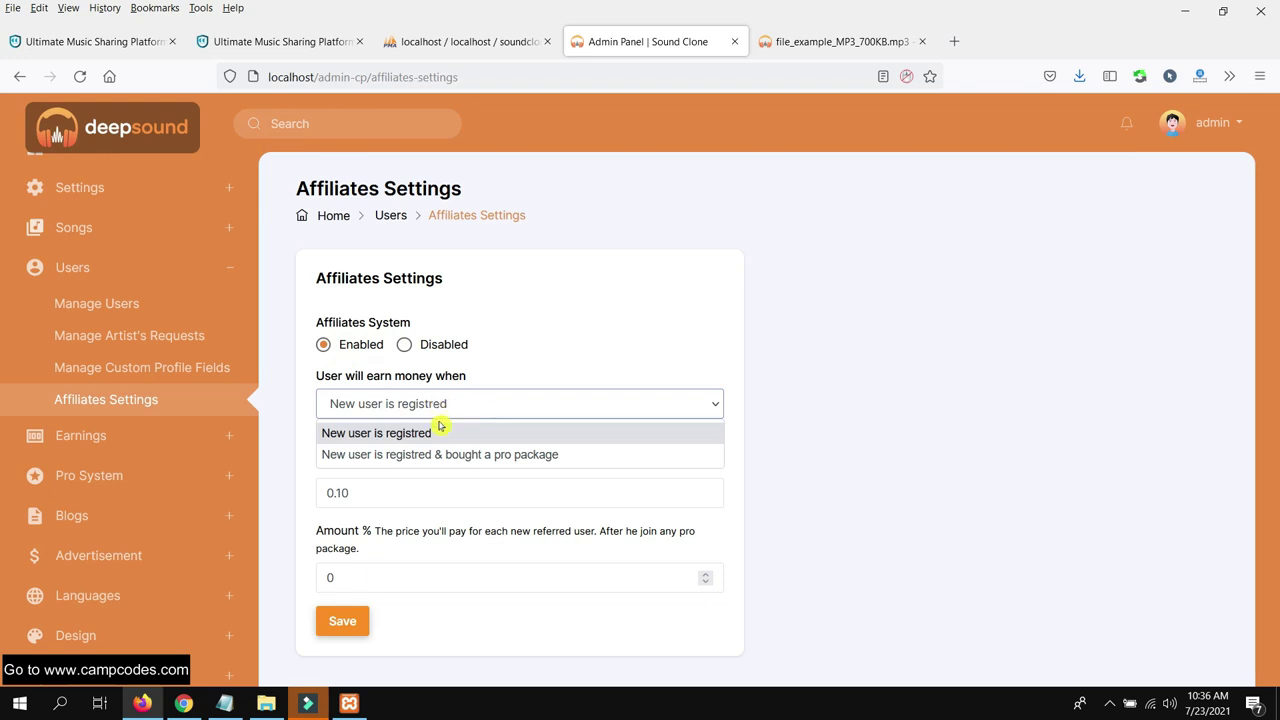
pyautogui.click(422, 433)
pyautogui.scroll(-1, 460, 475)
pyautogui.tripleClick(508, 468)
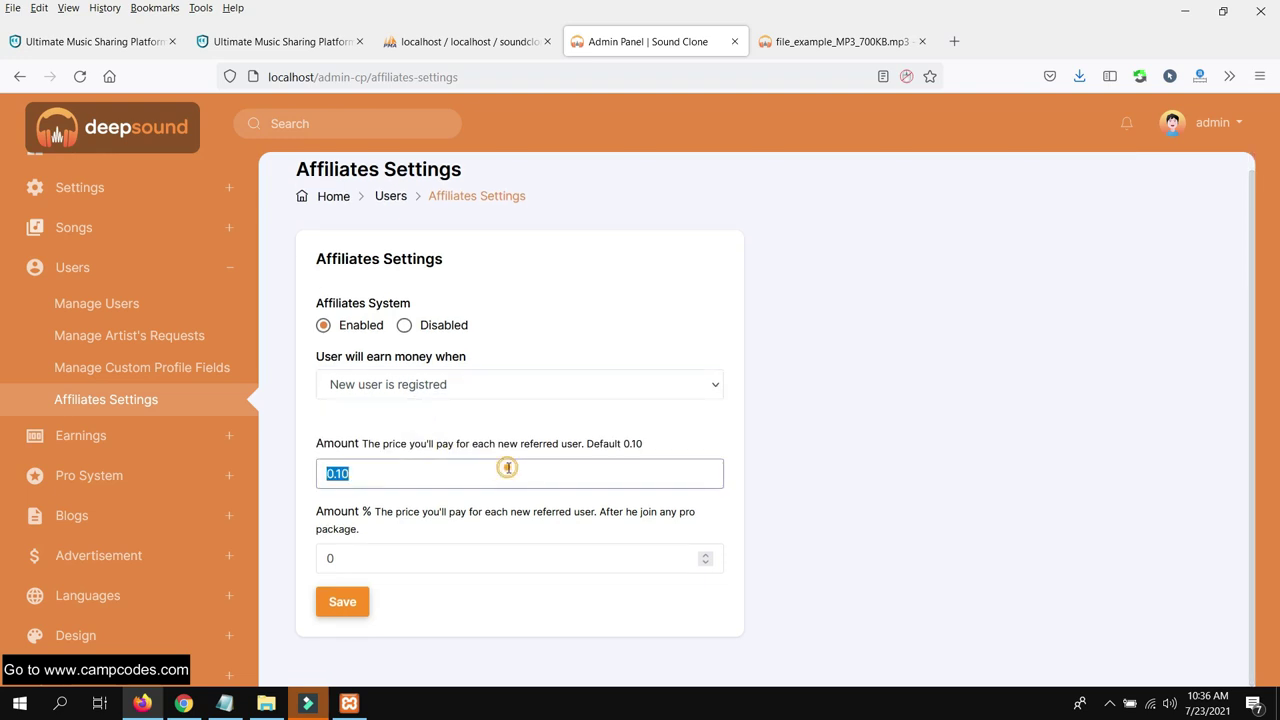
pyautogui.click(508, 468)
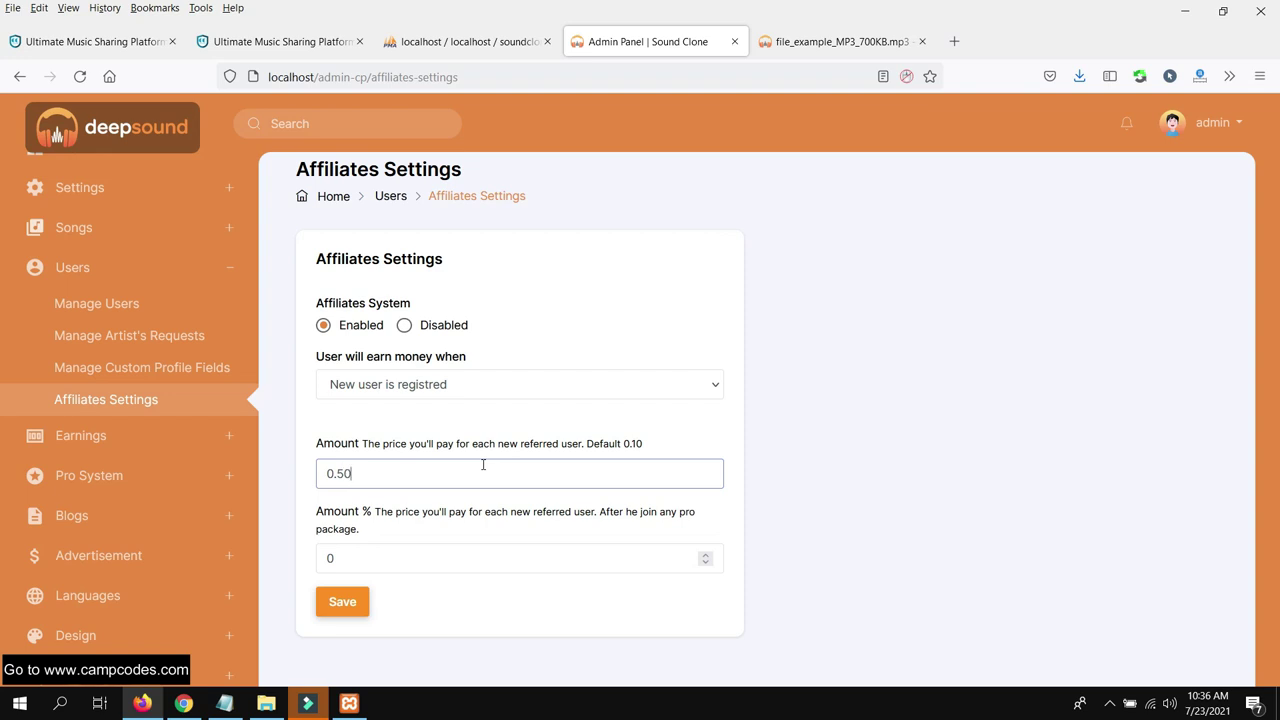
pyautogui.doubleClick(481, 553)
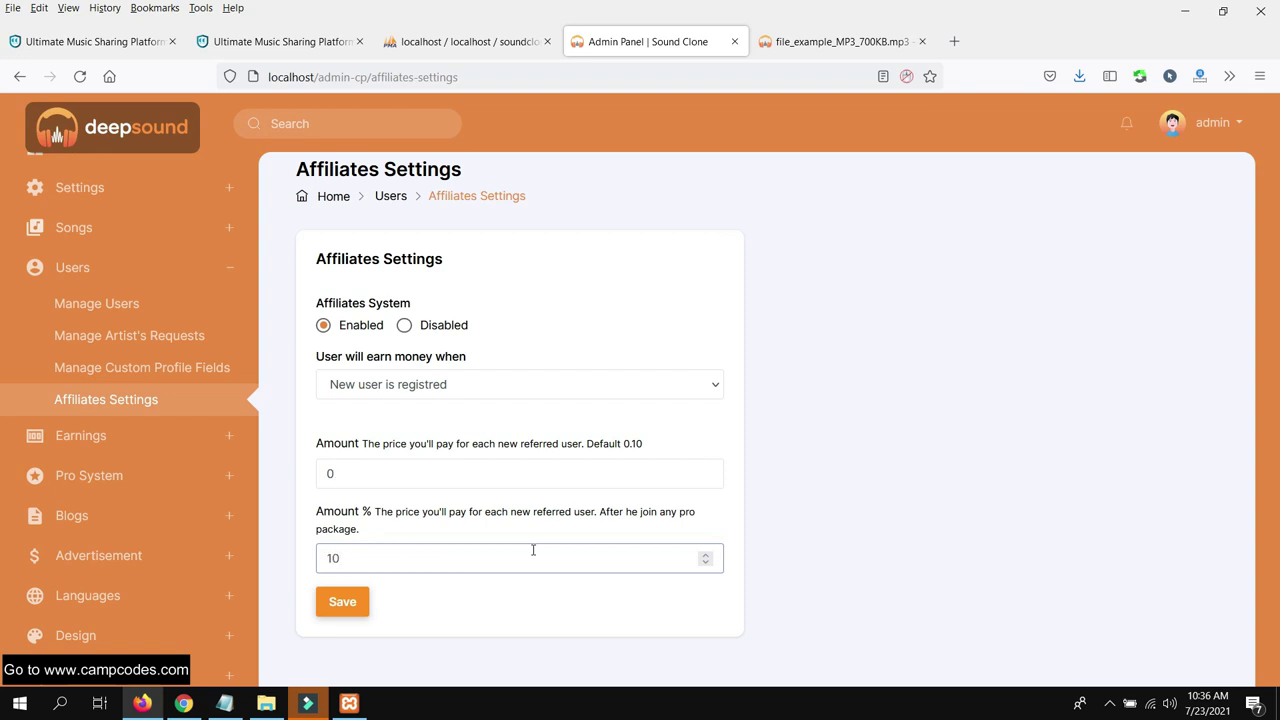
pyautogui.click(366, 602)
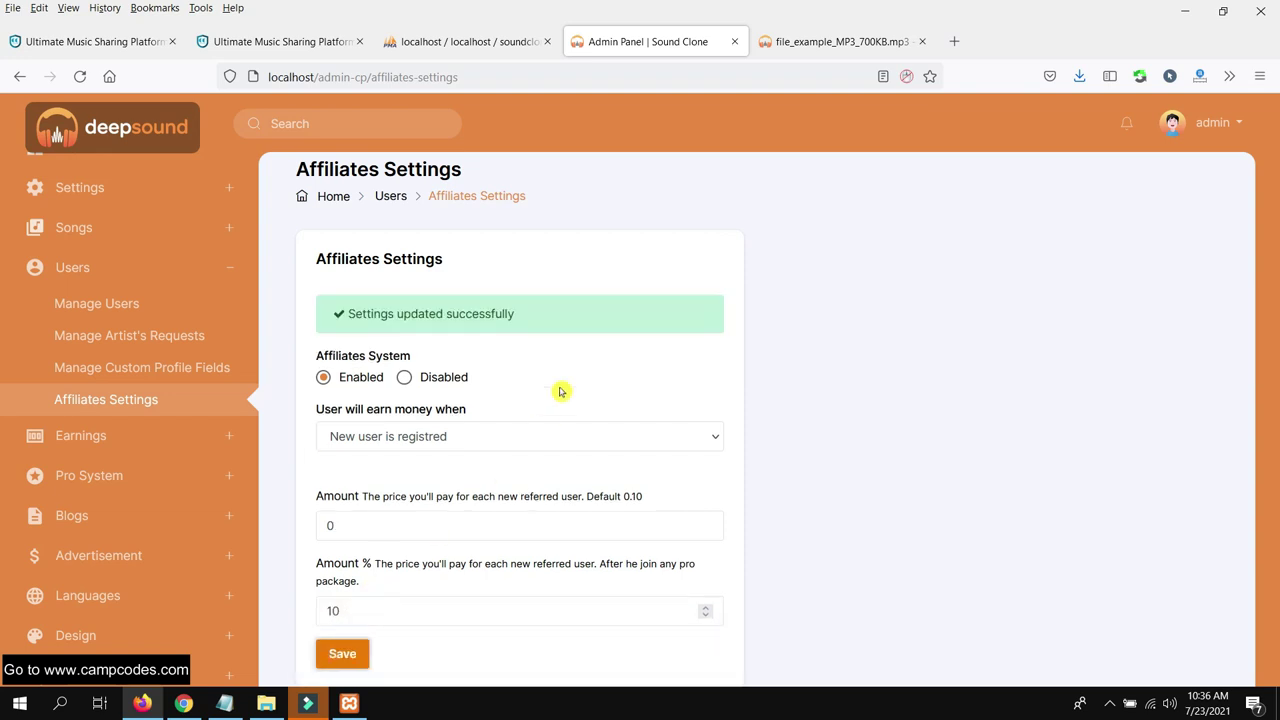
pyautogui.click(108, 437)
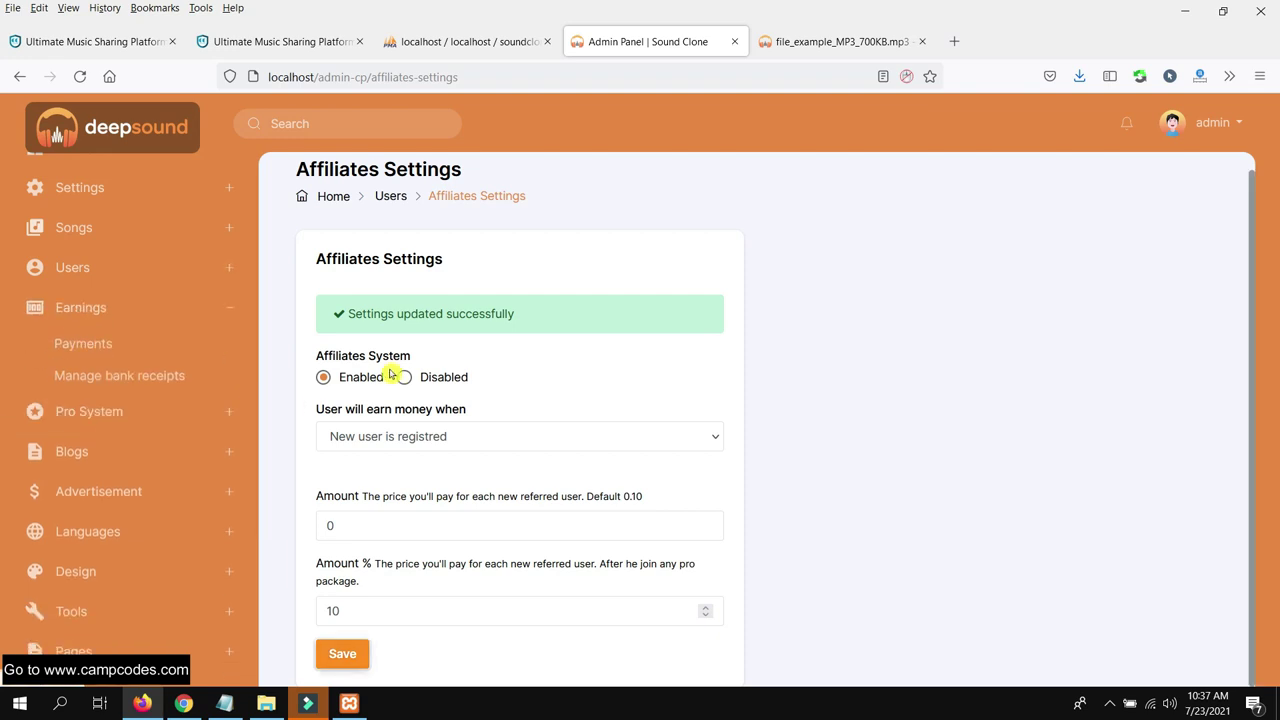
# Look over the Payments overview and Bank Receipts pages
pyautogui.click(143, 346)
pyautogui.scroll(-2, 551, 300)
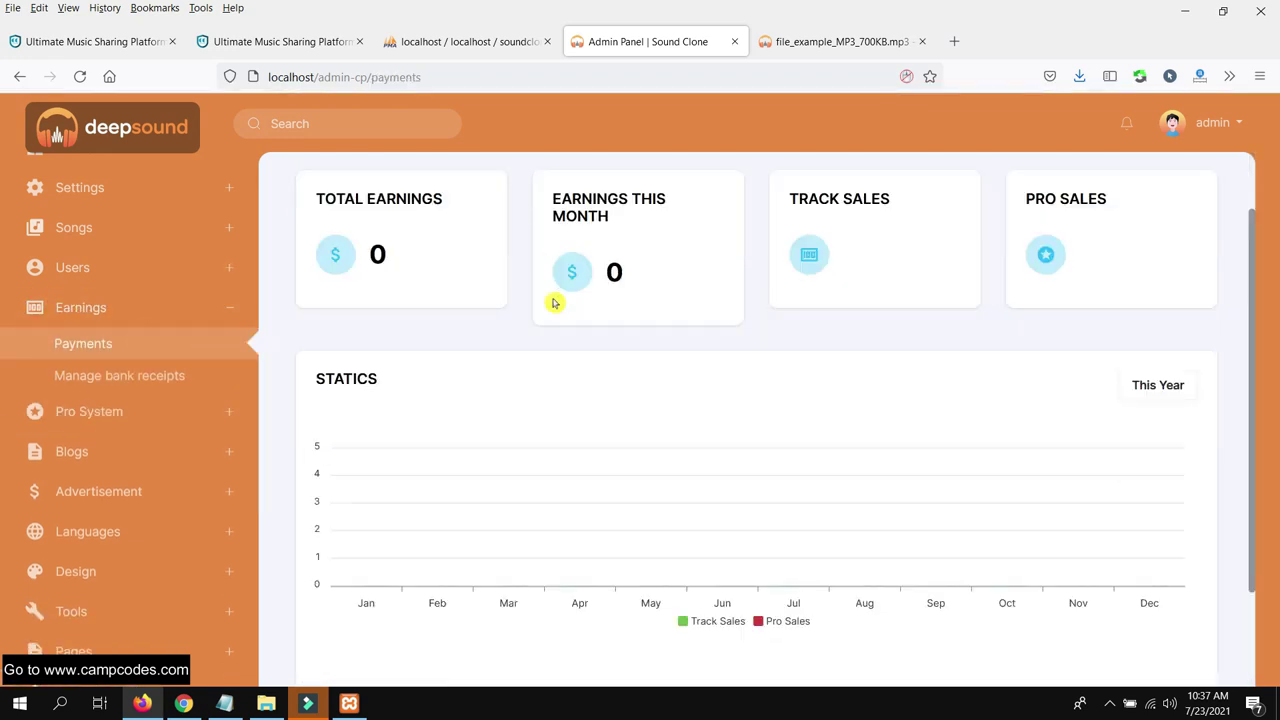
pyautogui.scroll(2, 551, 300)
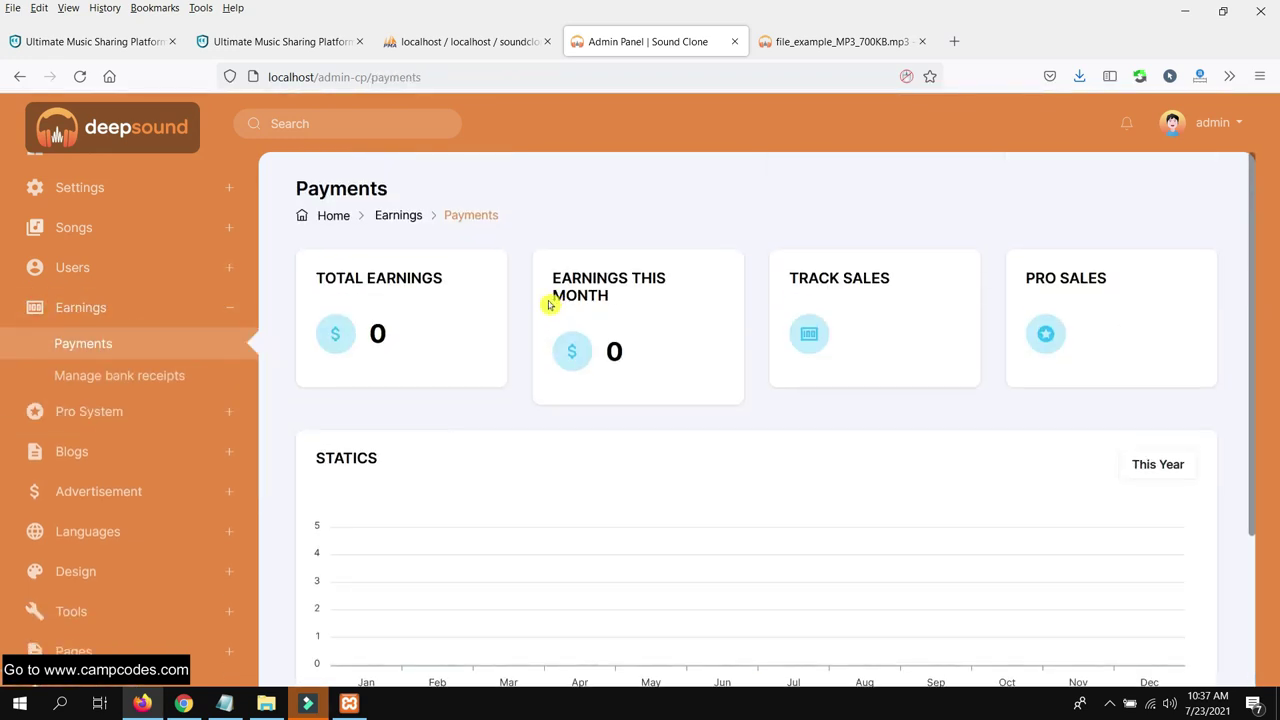
pyautogui.click(126, 372)
pyautogui.scroll(-3, 846, 357)
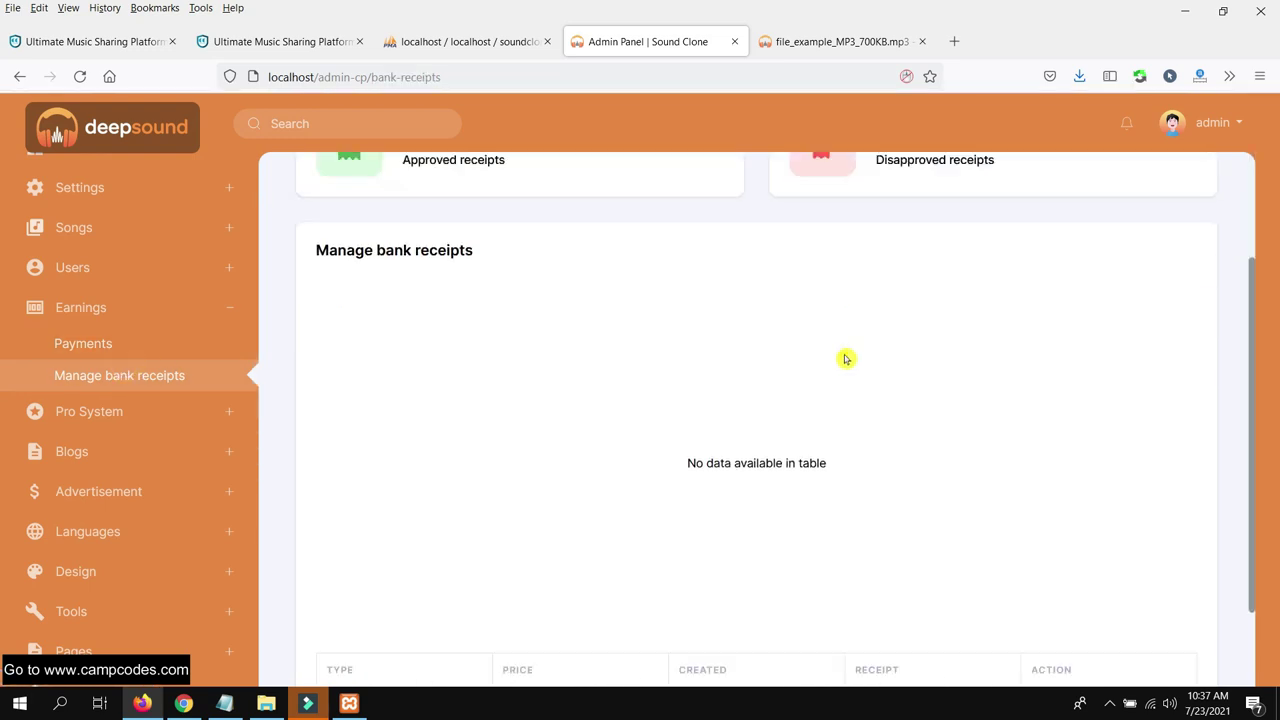
pyautogui.scroll(3, 820, 380)
# Set the free users' max upload size to 96MB in Pro System Settings and save
pyautogui.click(155, 406)
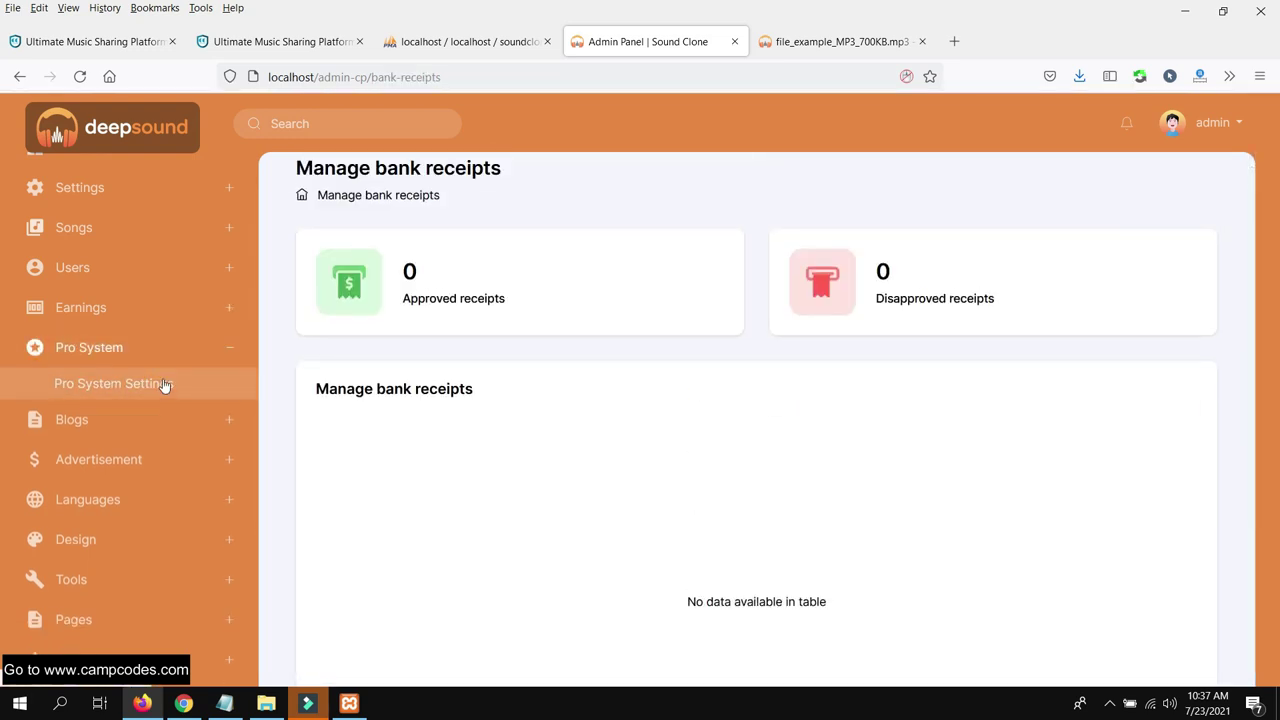
pyautogui.click(164, 383)
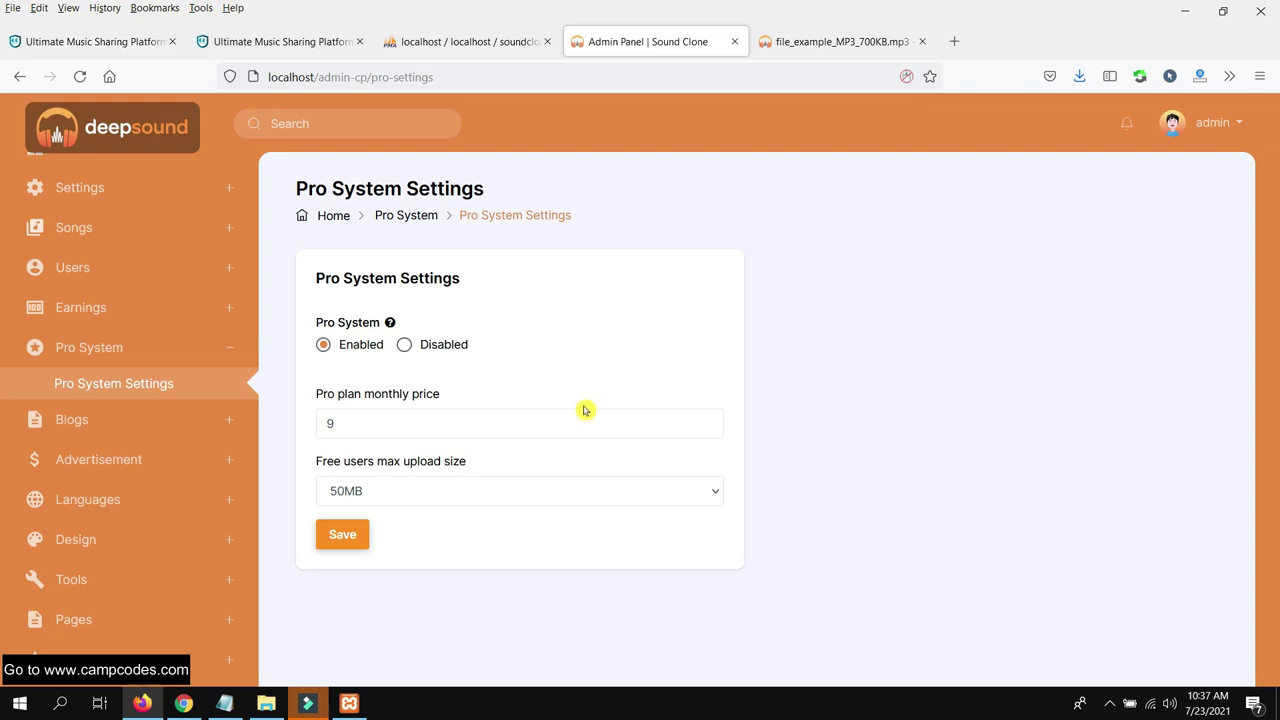
pyautogui.click(585, 491)
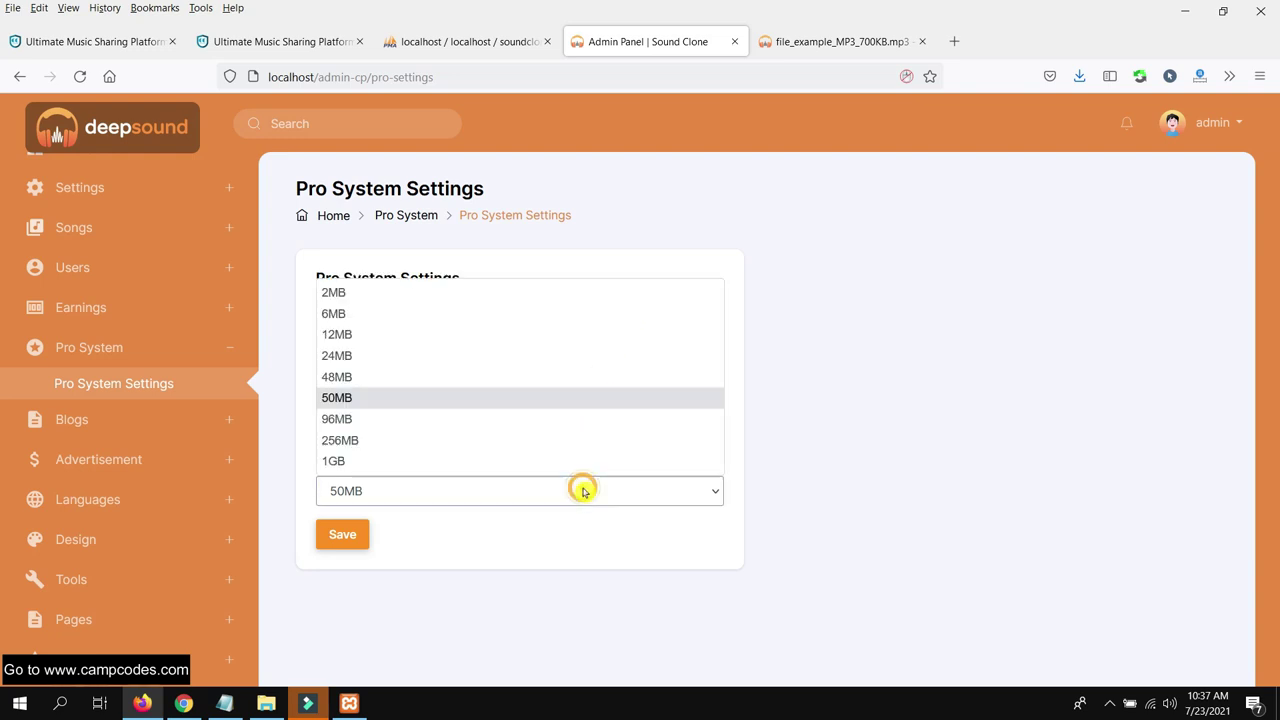
pyautogui.click(522, 424)
pyautogui.click(342, 534)
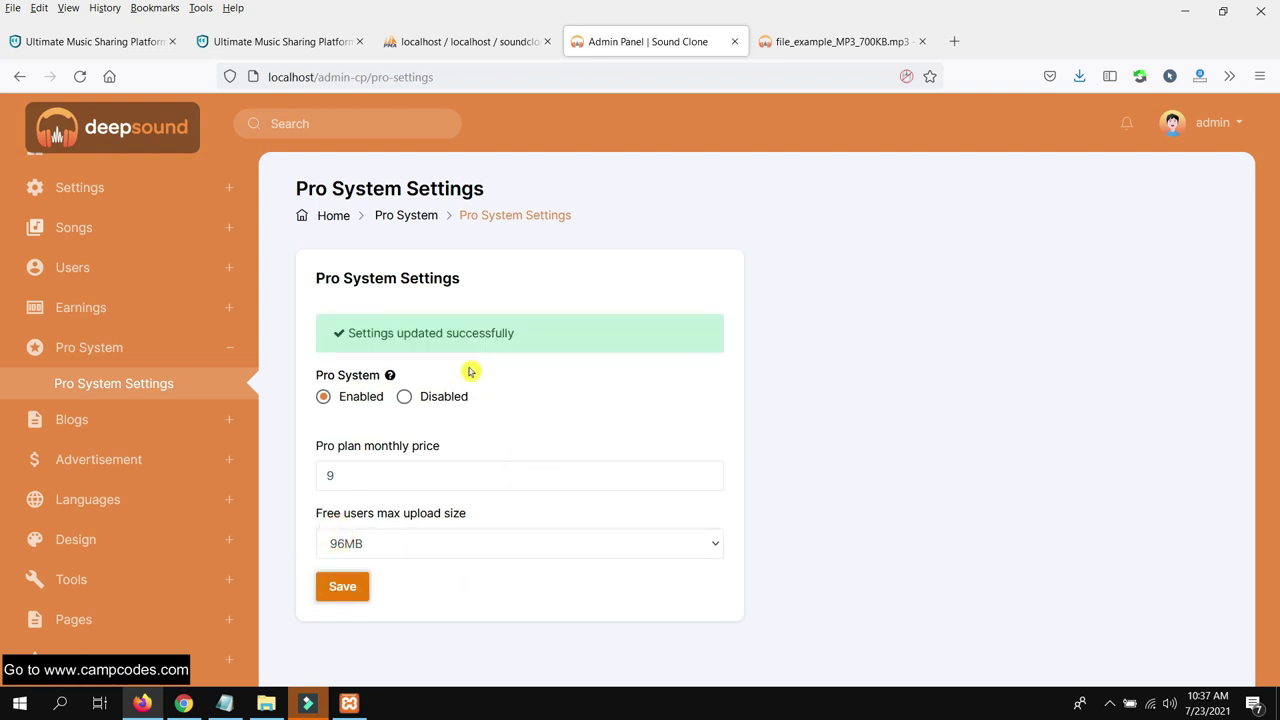
# Check the empty blog articles and categories lists, then bring up the Create New article form
pyautogui.click(114, 420)
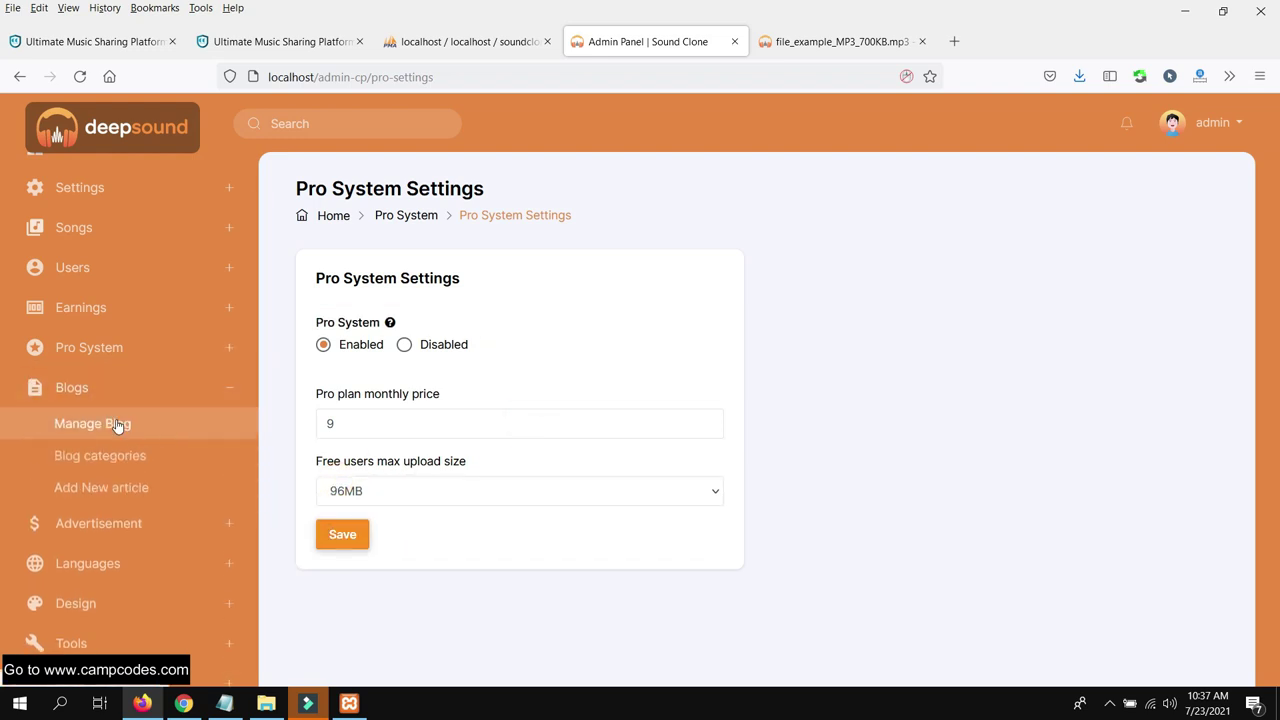
pyautogui.click(117, 425)
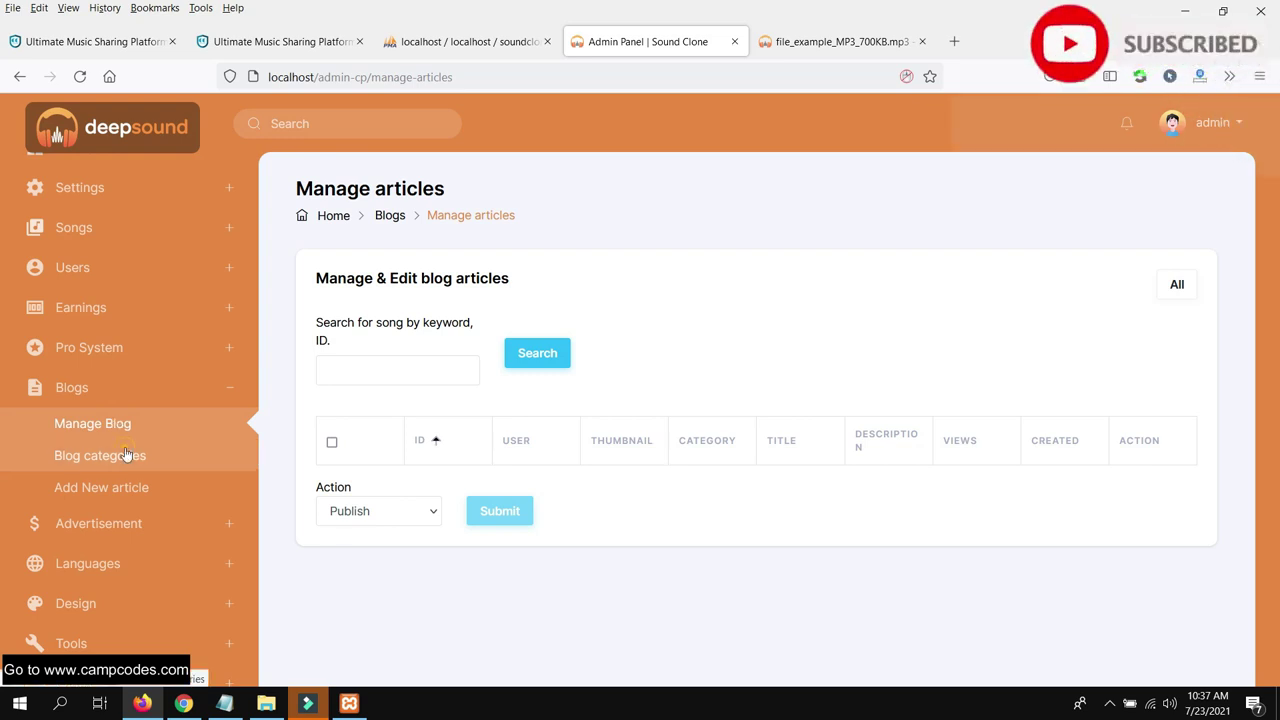
pyautogui.click(128, 455)
pyautogui.scroll(-2, 773, 412)
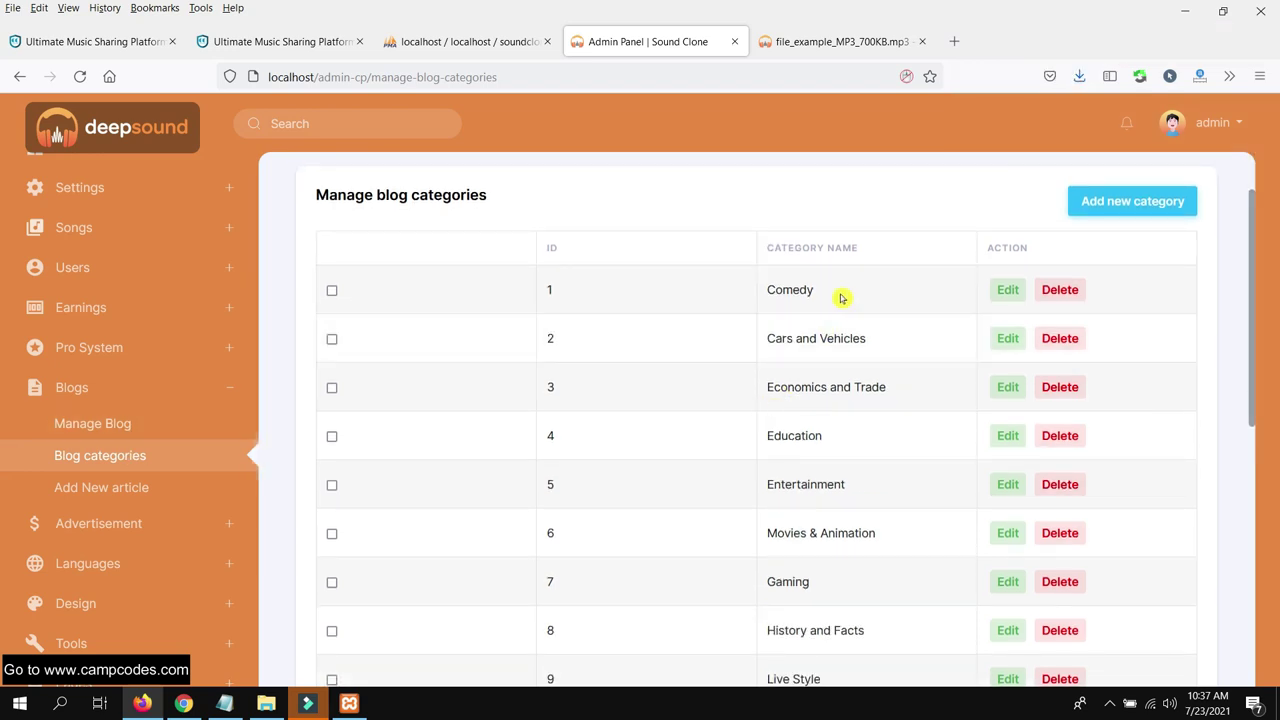
pyautogui.scroll(1, 837, 297)
pyautogui.scroll(-3, 837, 305)
pyautogui.scroll(-3, 837, 311)
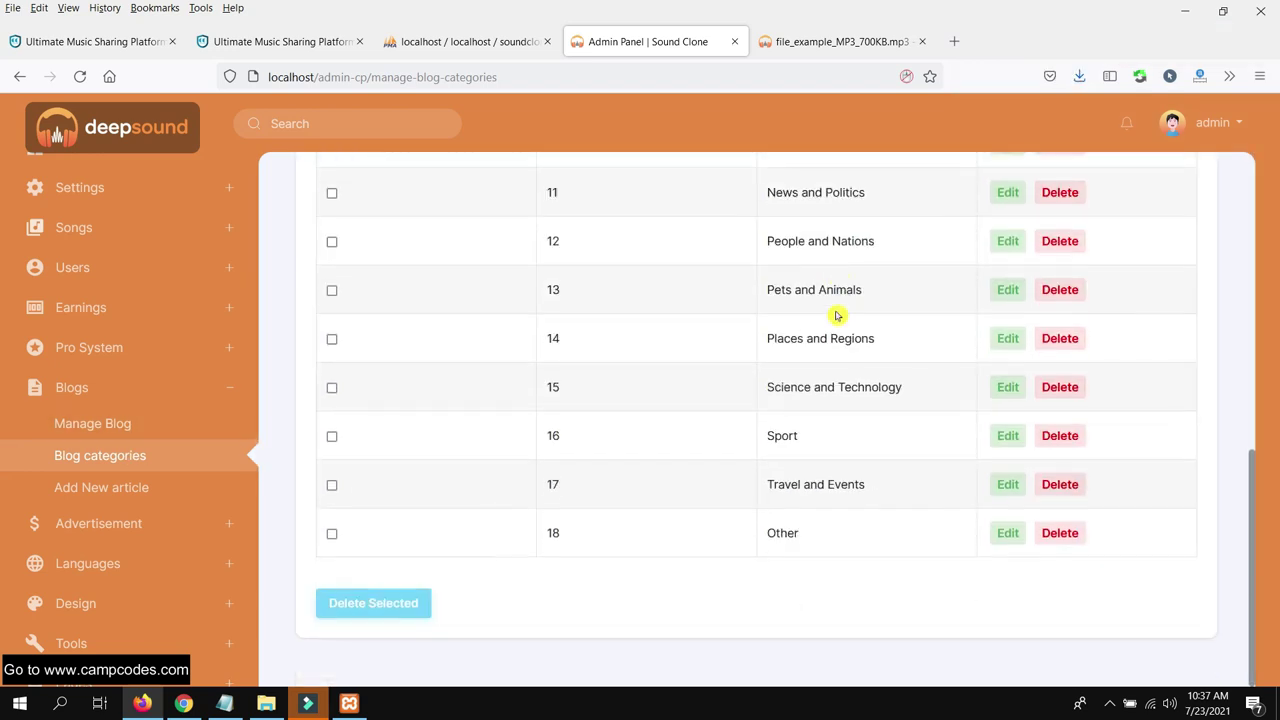
pyautogui.scroll(4, 837, 314)
pyautogui.scroll(3, 837, 316)
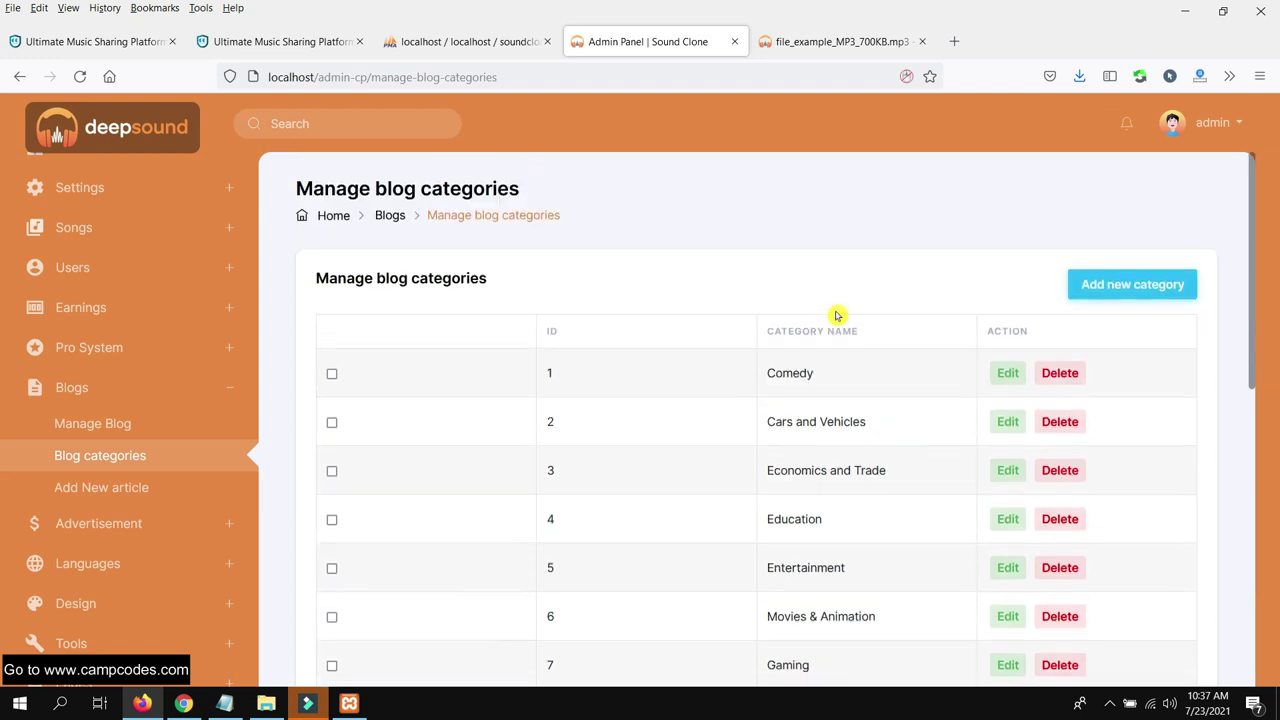
pyautogui.click(108, 490)
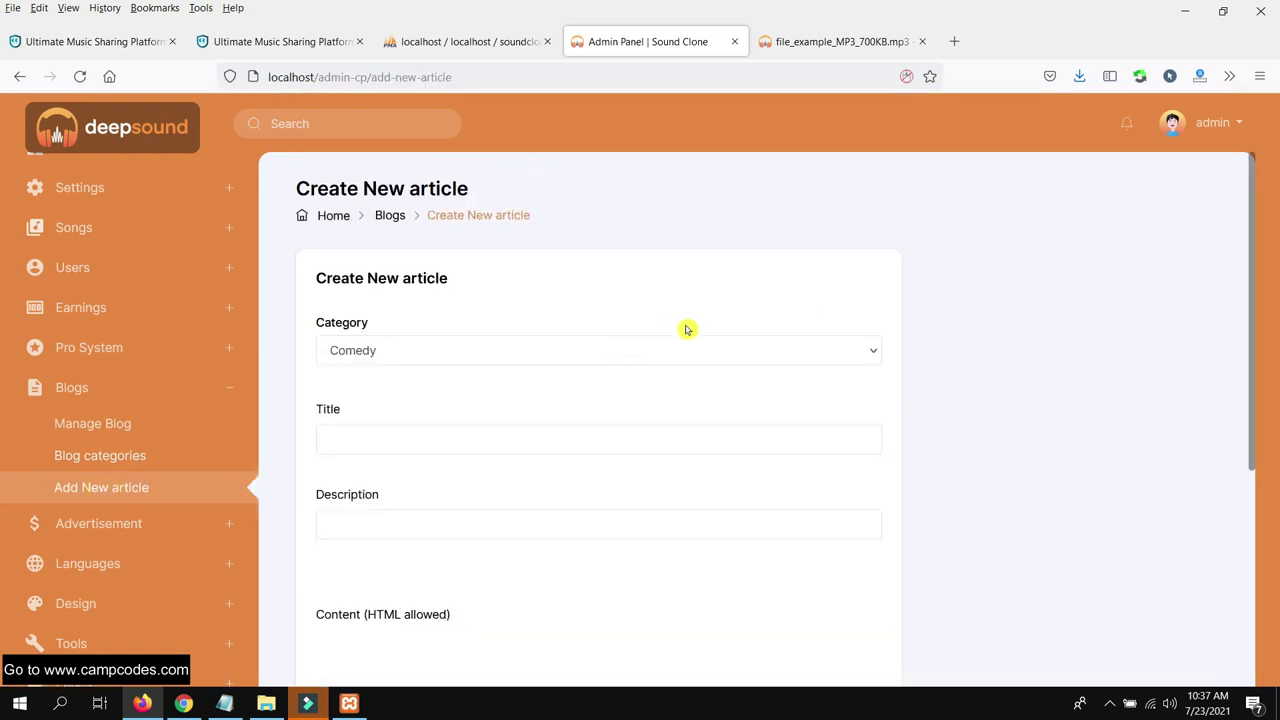
# Set the article category to Science and Technology, title 'Go to CampCodes.com', and begin the description
pyautogui.scroll(-1, 686, 335)
pyautogui.click(641, 268)
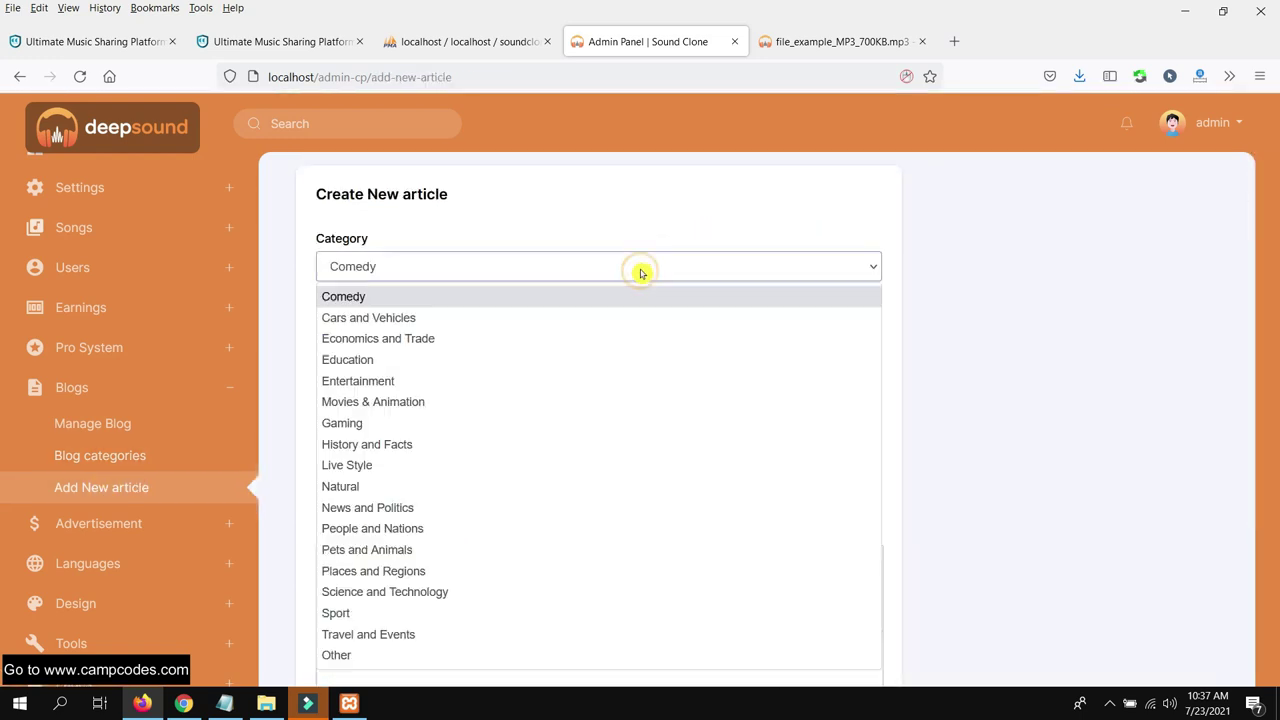
pyautogui.click(550, 362)
pyautogui.click(535, 270)
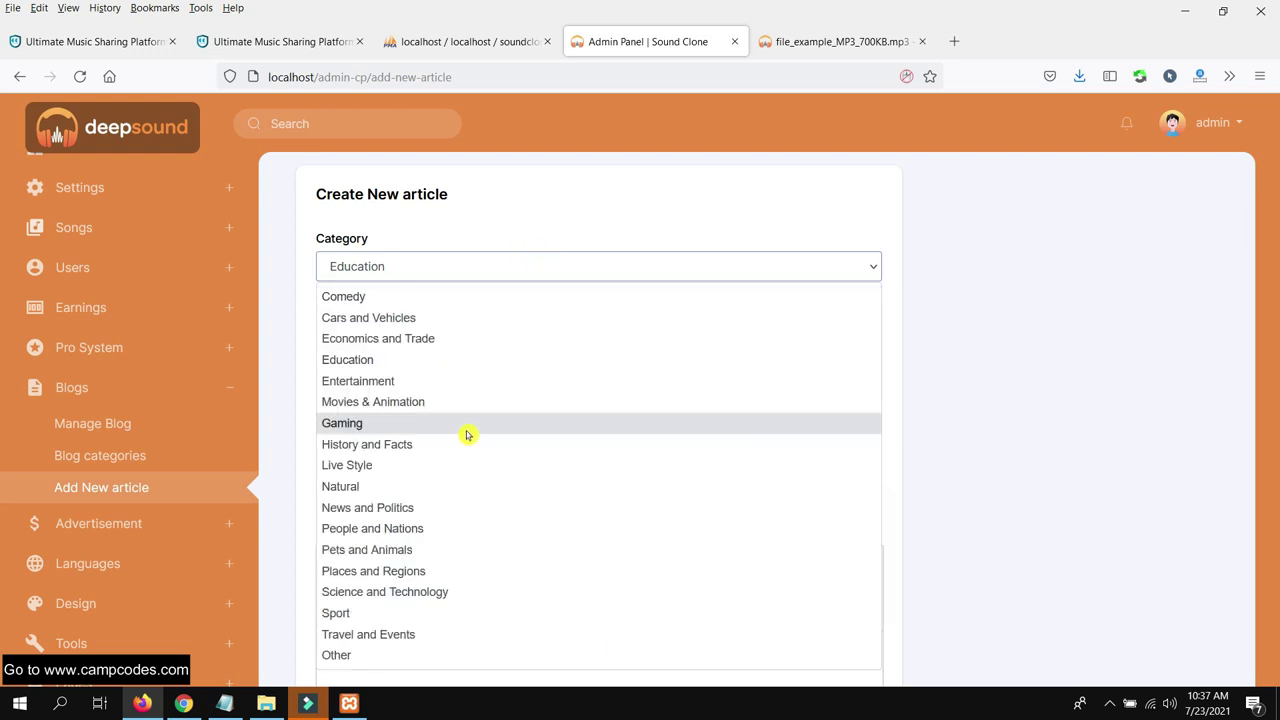
pyautogui.click(453, 591)
pyautogui.click(434, 357)
pyautogui.write('Go to Camp')
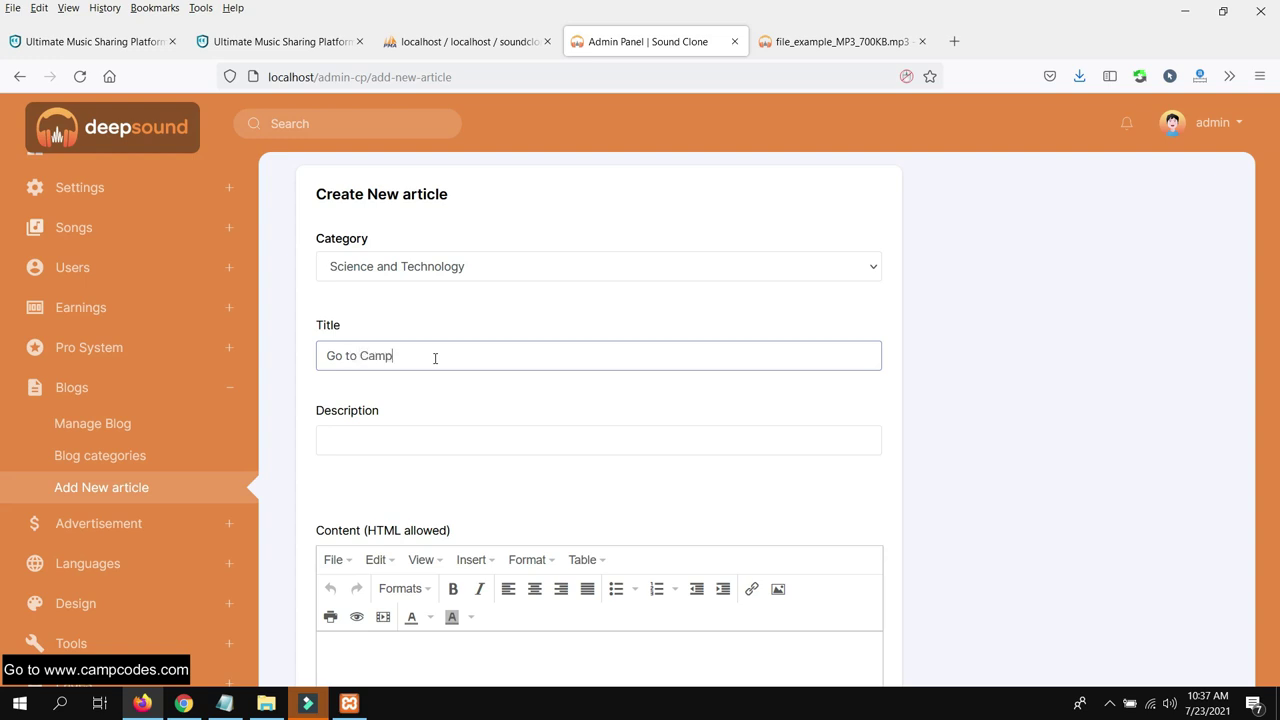
pyautogui.write('Codes.com')
pyautogui.press('Tab')
pyautogui.write('CampC')
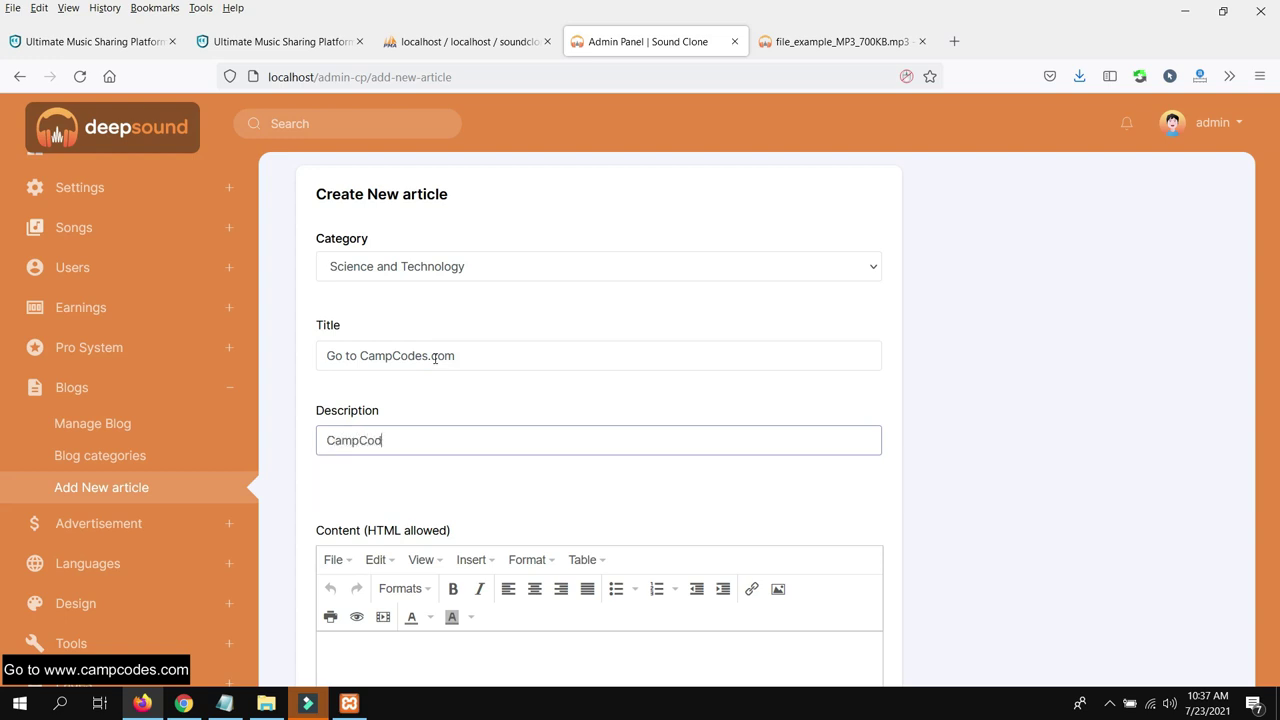
# Copy the article title and paste it into the article content body
pyautogui.tripleClick(502, 368)
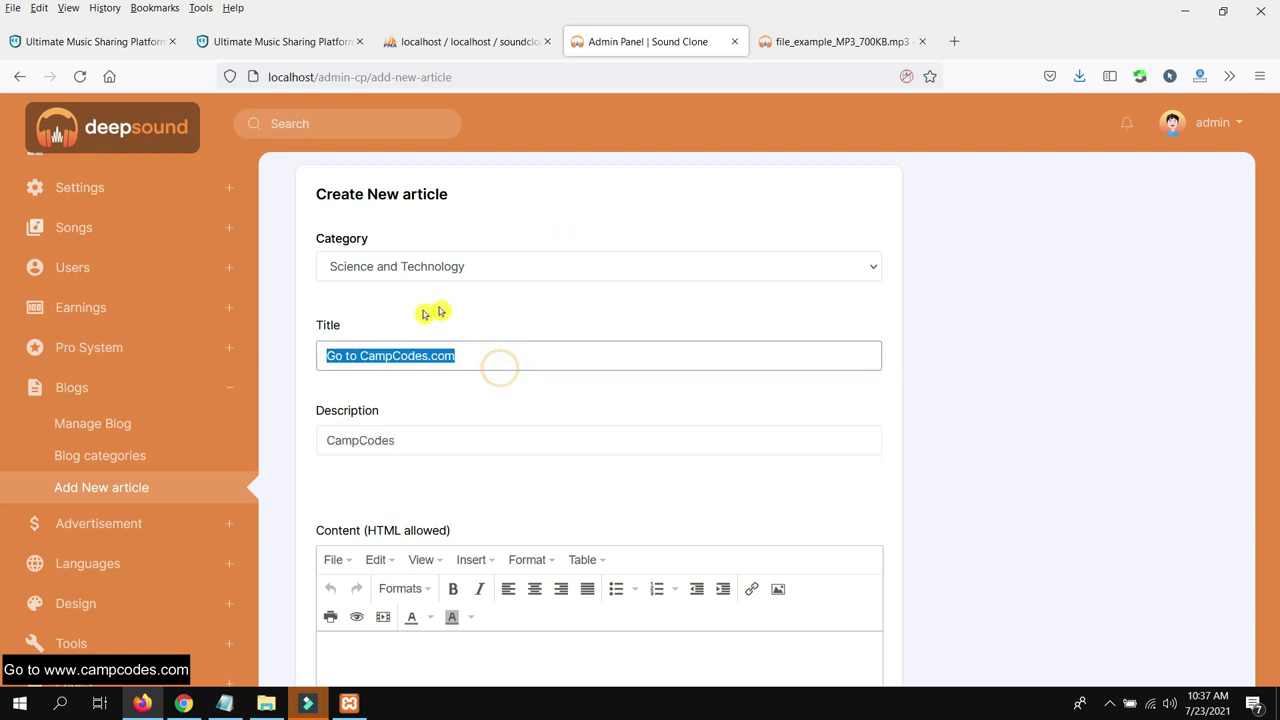
pyautogui.scroll(-3, 429, 300)
pyautogui.scroll(1, 397, 263)
pyautogui.rightClick(420, 186)
pyautogui.click(463, 283)
pyautogui.rightClick(381, 490)
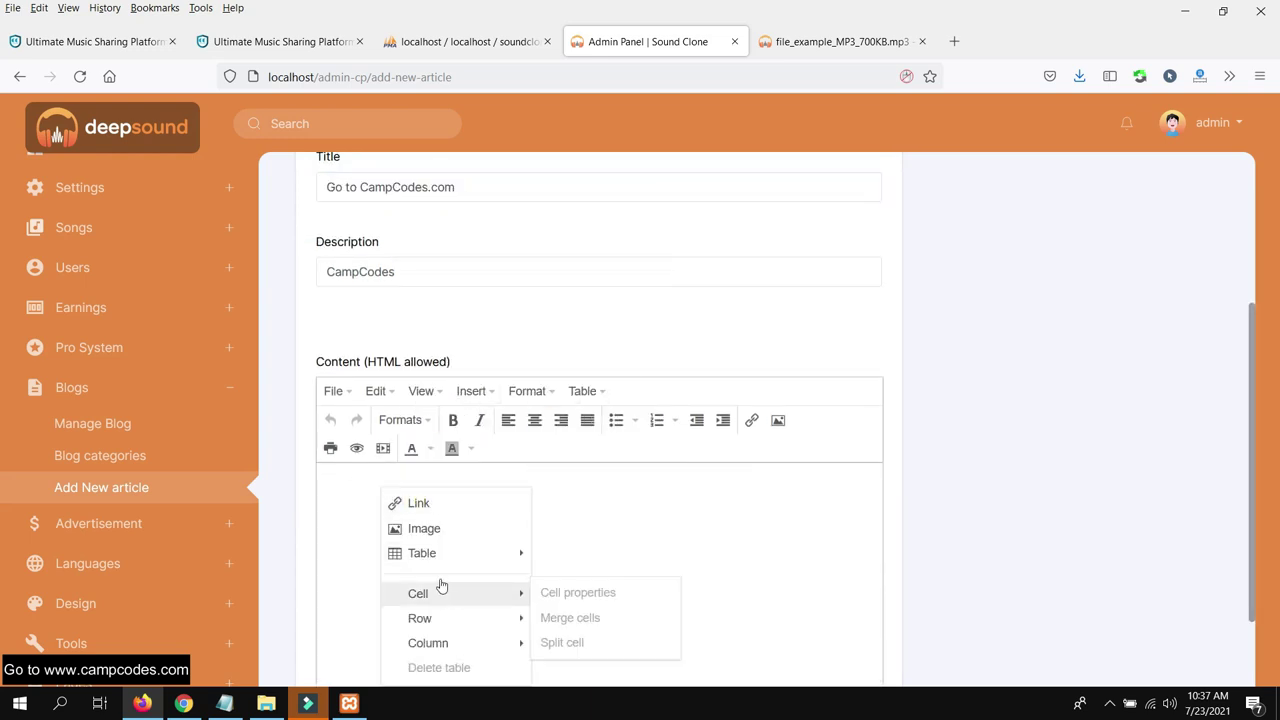
pyautogui.click(337, 476)
pyautogui.hotkey('ctrl', 'v')
pyautogui.scroll(-2, 850, 381)
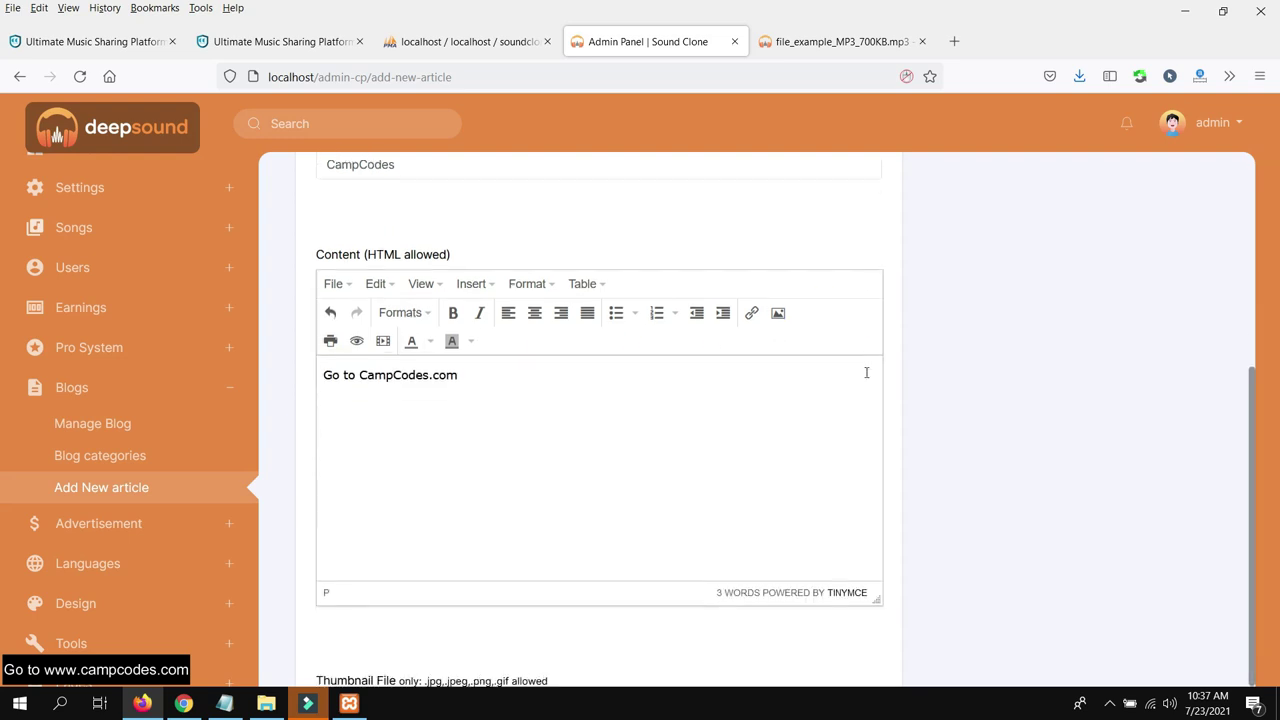
pyautogui.scroll(5, 1040, 428)
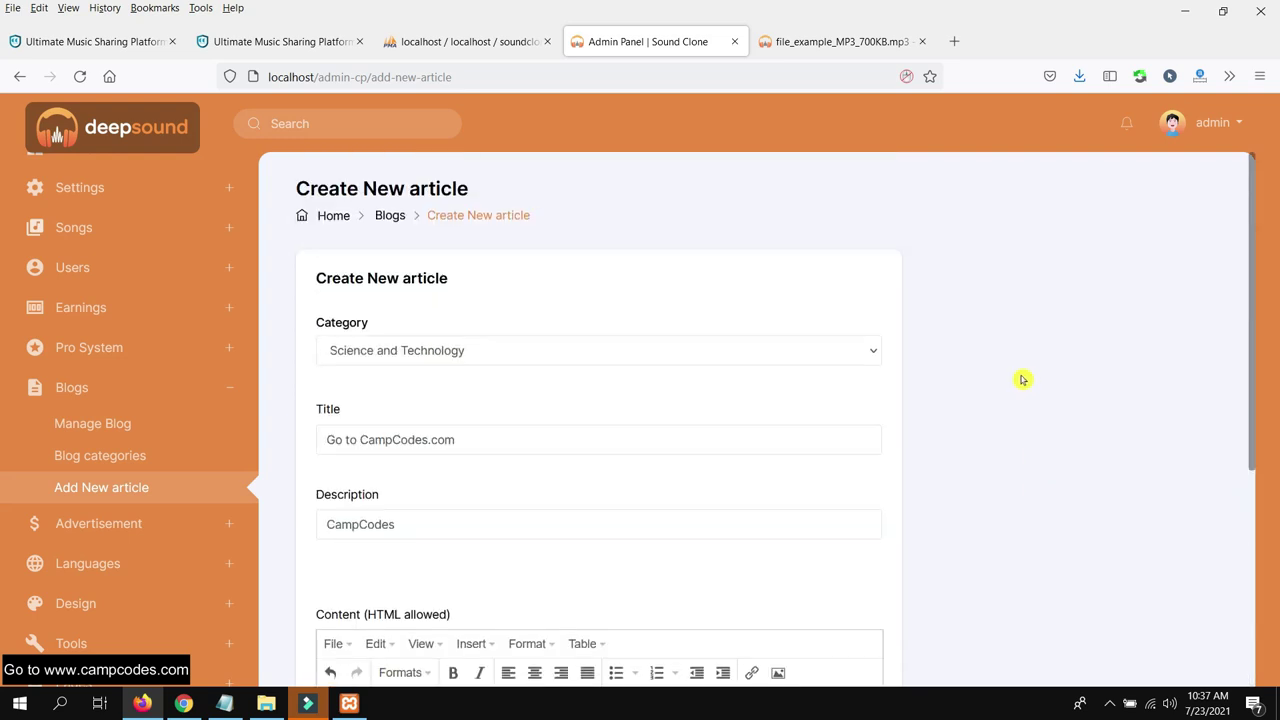
pyautogui.scroll(-5, 923, 323)
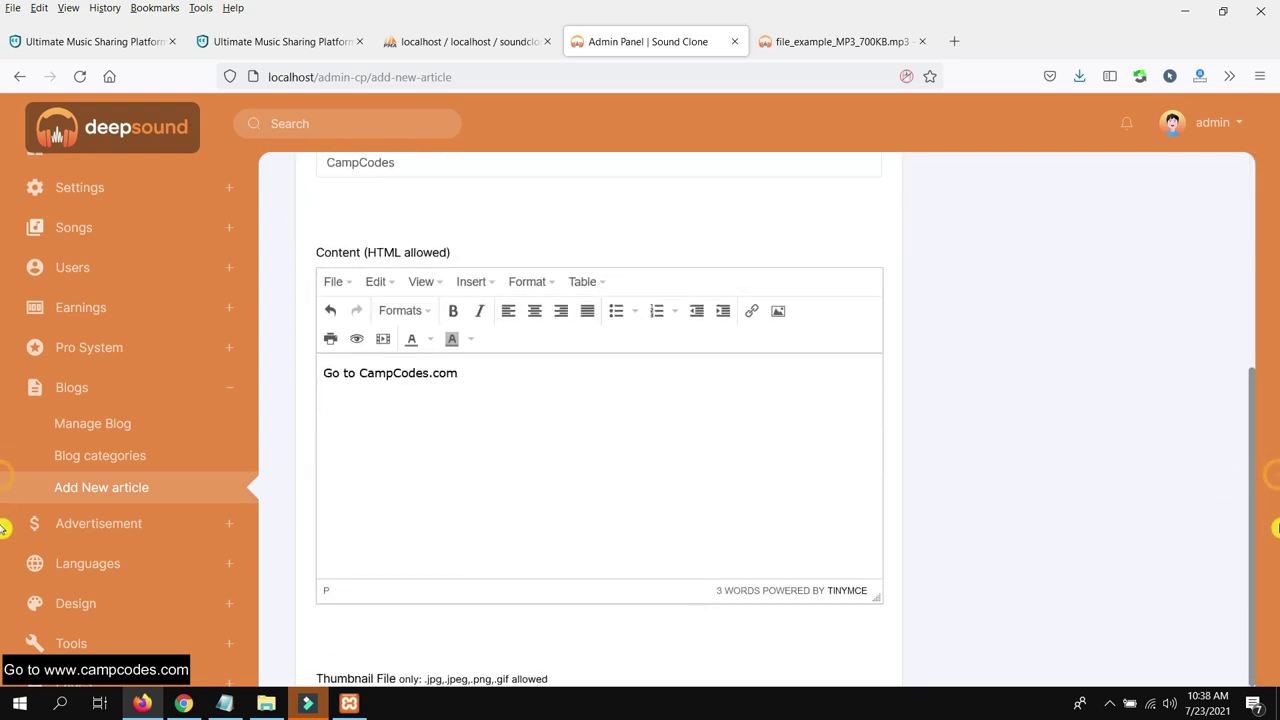
# Attach go to campcodes.png as the article thumbnail
pyautogui.click(588, 660)
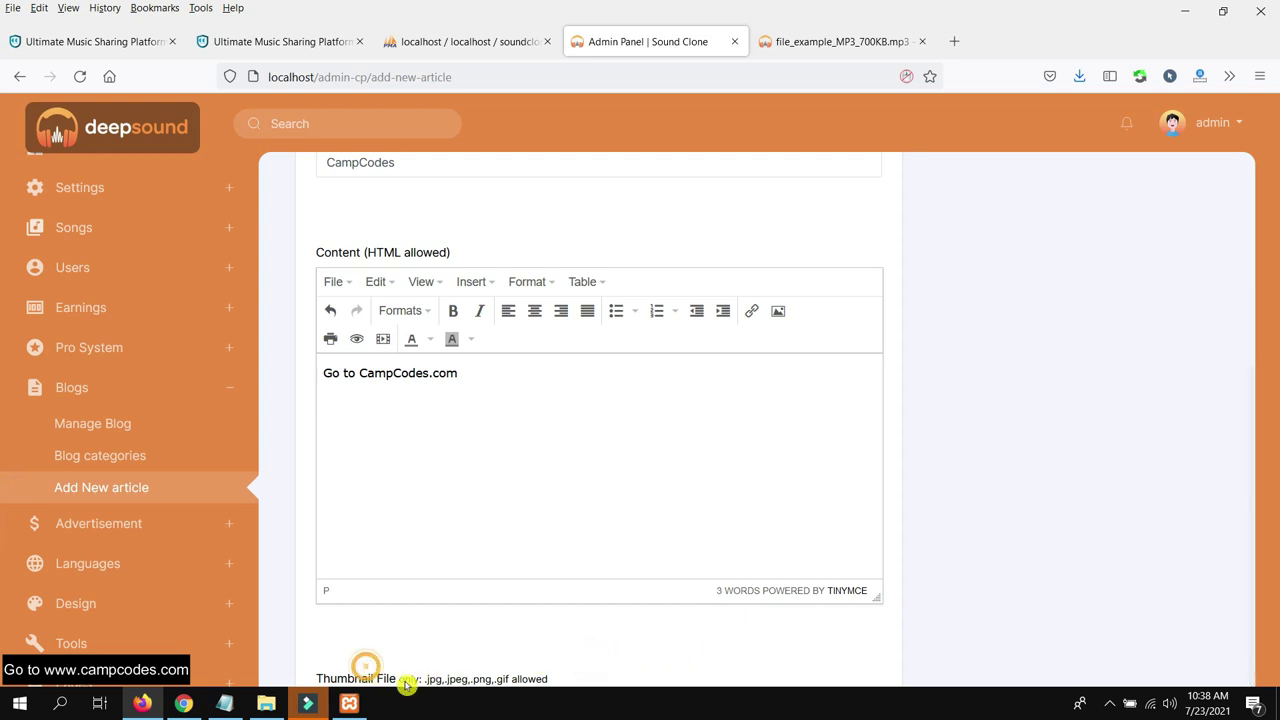
pyautogui.scroll(-1, 470, 665)
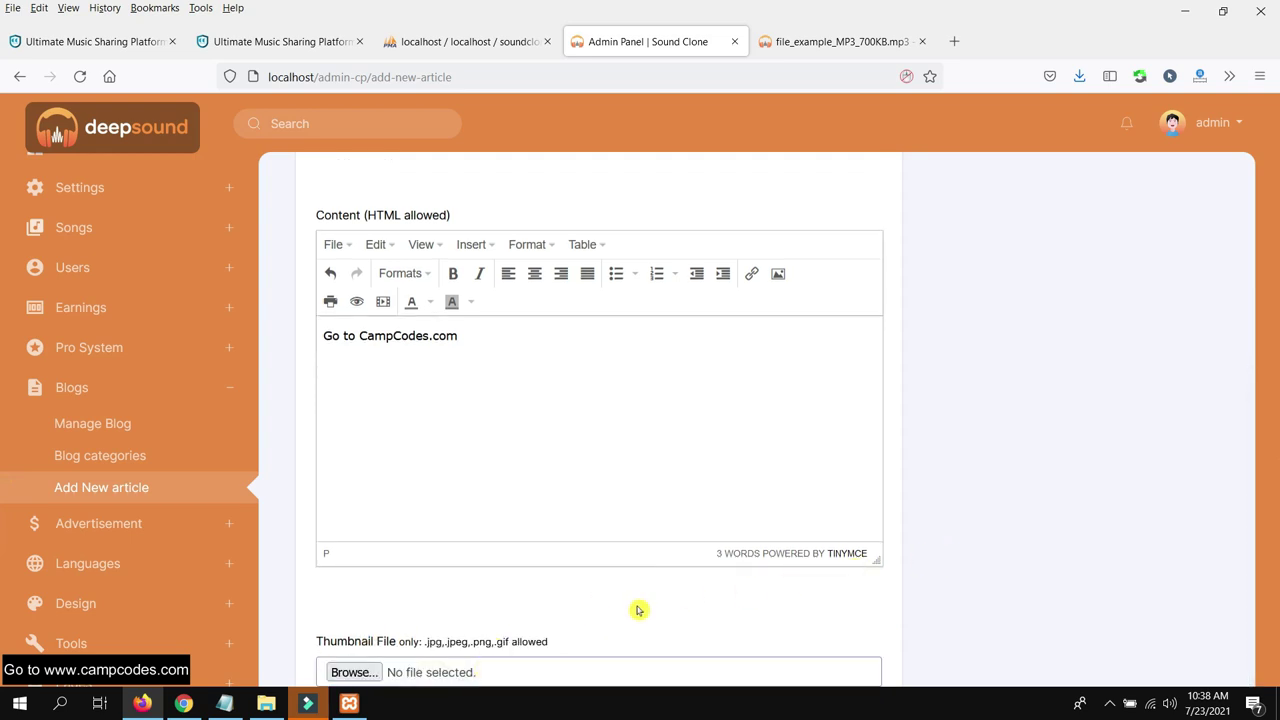
pyautogui.click(356, 672)
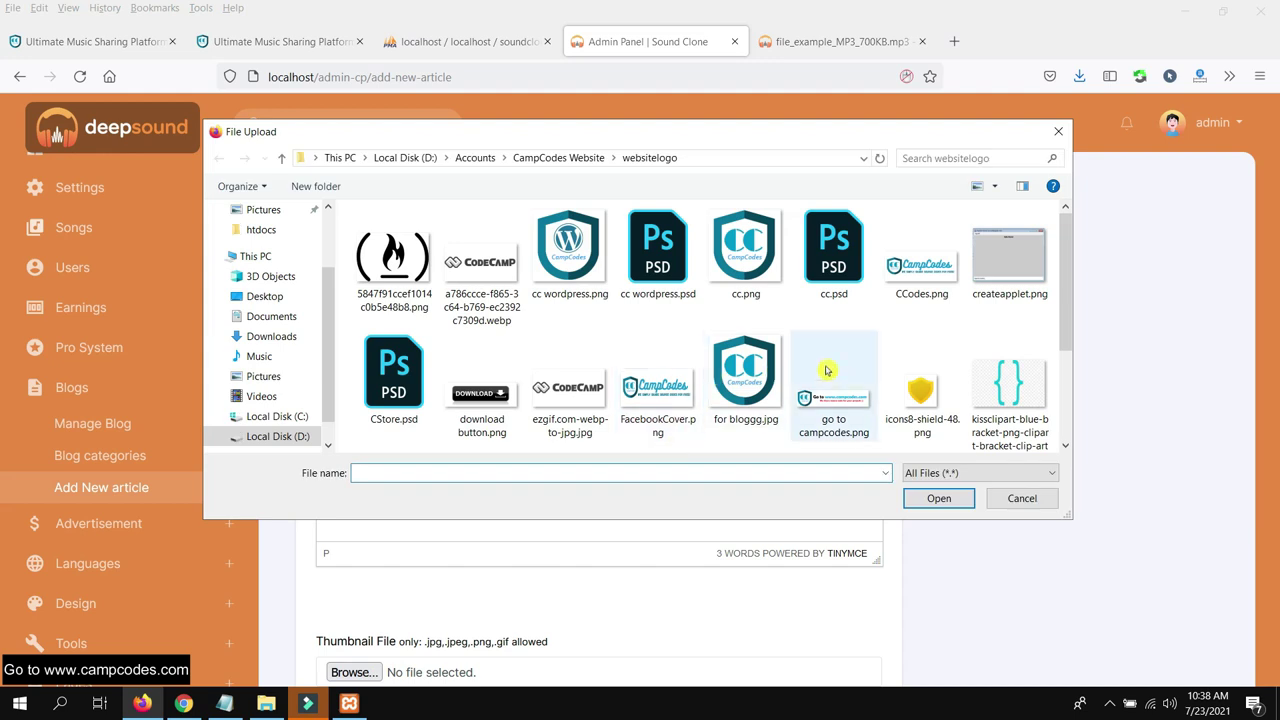
pyautogui.doubleClick(826, 371)
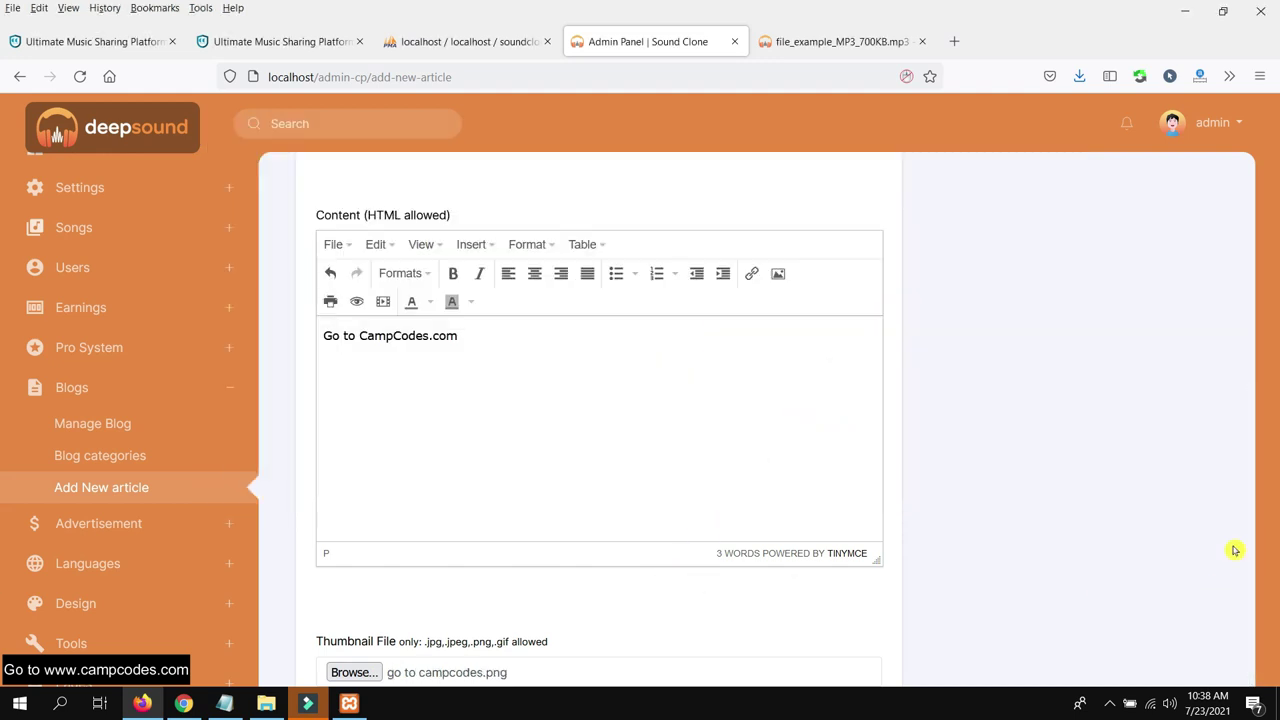
pyautogui.scroll(4, 966, 463)
pyautogui.scroll(-4, 966, 309)
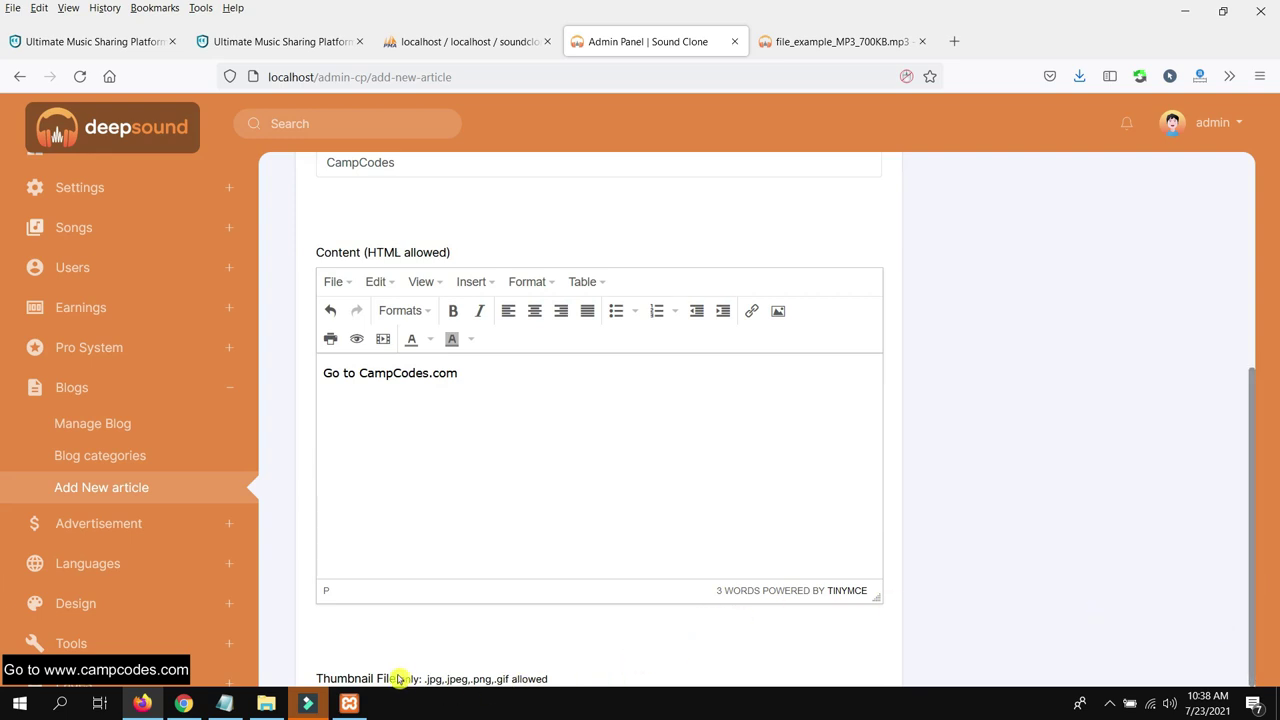
pyautogui.scroll(-1, 375, 682)
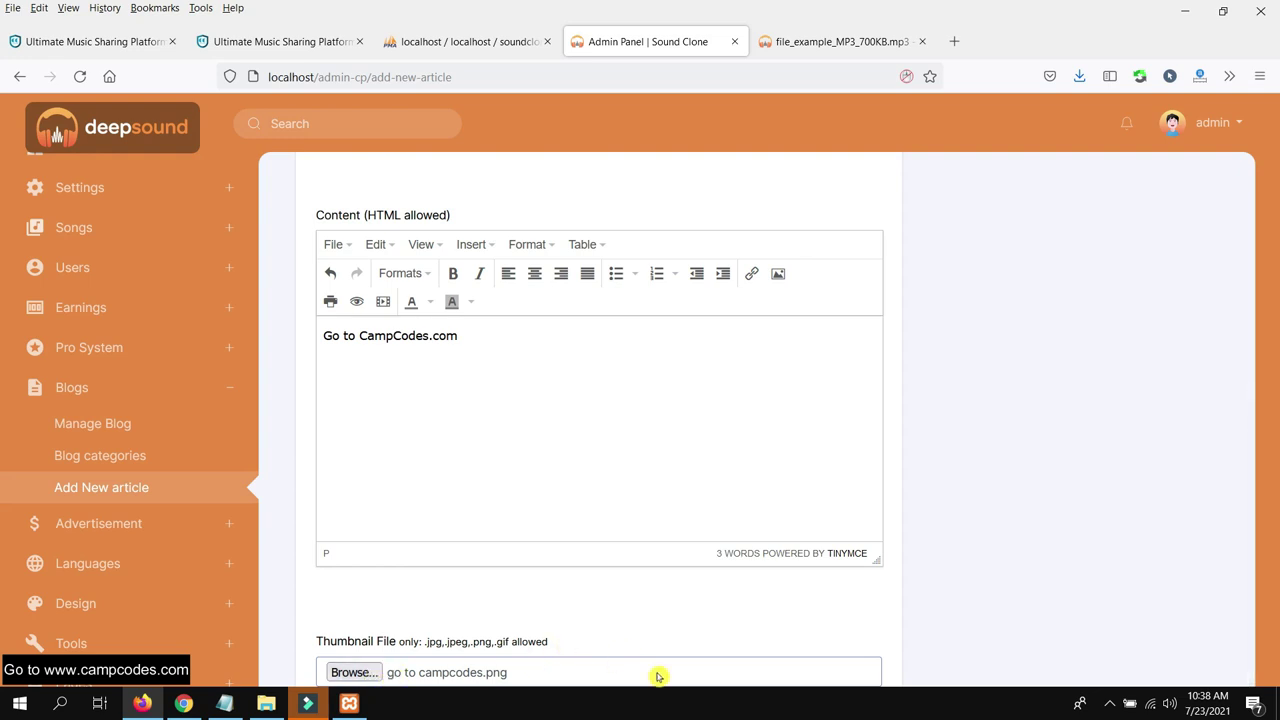
pyautogui.scroll(4, 946, 675)
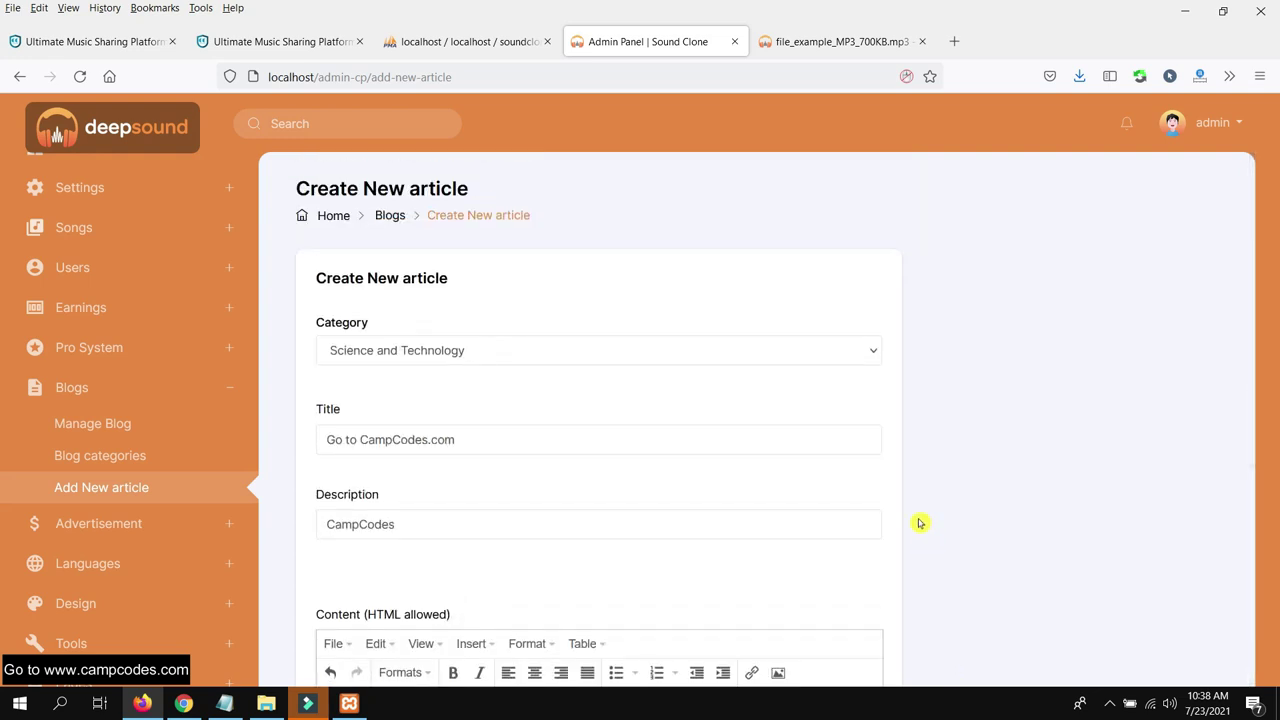
pyautogui.scroll(-4, 917, 528)
pyautogui.scroll(1, 914, 560)
pyautogui.scroll(2, 914, 560)
pyautogui.scroll(-3, 574, 384)
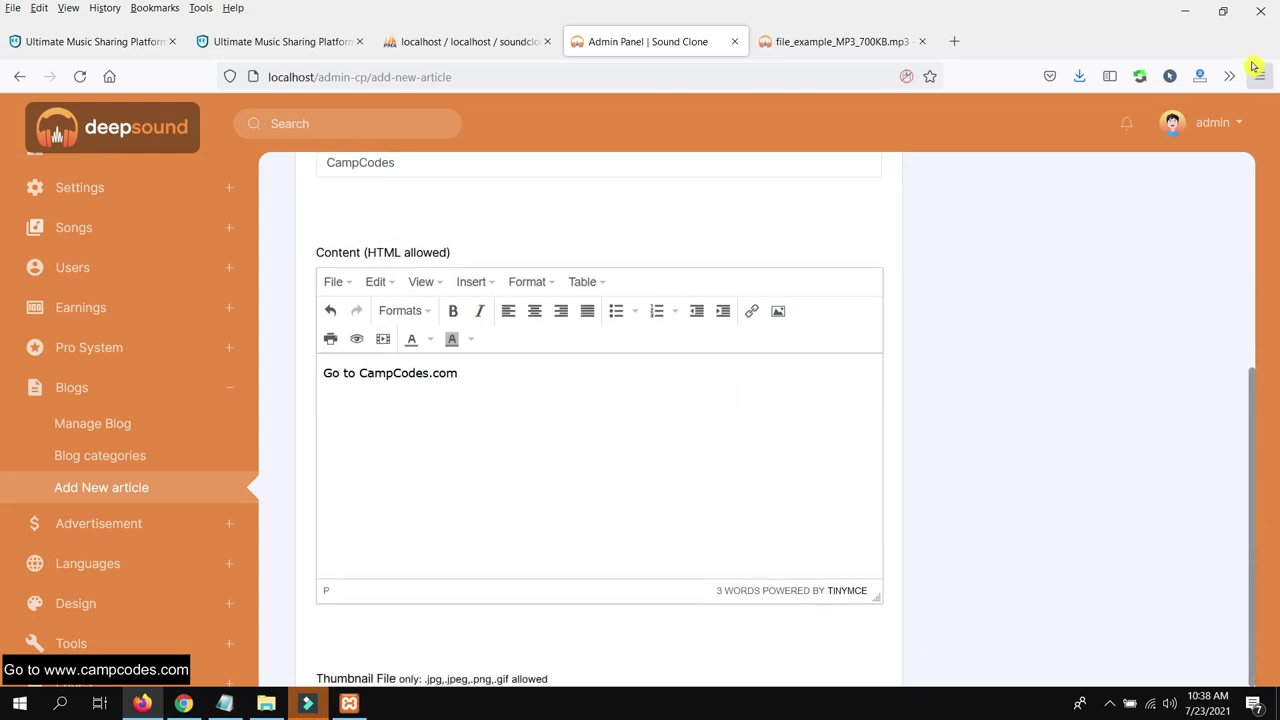
# Add the tag 'camp' and create the blog article
pyautogui.click(1222, 11)
pyautogui.scroll(-4, 912, 311)
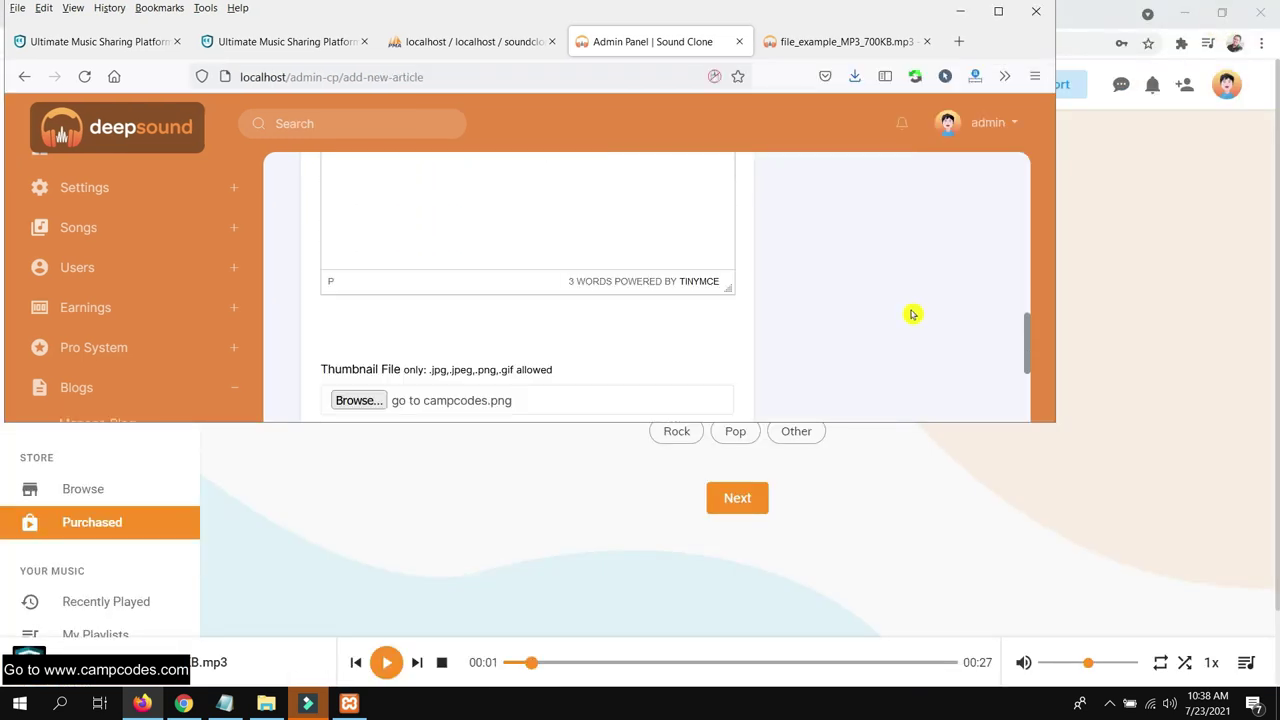
pyautogui.scroll(1, 912, 311)
pyautogui.scroll(-2, 910, 310)
pyautogui.click(490, 268)
pyautogui.write('campcodes, website')
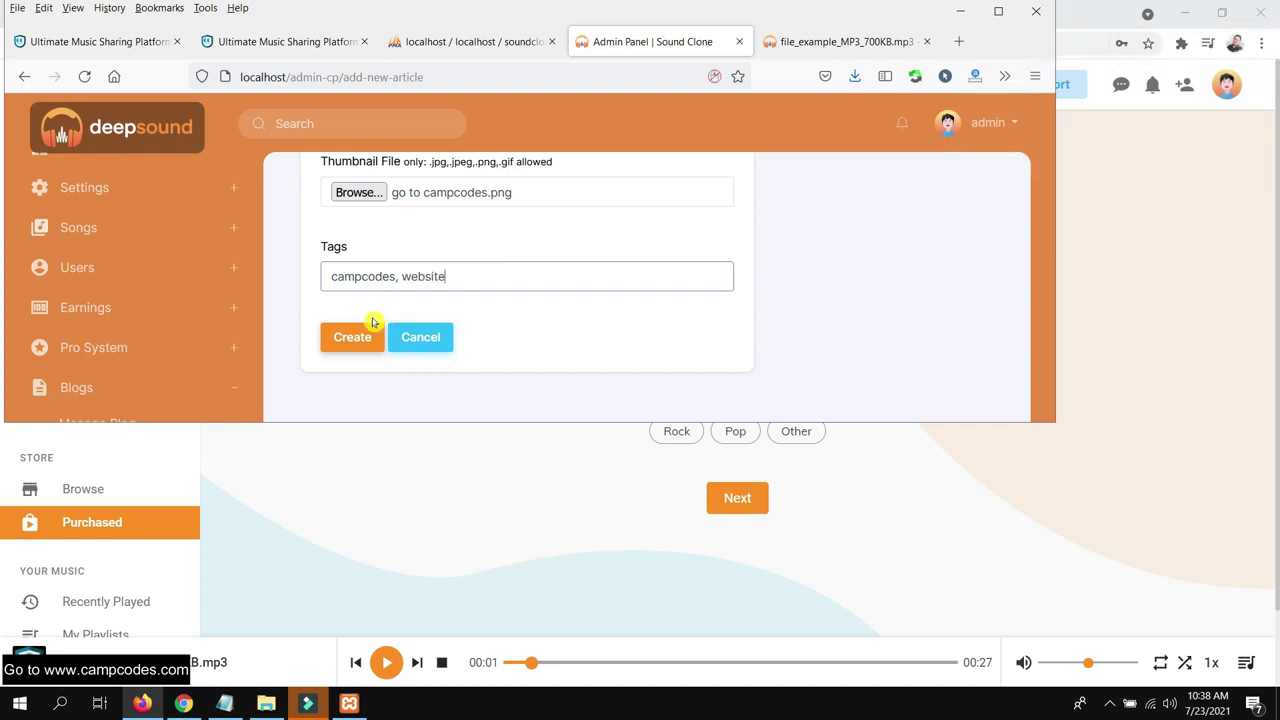
pyautogui.click(358, 333)
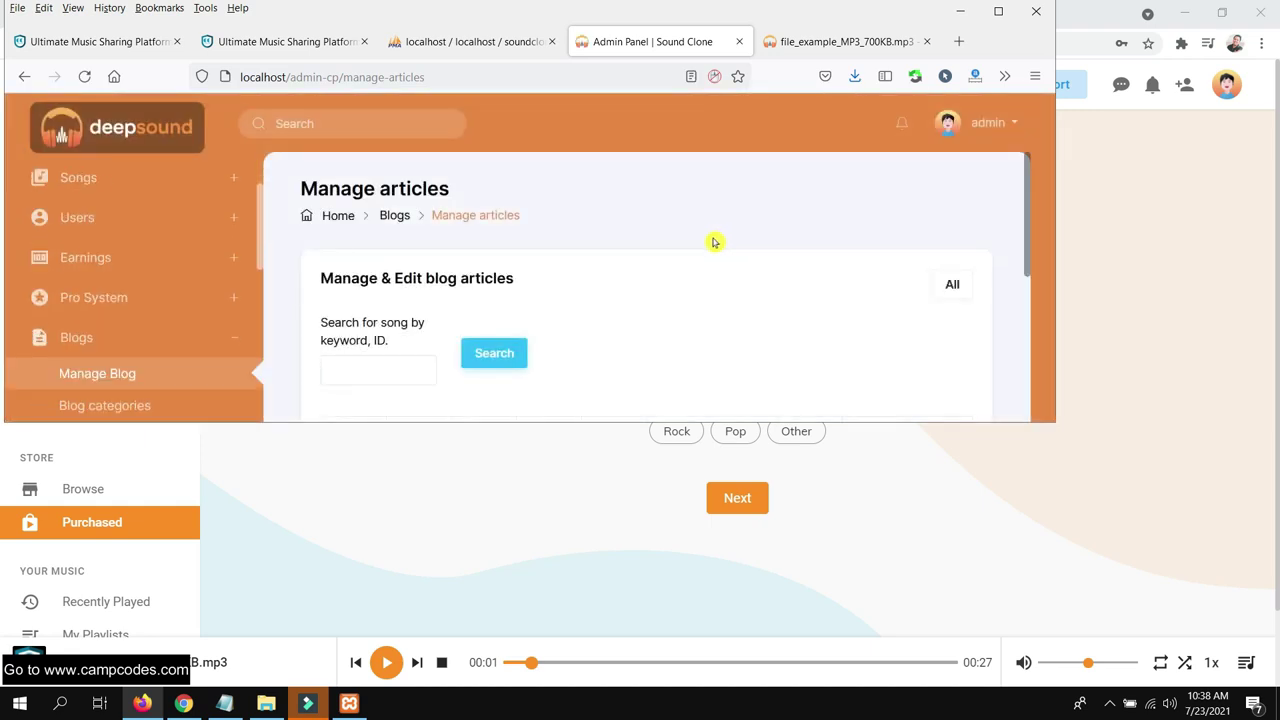
# Maximise the admin window and switch back to the DeepSound user site's account menu
pyautogui.click(998, 11)
pyautogui.scroll(-1, 745, 272)
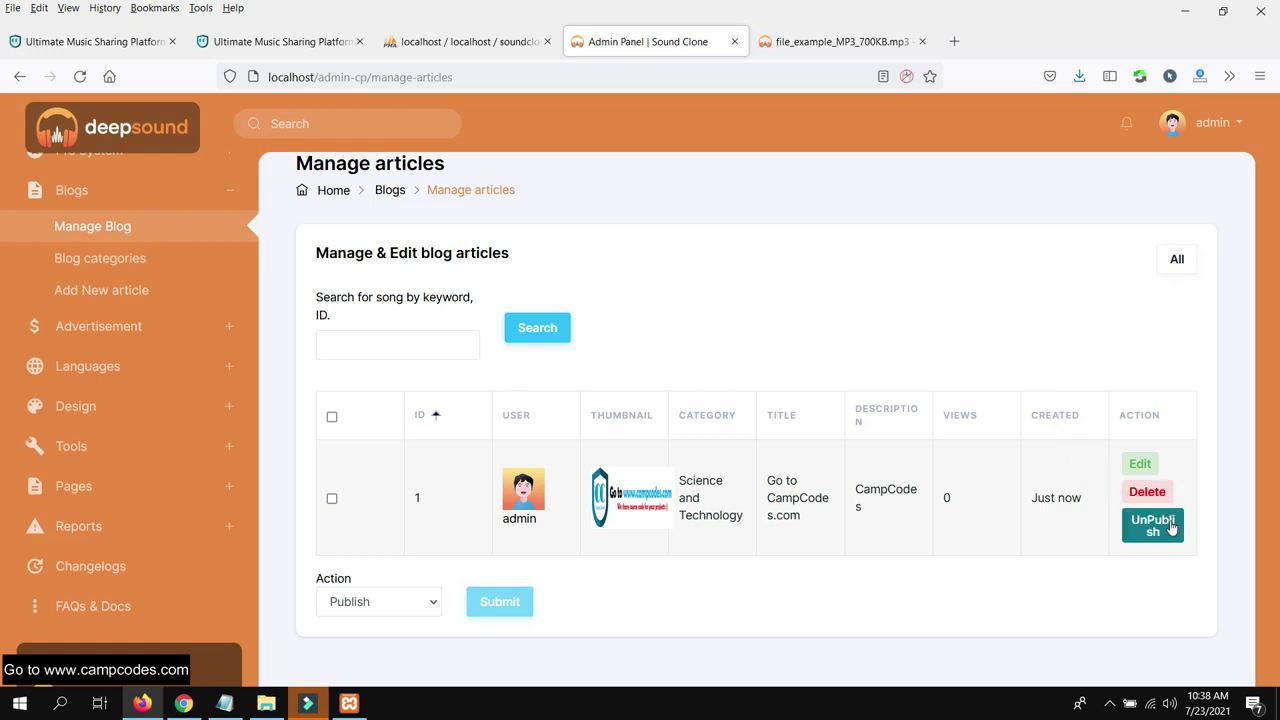
pyautogui.click(183, 703)
pyautogui.click(1236, 90)
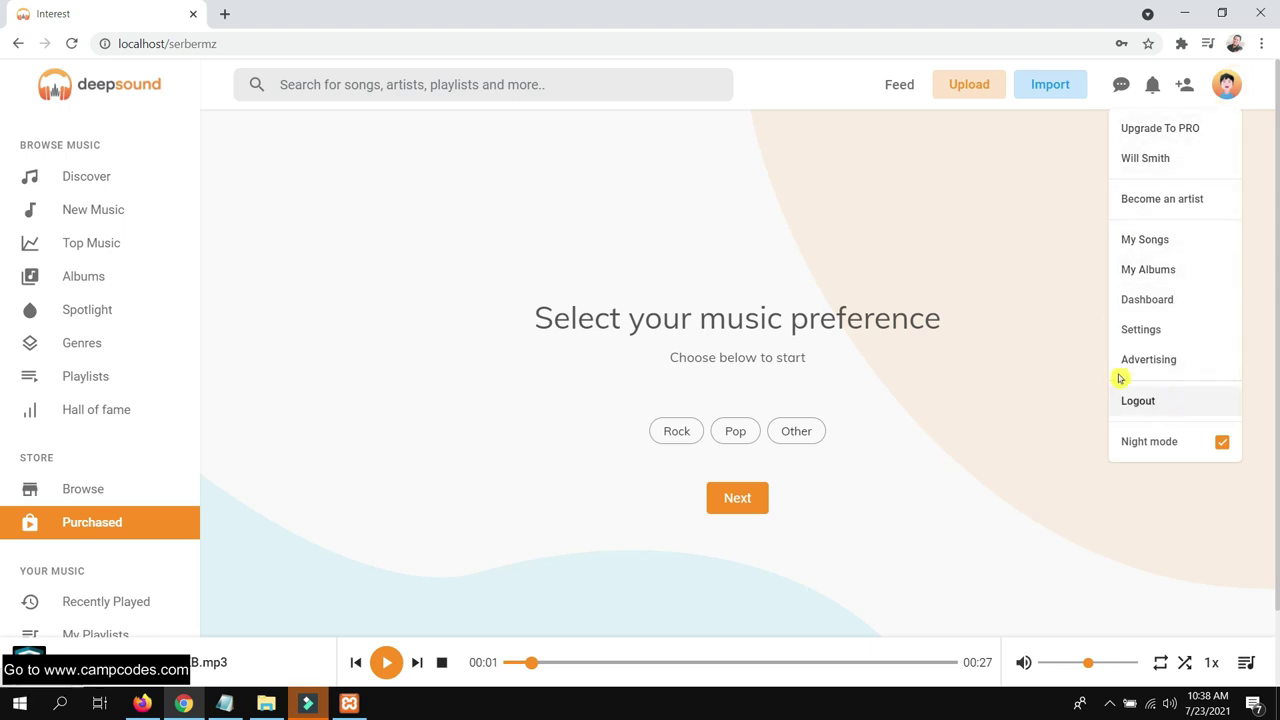
# Open the site logo link in a new tab and load the DeepSound home page
pyautogui.click(884, 181)
pyautogui.rightClick(113, 82)
pyautogui.click(136, 95)
pyautogui.click(271, 14)
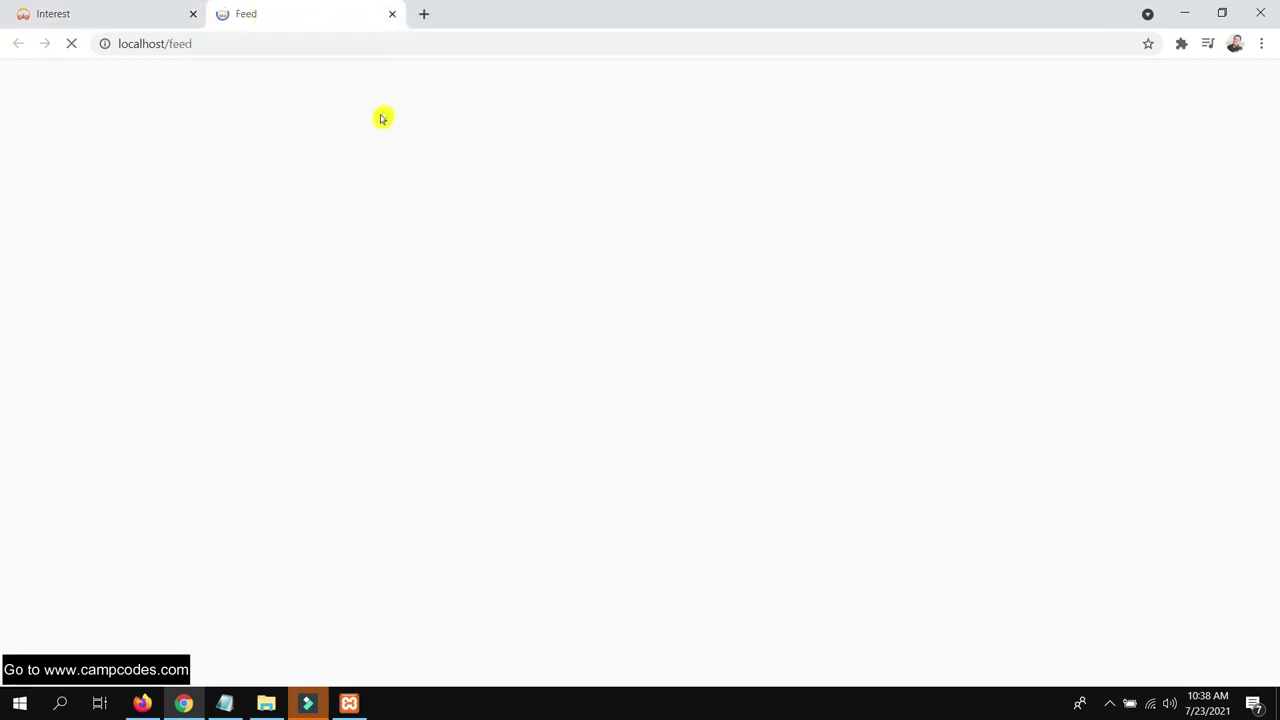
pyautogui.click(194, 44)
pyautogui.doubleClick(177, 44)
pyautogui.press('BackSpace')
pyautogui.press('Return')
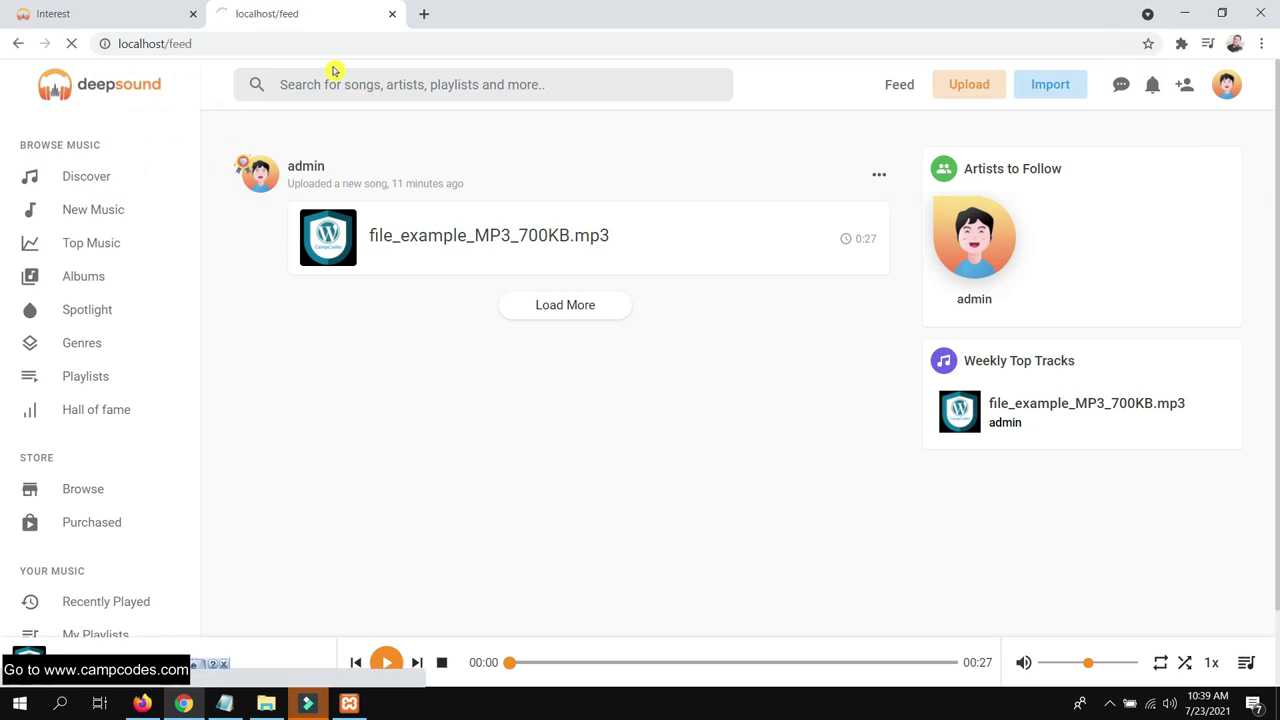
pyautogui.click(92, 82)
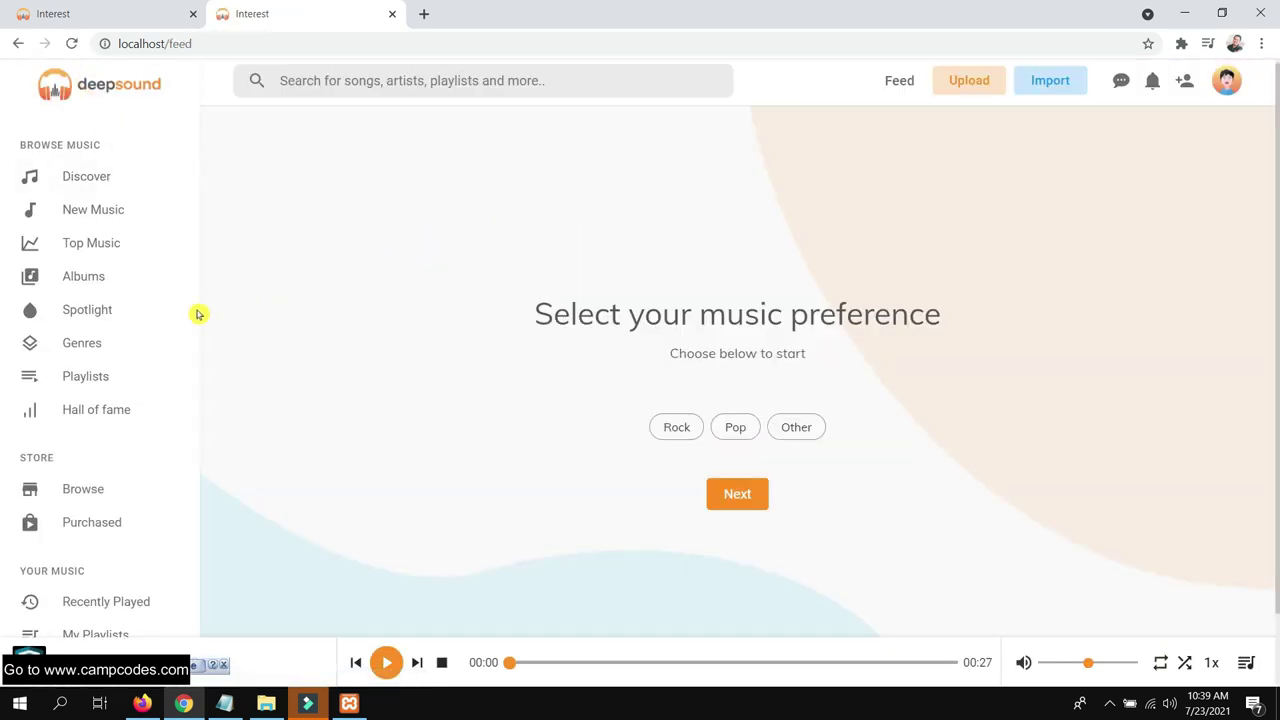
pyautogui.scroll(-2, 166, 277)
pyautogui.scroll(2, 157, 280)
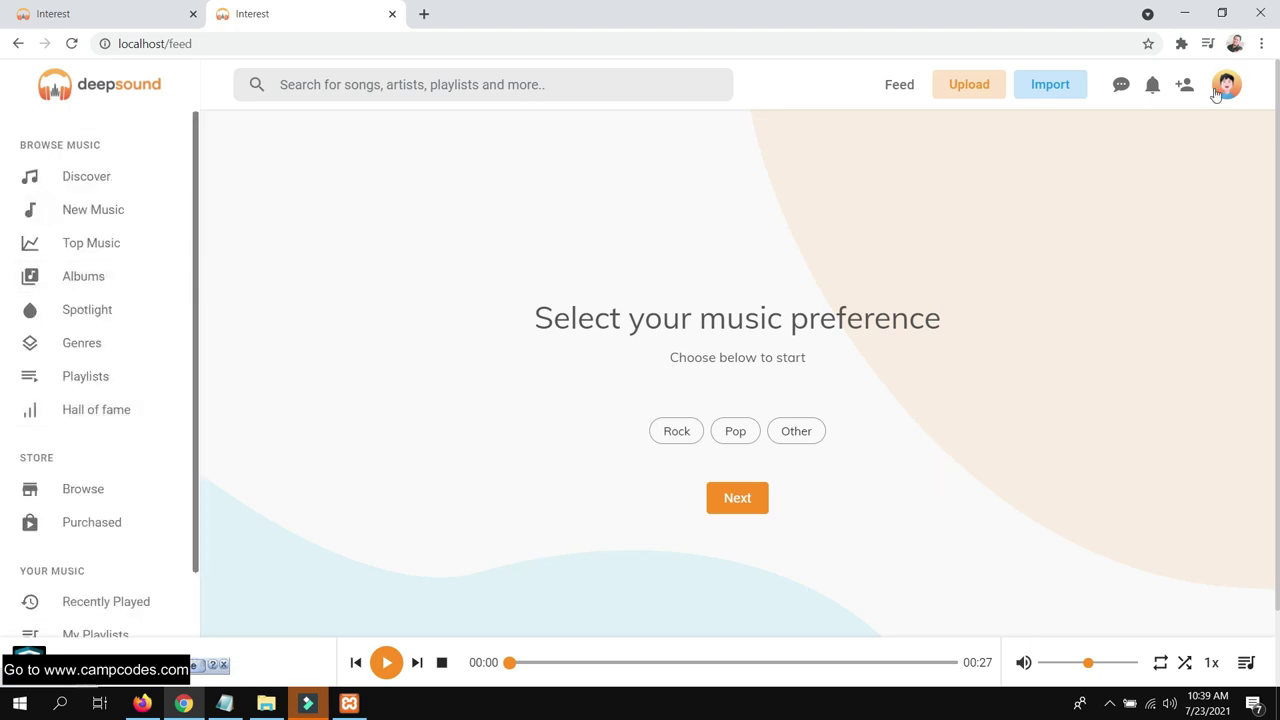
# Log out of the user account from the avatar menu
pyautogui.click(1226, 84)
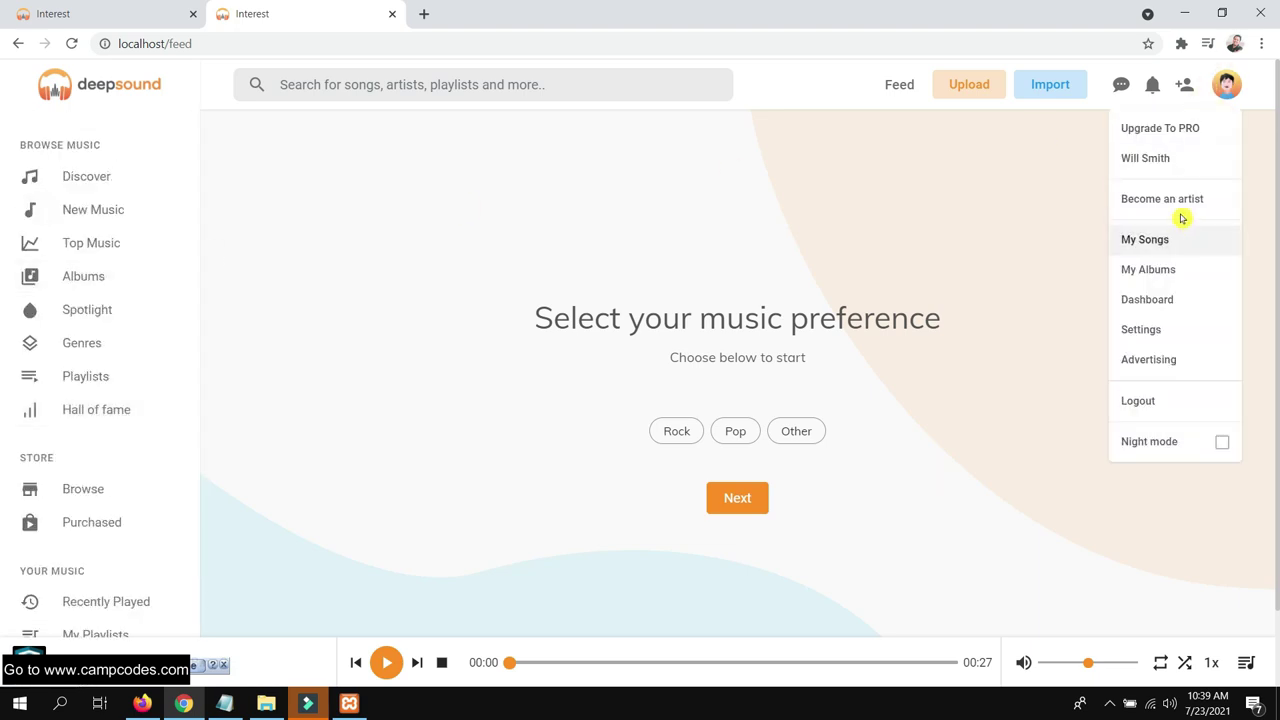
pyautogui.click(1164, 401)
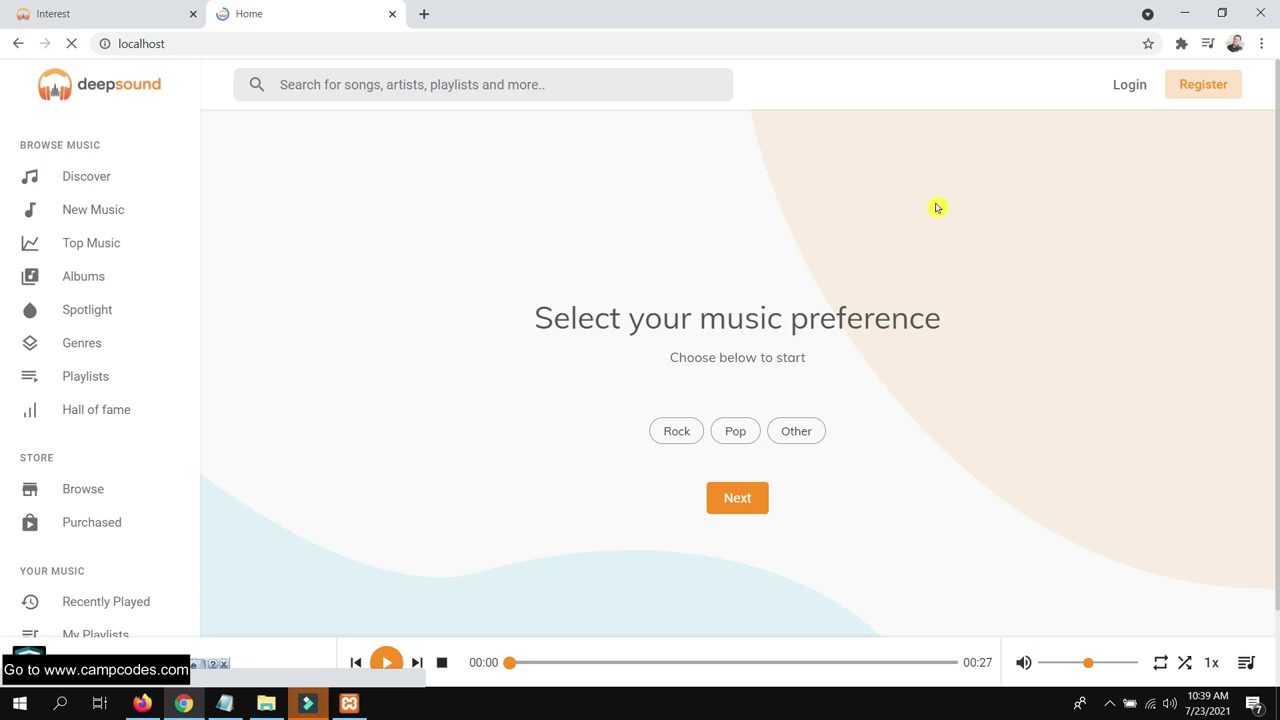
pyautogui.scroll(-5, 849, 277)
pyautogui.scroll(5, 1057, 134)
# Scroll the landing page and choose Explore to browse the catalogue without signing up
pyautogui.scroll(-2, 996, 233)
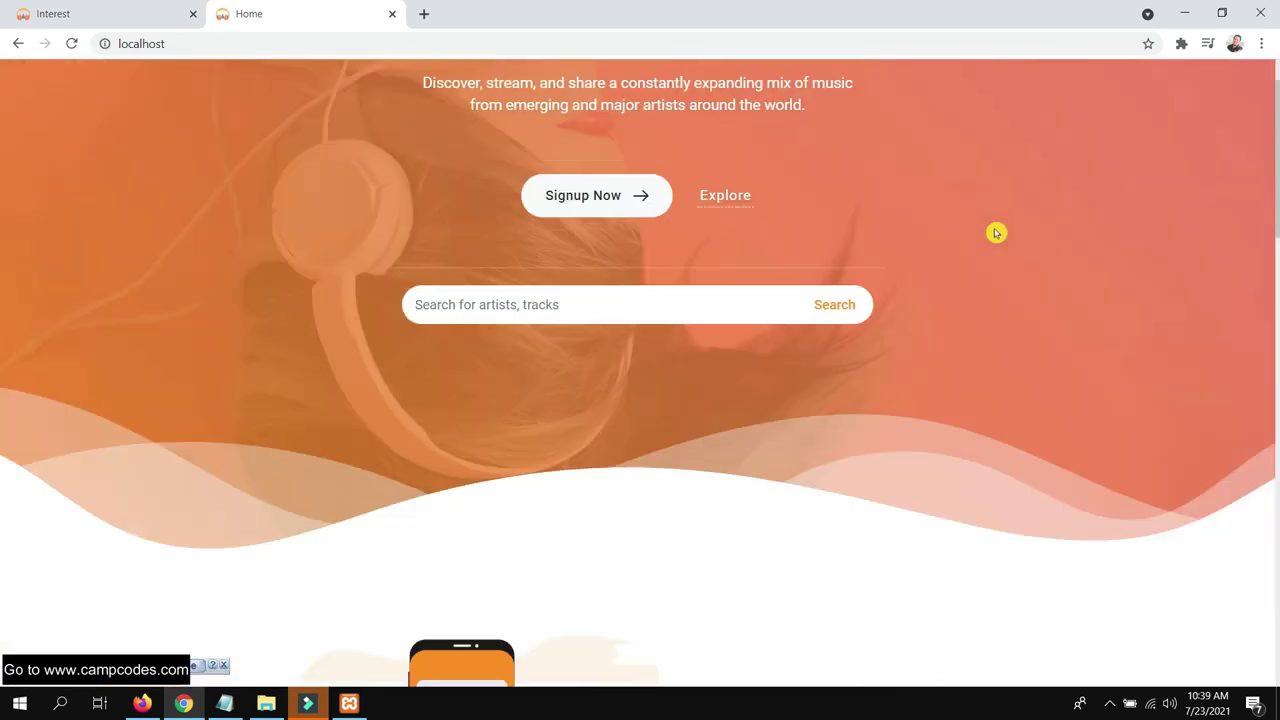
pyautogui.scroll(-10, 996, 233)
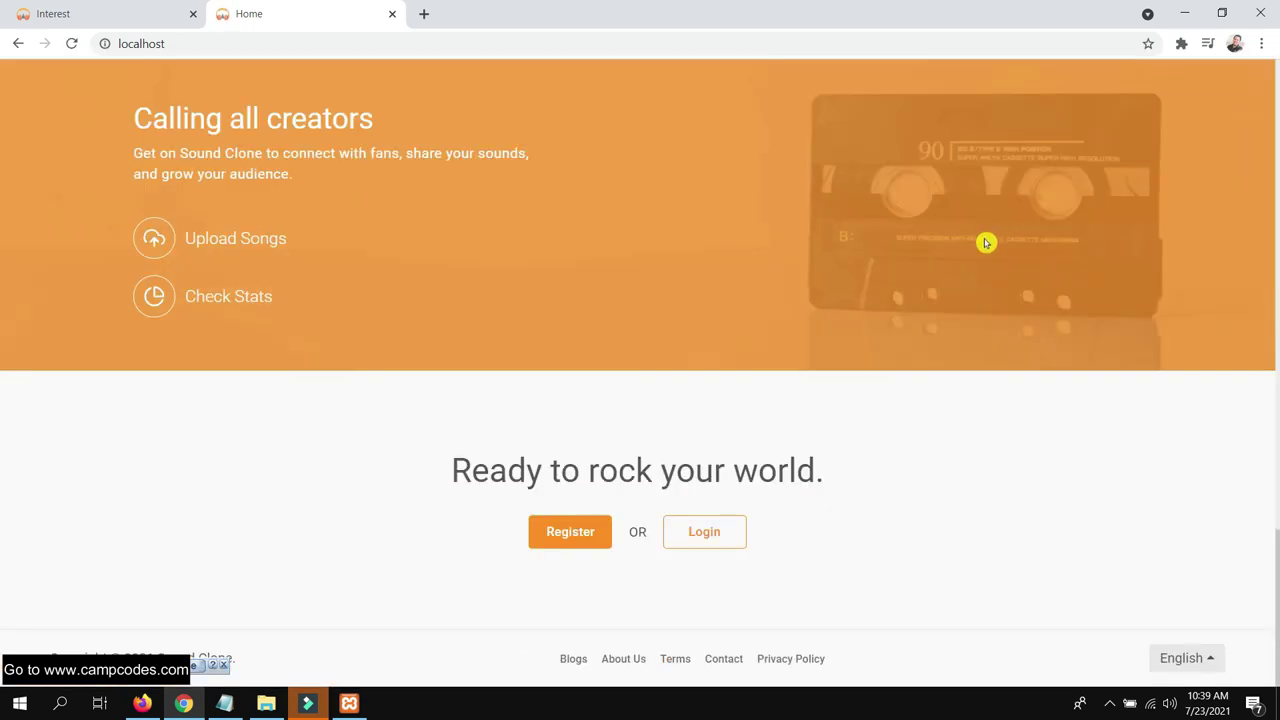
pyautogui.scroll(10, 986, 235)
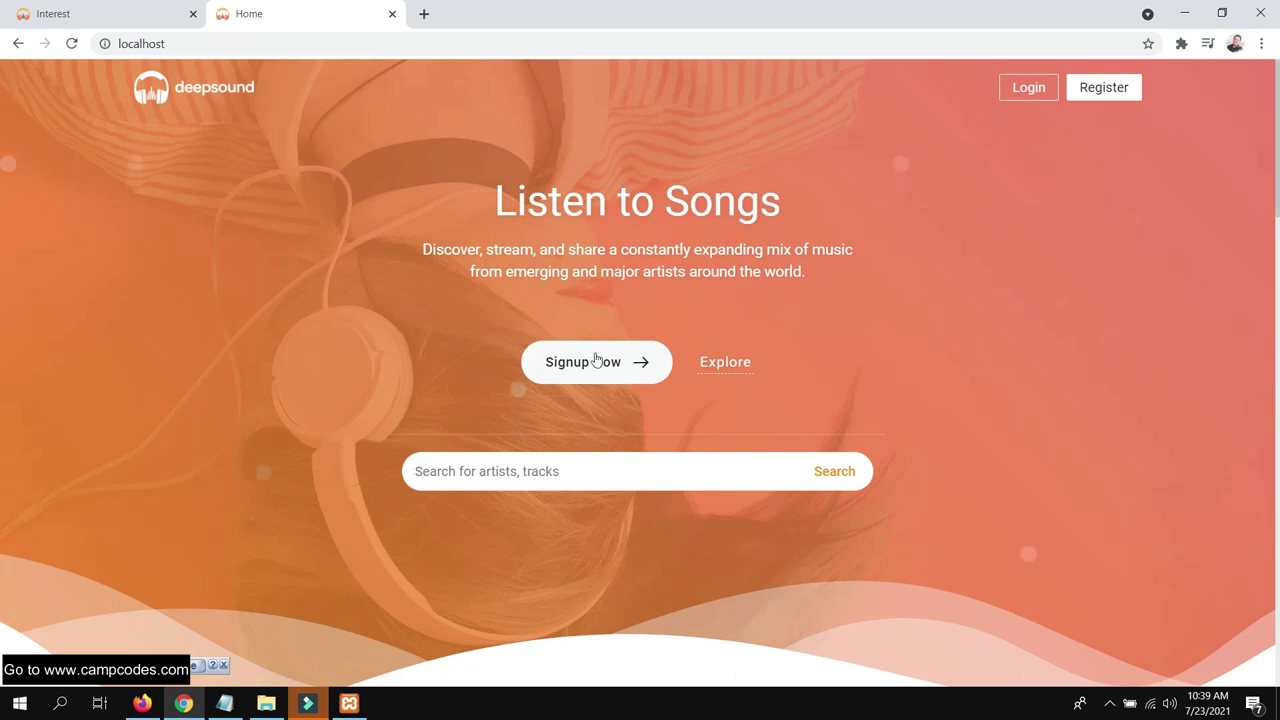
pyautogui.click(745, 366)
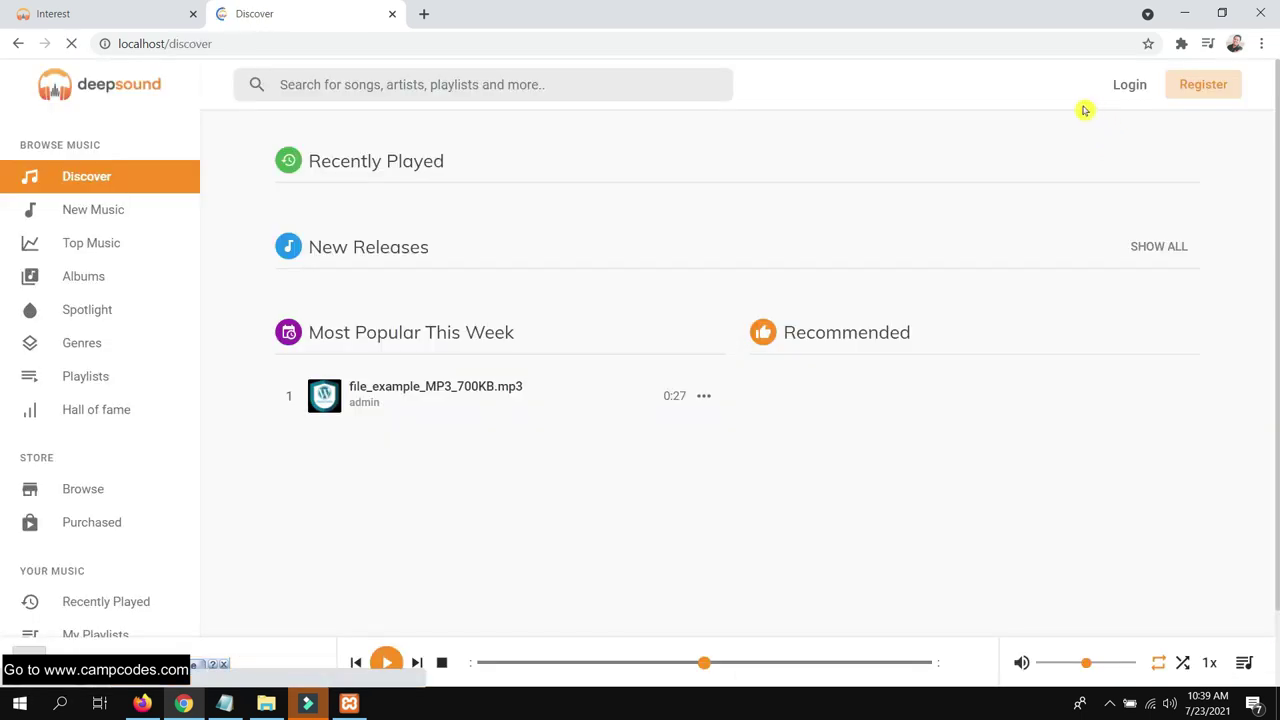
# Log in with the saved username and the account password
pyautogui.click(1128, 88)
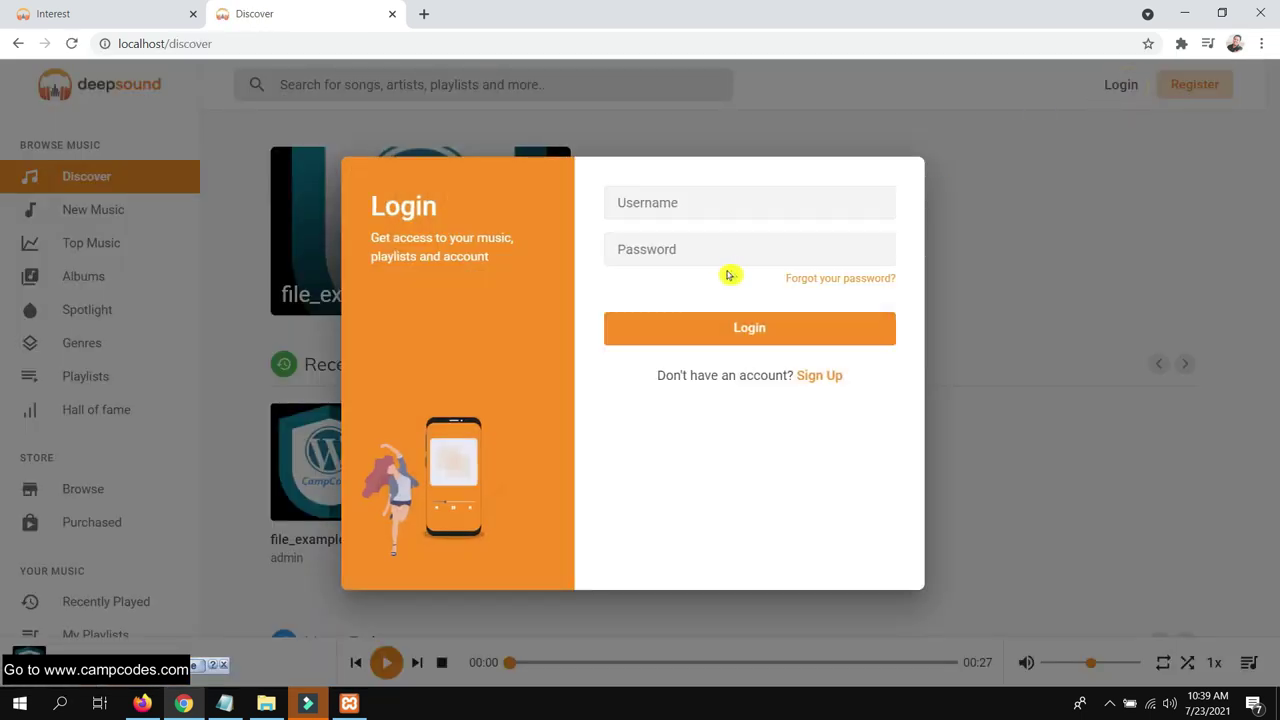
pyautogui.click(700, 205)
pyautogui.write('serbermz')
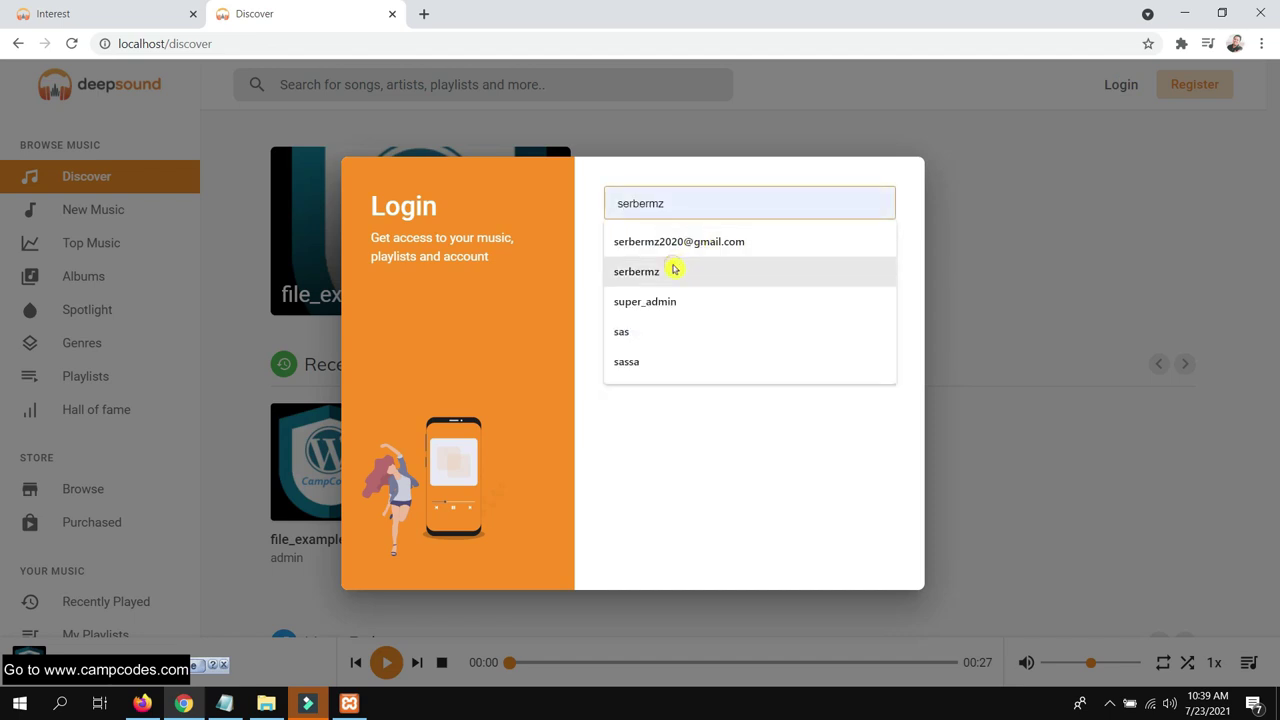
pyautogui.click(674, 271)
pyautogui.click(684, 249)
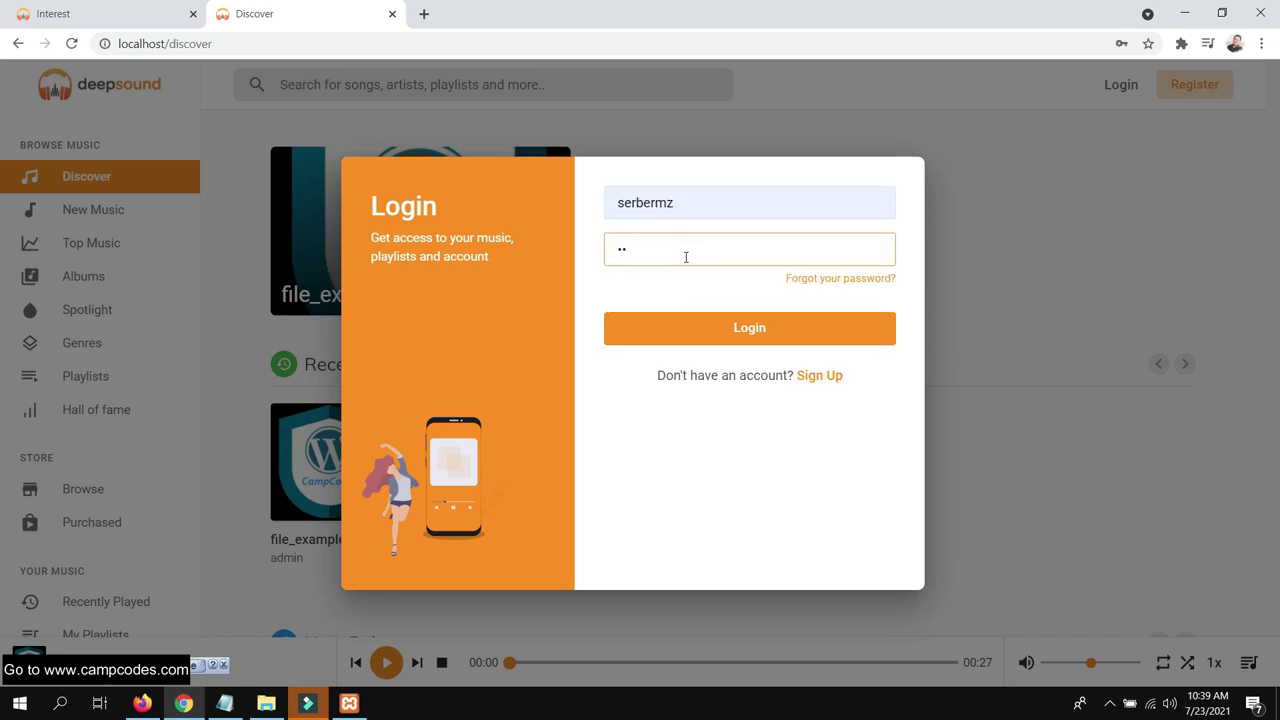
pyautogui.click(676, 338)
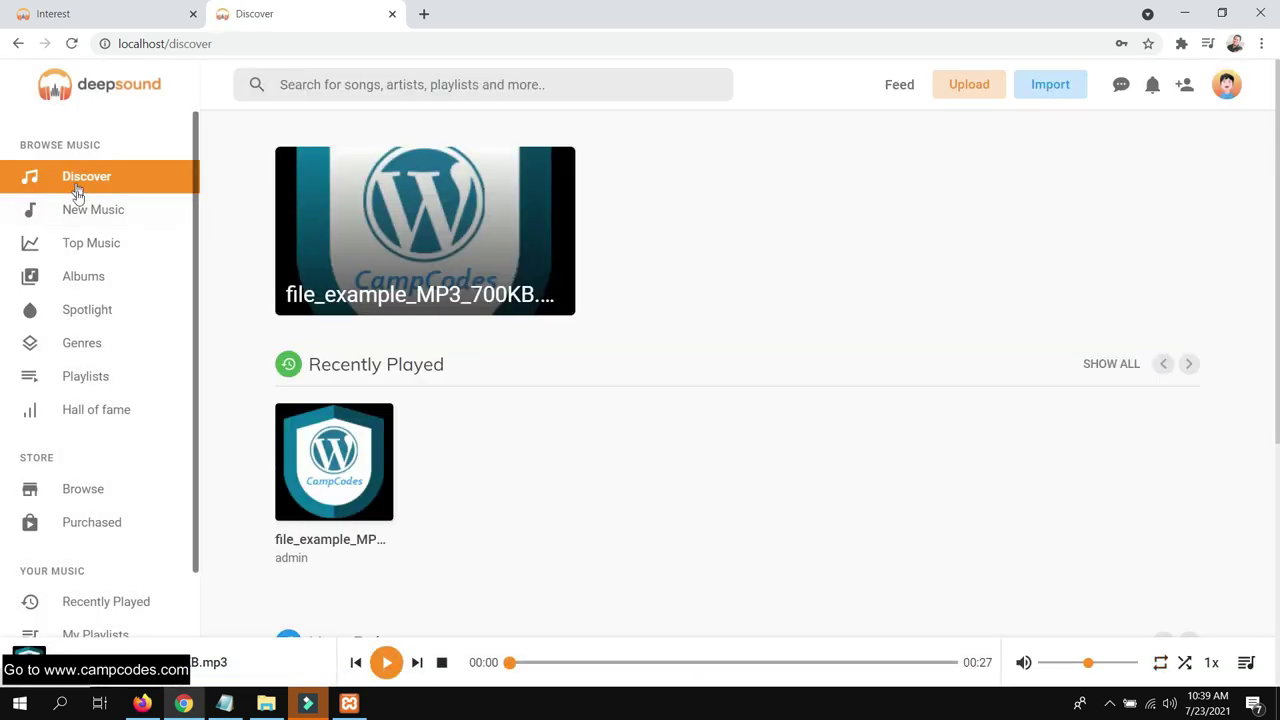
pyautogui.scroll(-3, 78, 193)
# In the admin panel, review the Manage Website Ads and Manage Users Ads pages
pyautogui.click(142, 703)
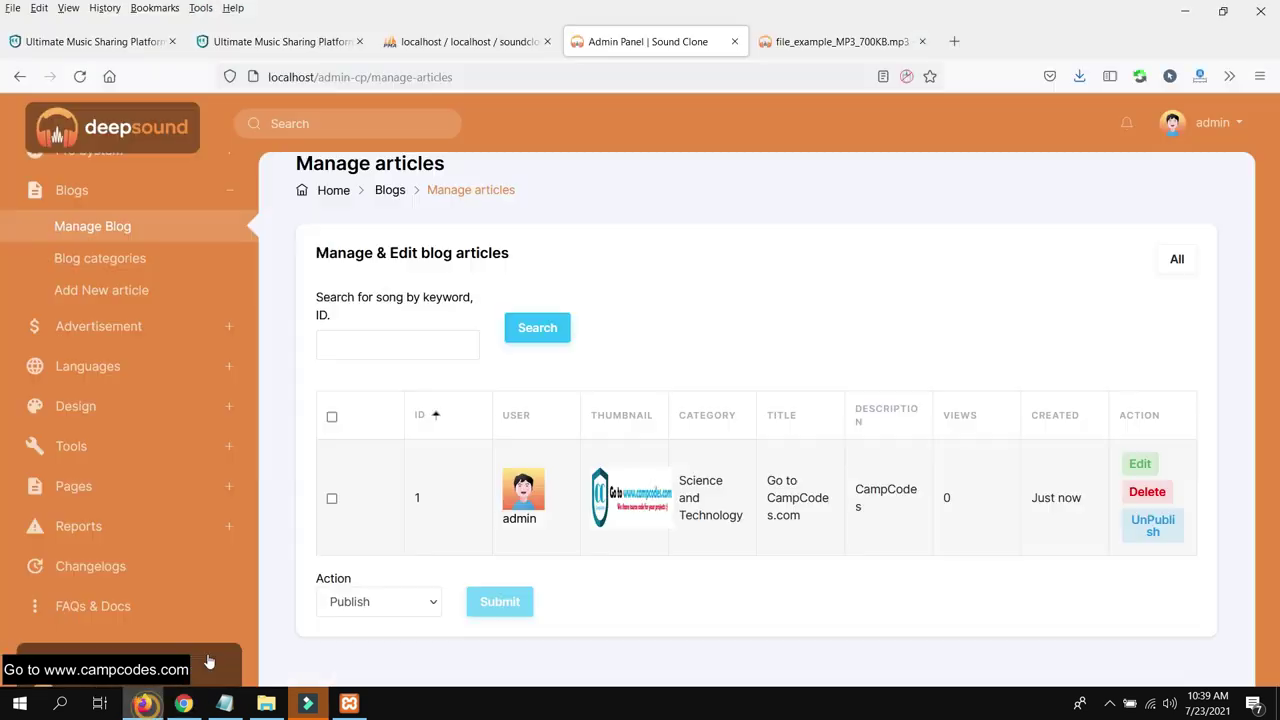
pyautogui.scroll(-1, 60, 345)
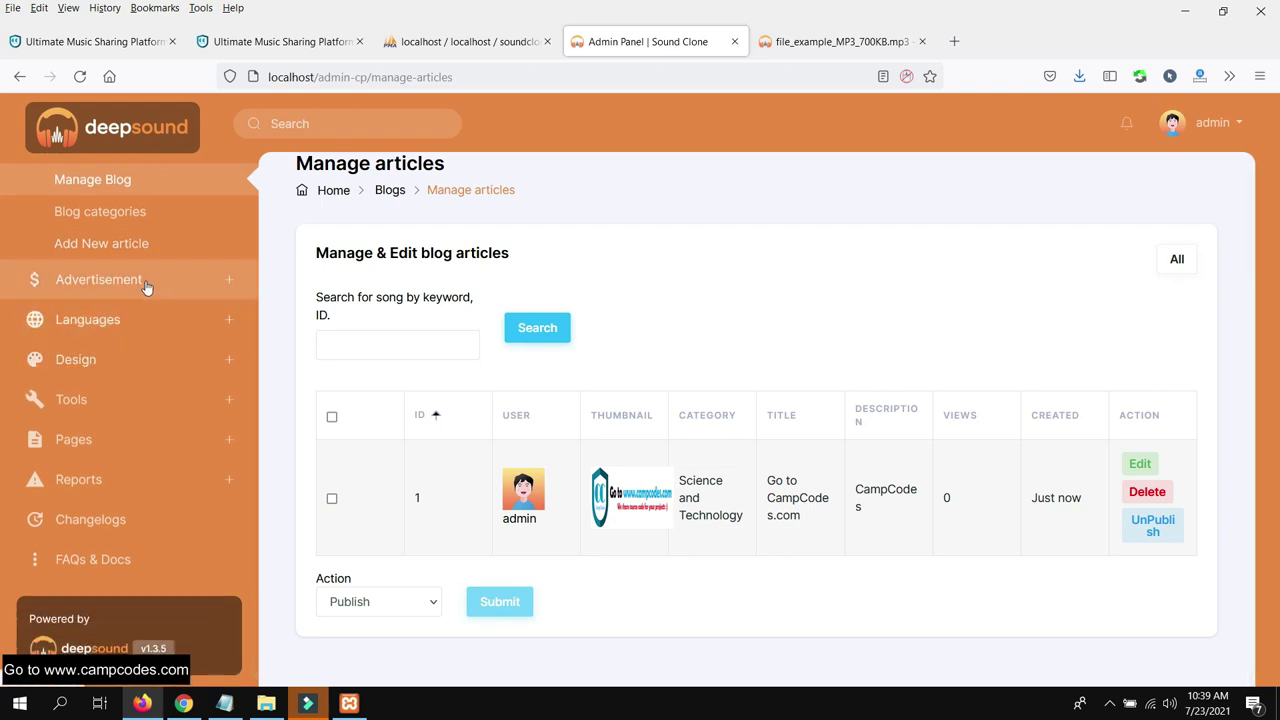
pyautogui.scroll(1, 145, 287)
pyautogui.click(150, 330)
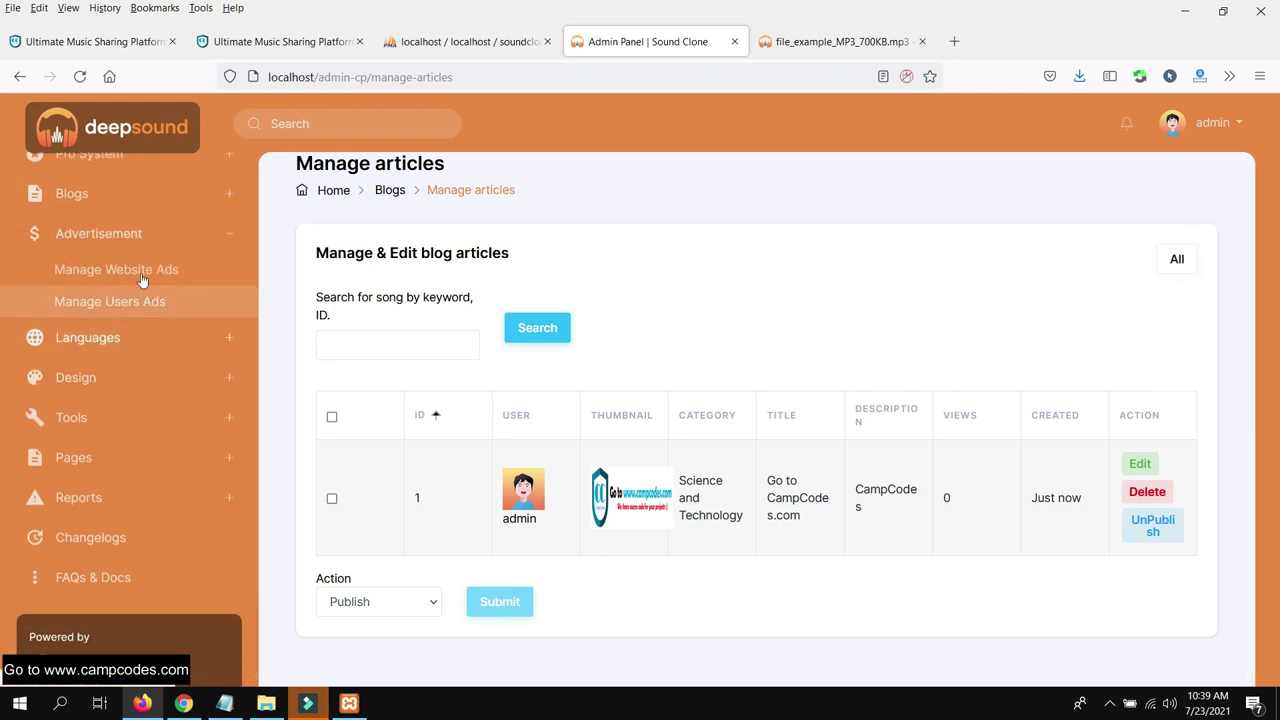
pyautogui.click(166, 271)
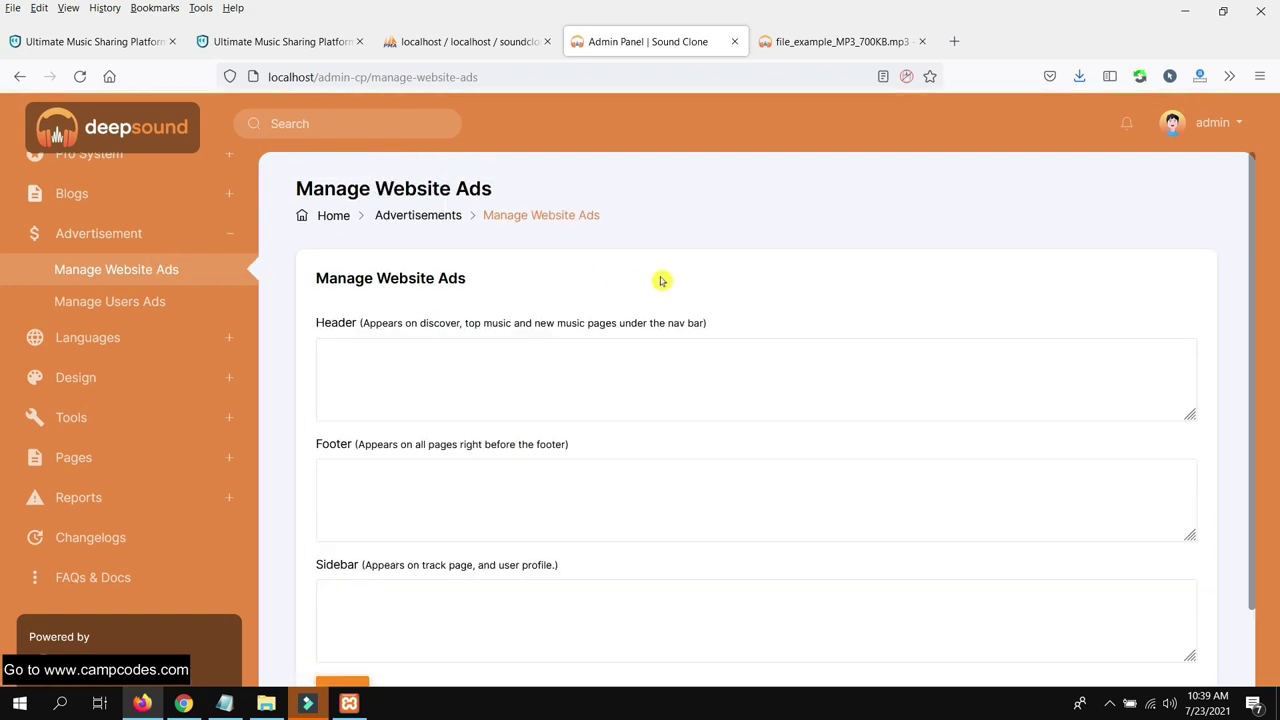
pyautogui.moveTo(735, 326); pyautogui.dragTo(428, 366)
pyautogui.click(428, 366)
pyautogui.scroll(-2, 440, 380)
pyautogui.click(168, 300)
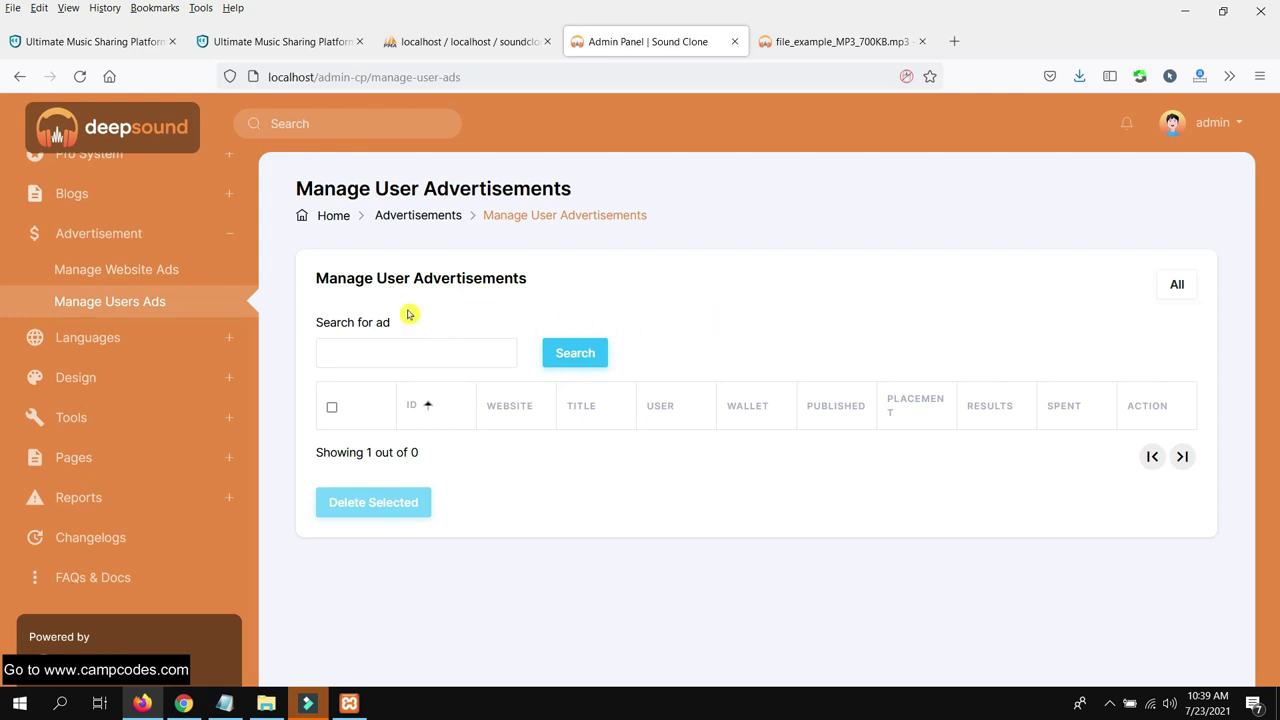
# Review the Languages list and Add New Language page, then open Design > Themes
pyautogui.click(126, 338)
pyautogui.click(160, 342)
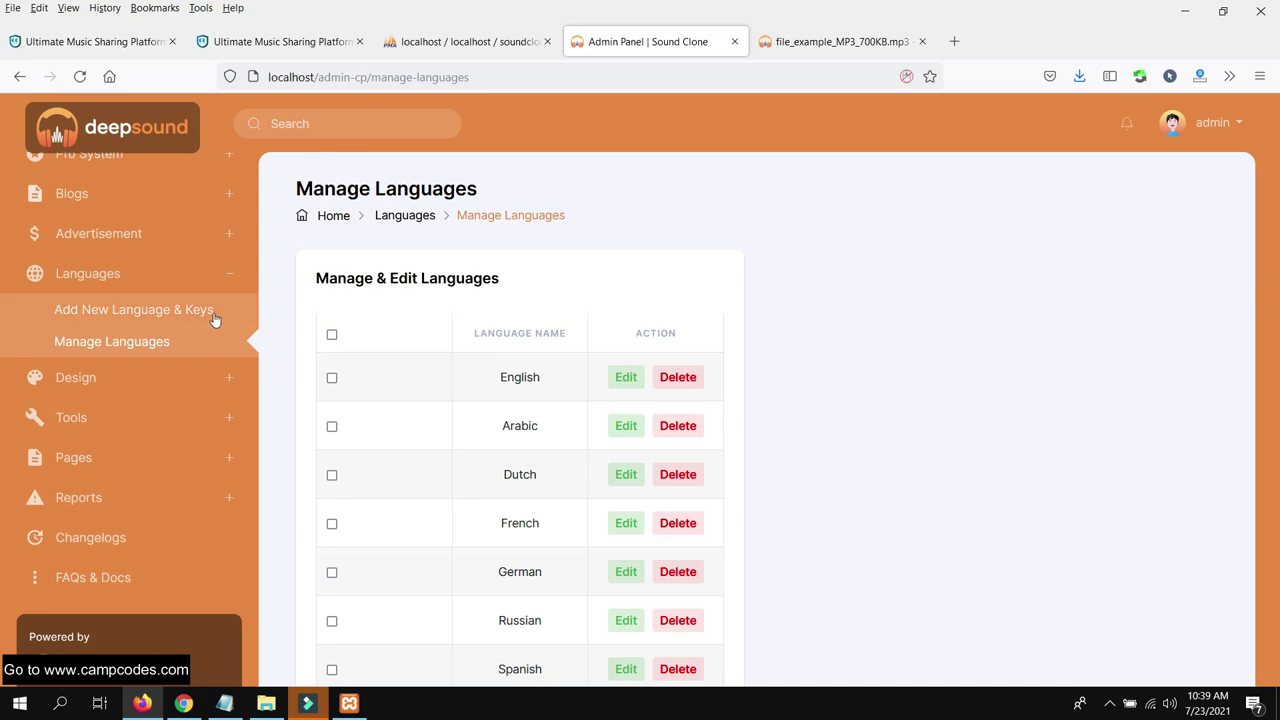
pyautogui.scroll(-3, 530, 360)
pyautogui.scroll(3, 525, 358)
pyautogui.click(185, 310)
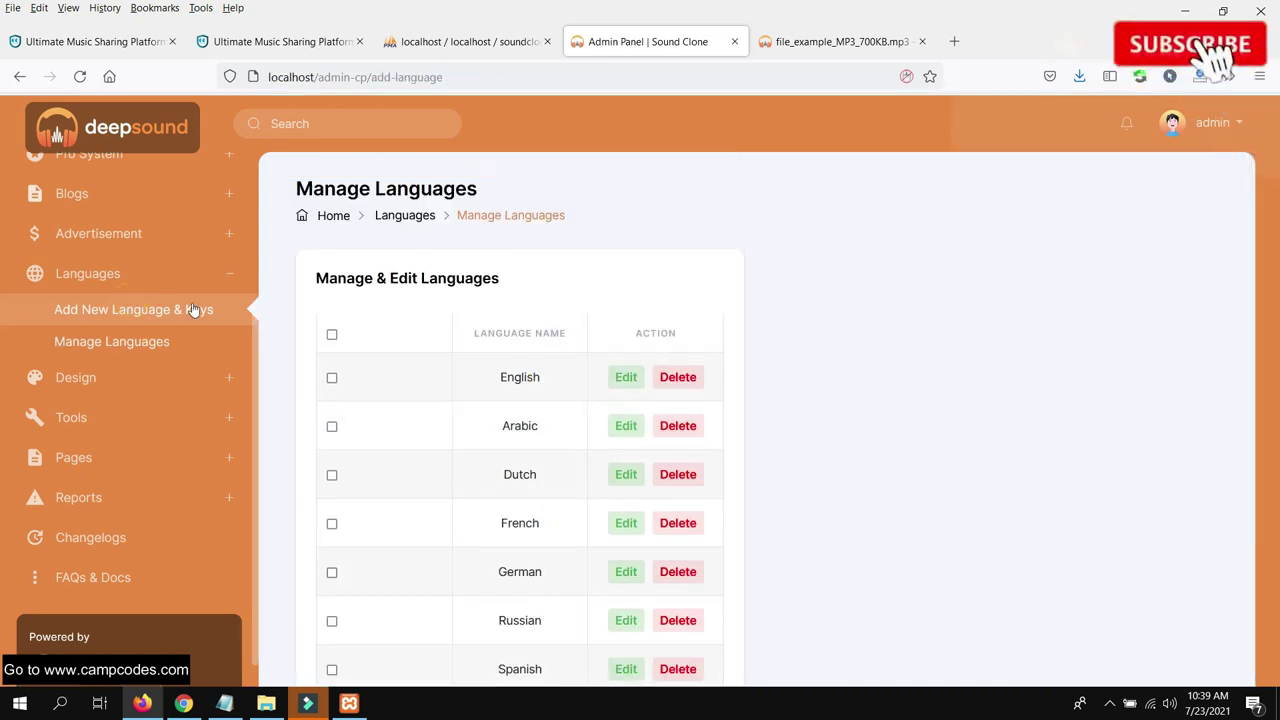
pyautogui.click(135, 378)
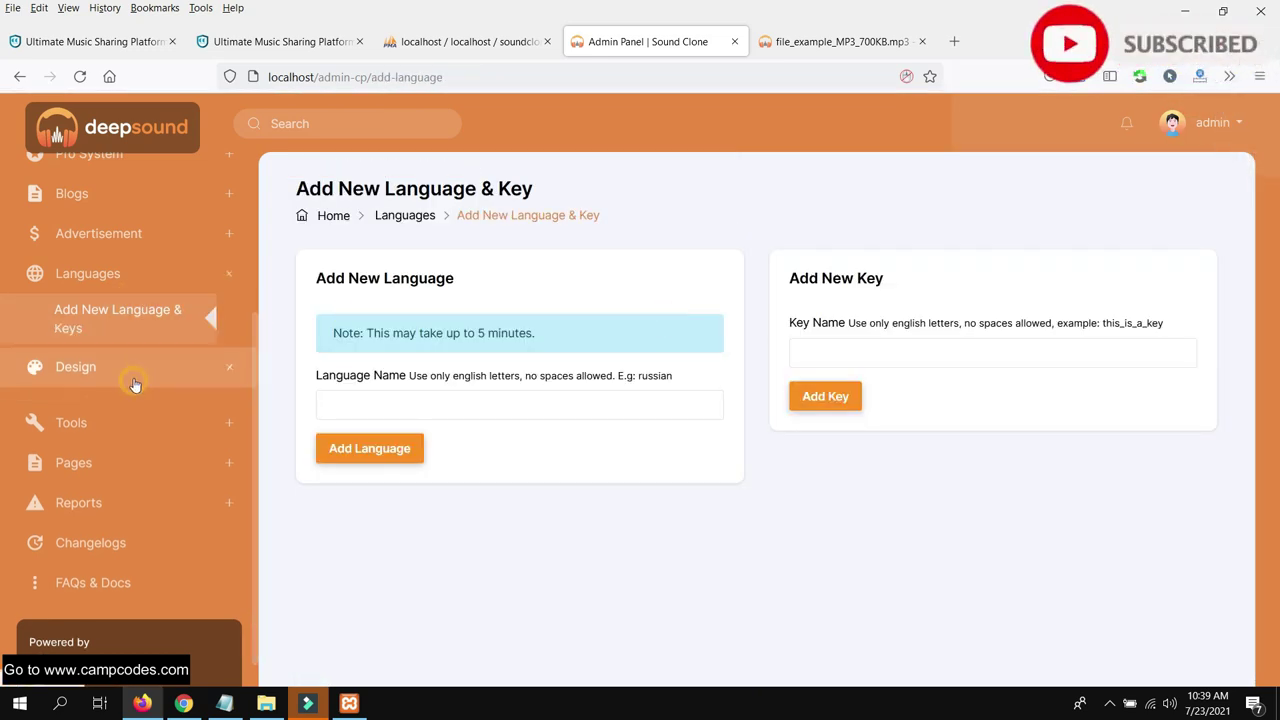
pyautogui.click(127, 358)
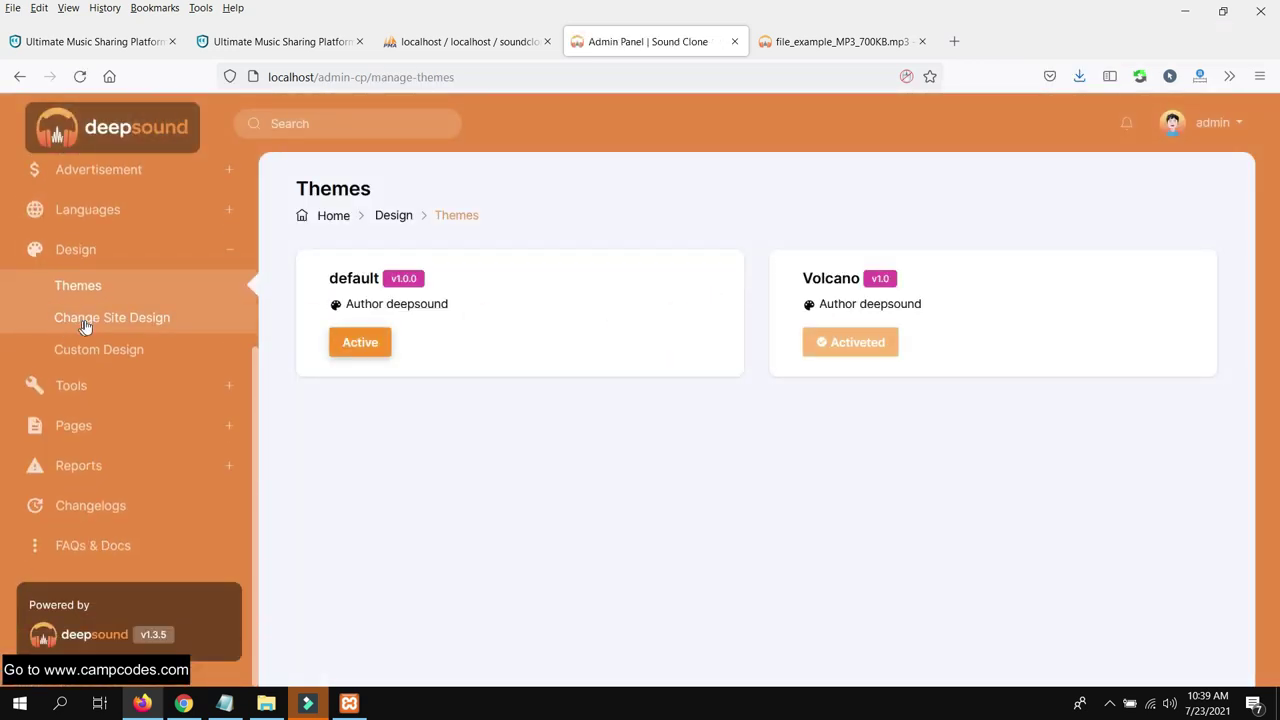
# On Change Site Design, upload cc.png as the main Logo and save
pyautogui.click(87, 326)
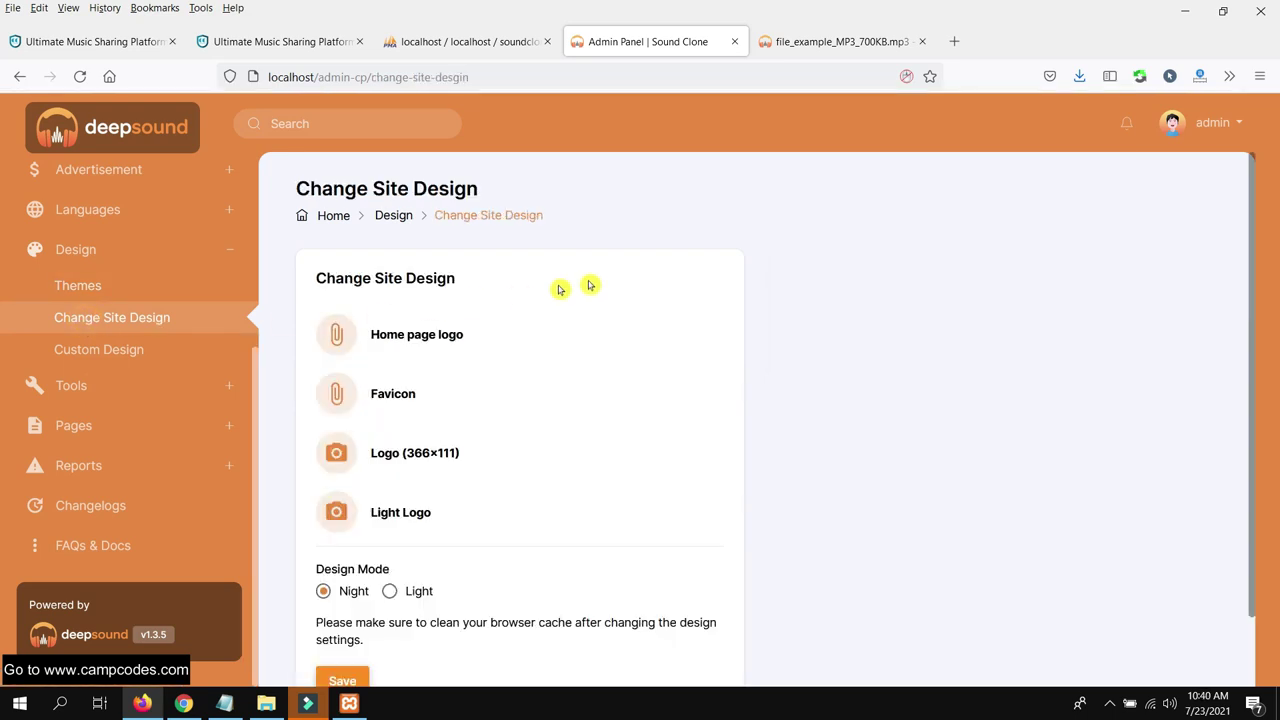
pyautogui.scroll(-1, 571, 306)
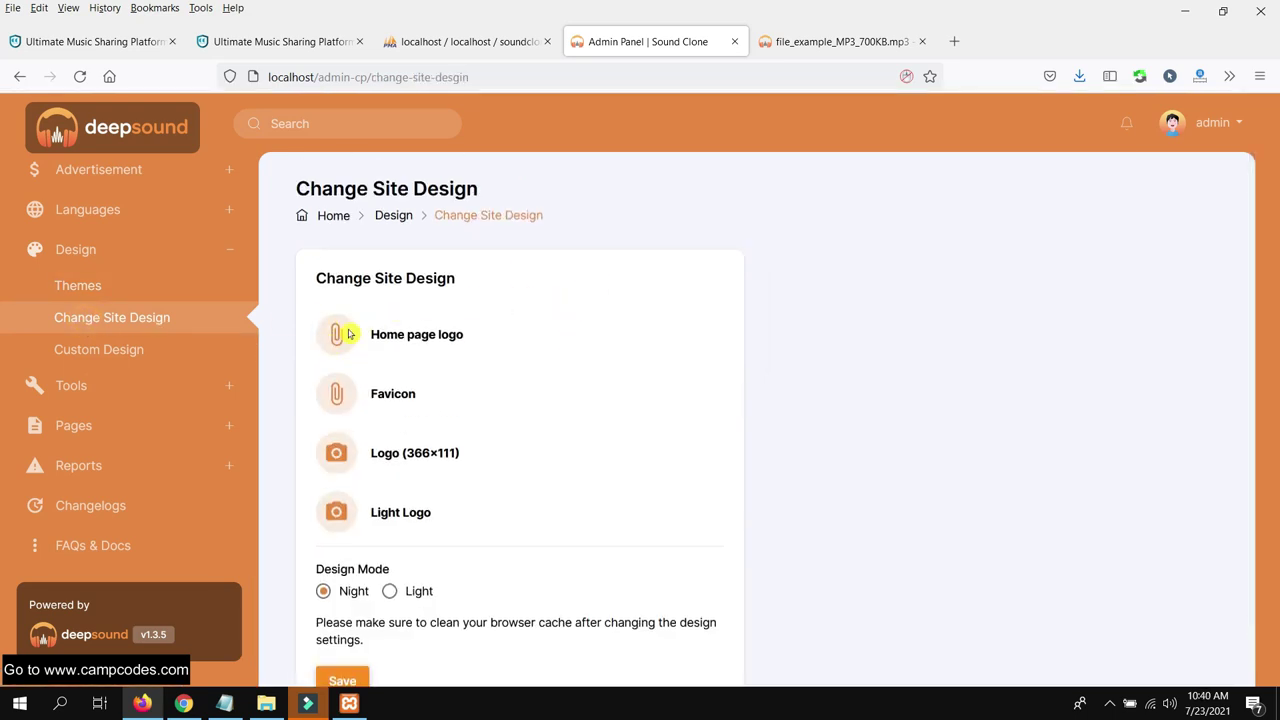
pyautogui.scroll(-1, 400, 340)
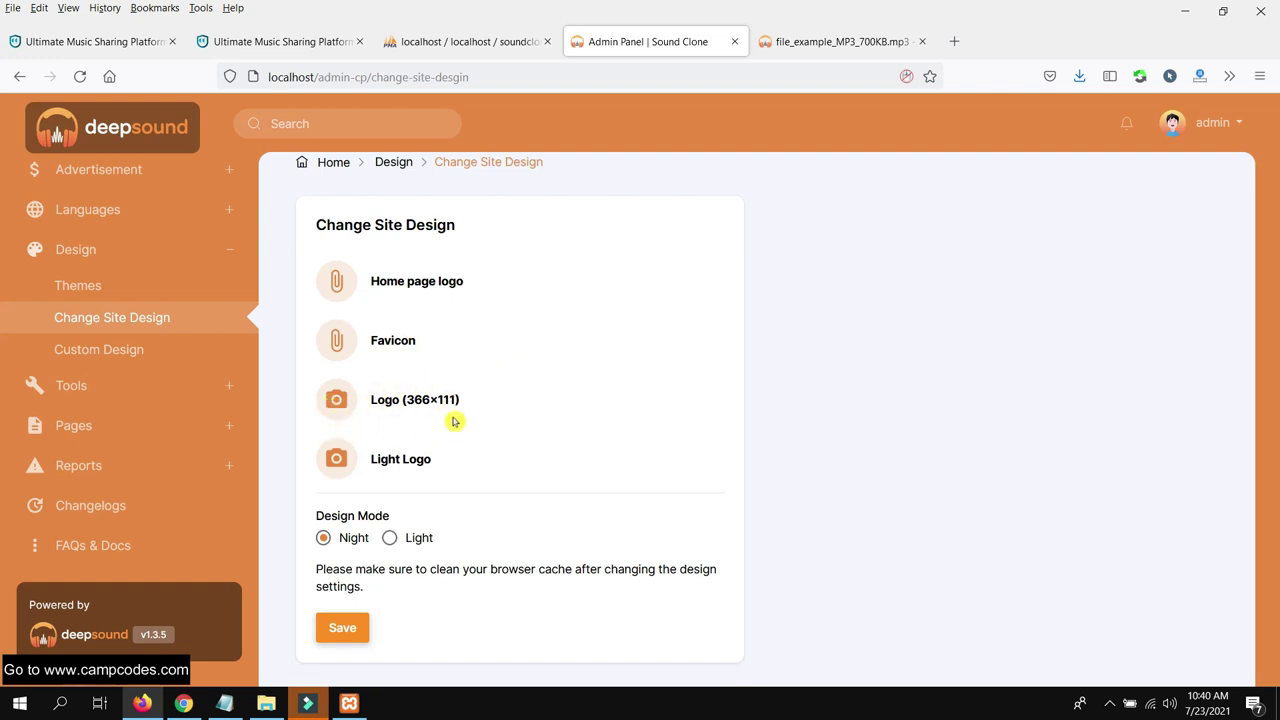
pyautogui.click(337, 404)
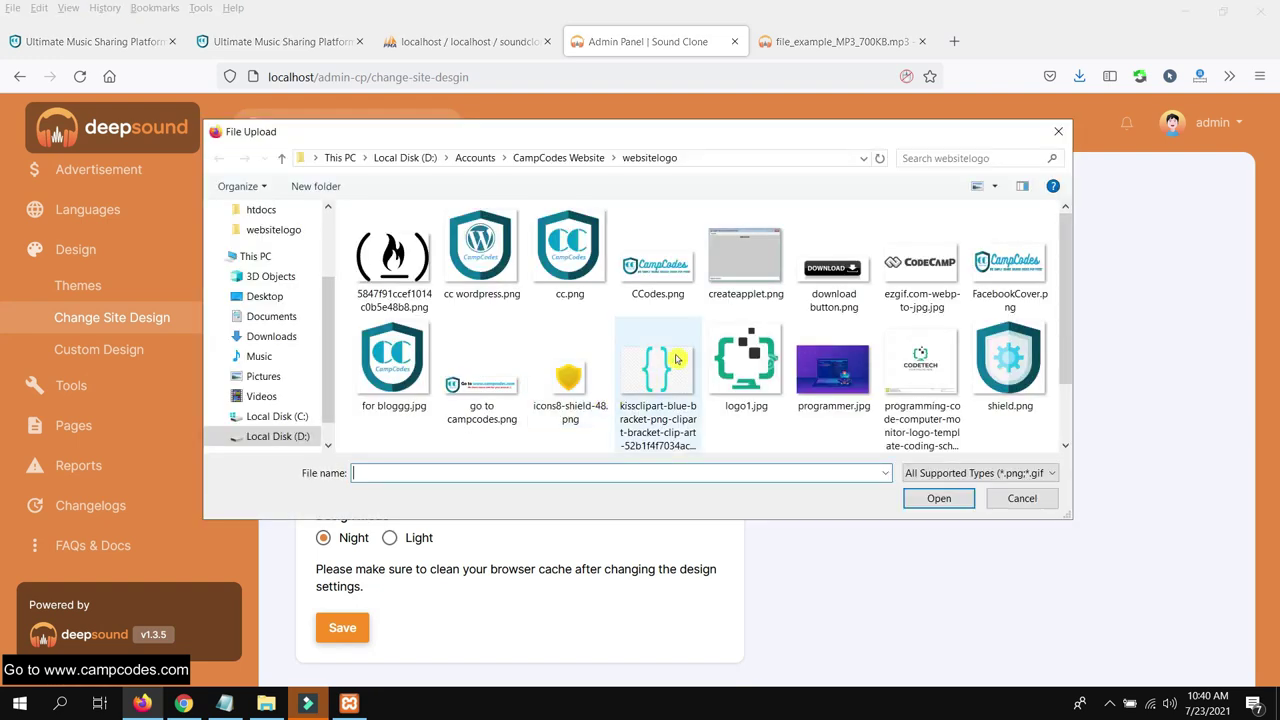
pyautogui.doubleClick(569, 250)
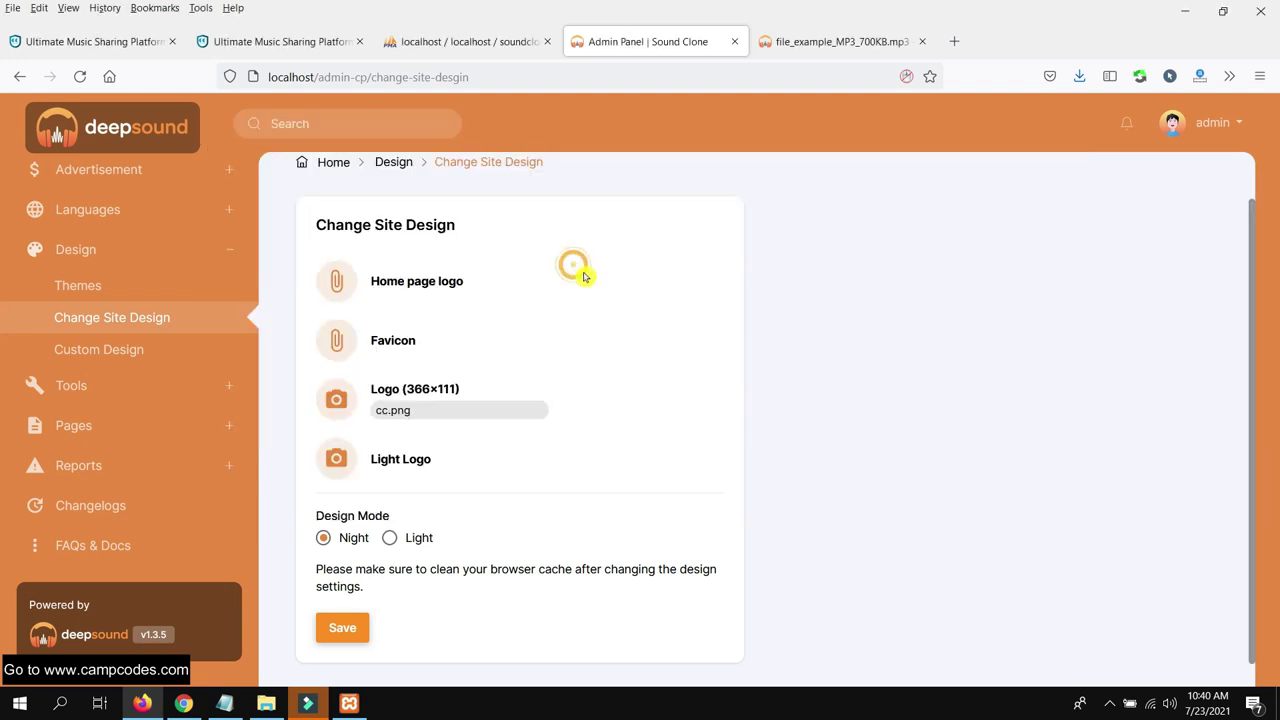
pyautogui.scroll(-1, 580, 423)
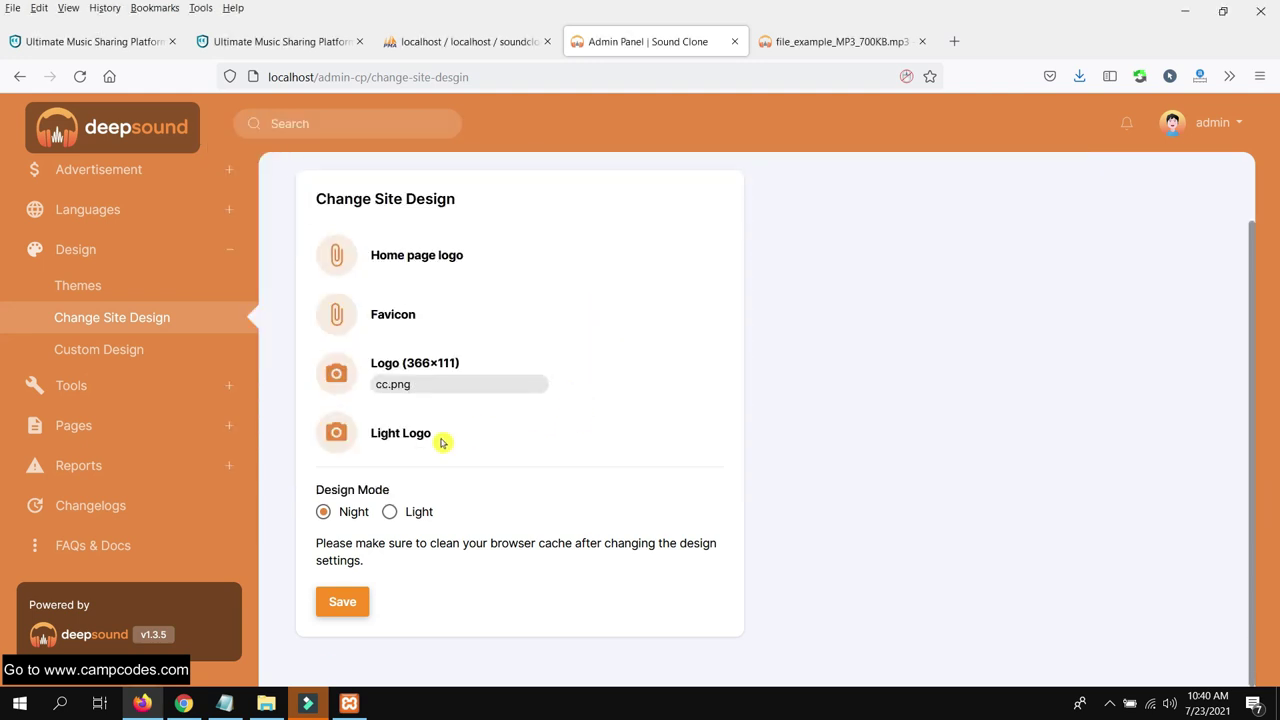
pyautogui.click(344, 608)
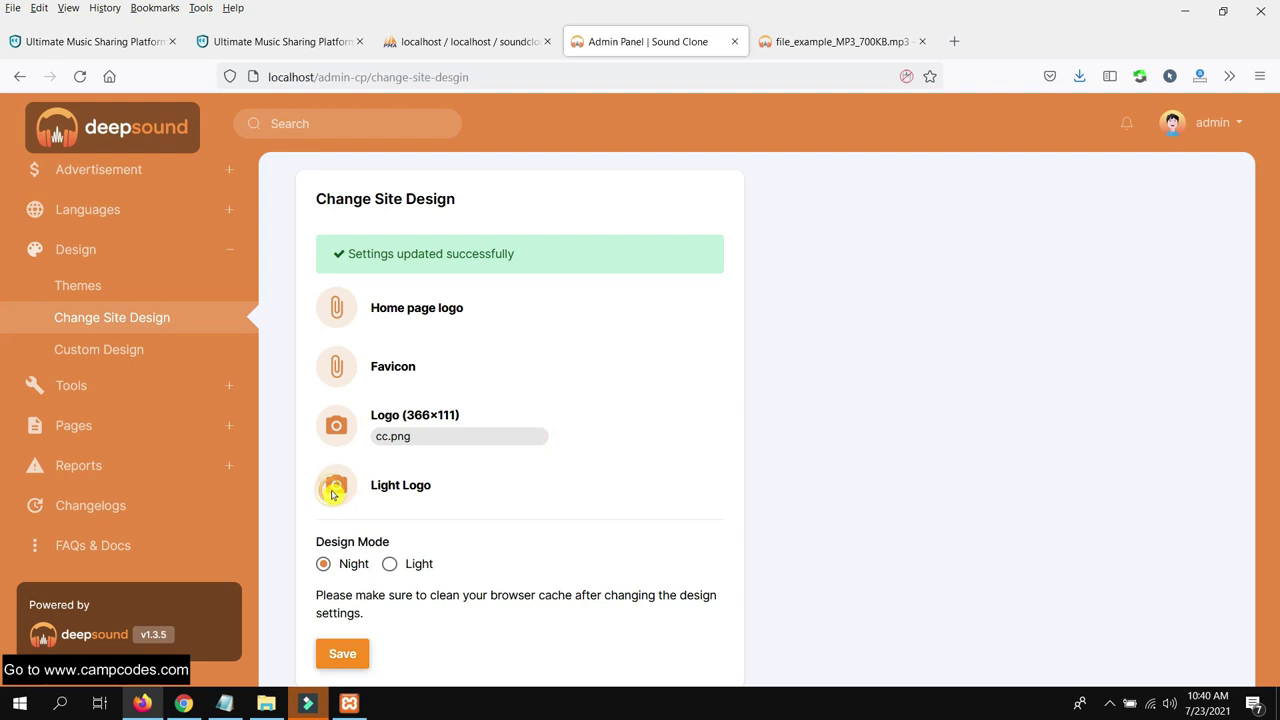
# Set 'for bloggg.jpg' as the Light Logo and cc.png as the Home page logo, saving each
pyautogui.click(333, 489)
pyautogui.doubleClick(420, 363)
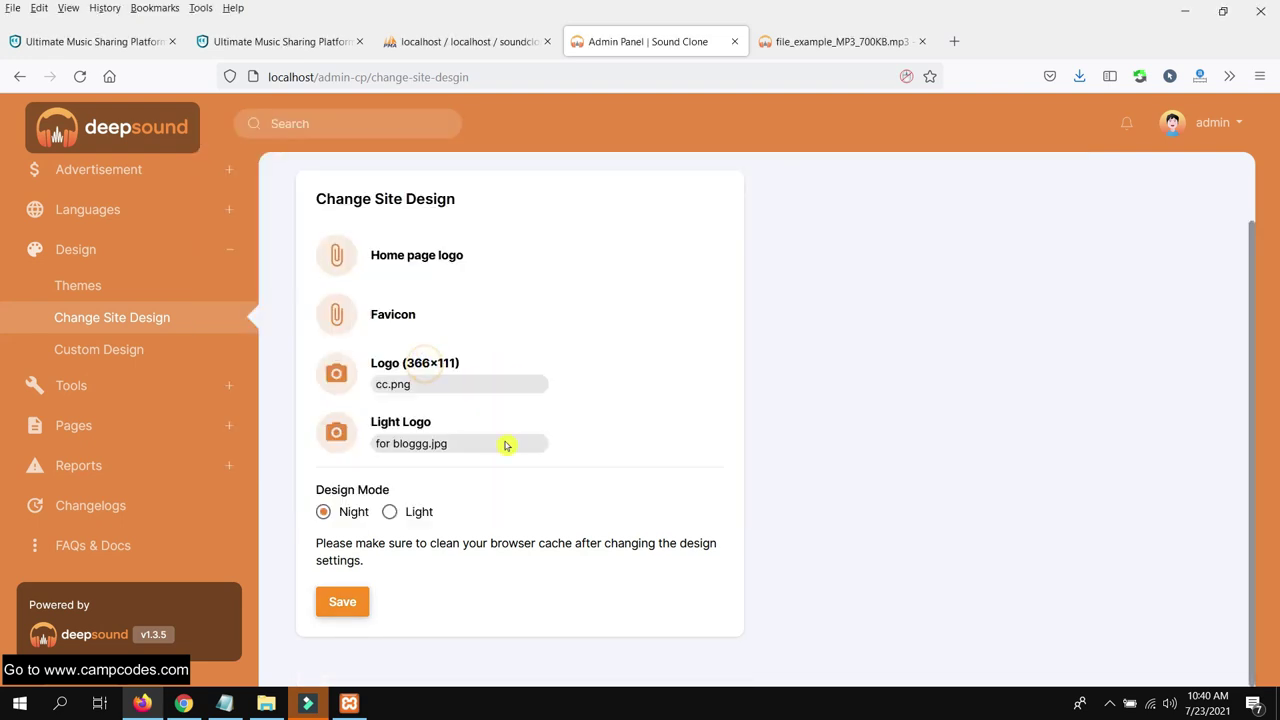
pyautogui.click(340, 604)
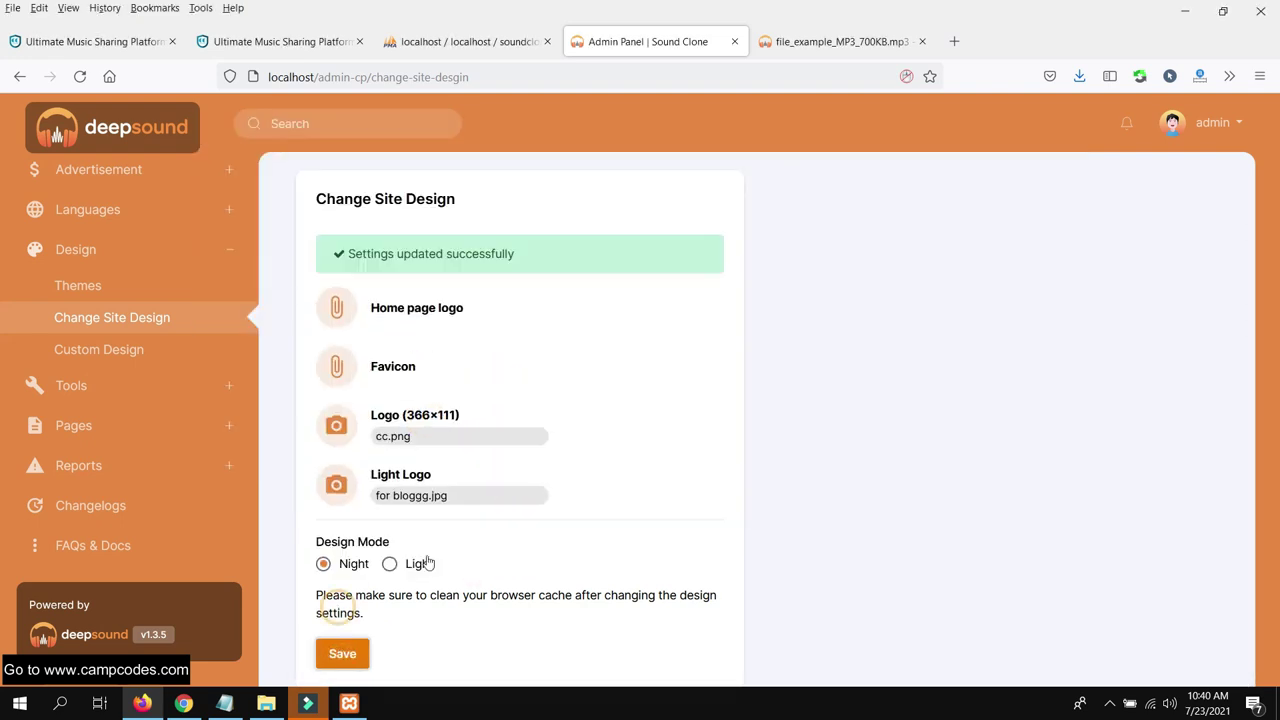
pyautogui.click(440, 310)
pyautogui.doubleClick(571, 262)
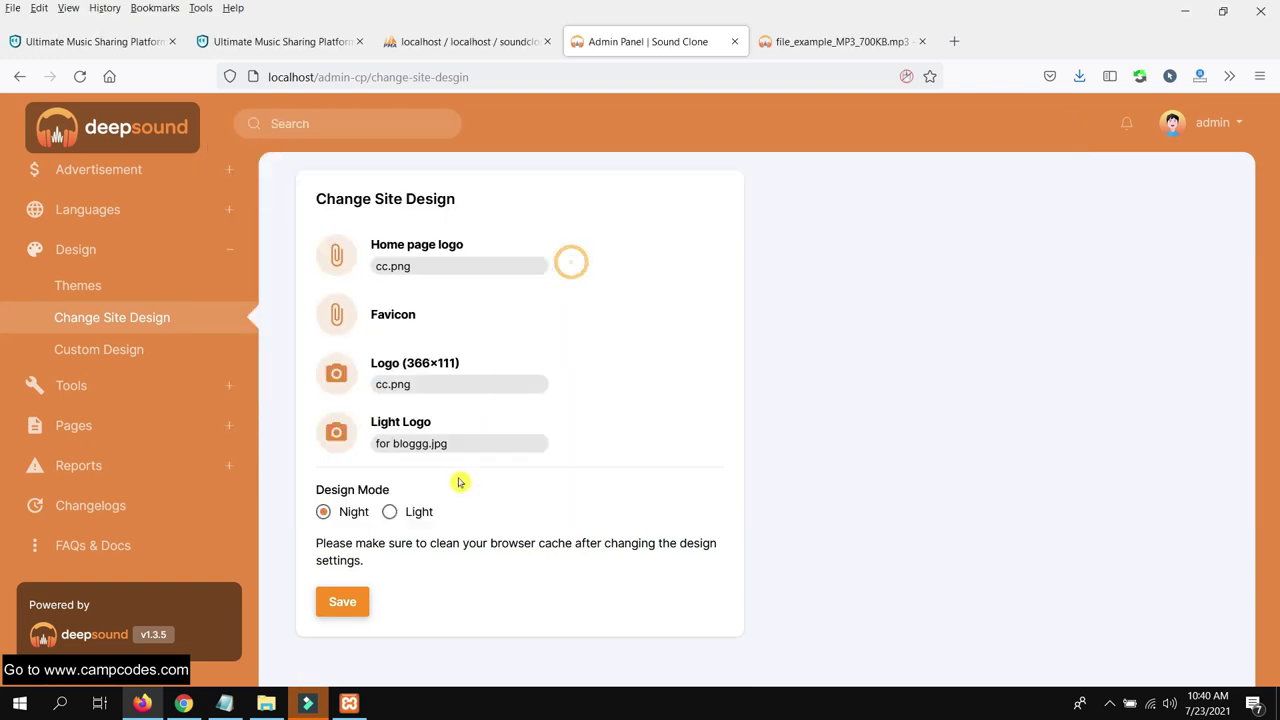
pyautogui.click(360, 608)
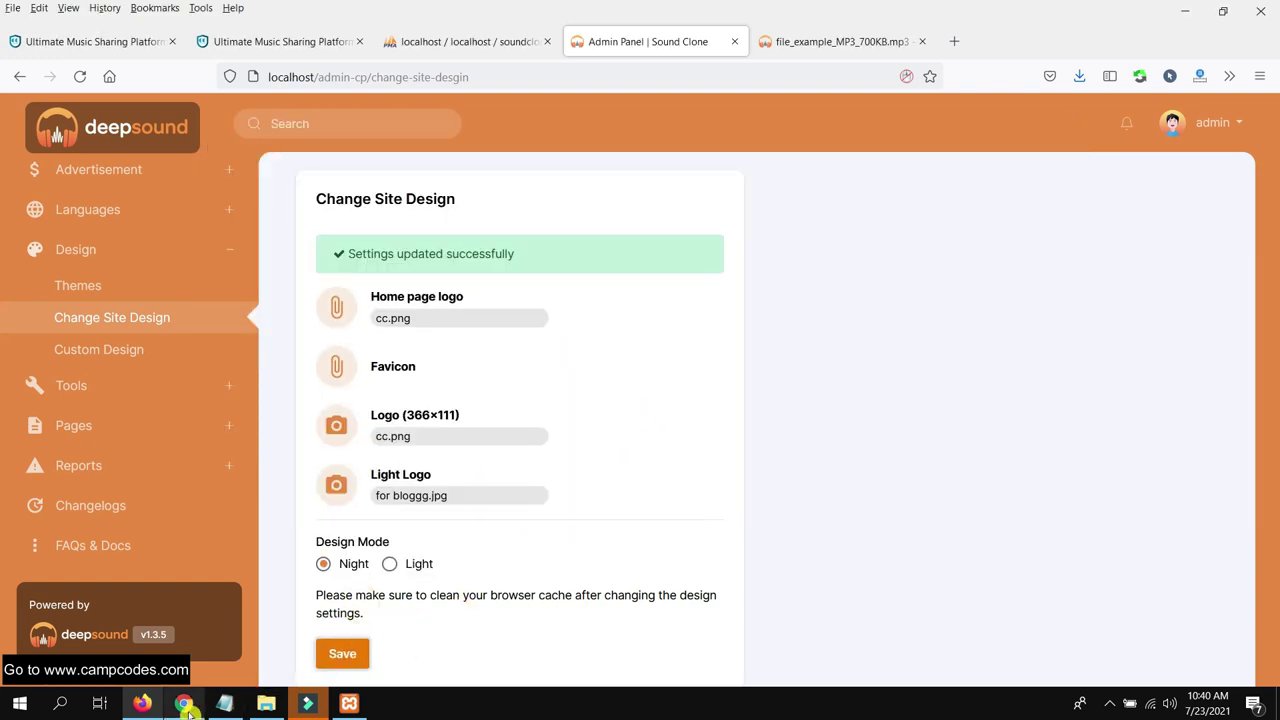
pyautogui.click(185, 704)
pyautogui.rightClick(277, 12)
# Reload Discover and scroll through the Volcano-themed Recently Played and New Releases sections
pyautogui.click(329, 103)
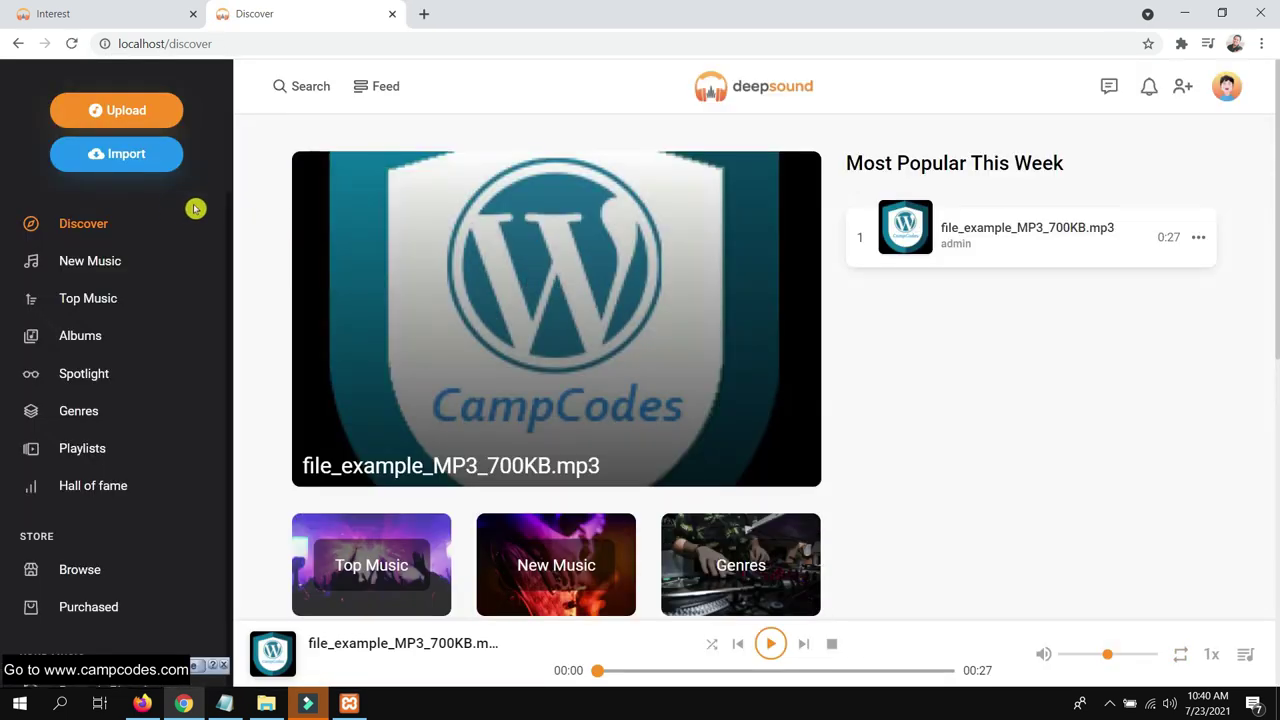
pyautogui.scroll(-5, 131, 186)
pyautogui.scroll(5, 131, 191)
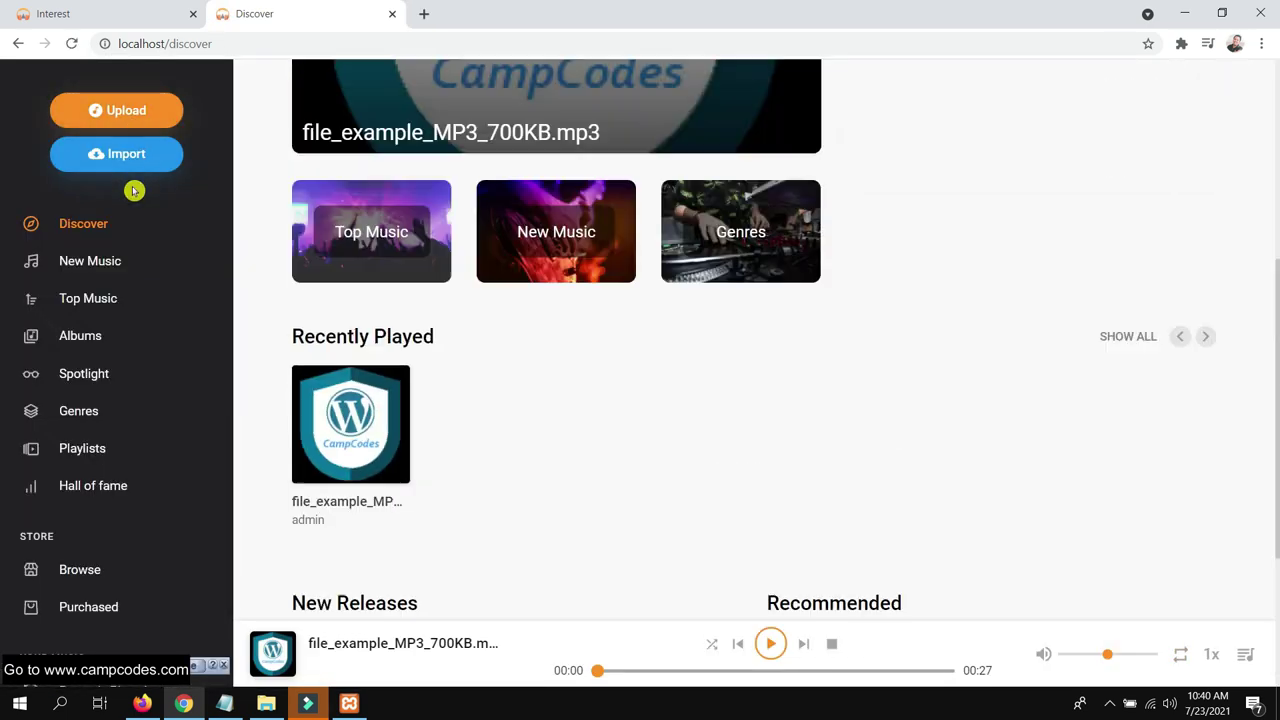
pyautogui.scroll(-7, 860, 280)
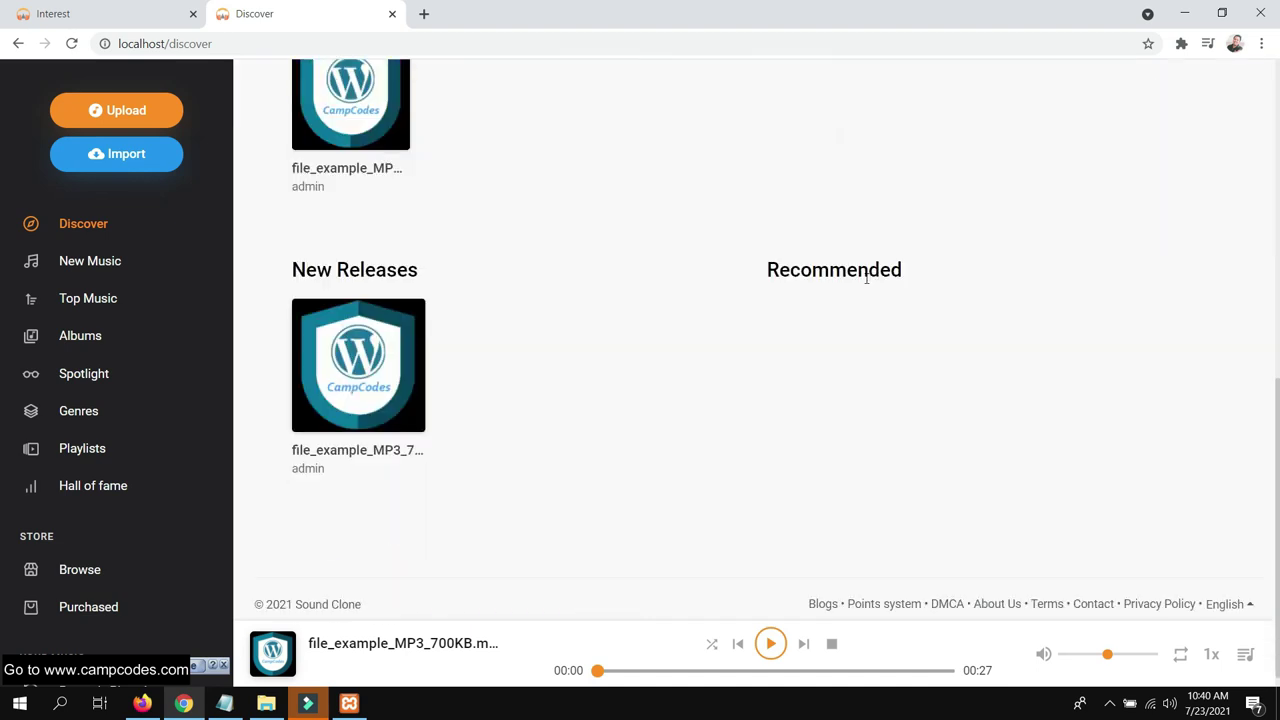
pyautogui.scroll(3, 640, 400)
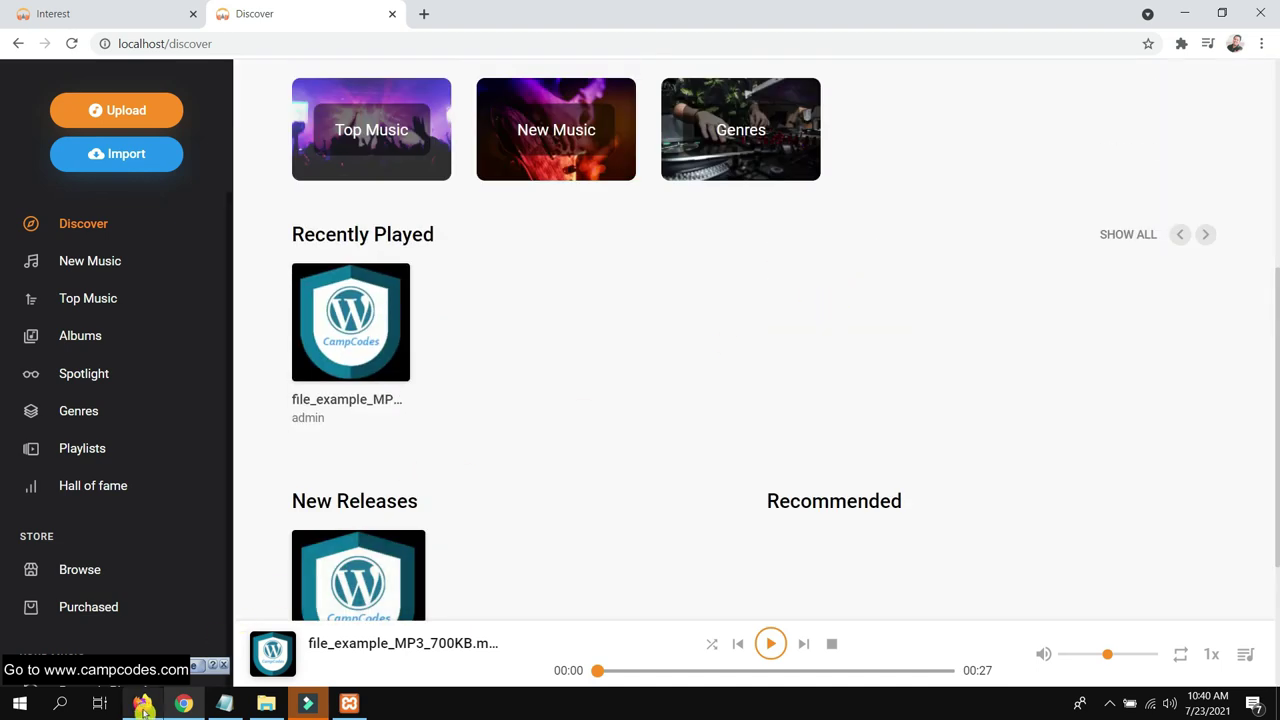
pyautogui.click(143, 705)
# Review the Custom JS/CSS design settings and the Manage Announcements tool page
pyautogui.click(128, 350)
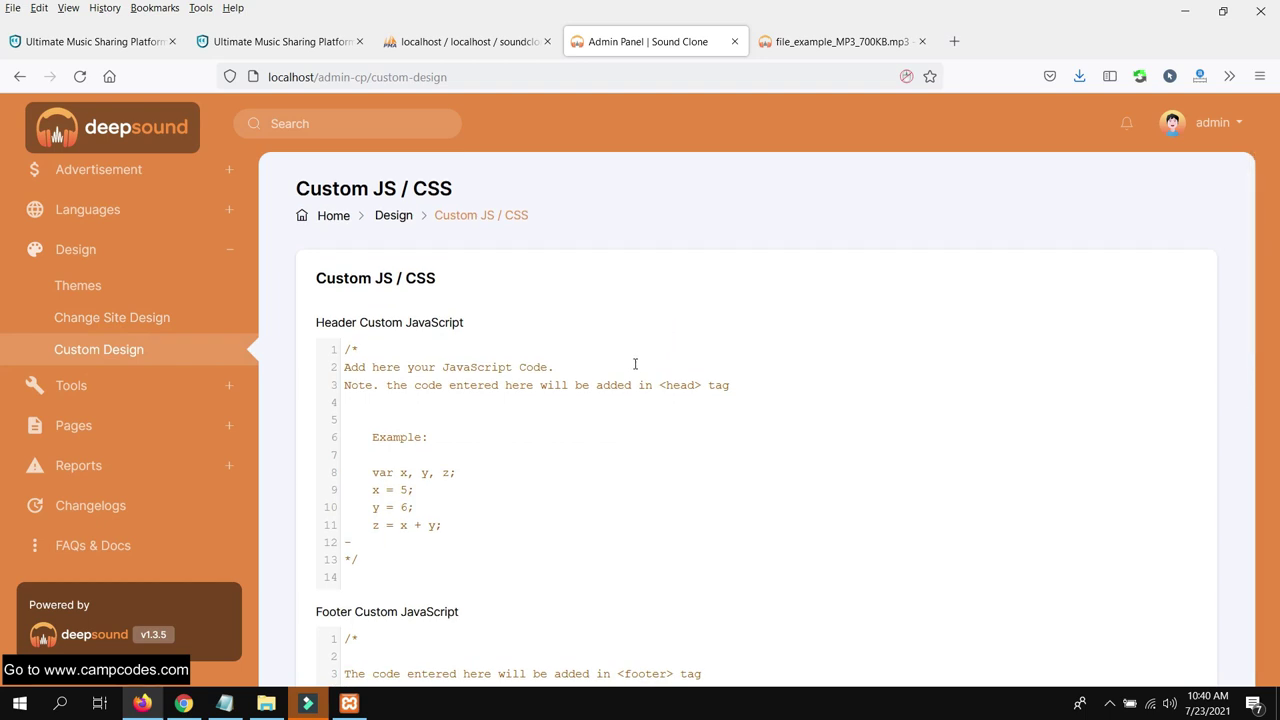
pyautogui.scroll(-4, 634, 366)
pyautogui.scroll(-2, 632, 372)
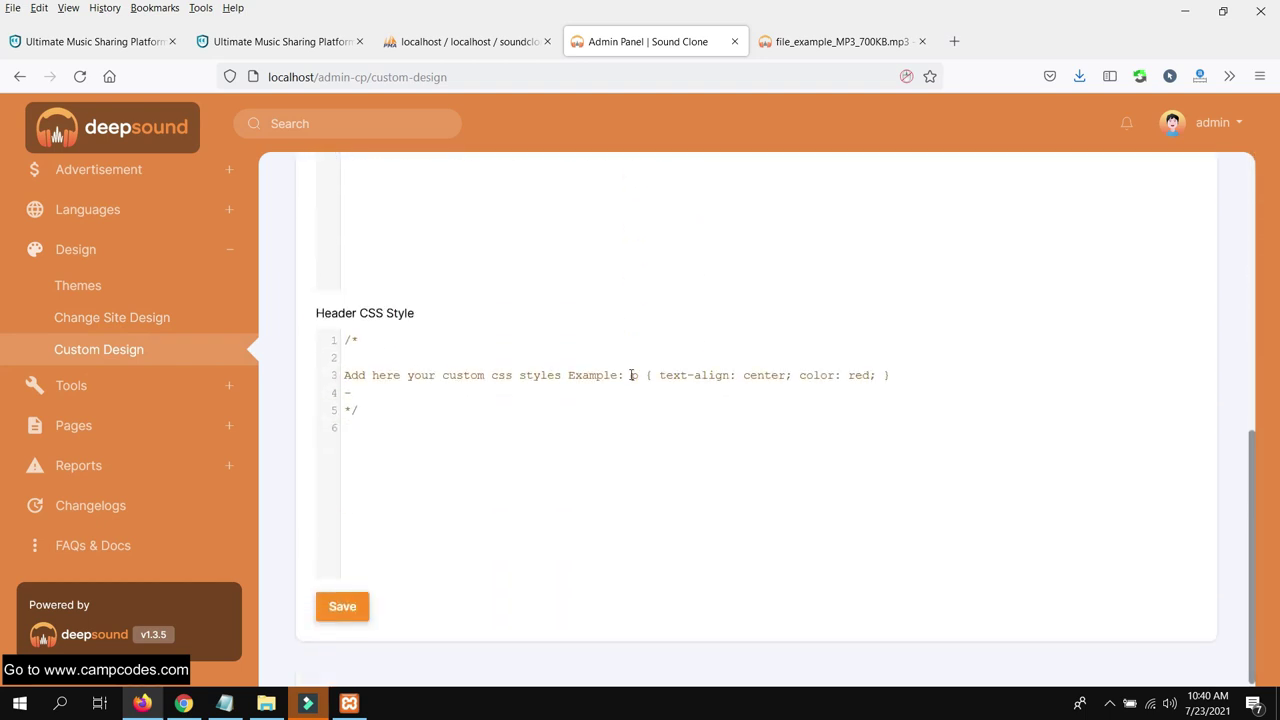
pyautogui.click(125, 388)
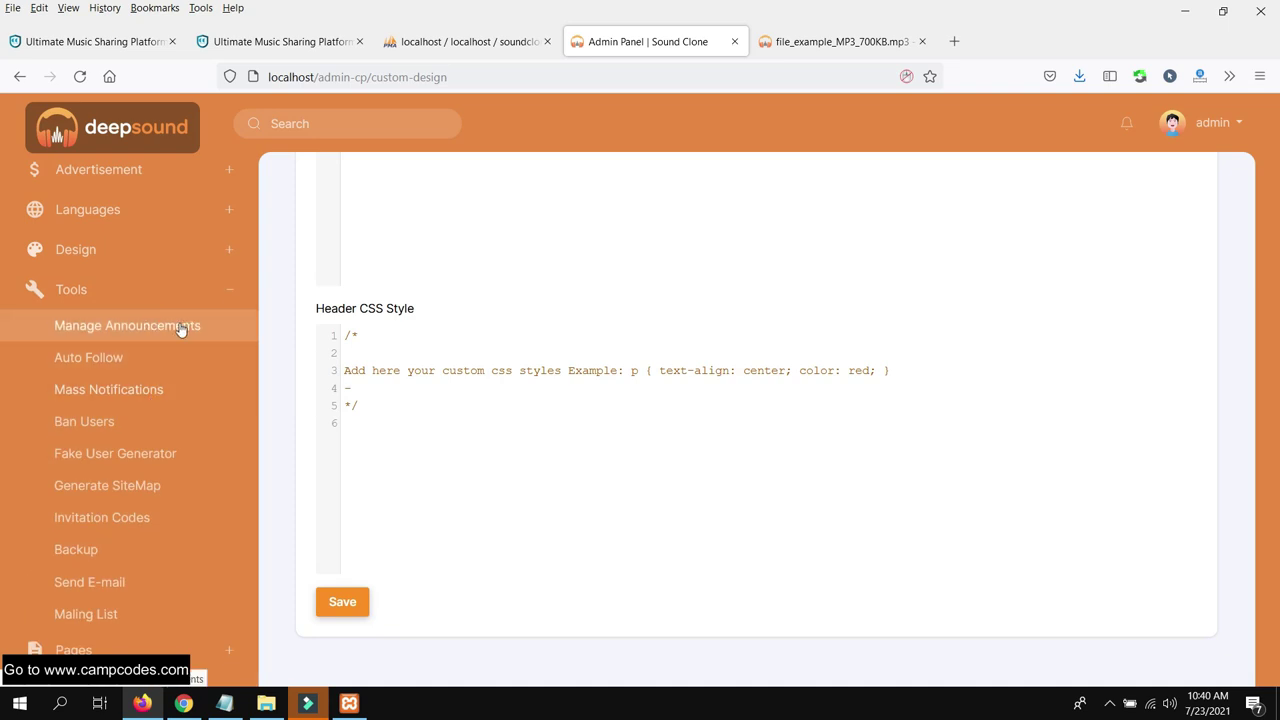
pyautogui.click(168, 330)
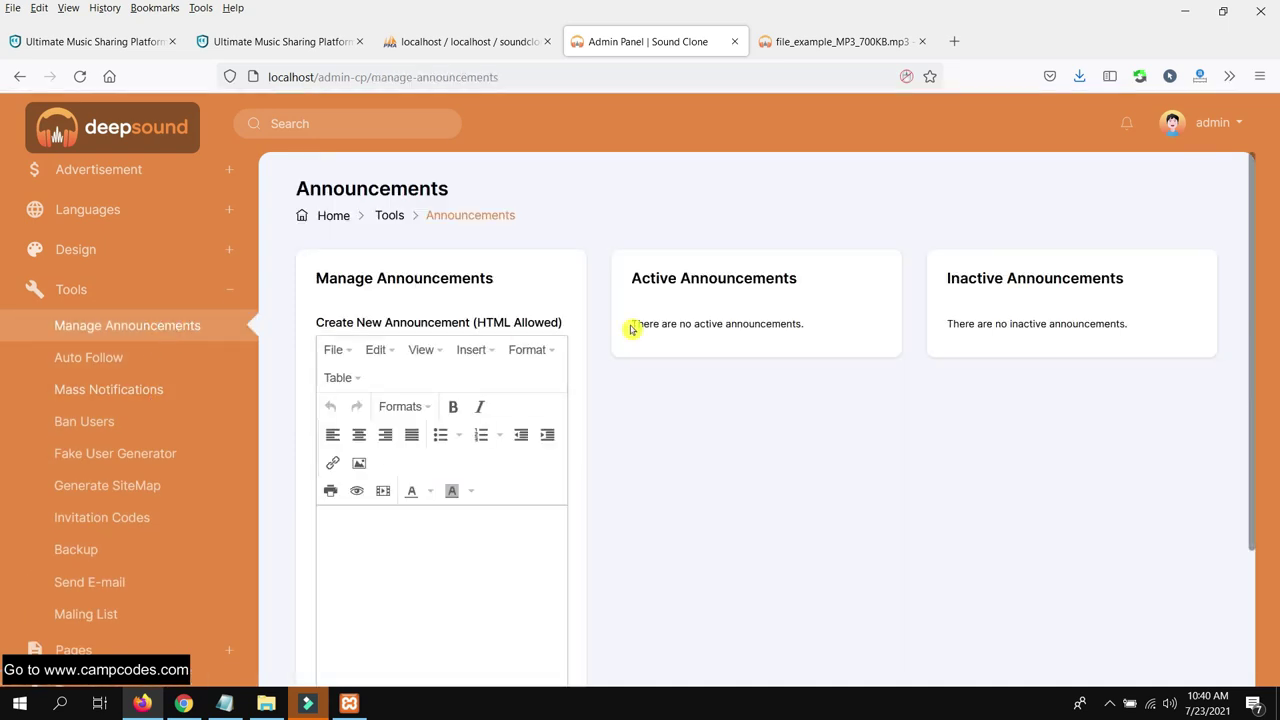
pyautogui.scroll(-2, 672, 411)
pyautogui.scroll(2, 481, 416)
# Browse Auto Follow, Mass Notifications and Ban Users, then start the Fake User Generator password
pyautogui.click(105, 358)
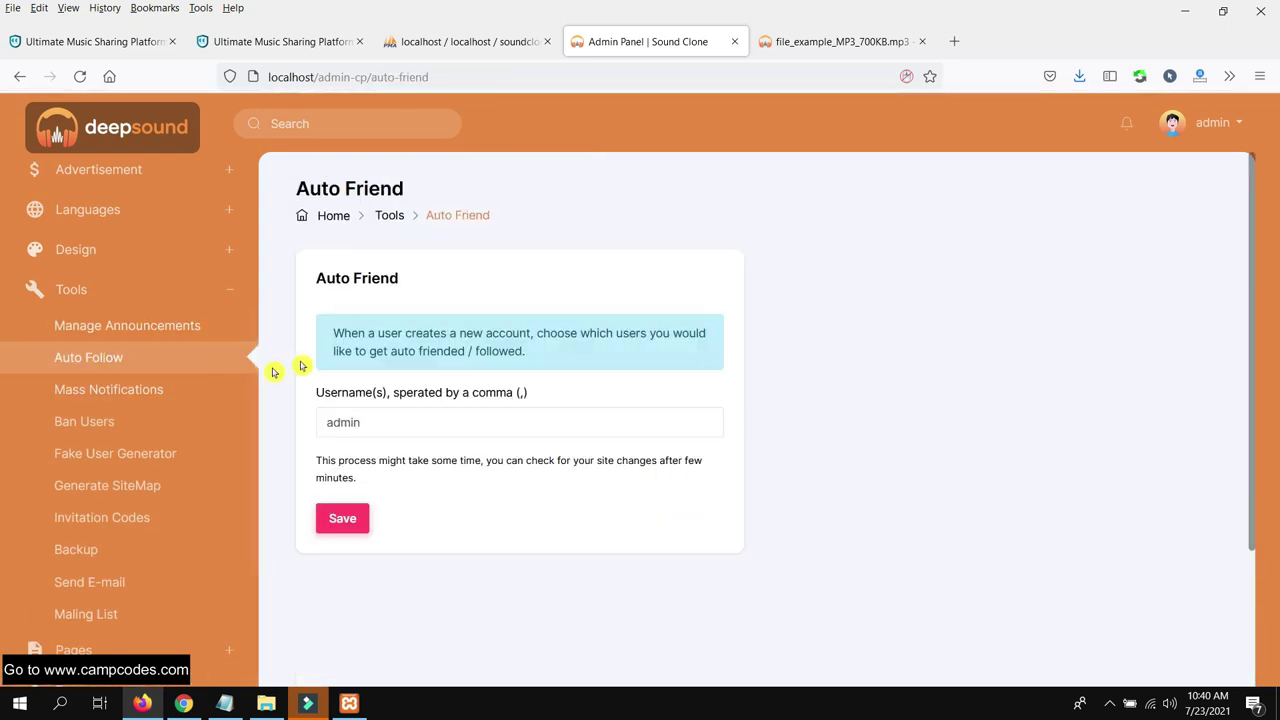
pyautogui.click(141, 399)
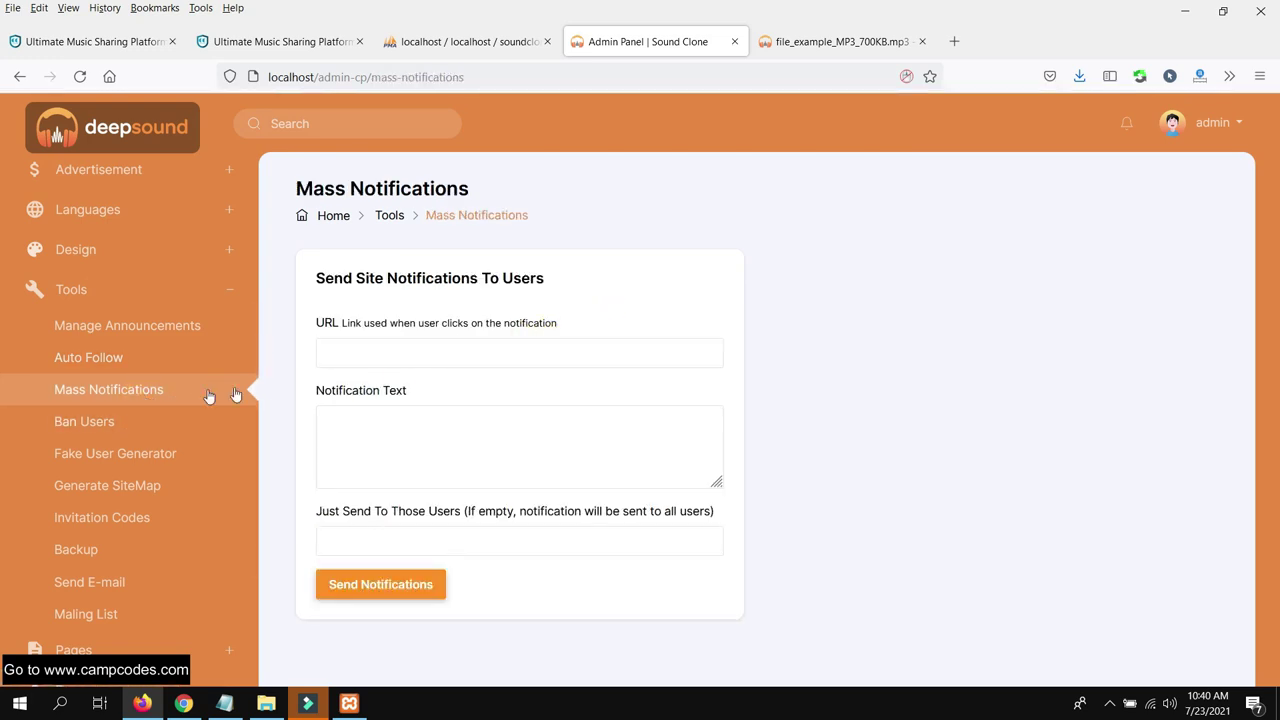
pyautogui.click(149, 421)
pyautogui.click(157, 460)
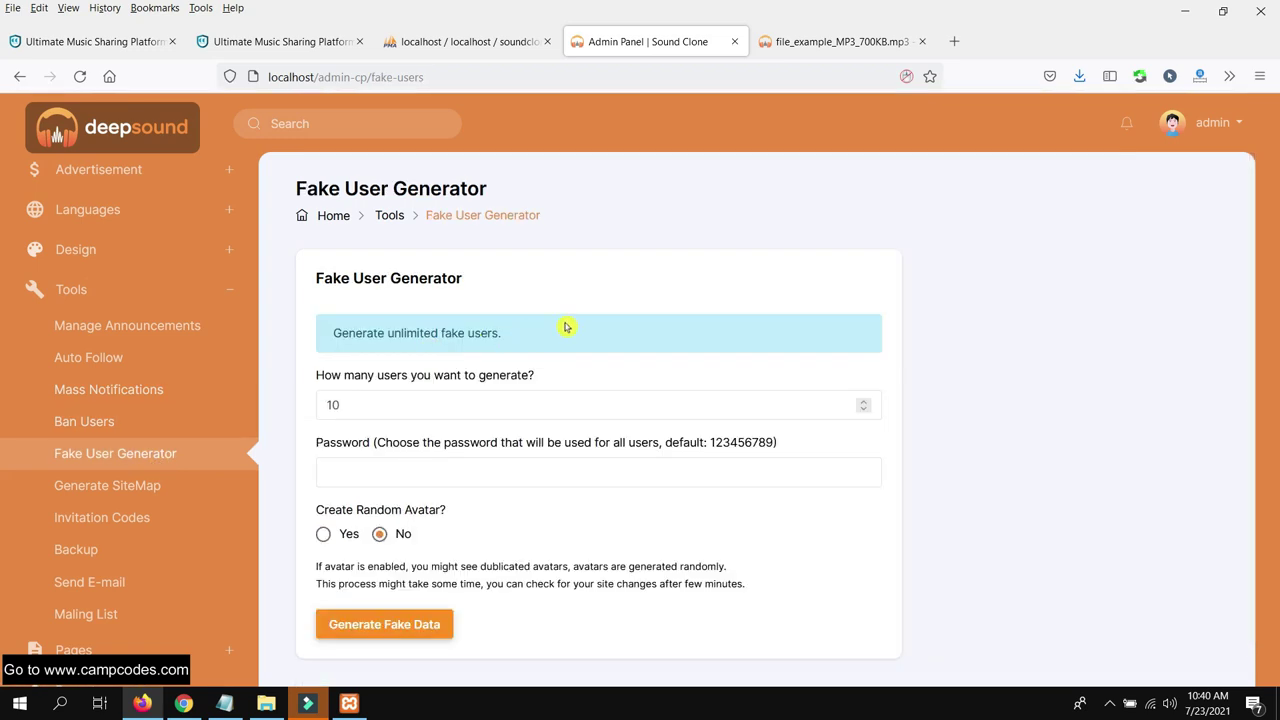
pyautogui.scroll(-1, 510, 399)
pyautogui.moveTo(408, 383); pyautogui.dragTo(317, 392)
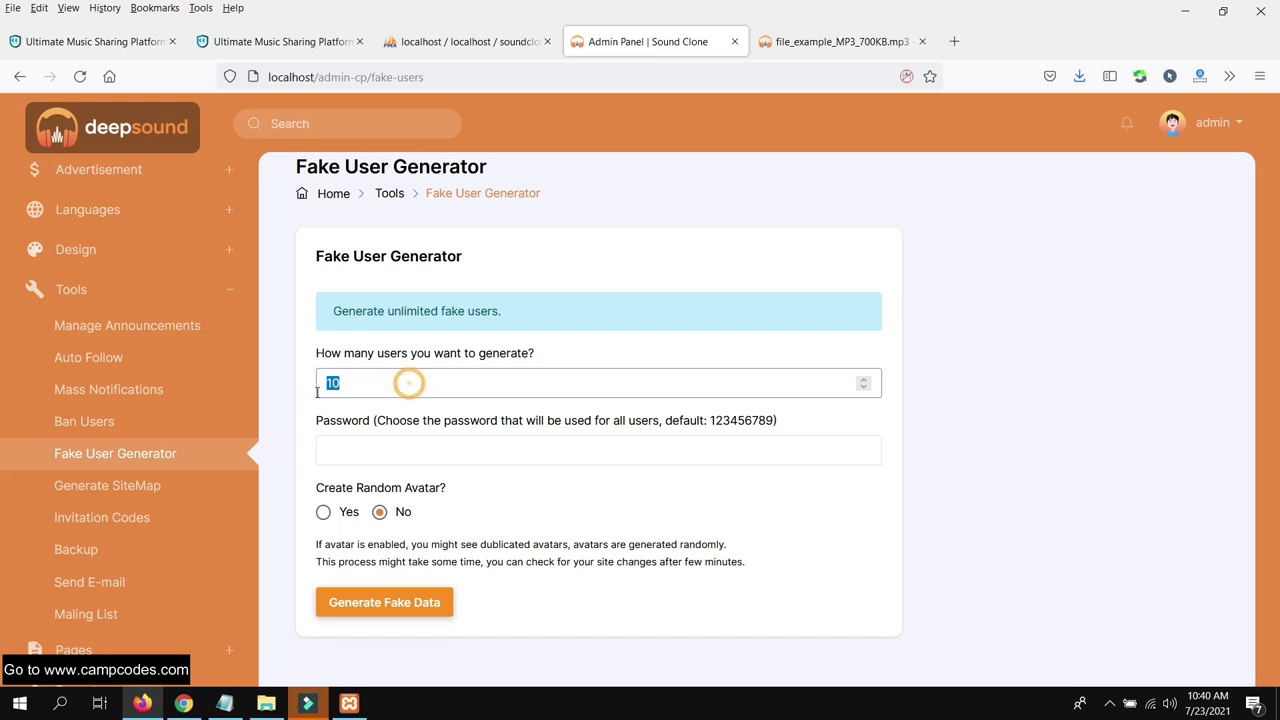
pyautogui.click(511, 448)
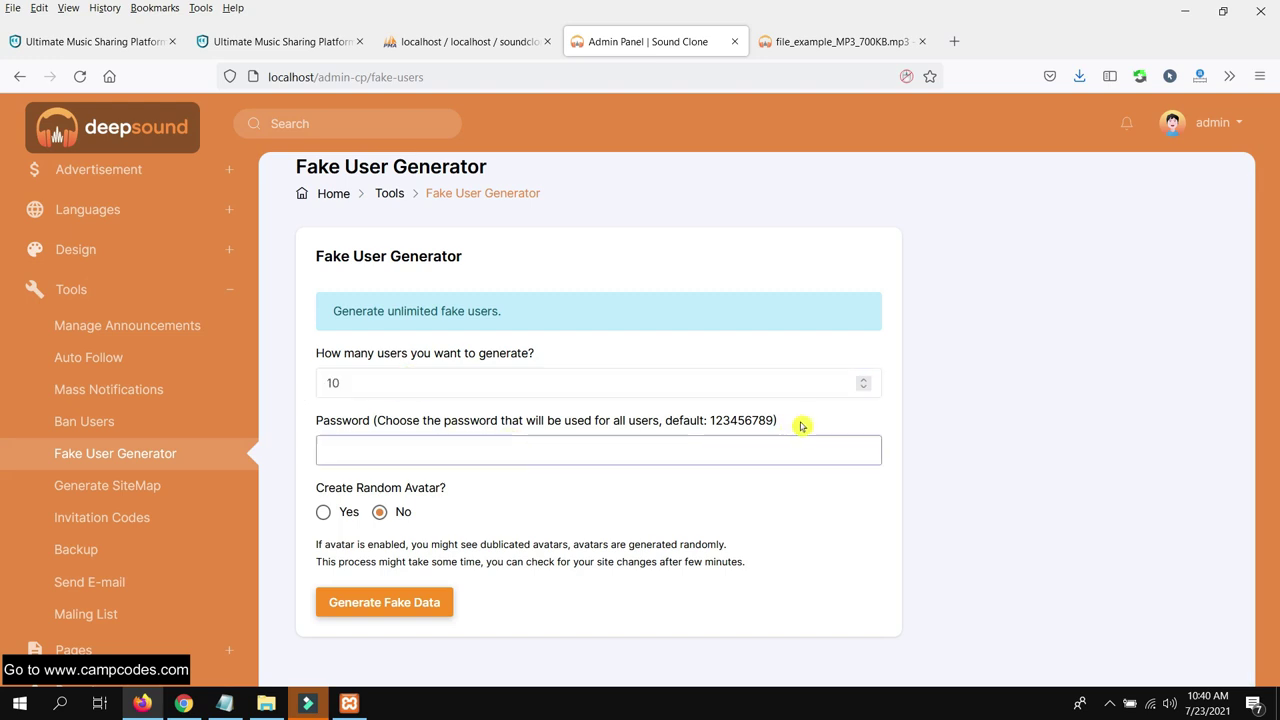